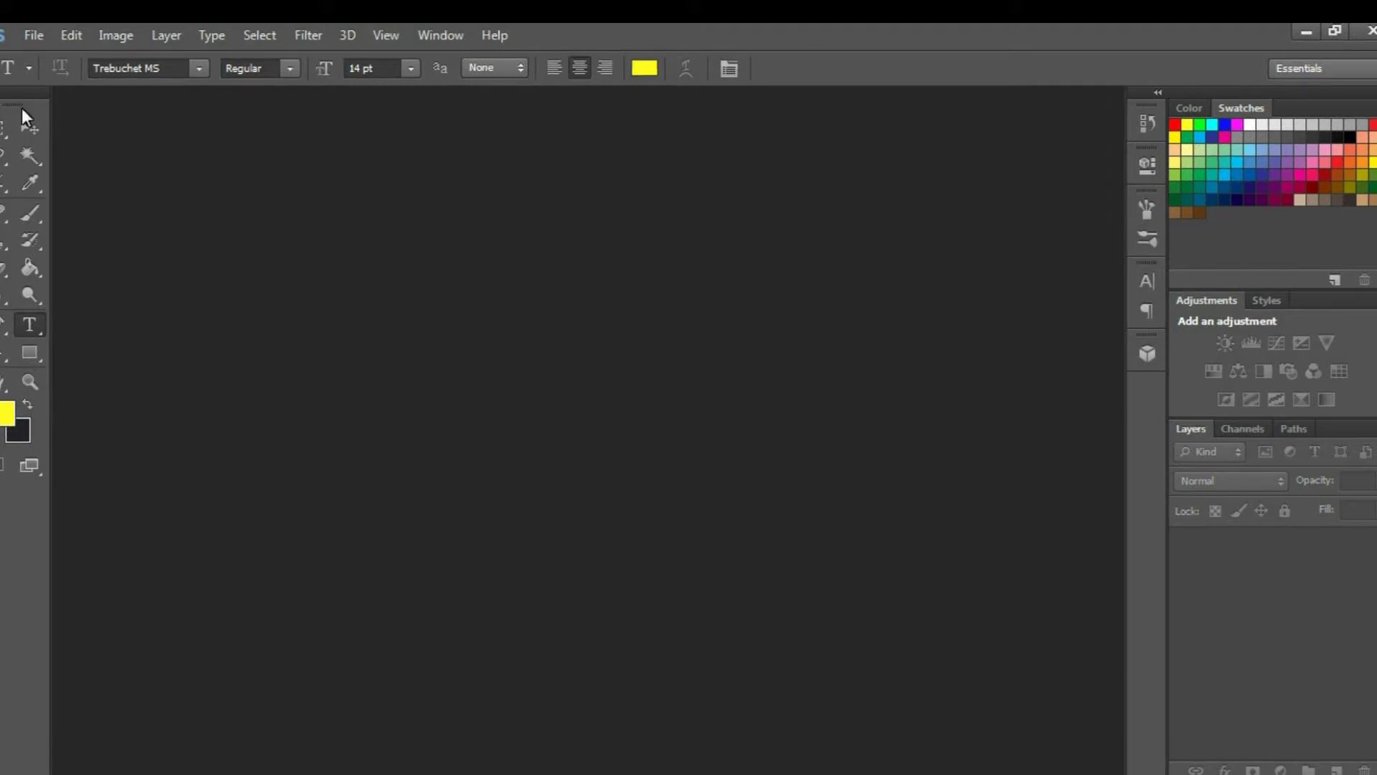
Create a new 1400 × 1200 px transparent document
click(28, 43)
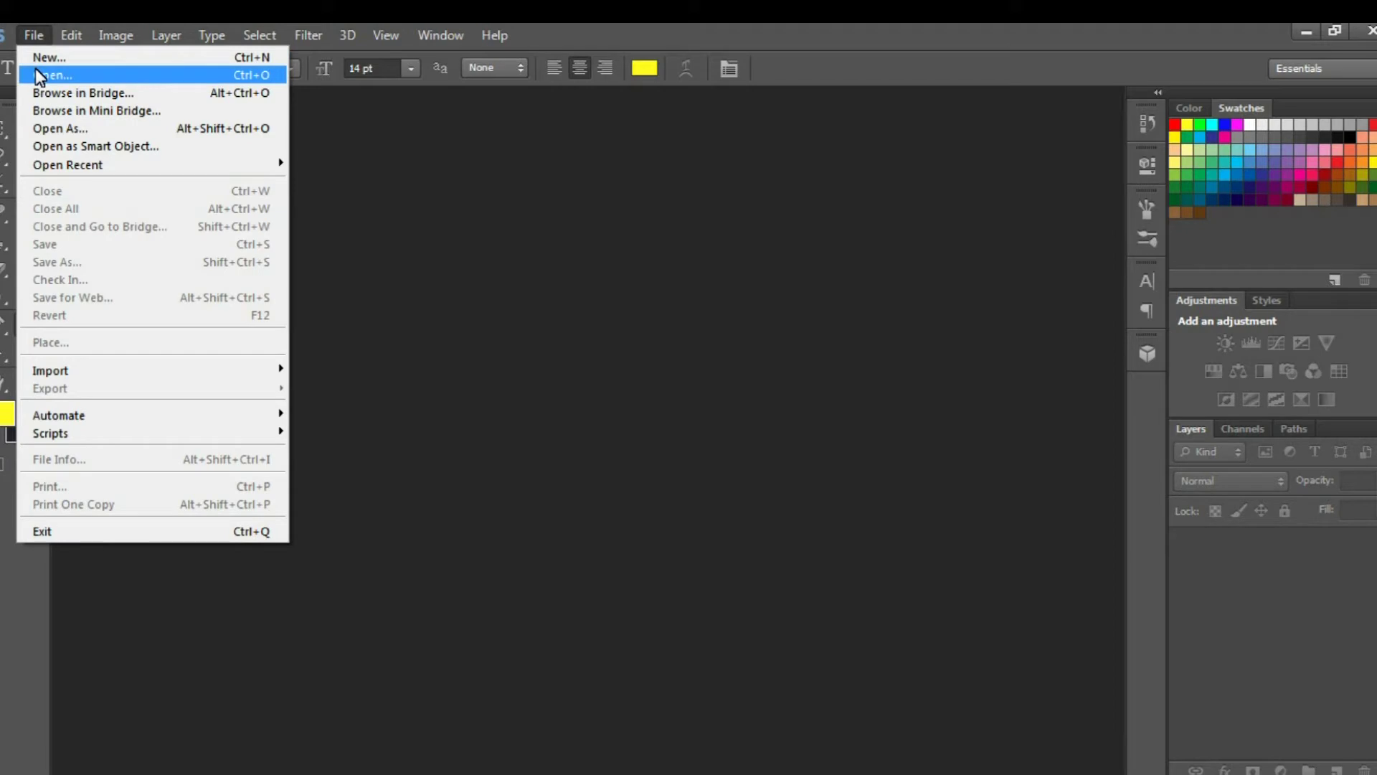
click(45, 50)
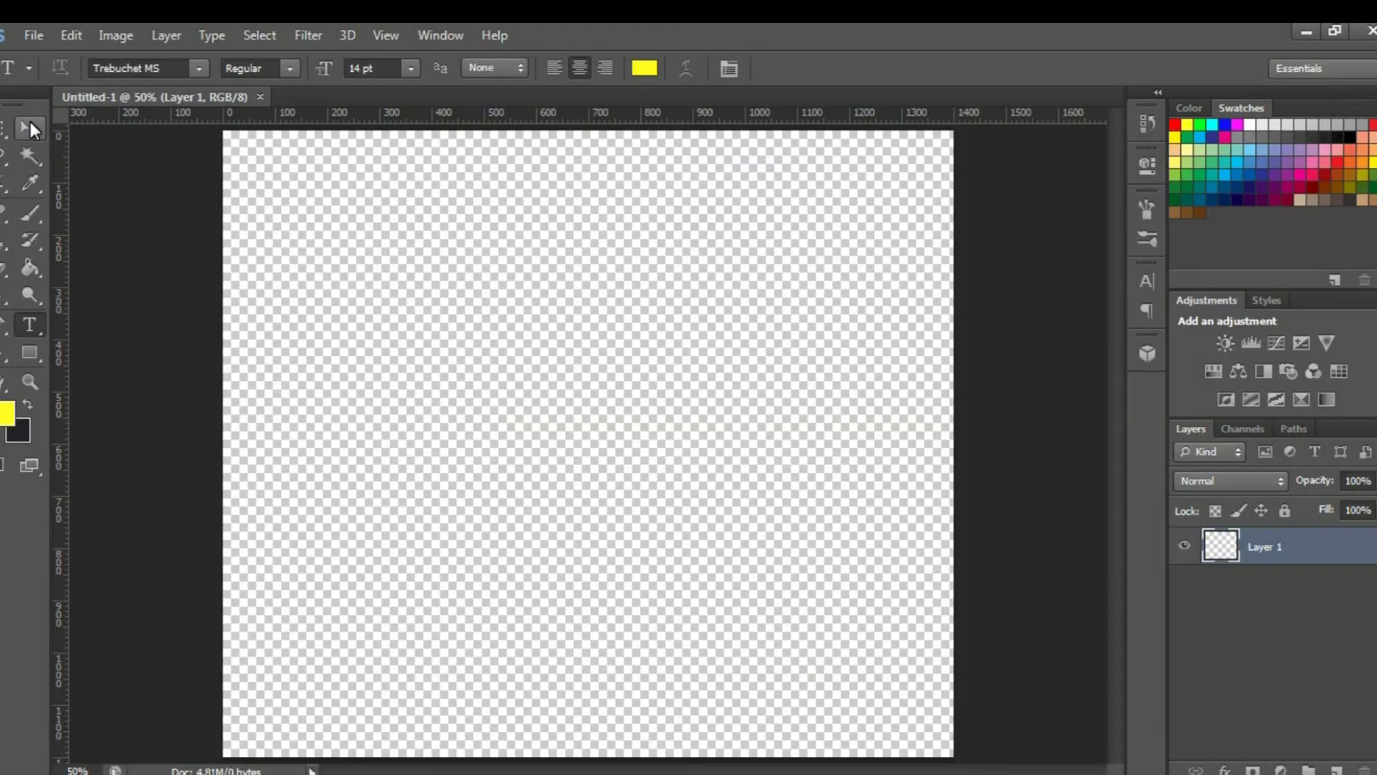
click(29, 126)
Drag out vertical margin guides at about 300 and 1100 px and a horizontal guide near the top
drag(62, 215, 223, 237)
drag(58, 300, 953, 381)
drag(58, 438, 381, 439)
drag(62, 538, 798, 546)
drag(623, 117, 454, 756)
drag(613, 129, 606, 184)
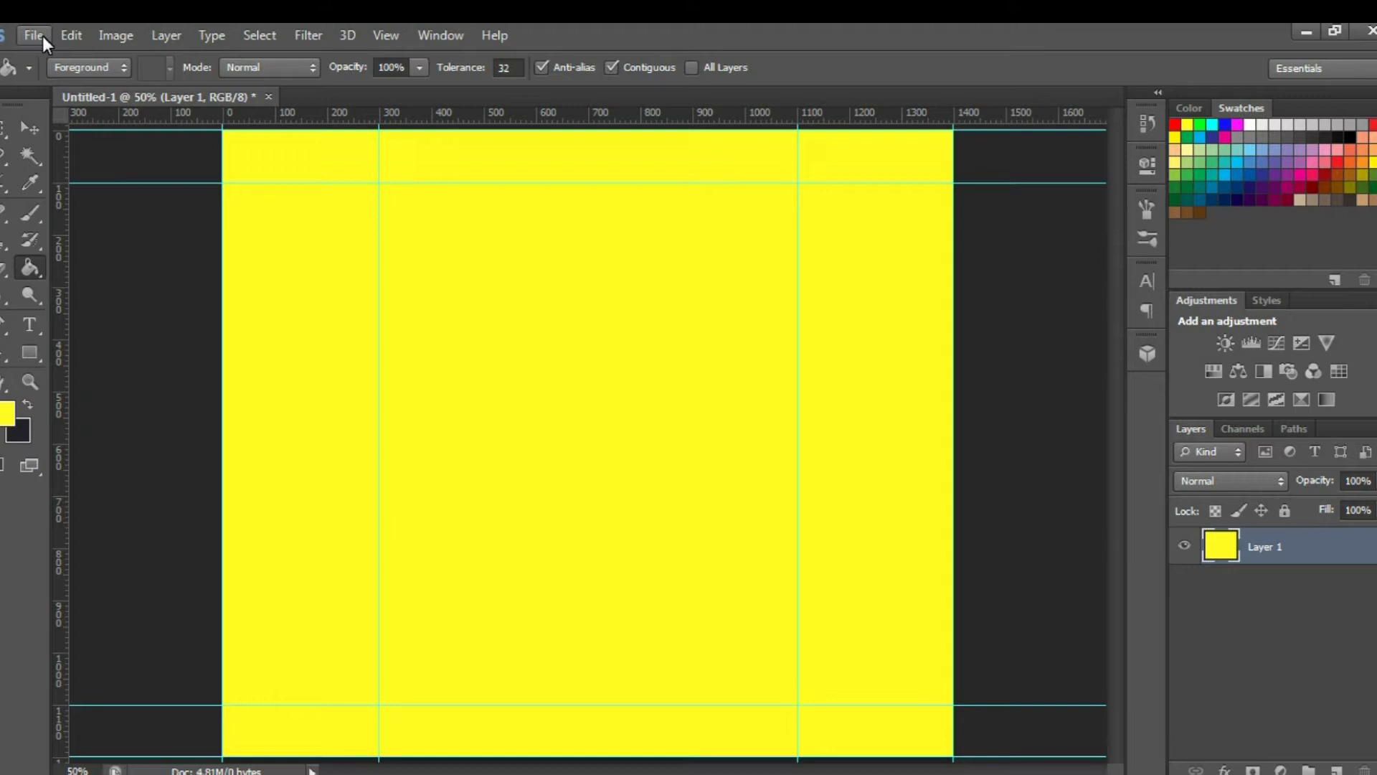
Place the chair-and-dove photo img_9268b into the document
click(34, 35)
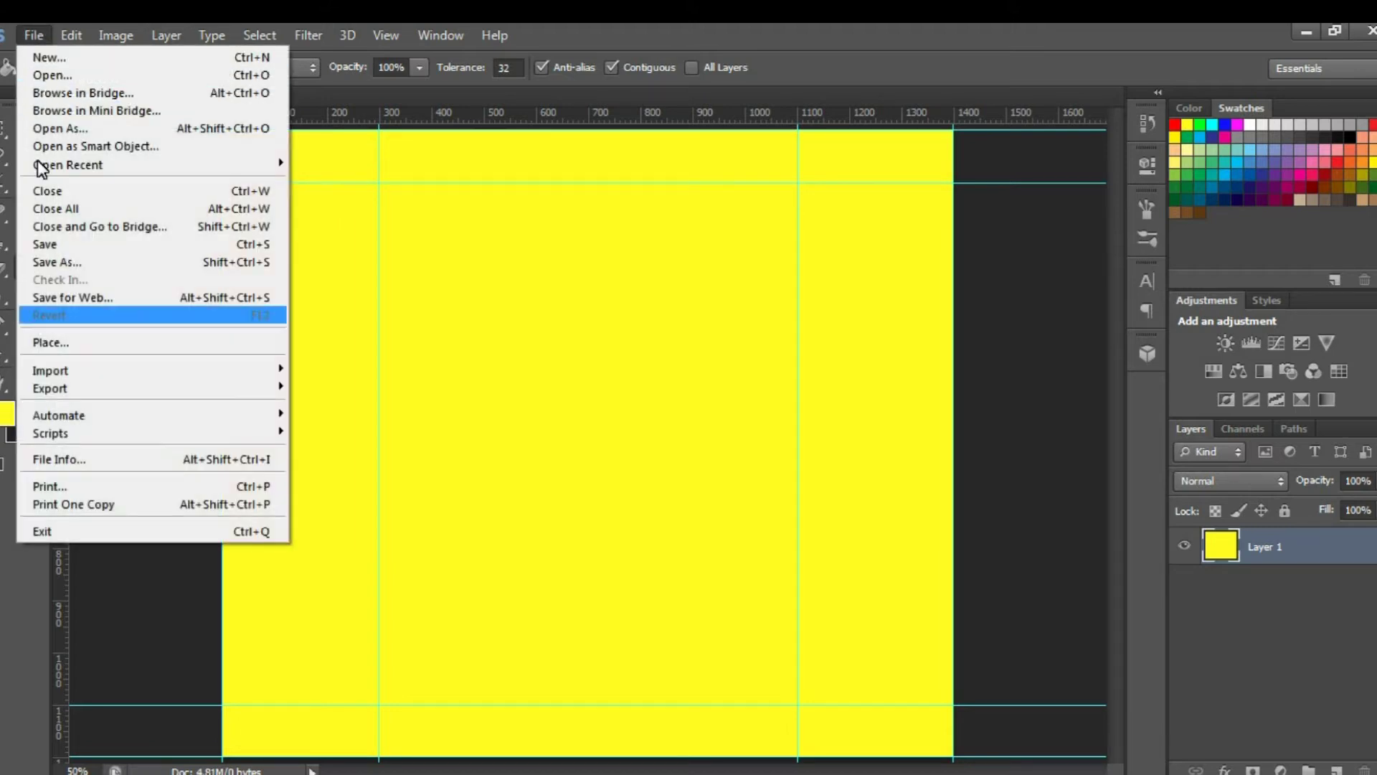
click(71, 344)
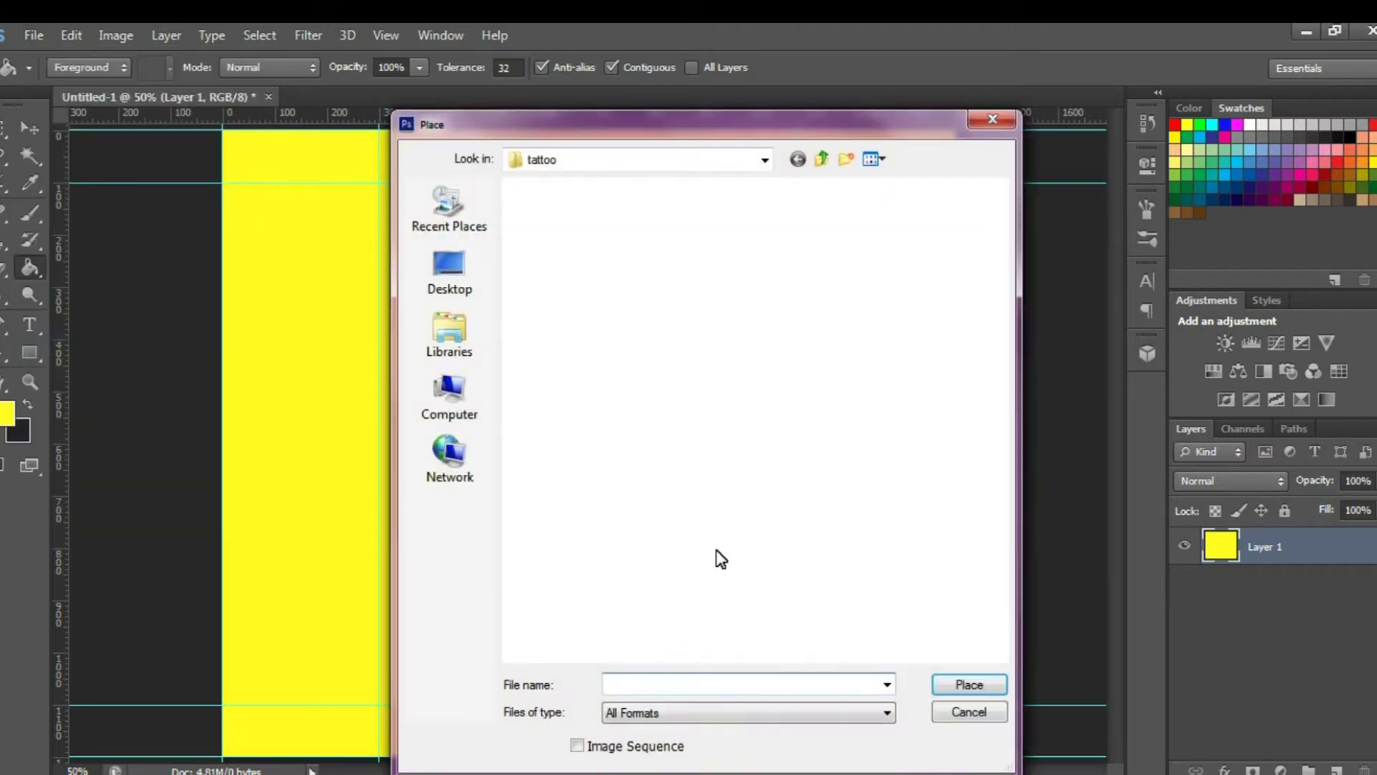
drag(1001, 267, 1014, 471)
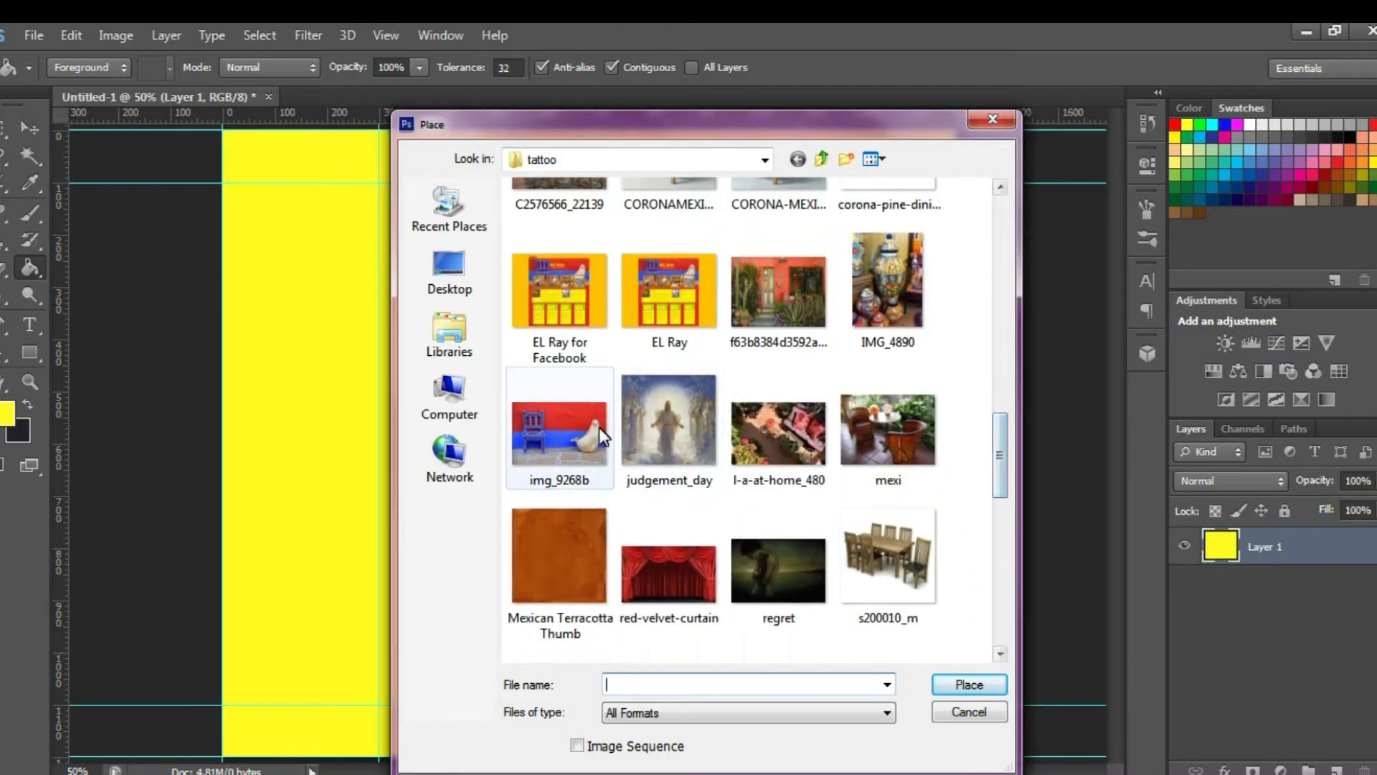
key(Escape)
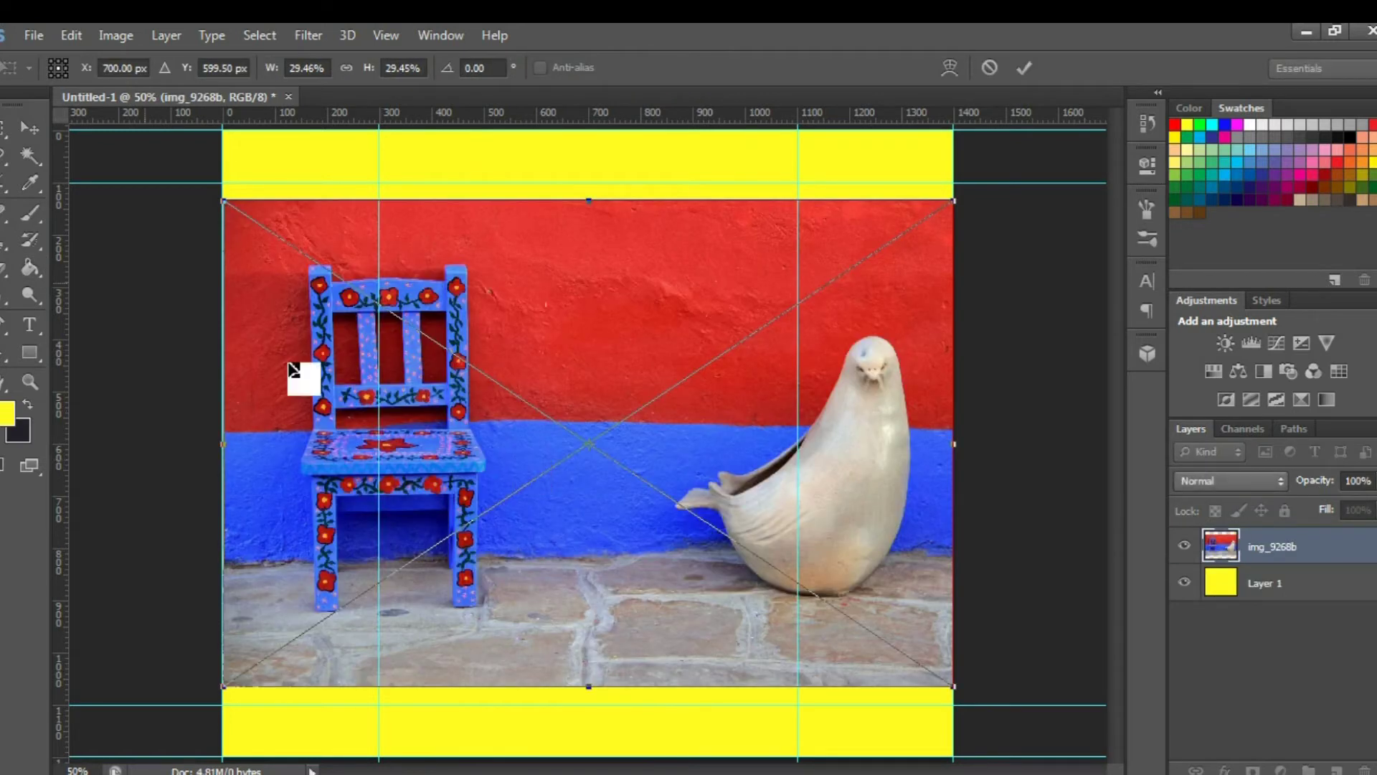
click(30, 129)
key(Return)
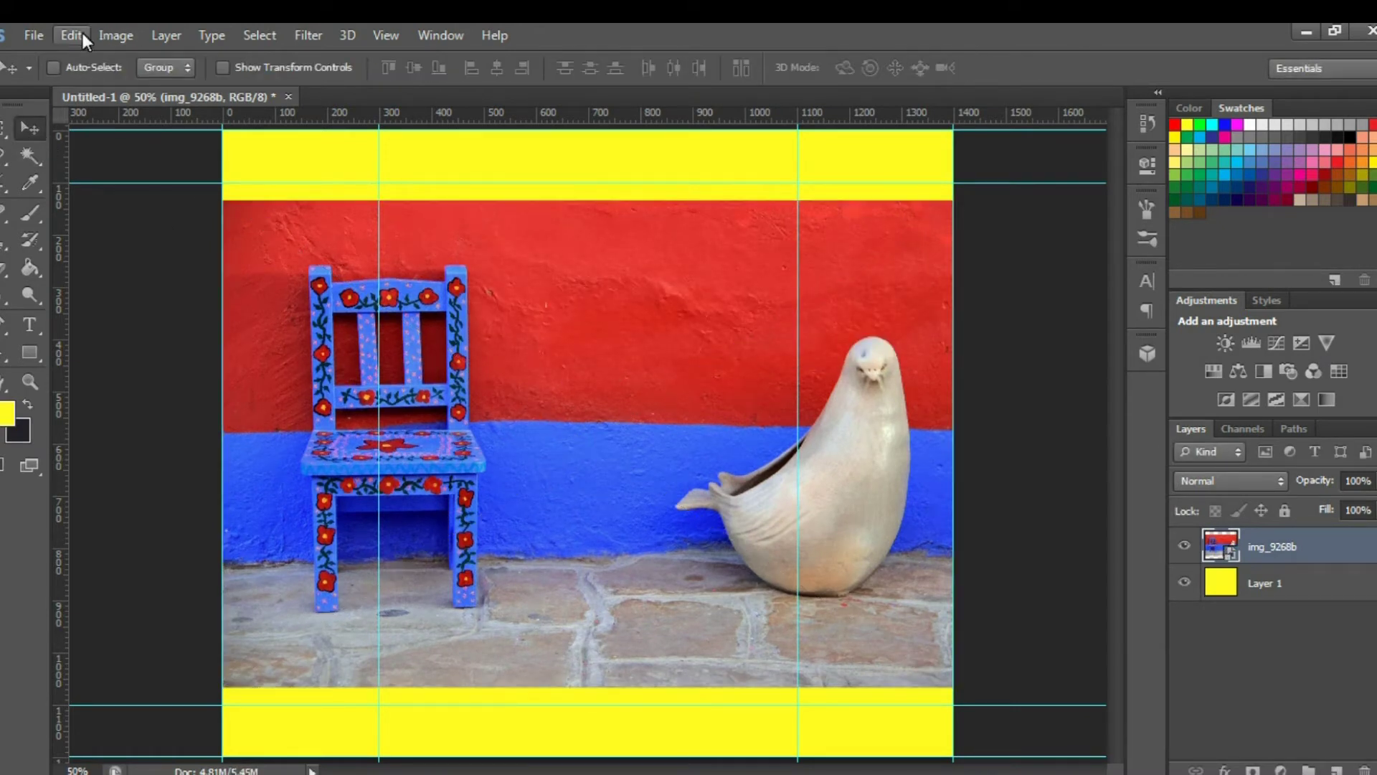
Free-transform the photo down to about 16.9% and fit it into the centre column near the top
click(72, 35)
click(113, 388)
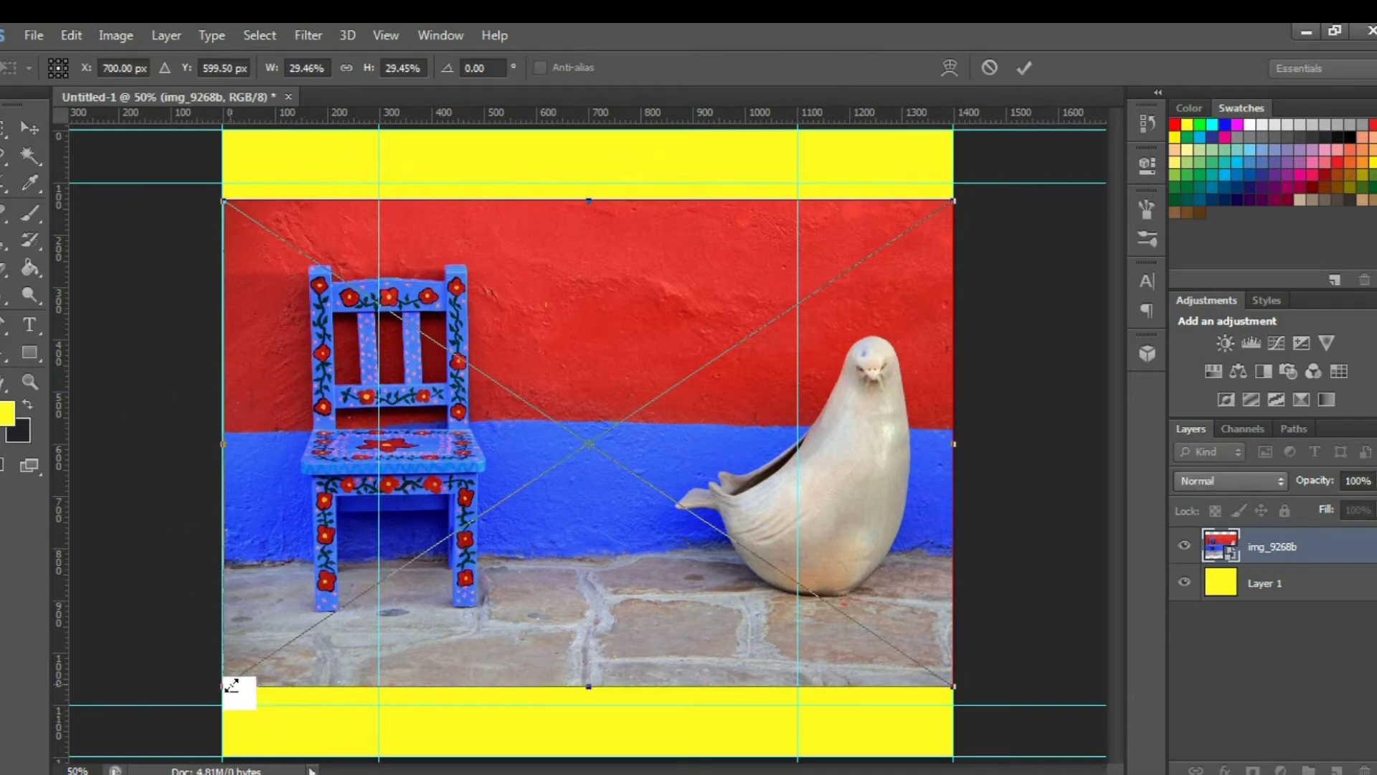
drag(230, 685, 597, 416)
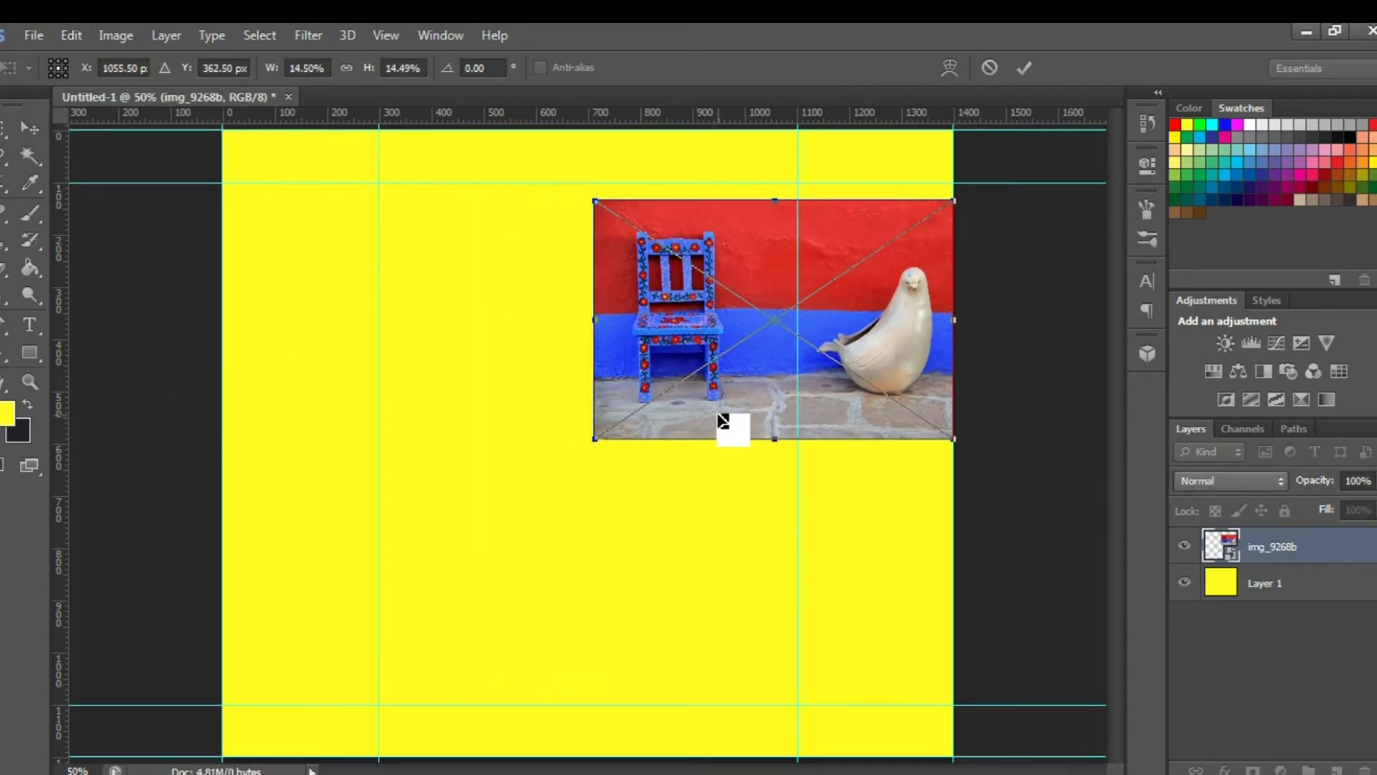
drag(723, 421, 508, 405)
drag(737, 423, 799, 462)
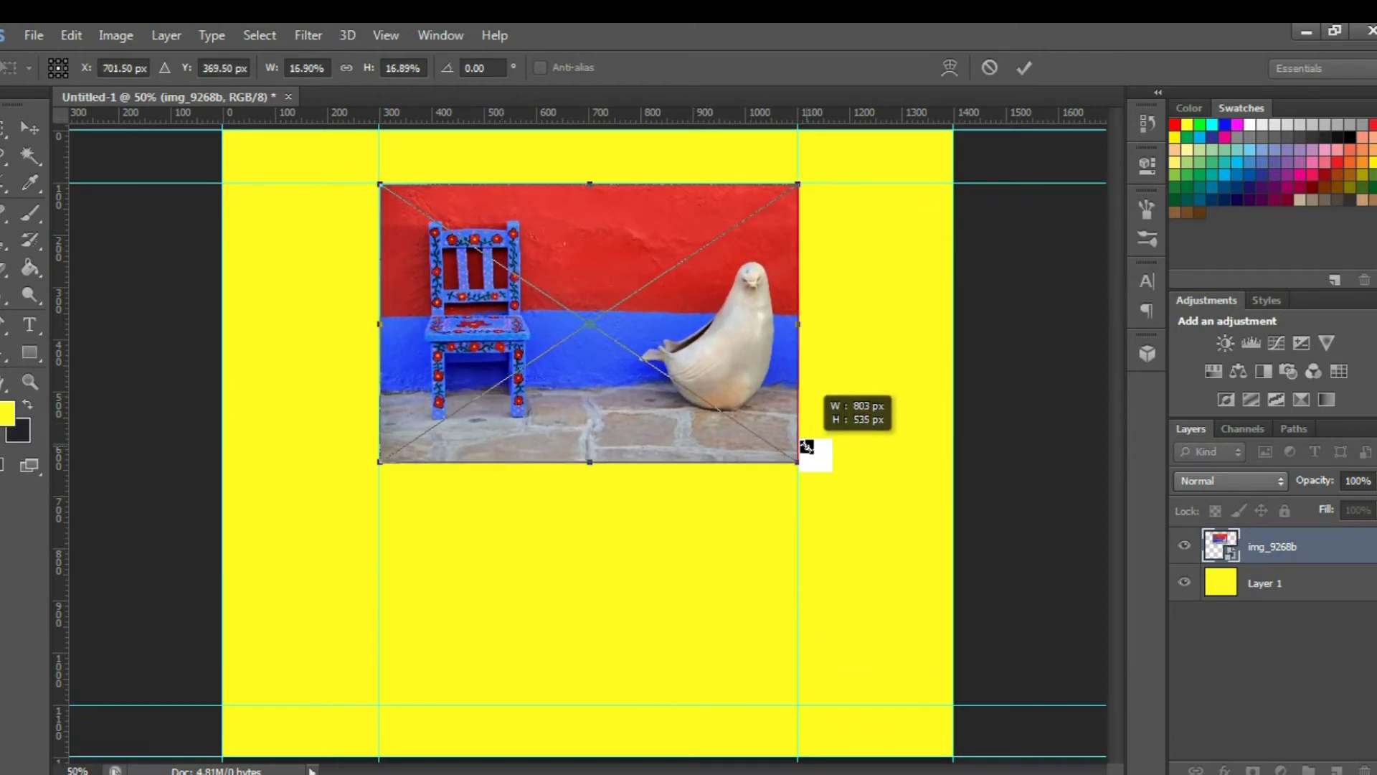
Rasterize the resized photo layer, add a horizontal guide below it and move it up to the top guide
click(1023, 64)
right_click(1255, 546)
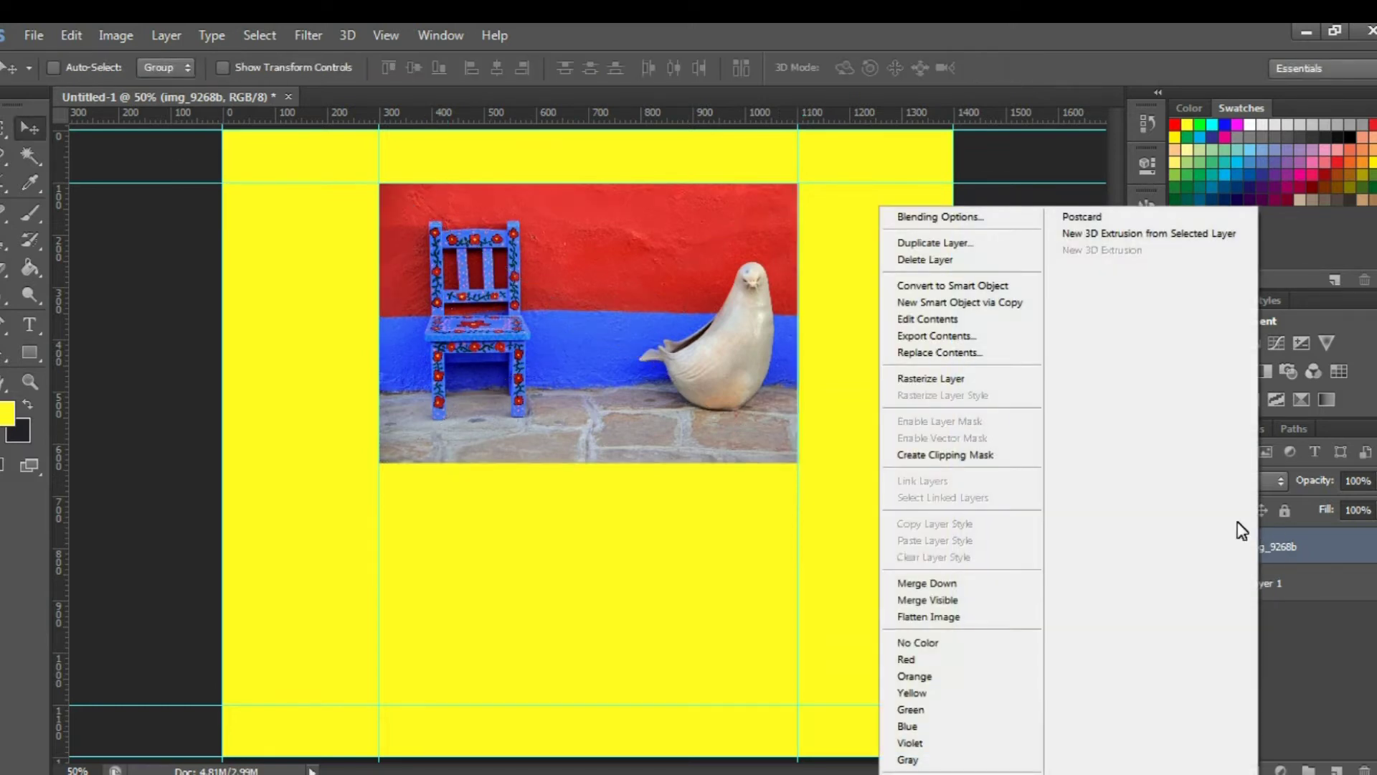
click(955, 378)
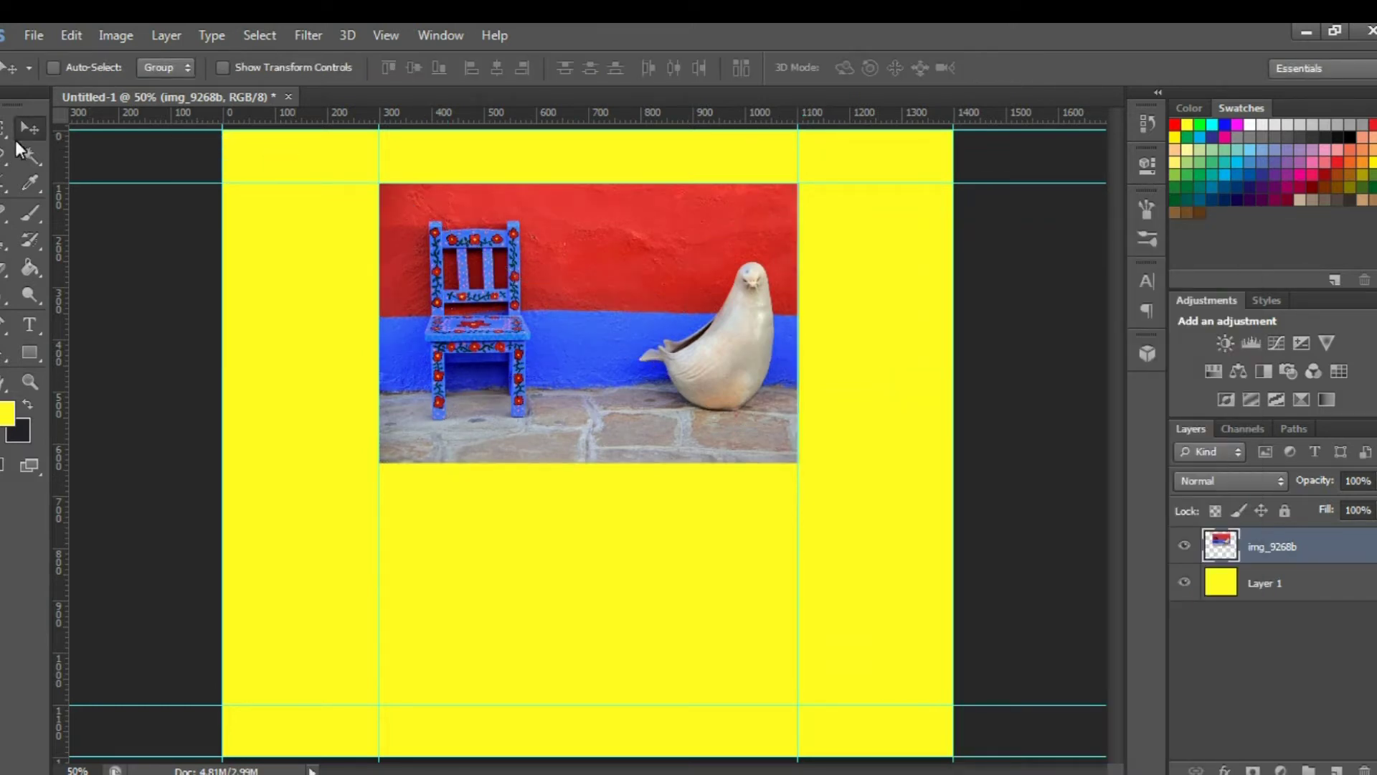
click(4, 129)
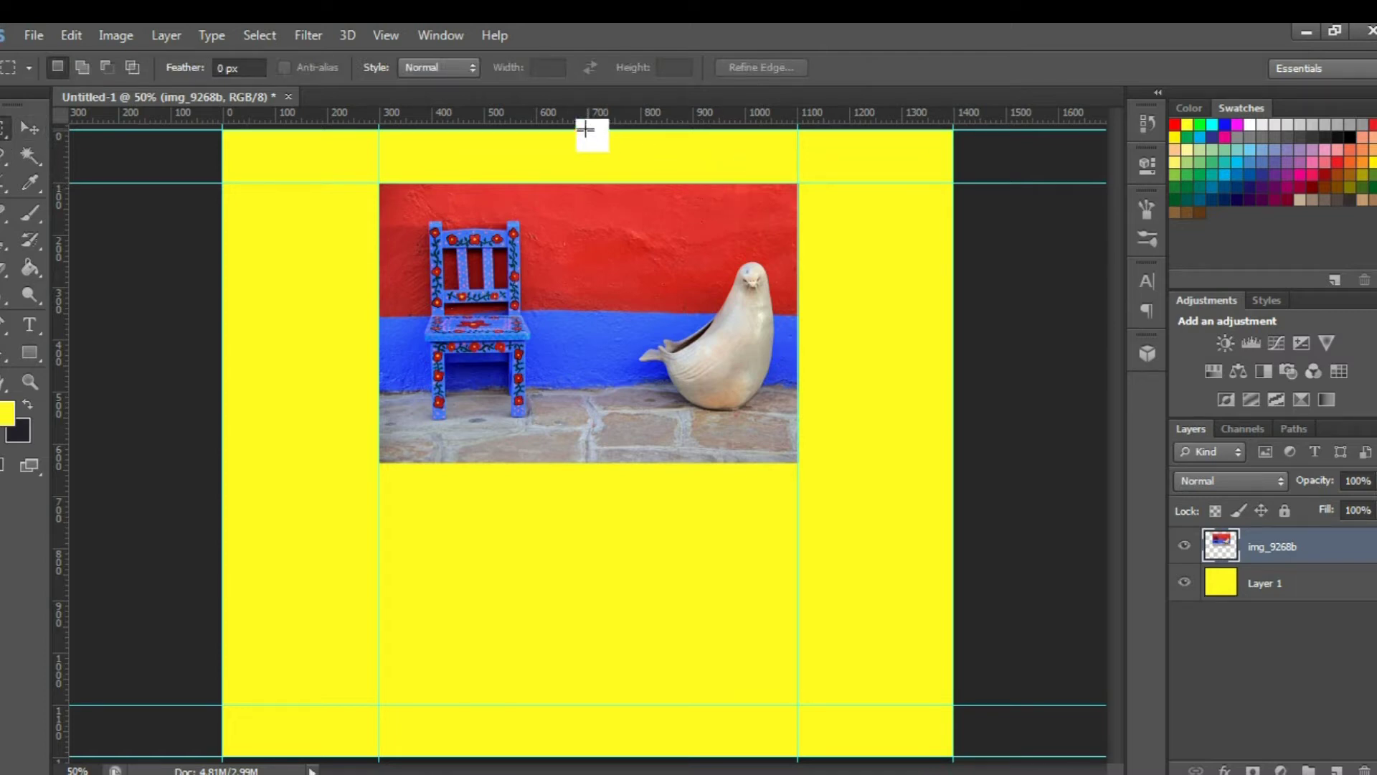
click(22, 130)
drag(79, 115, 73, 393)
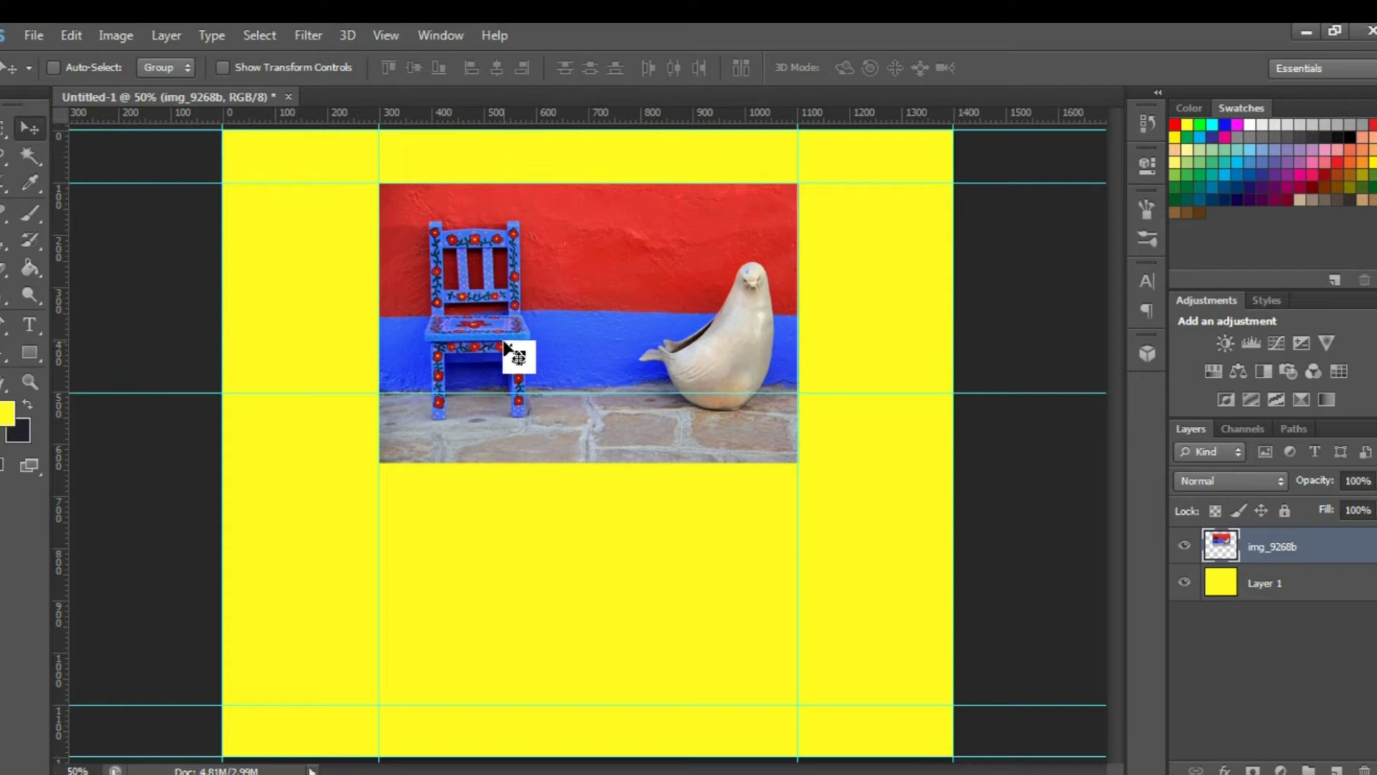
drag(513, 347, 509, 313)
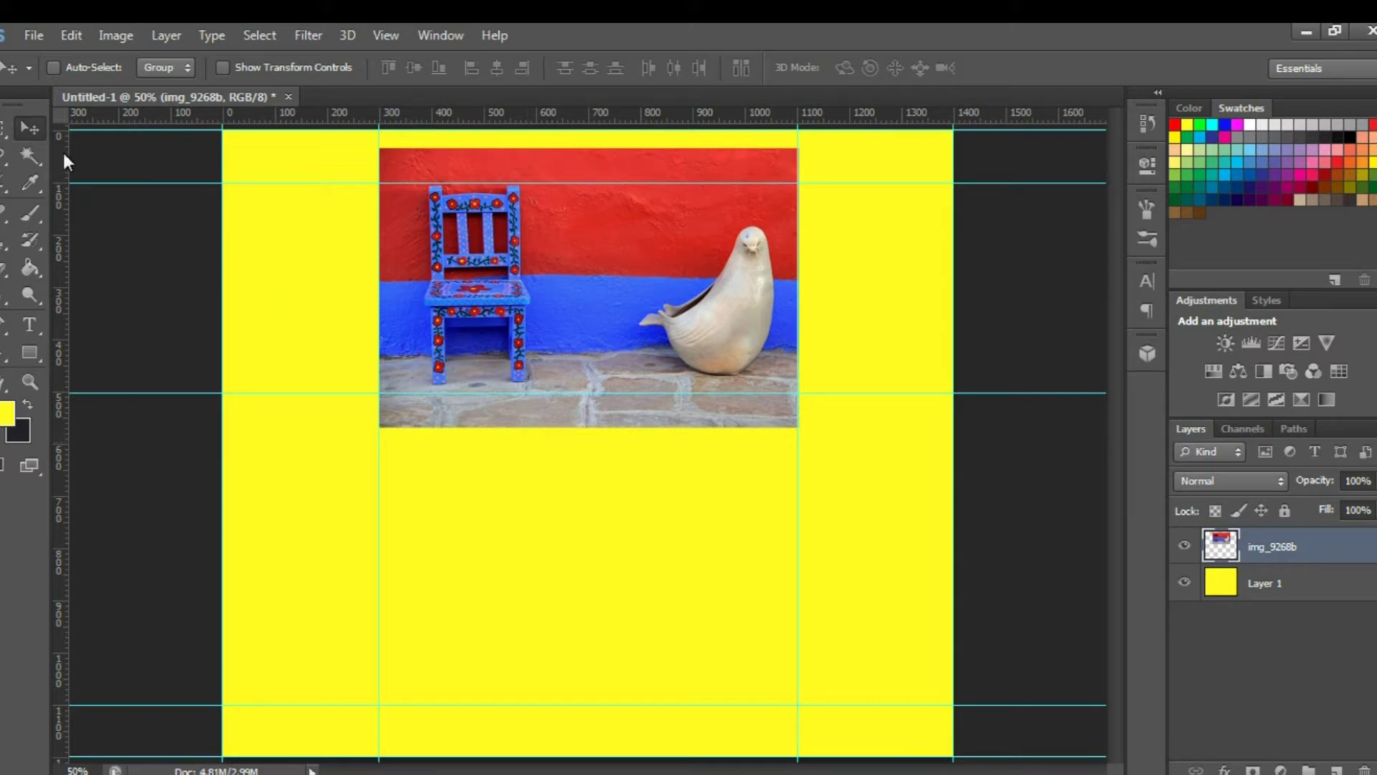
Select the area between the guides, invert and delete everything outside it, then deselect
click(7, 129)
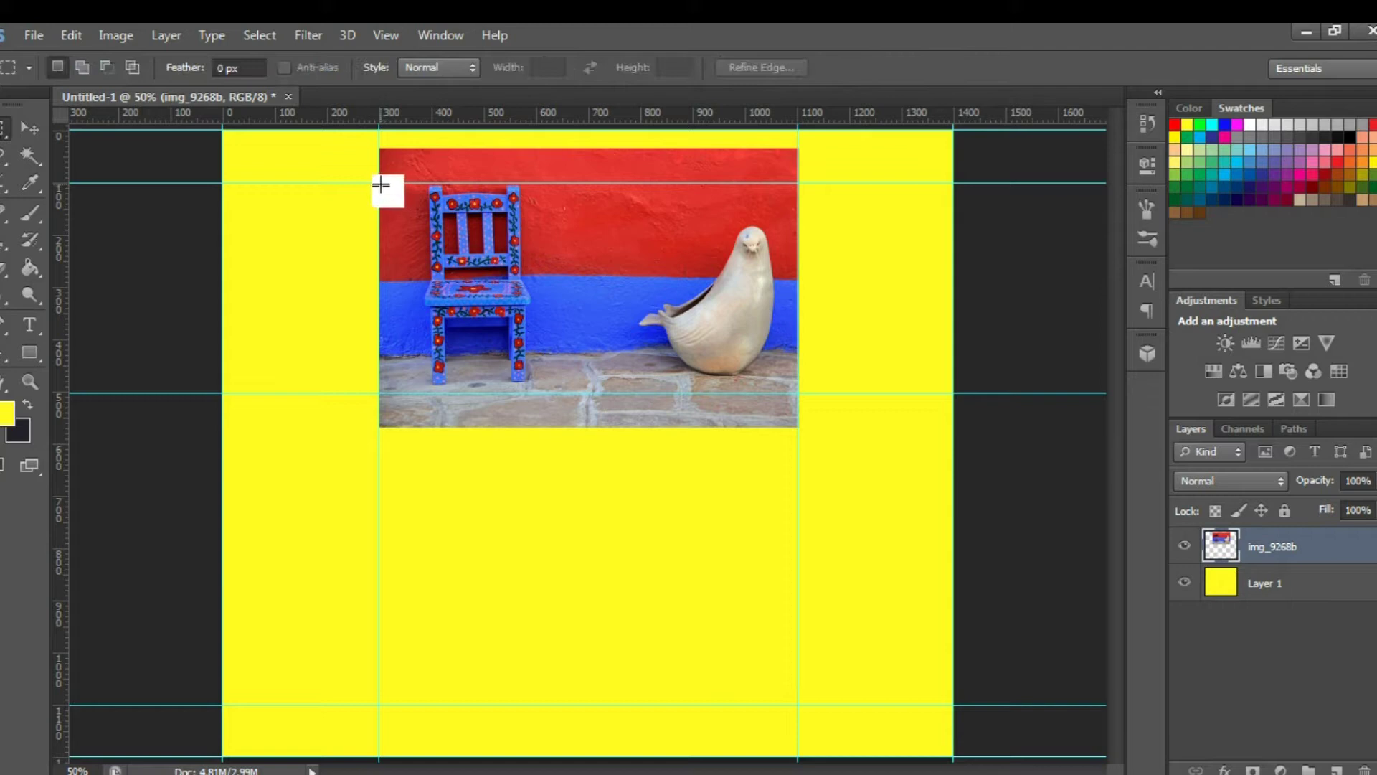
drag(380, 184, 795, 394)
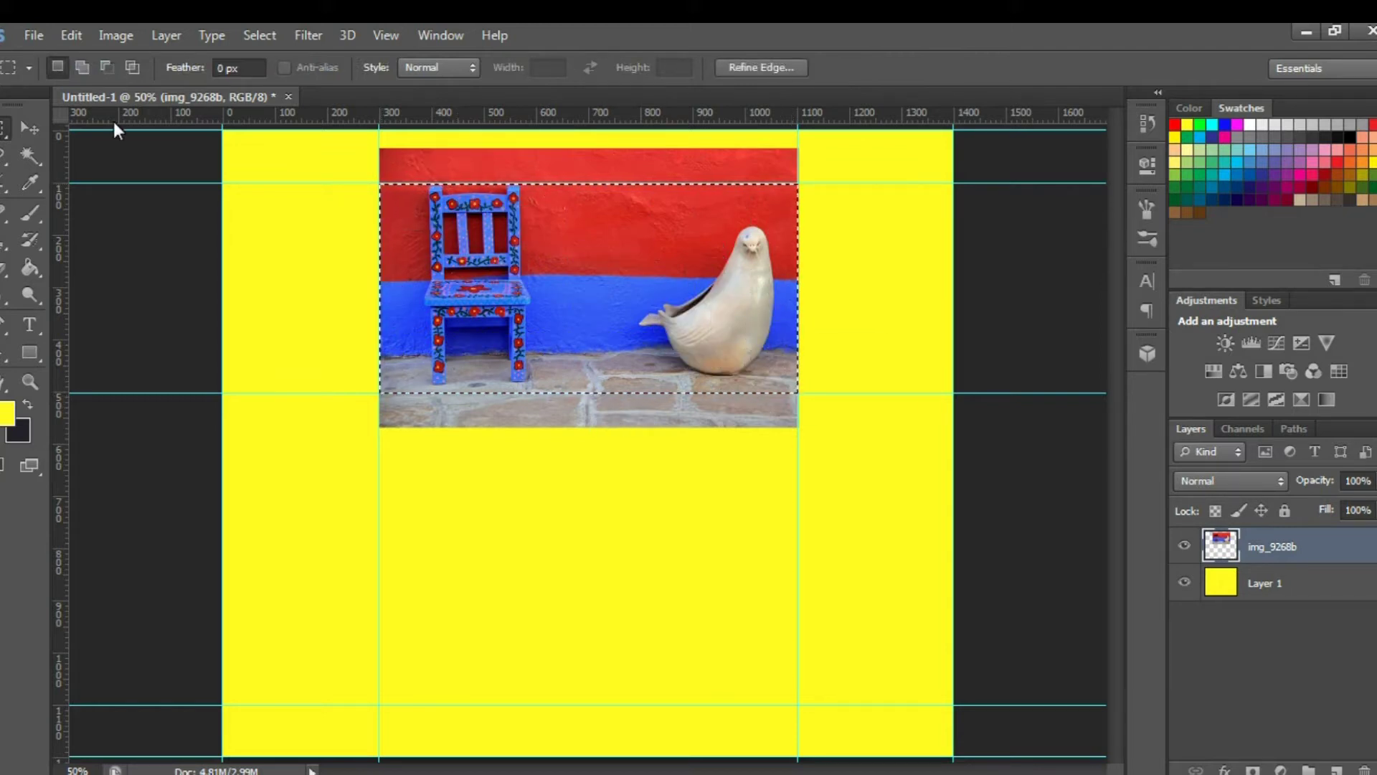
click(259, 35)
click(261, 108)
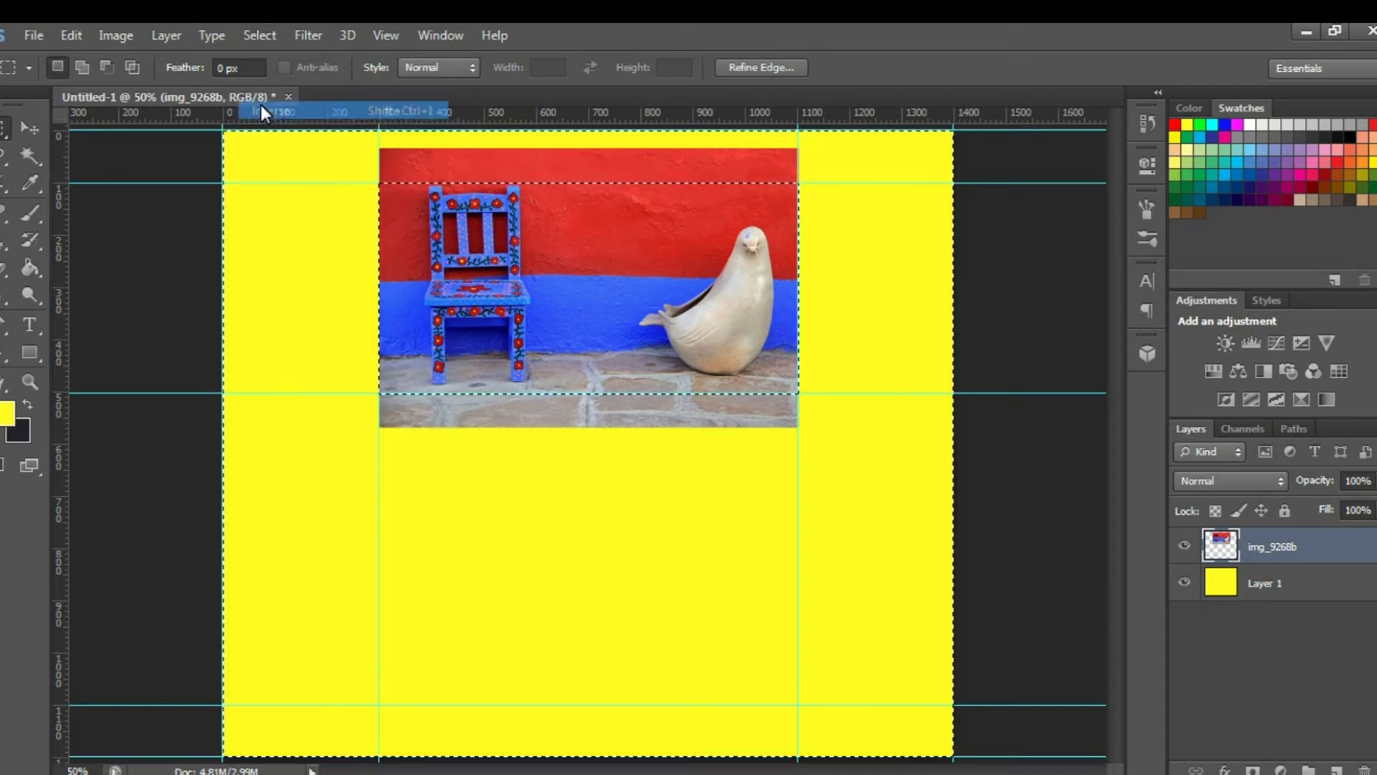
key(Delete)
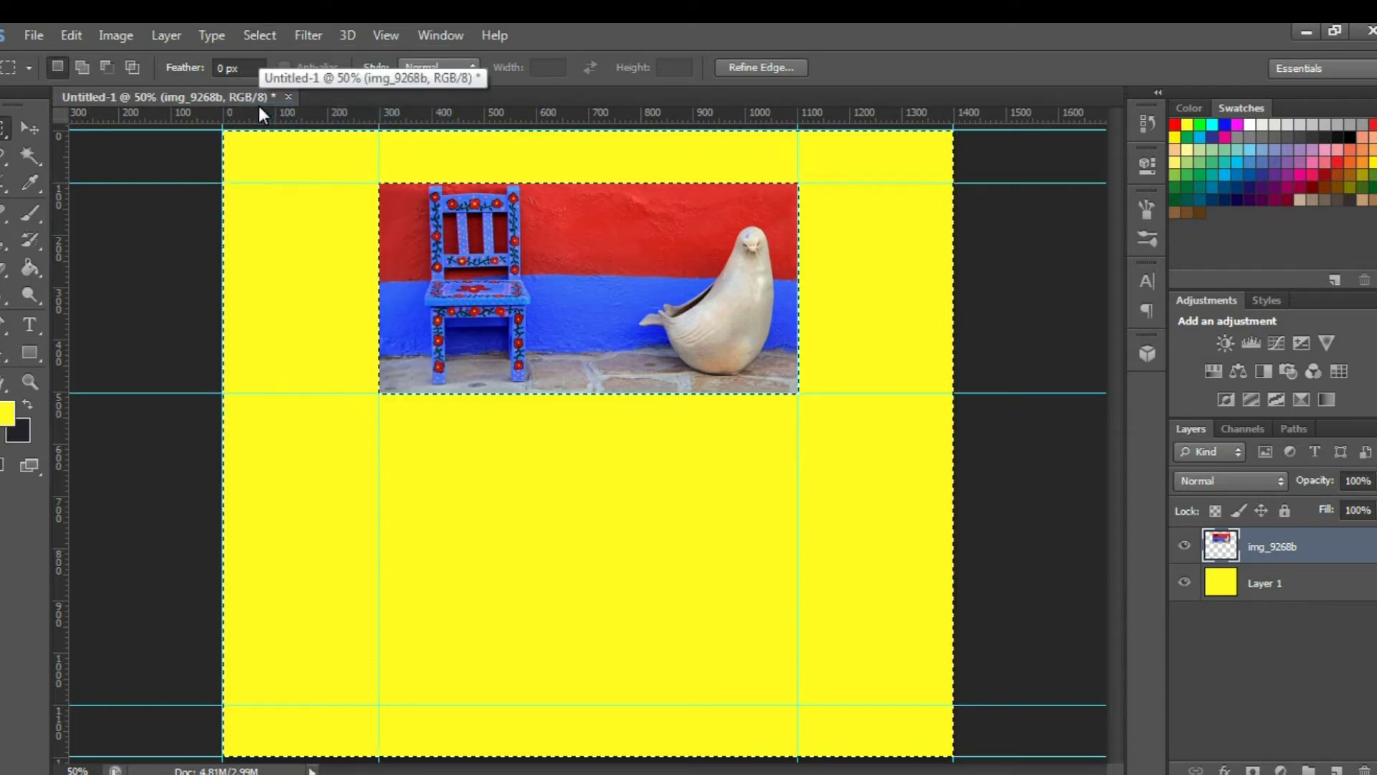
click(30, 127)
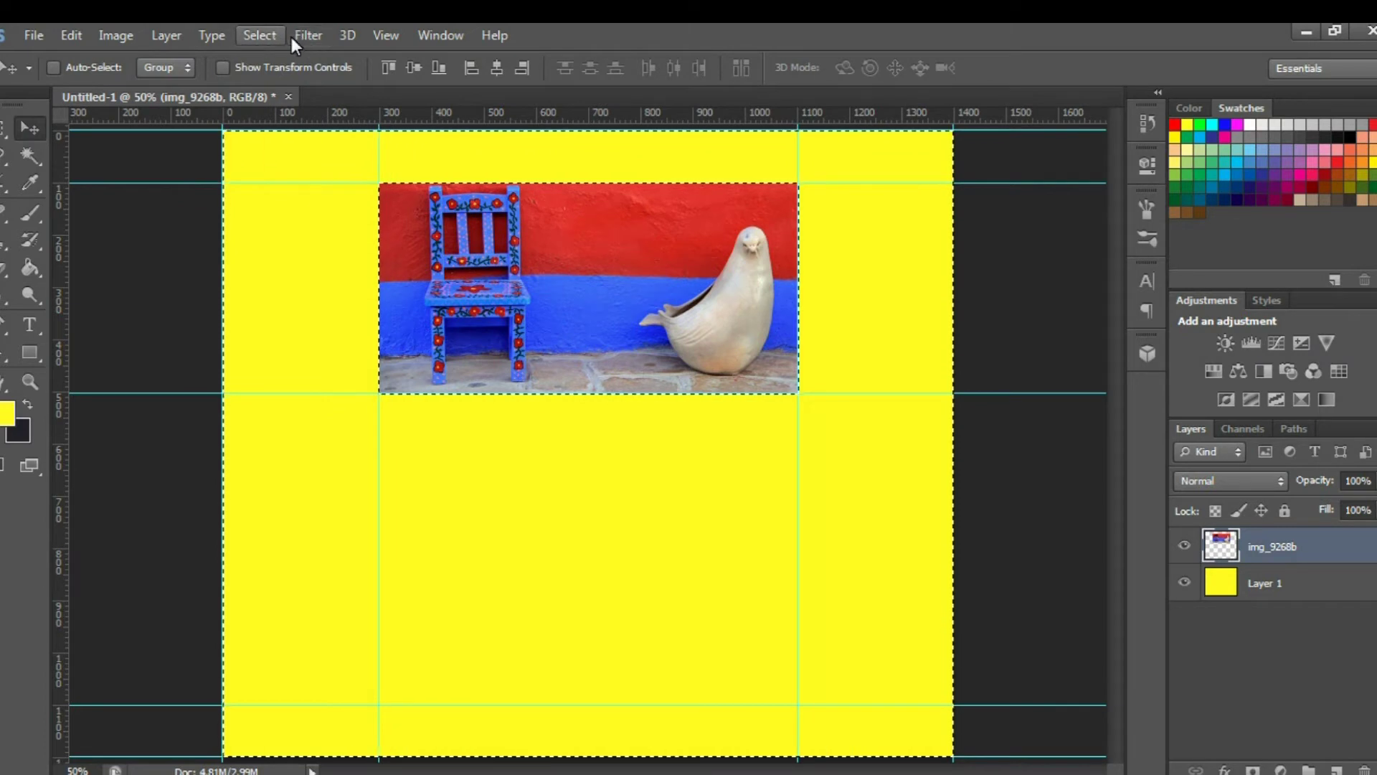
click(267, 36)
click(275, 71)
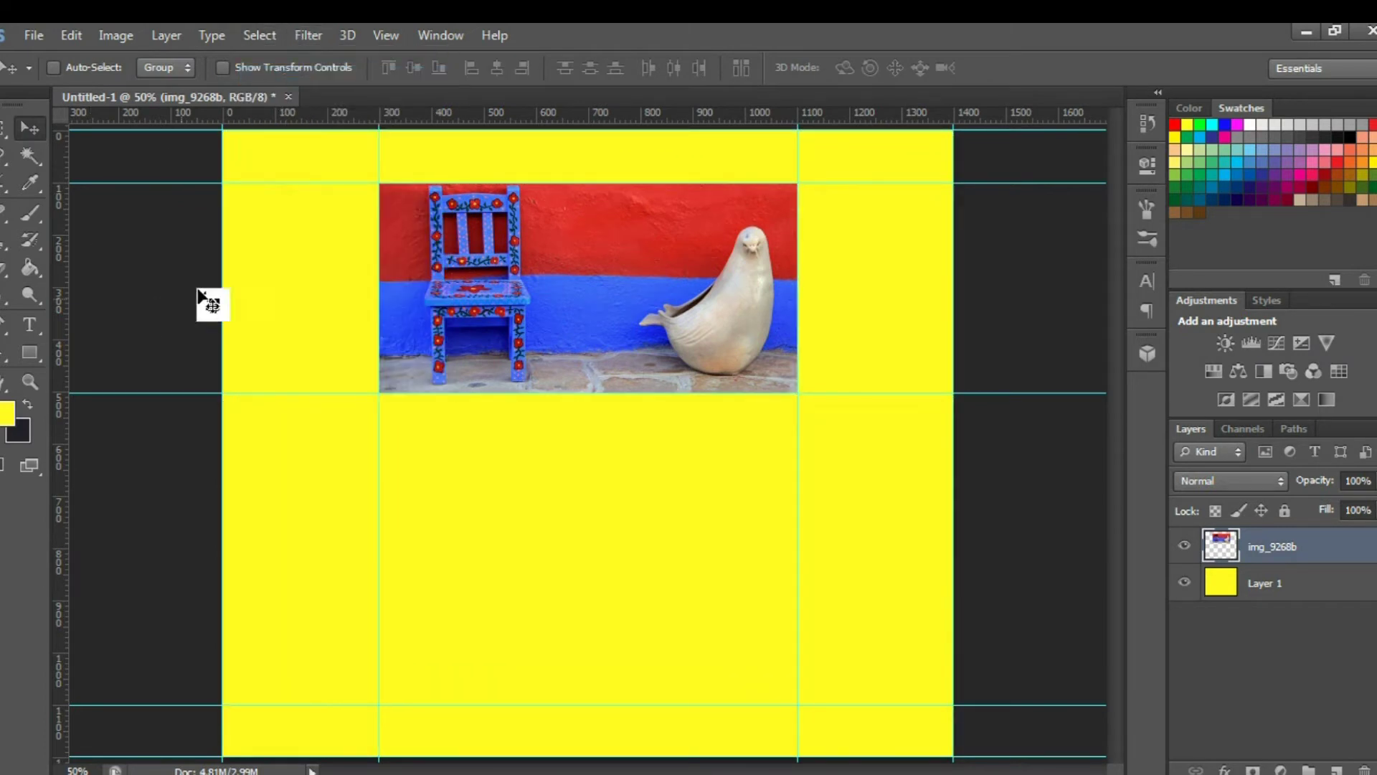
click(1240, 588)
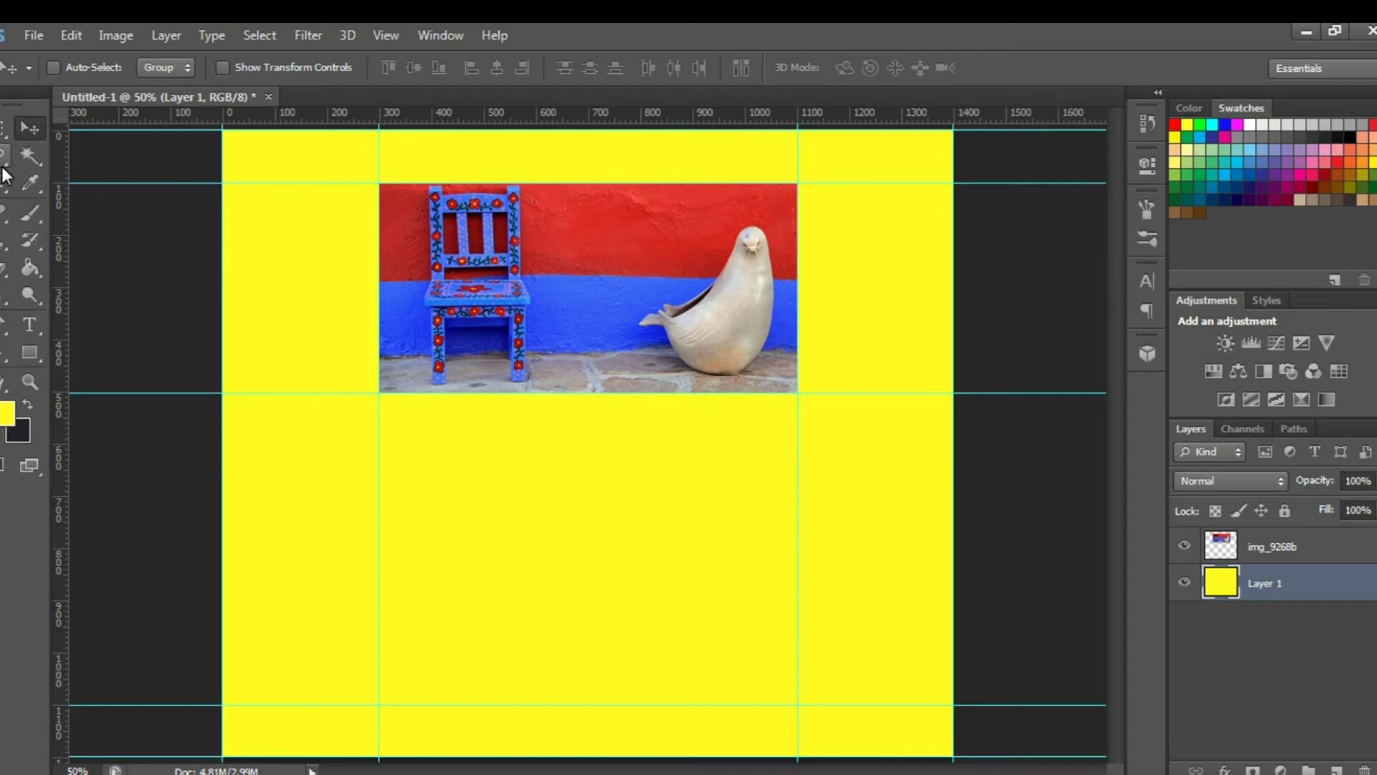
Sample the wall's blue and draw Rectangle 1 filling the centre column below the photo
click(28, 190)
click(574, 286)
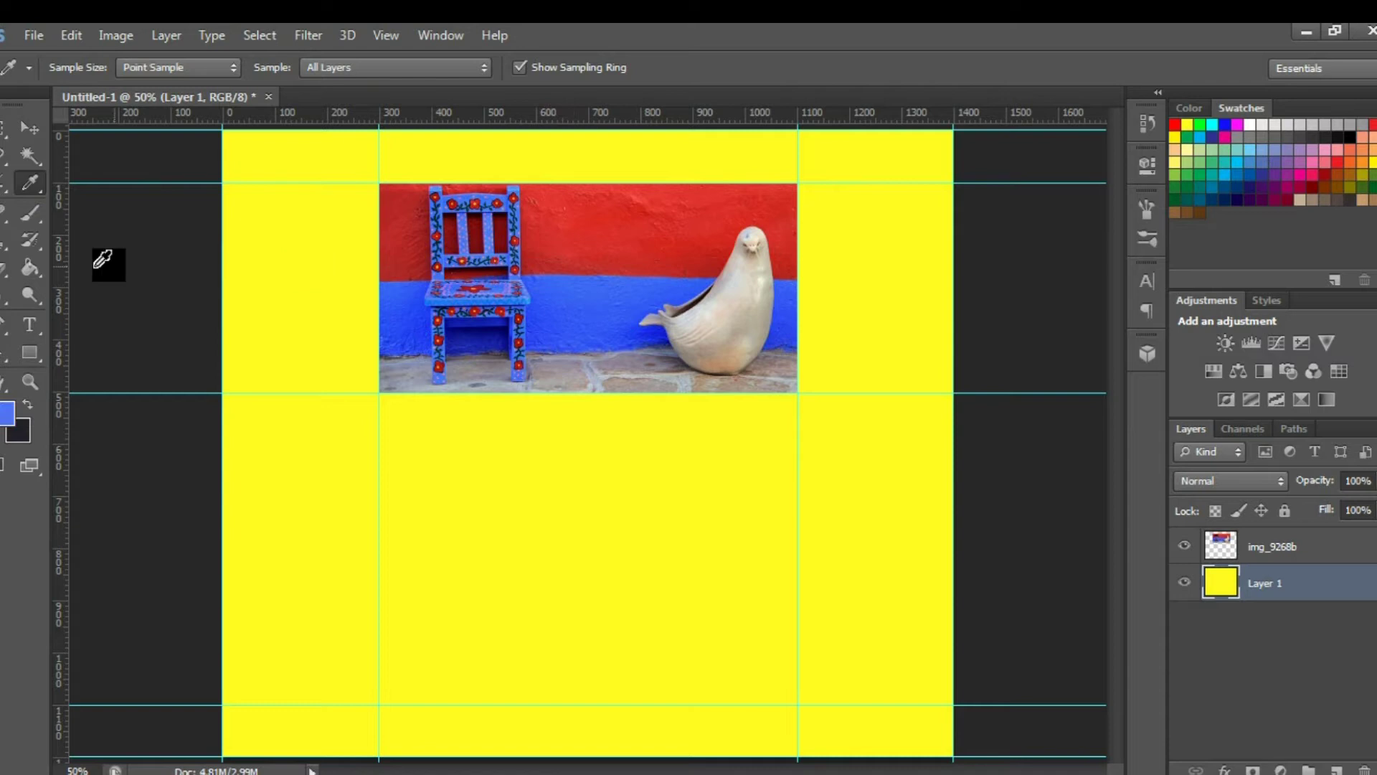
key(u)
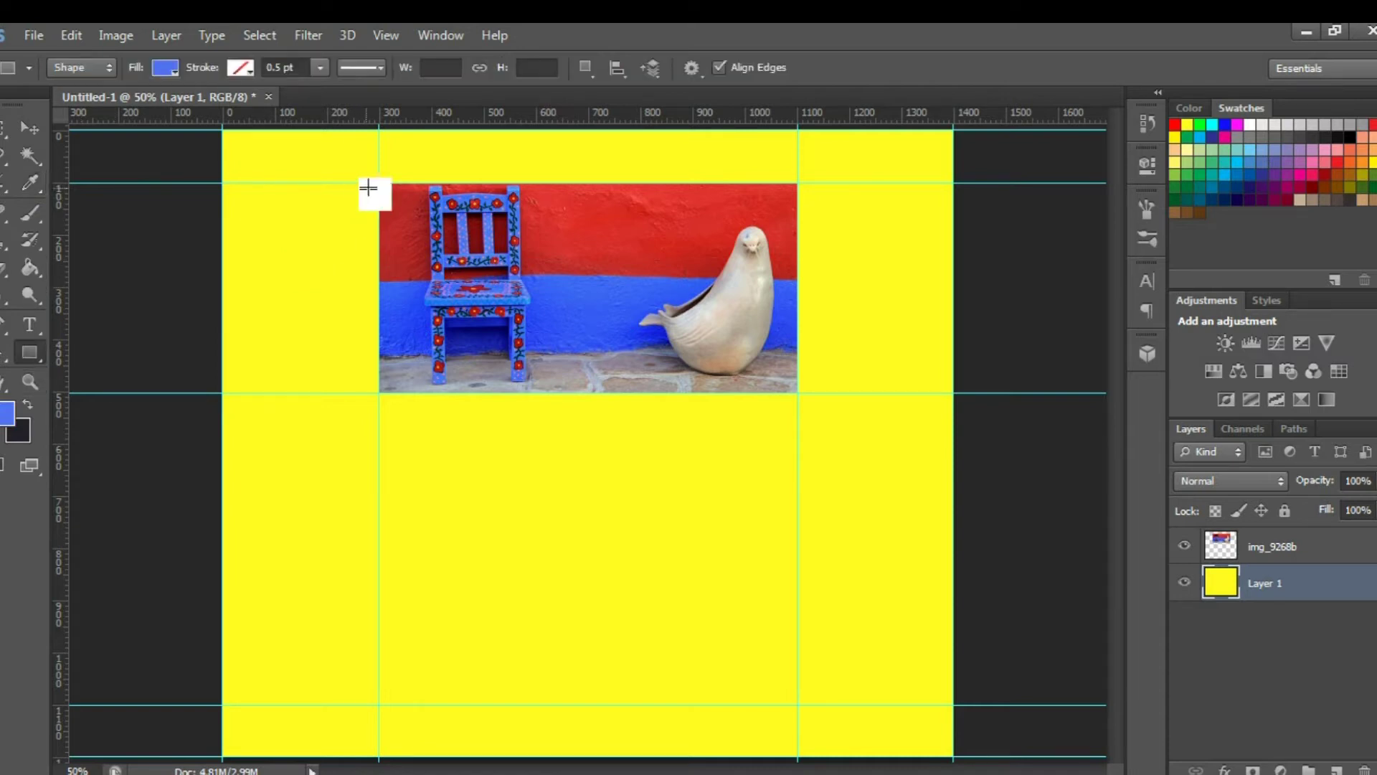
drag(378, 184, 798, 706)
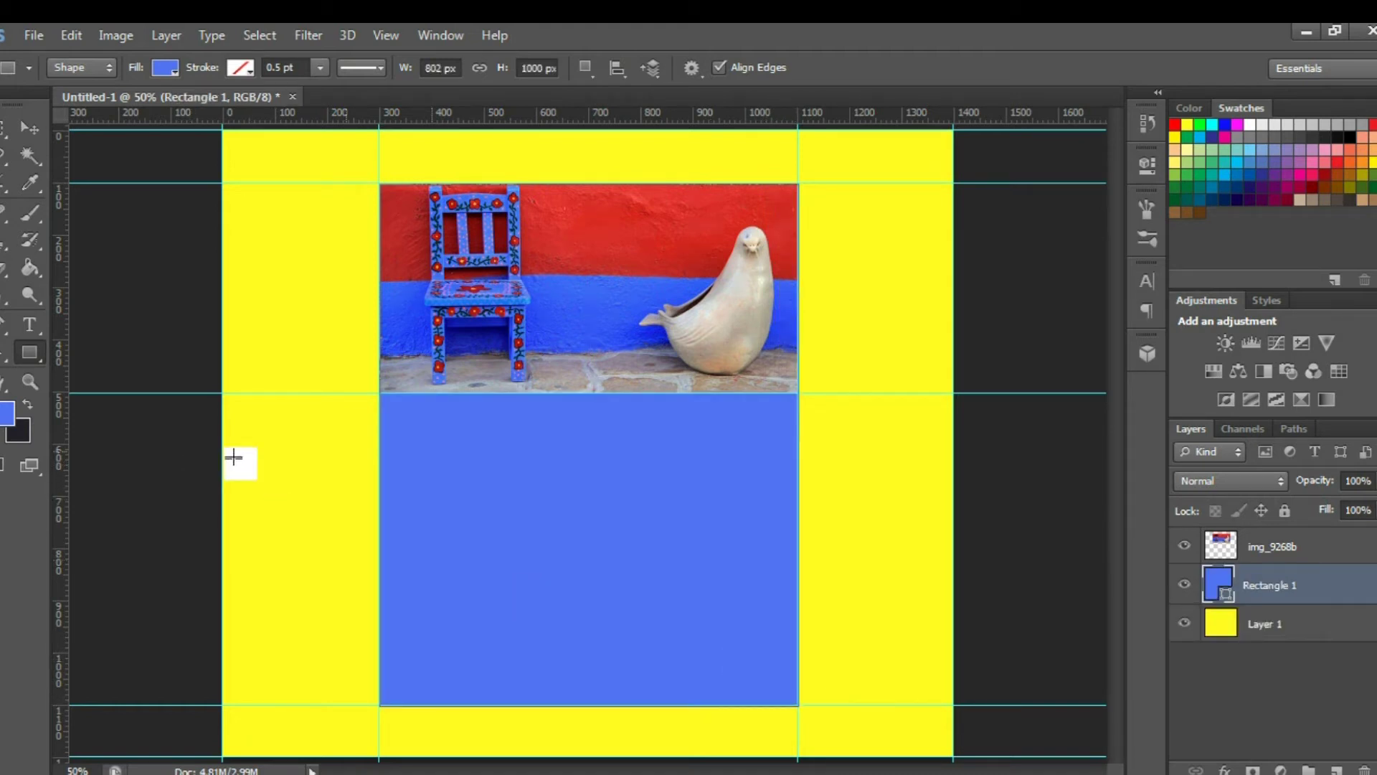
Add more vertical guides dividing the centre column, including one at 300 px
drag(1270, 605, 1268, 615)
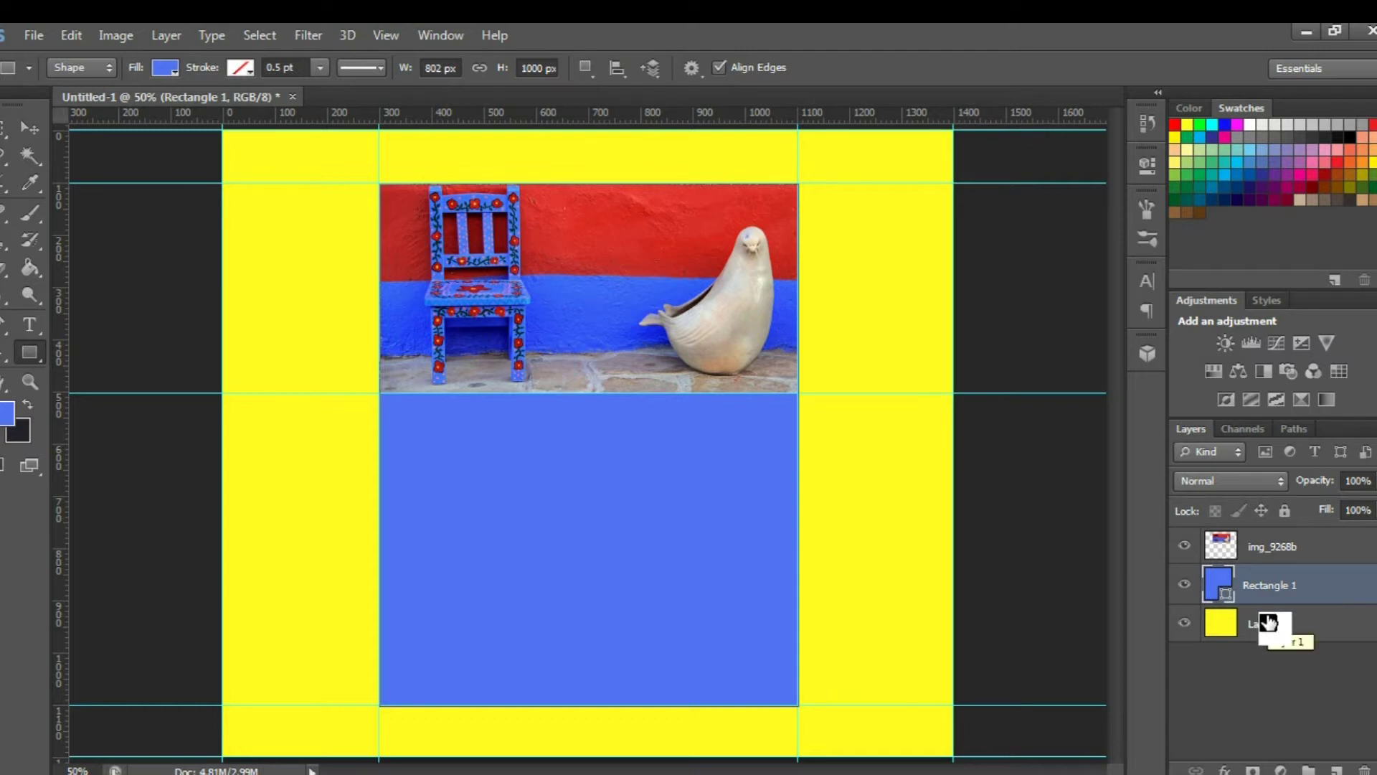
drag(1269, 623, 1268, 623)
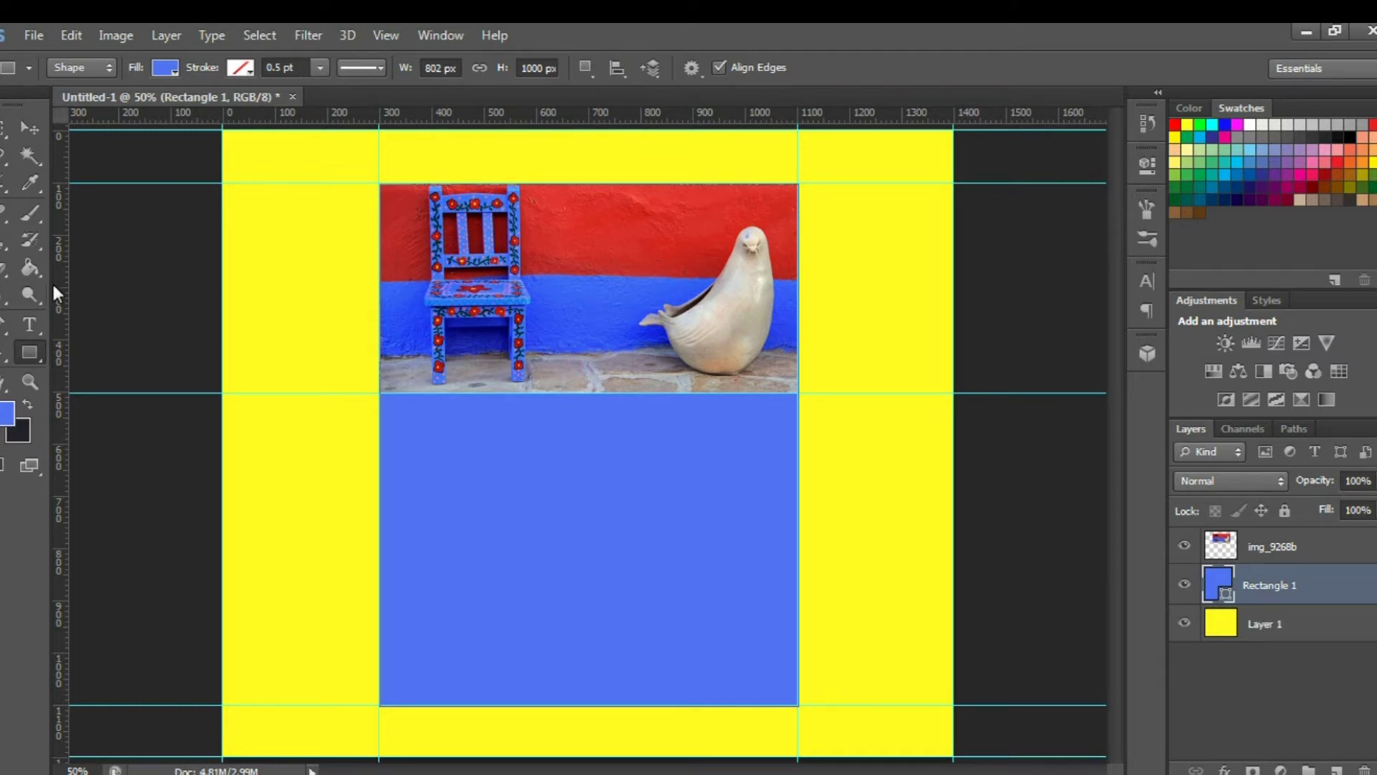
drag(53, 281, 387, 381)
drag(62, 474, 495, 517)
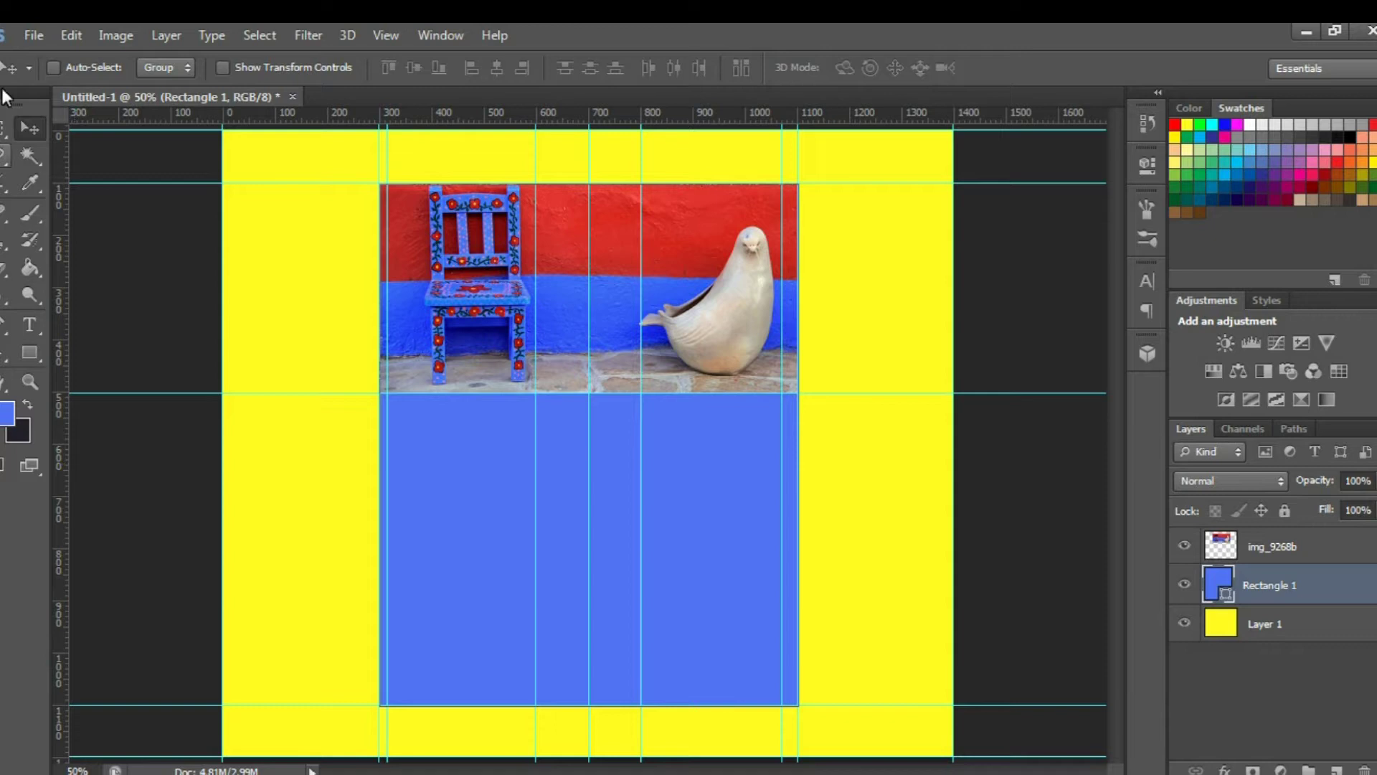
Place the Mexican Terracotta Thumb image and move its layer beneath the blue Rectangle 1
click(34, 35)
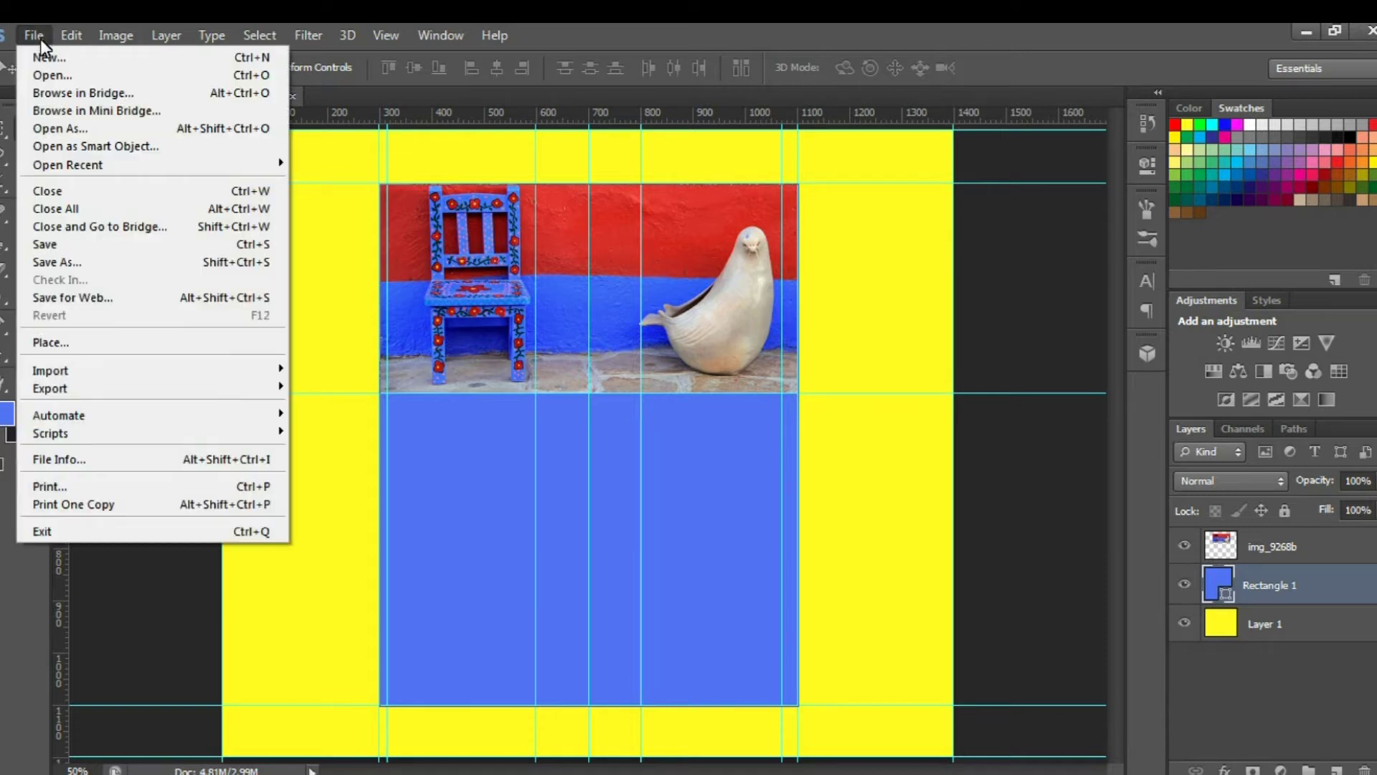
click(62, 343)
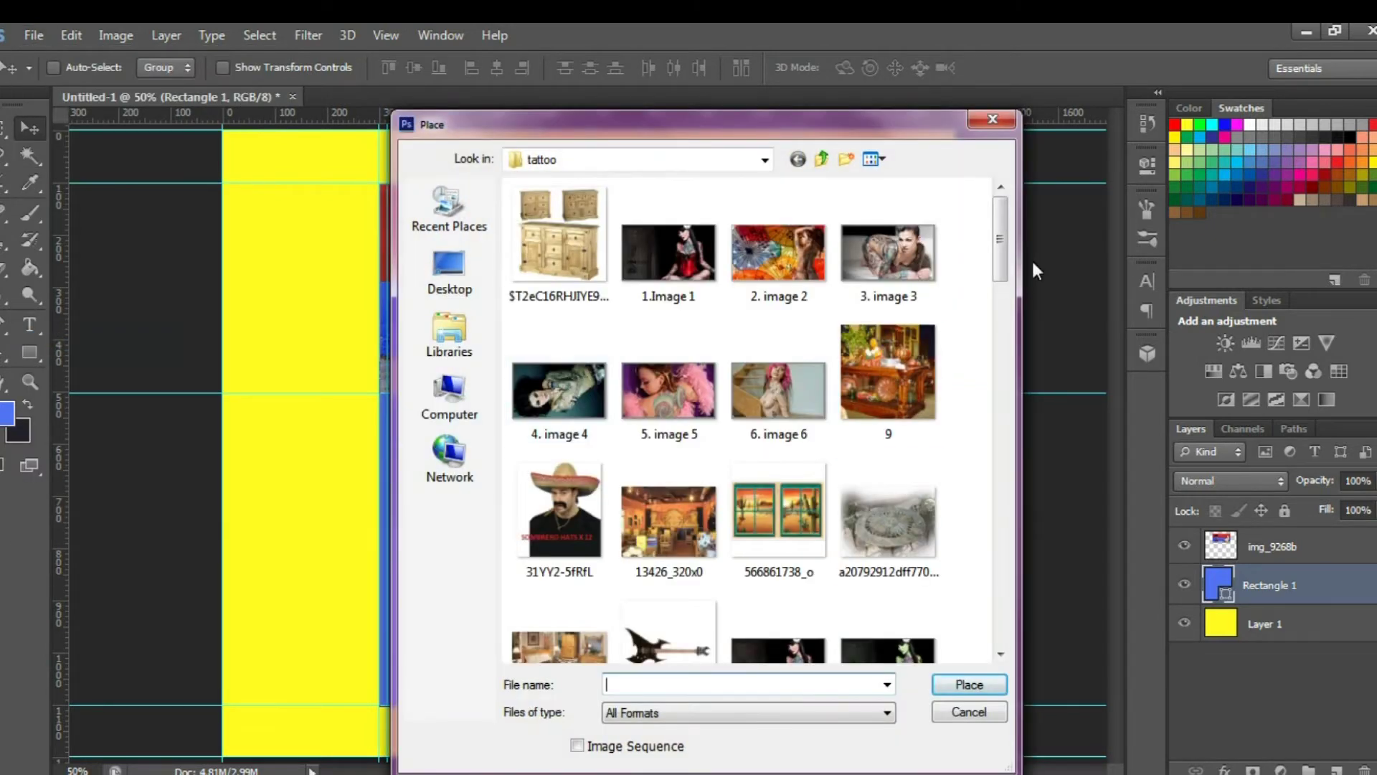
drag(997, 261, 971, 529)
double_click(582, 387)
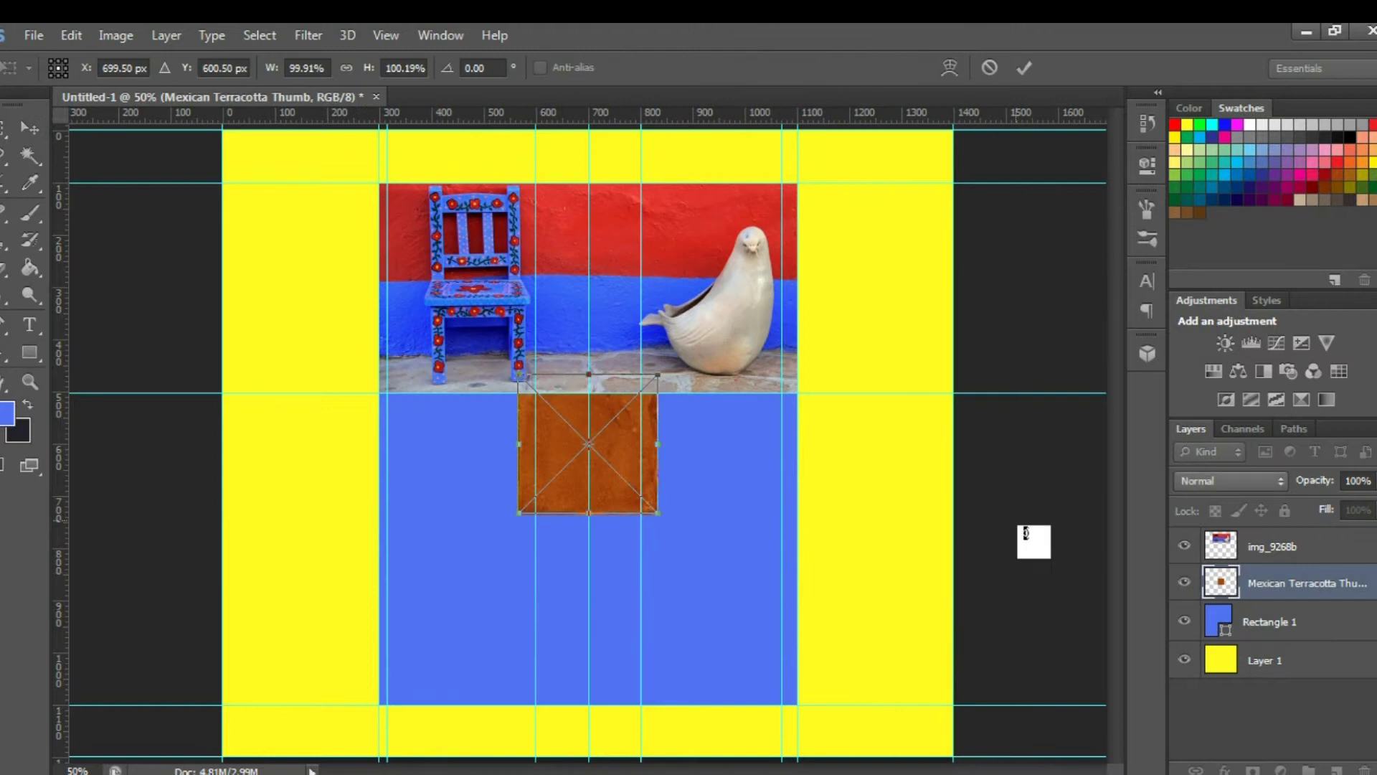
drag(1016, 519, 1259, 635)
click(1024, 68)
drag(1039, 203, 1276, 646)
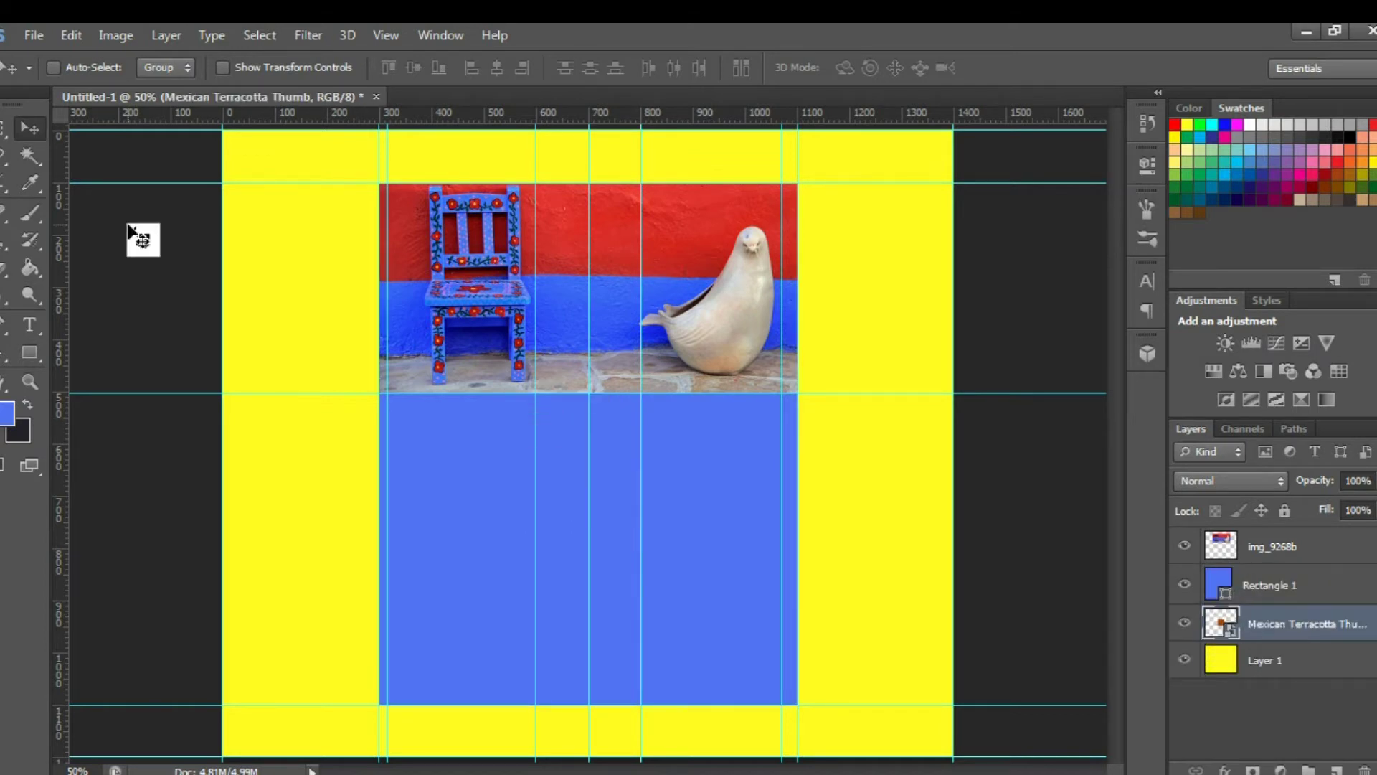
Free-transform the terracotta image to stretch over the whole page
click(71, 35)
click(136, 380)
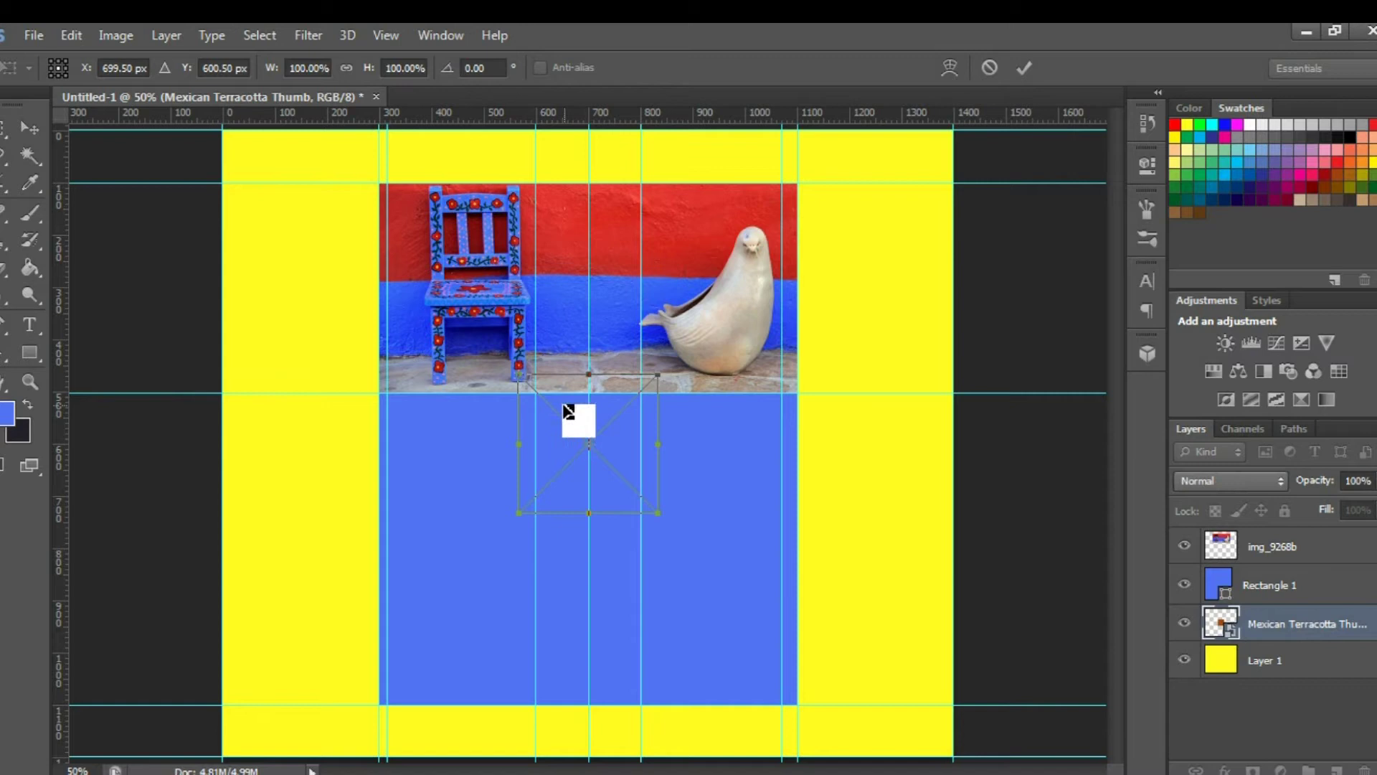
drag(518, 374, 220, 151)
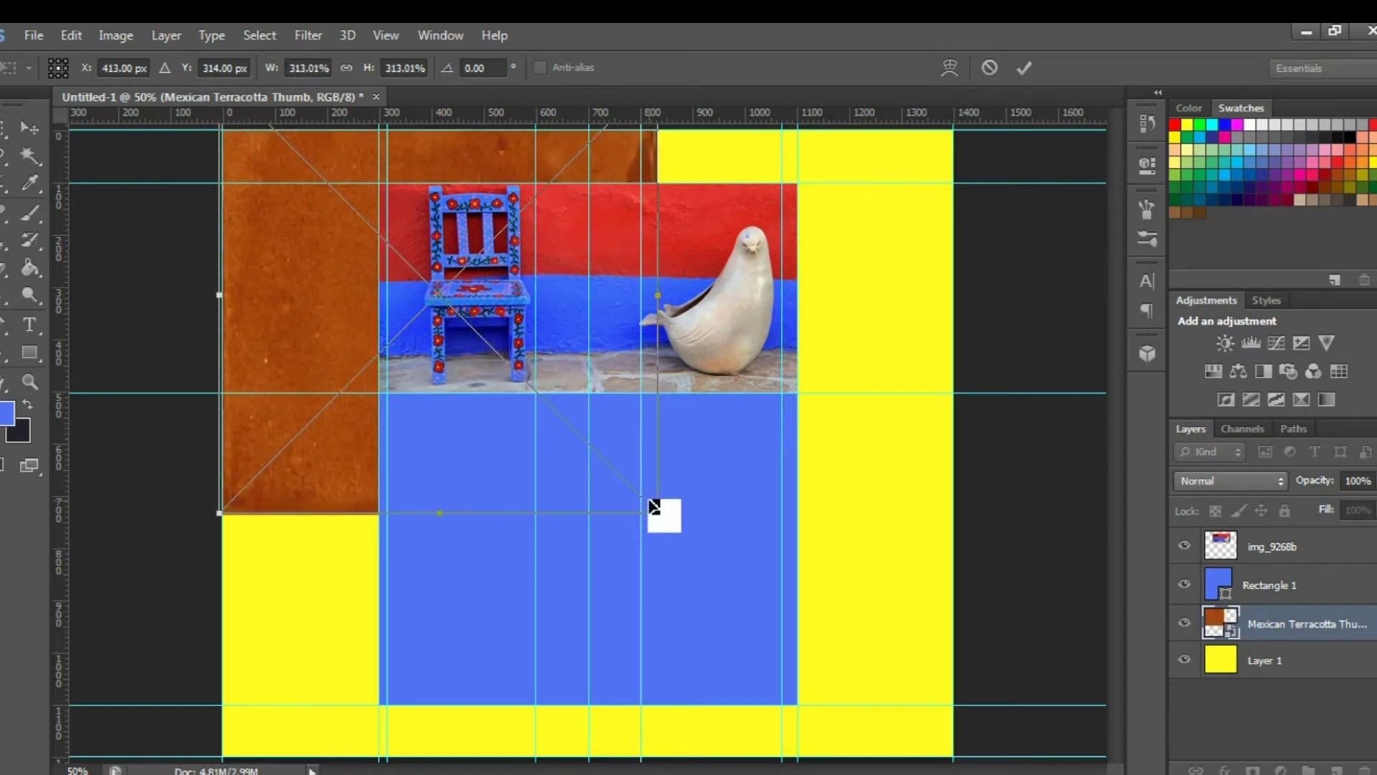
drag(657, 513, 1014, 759)
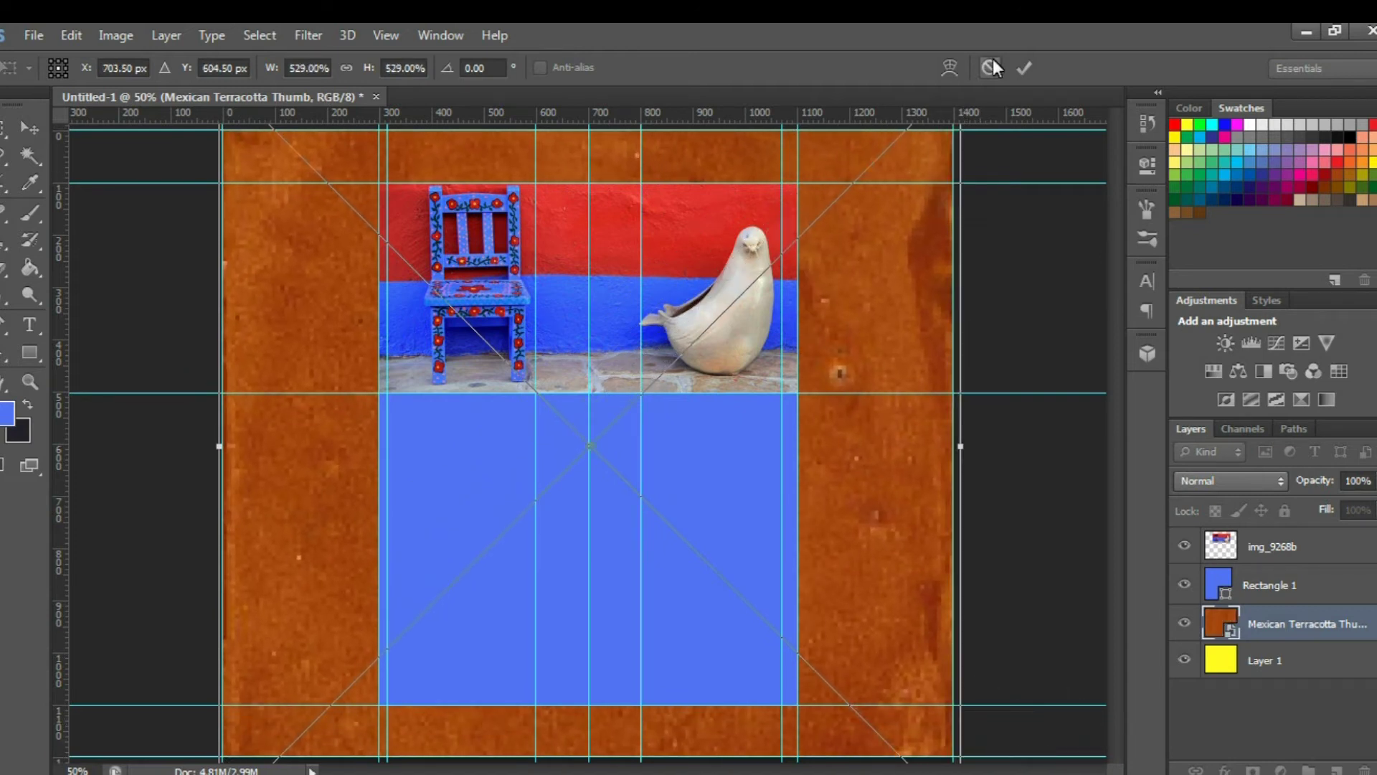
click(1026, 68)
Blend the terracotta texture with Multiply at 32% opacity and pull out a new vertical guide
scroll(1231, 479, down, 4)
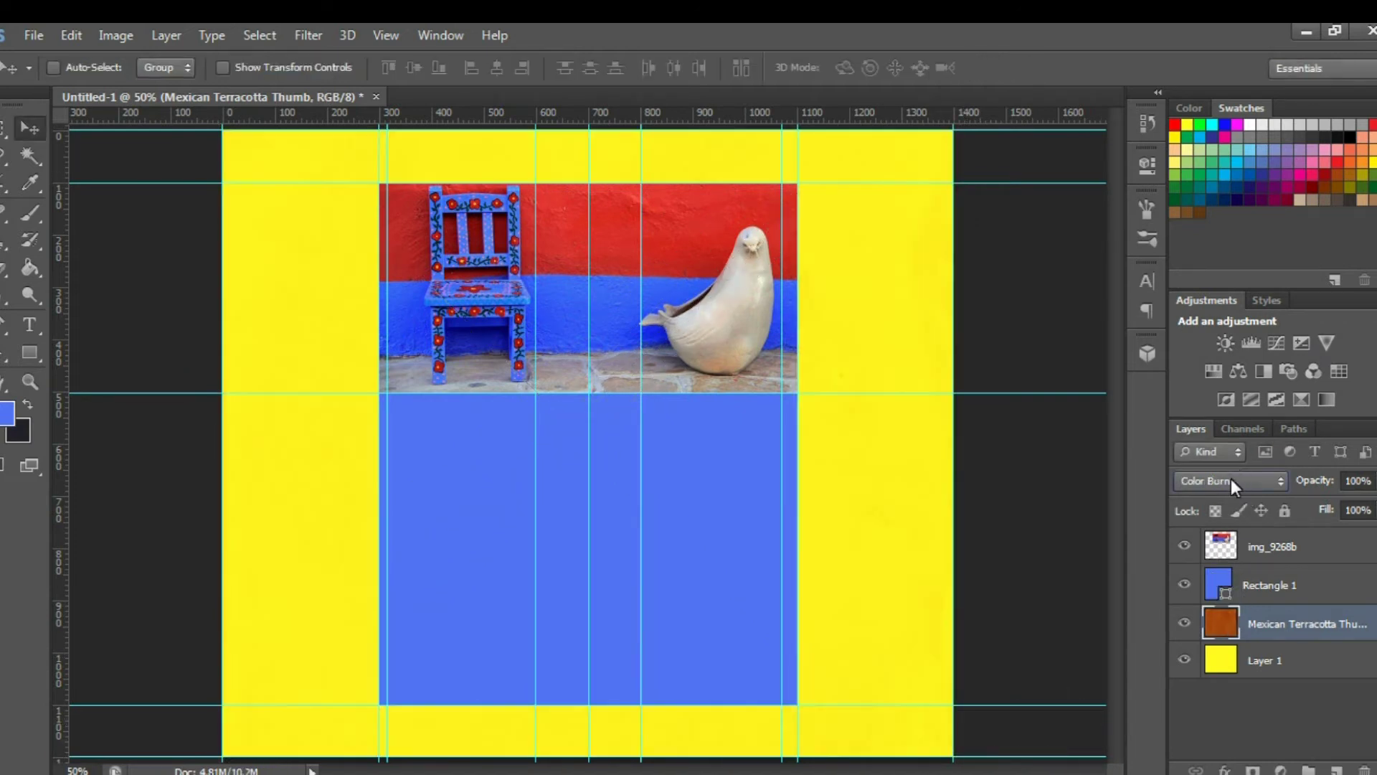
click(1231, 479)
click(1216, 97)
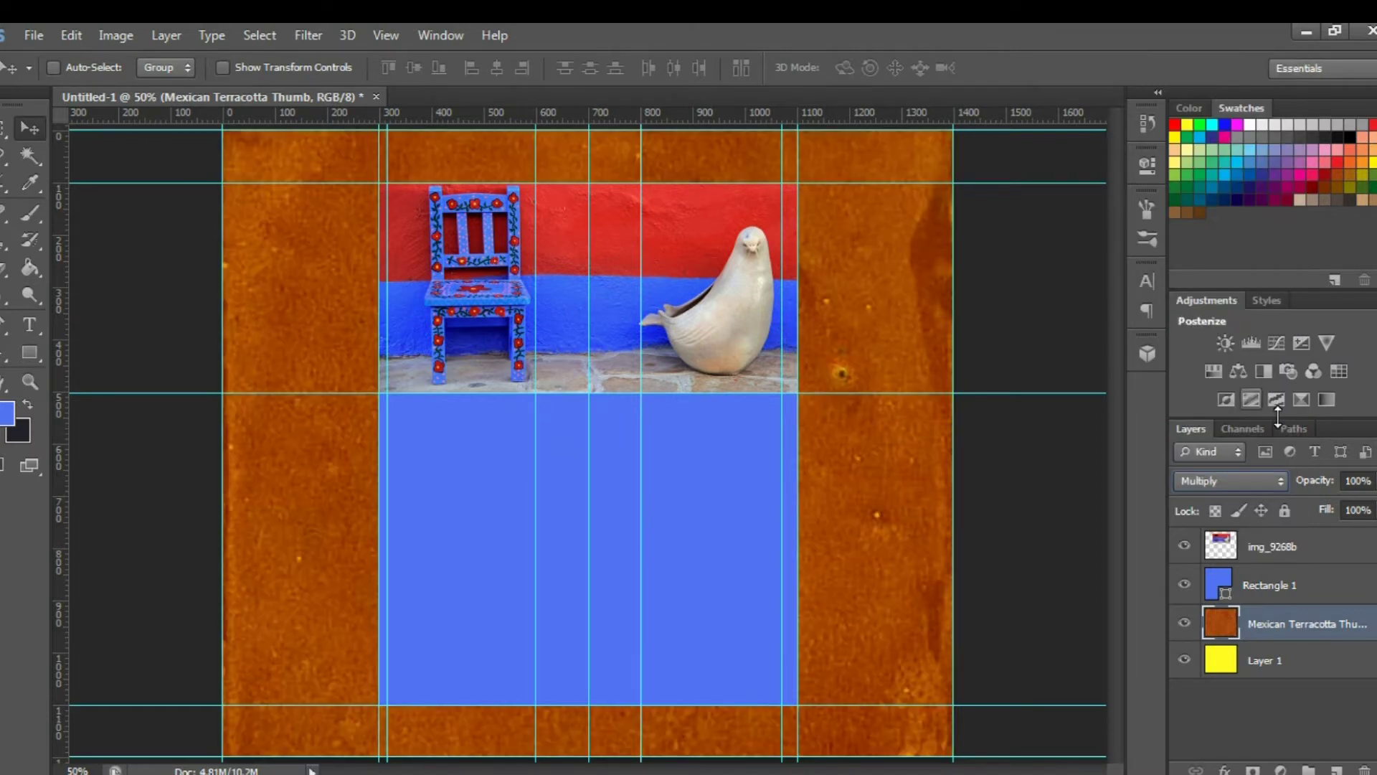
click(1371, 481)
drag(1353, 501, 1315, 502)
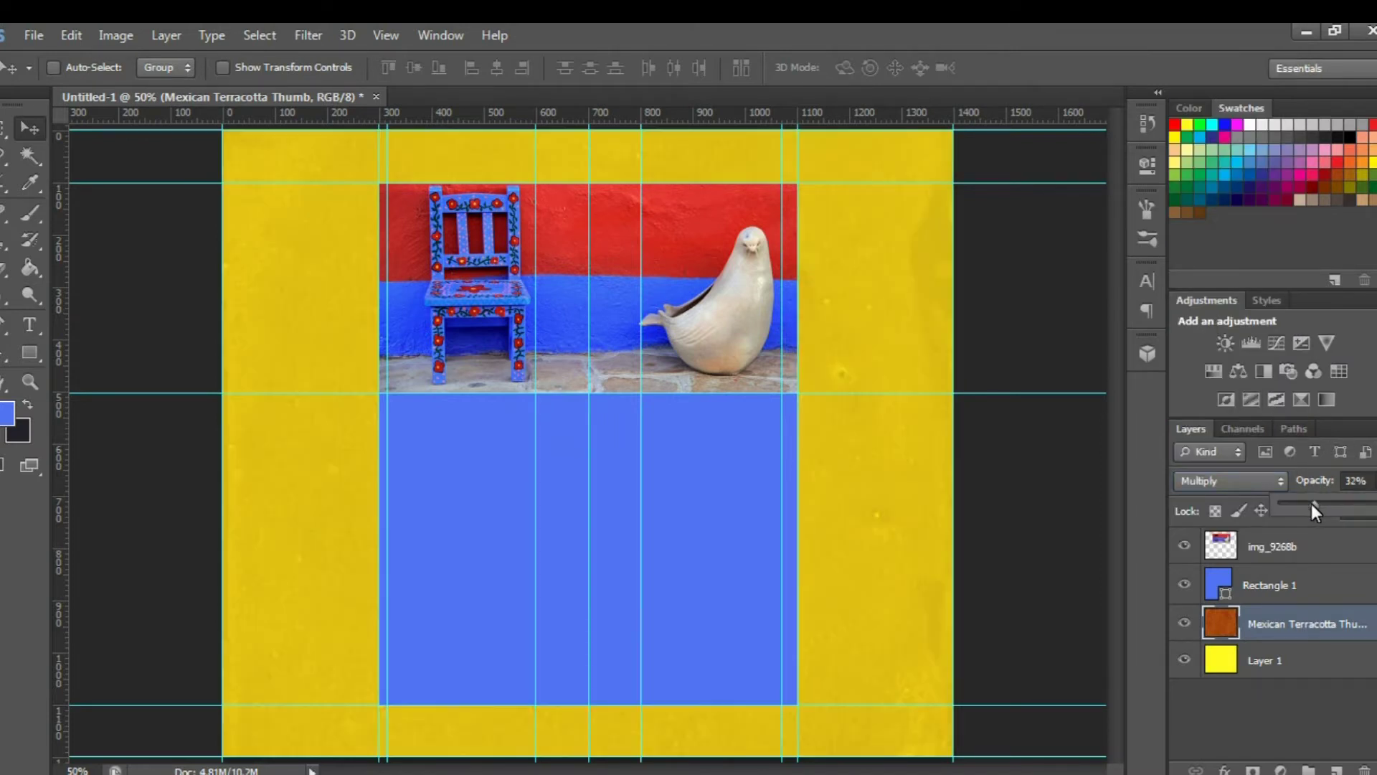
click(1284, 546)
drag(60, 467, 511, 466)
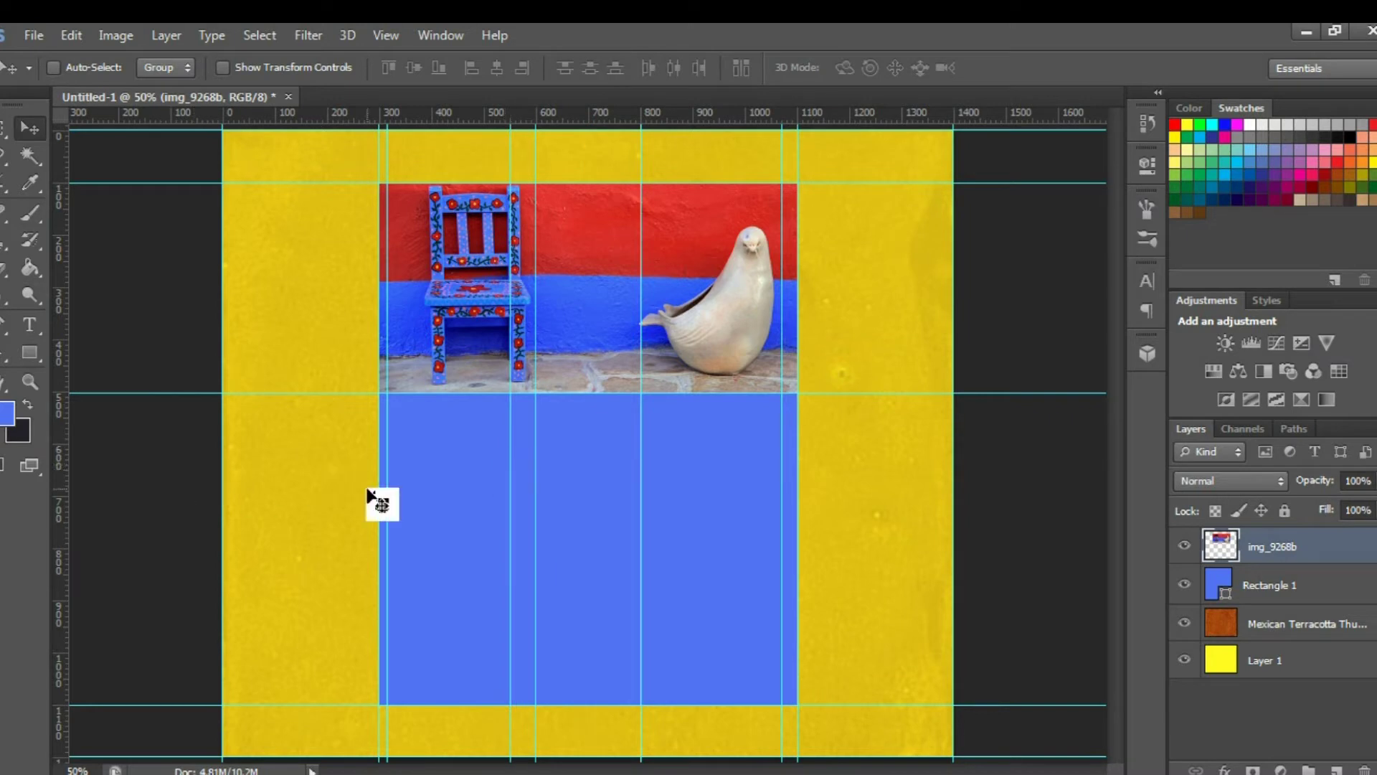
Position a vertical guide near 530 px and horizontal guides at about 406, 600 and 680 px
drag(378, 491, 381, 340)
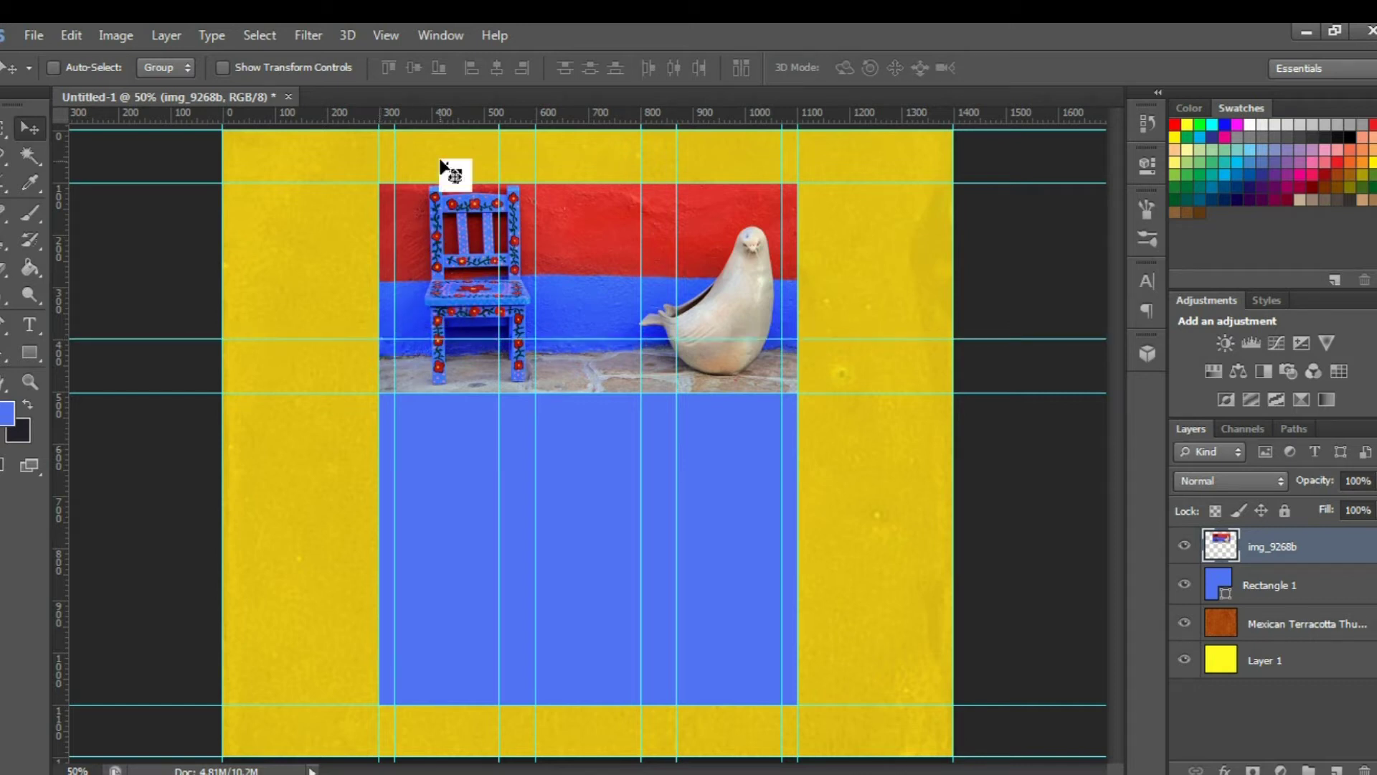
drag(459, 118, 433, 445)
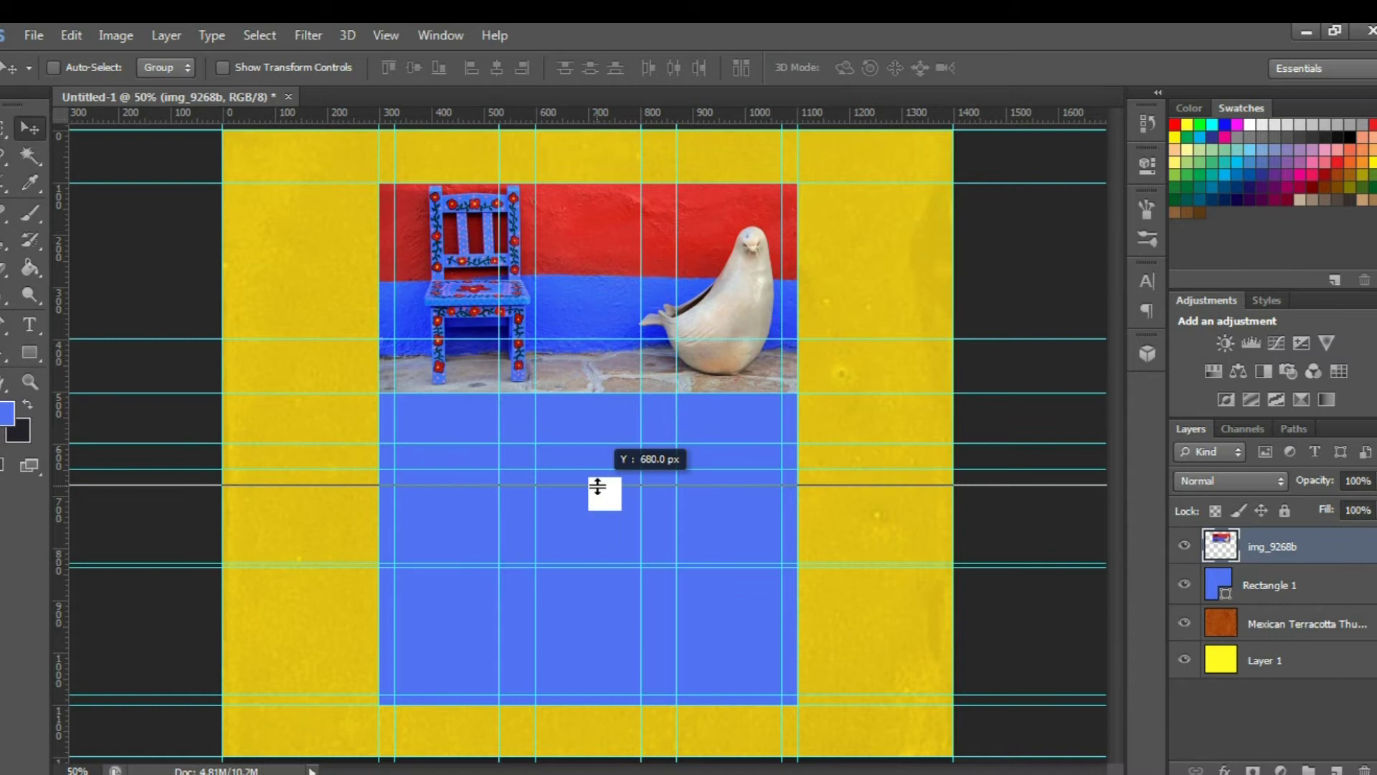
drag(598, 485, 597, 486)
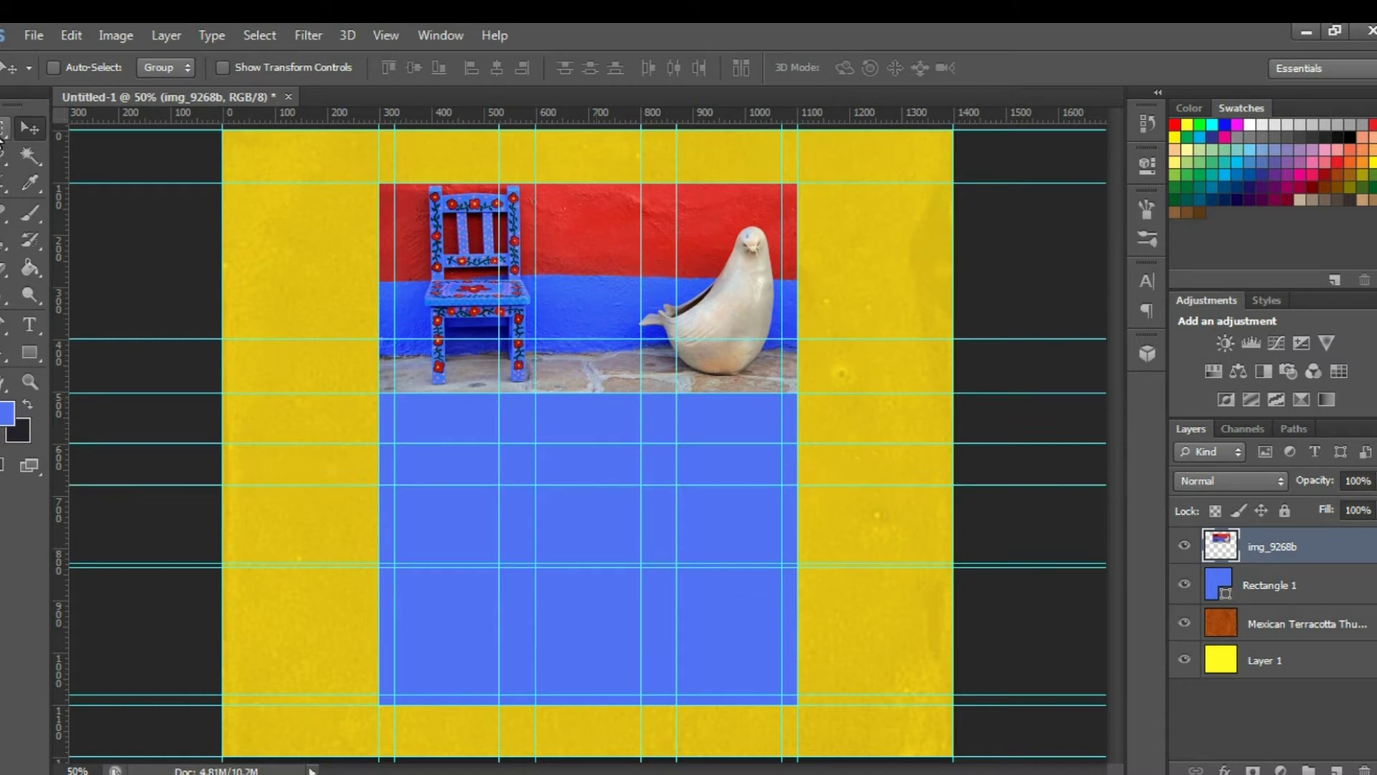
Select a box in the lower blue panel and fill it with a Solid Color layer #1e42c6
click(4, 129)
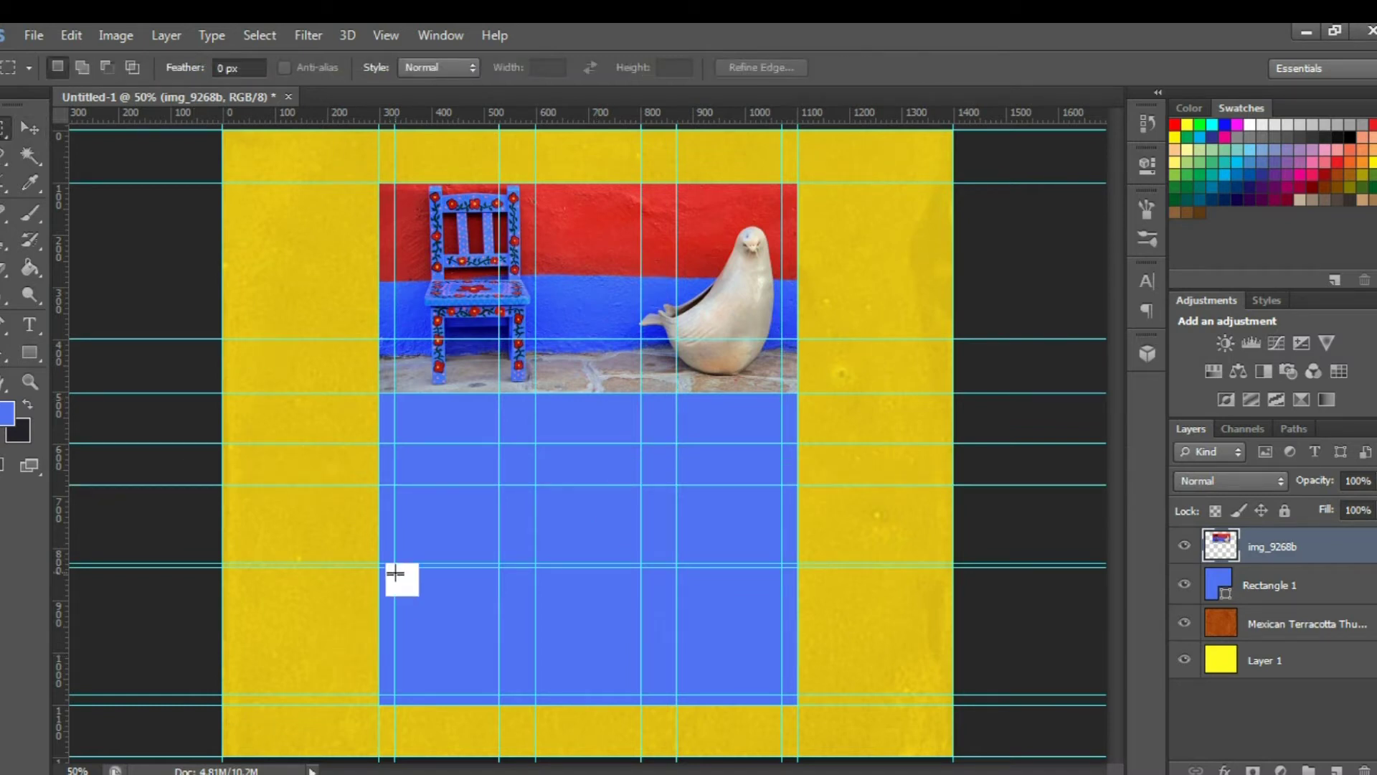
drag(397, 570, 782, 695)
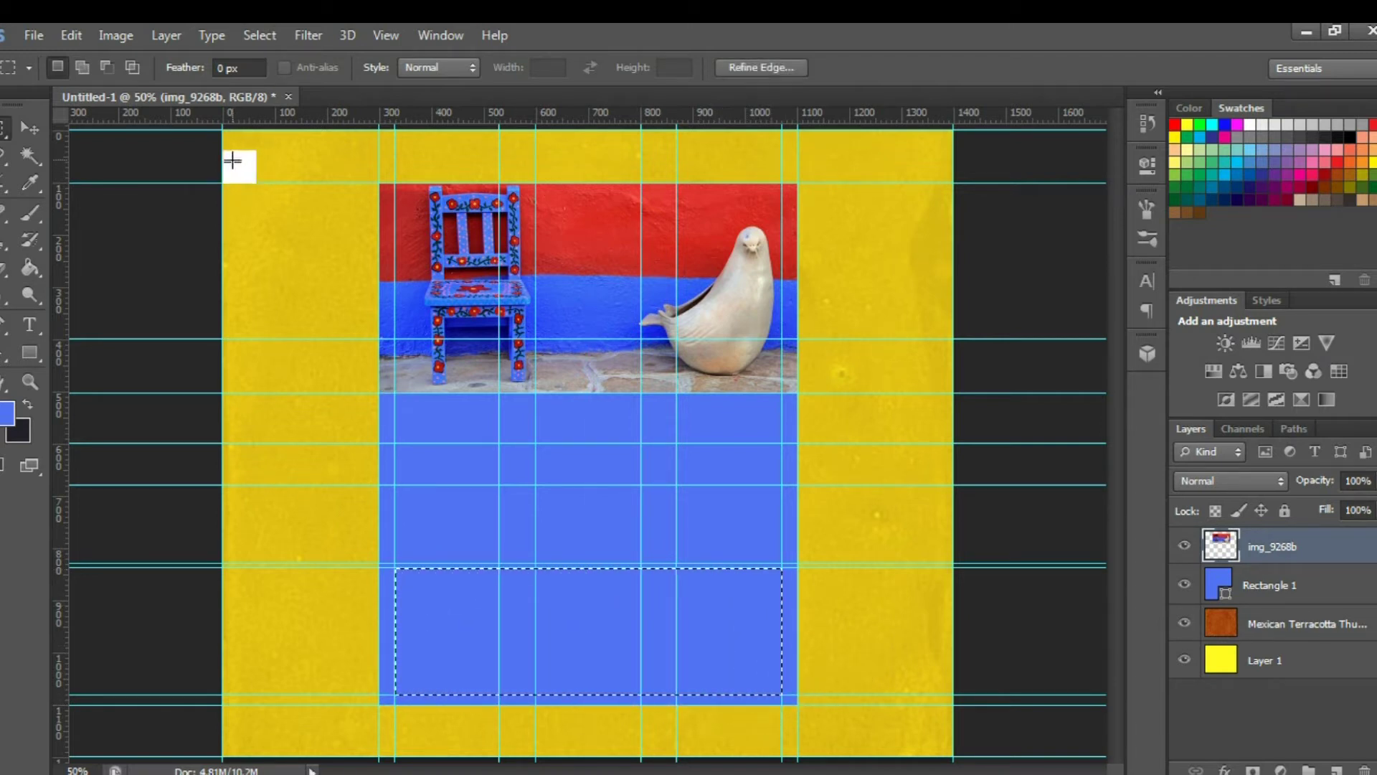
click(88, 37)
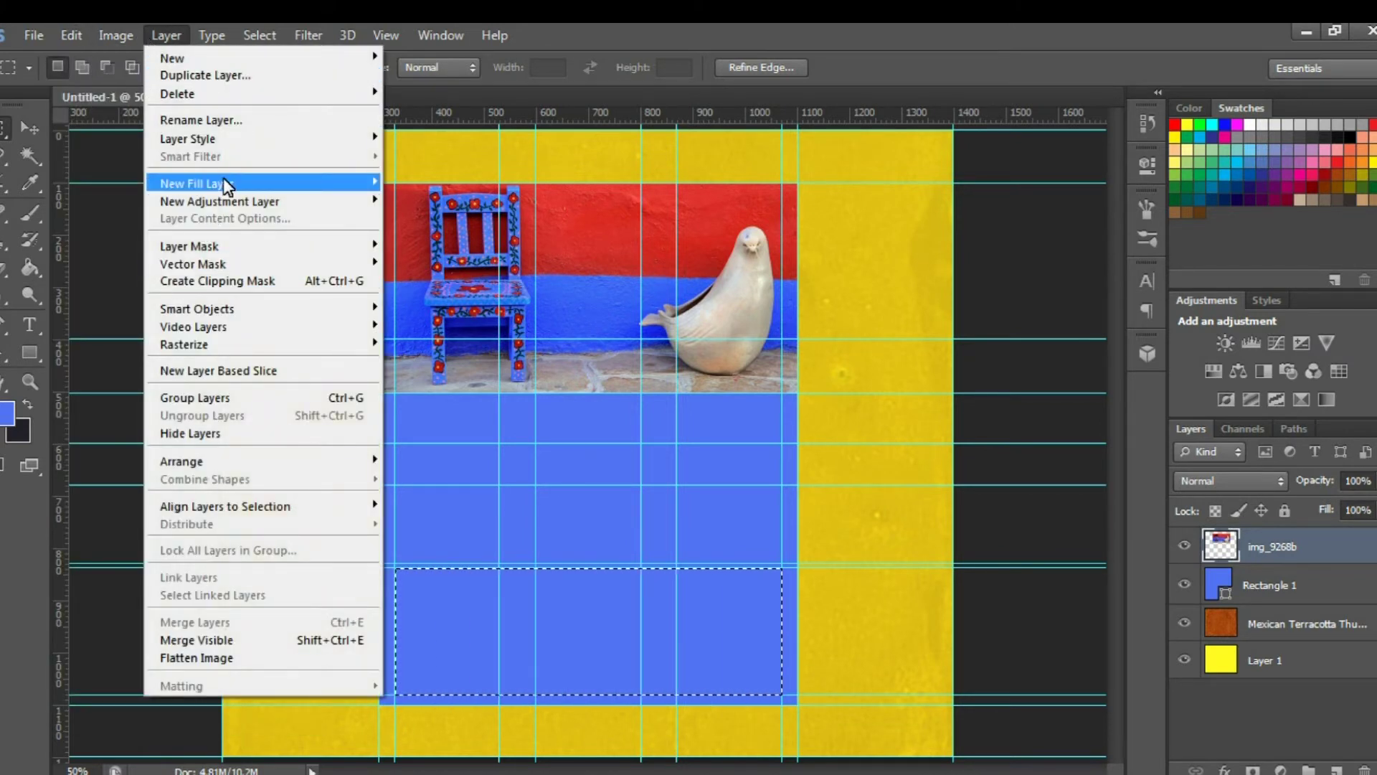
mouse_move(222, 181)
click(409, 181)
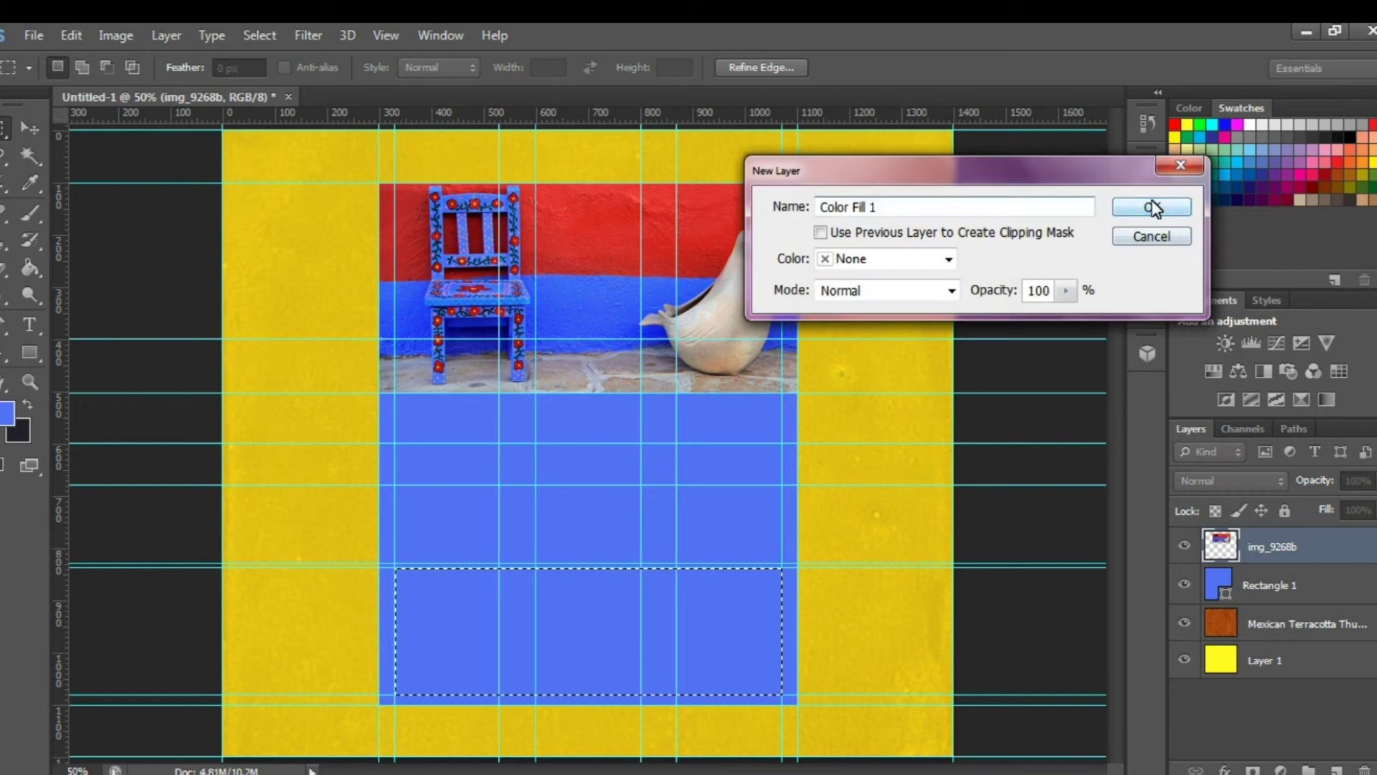
click(1147, 208)
click(1116, 468)
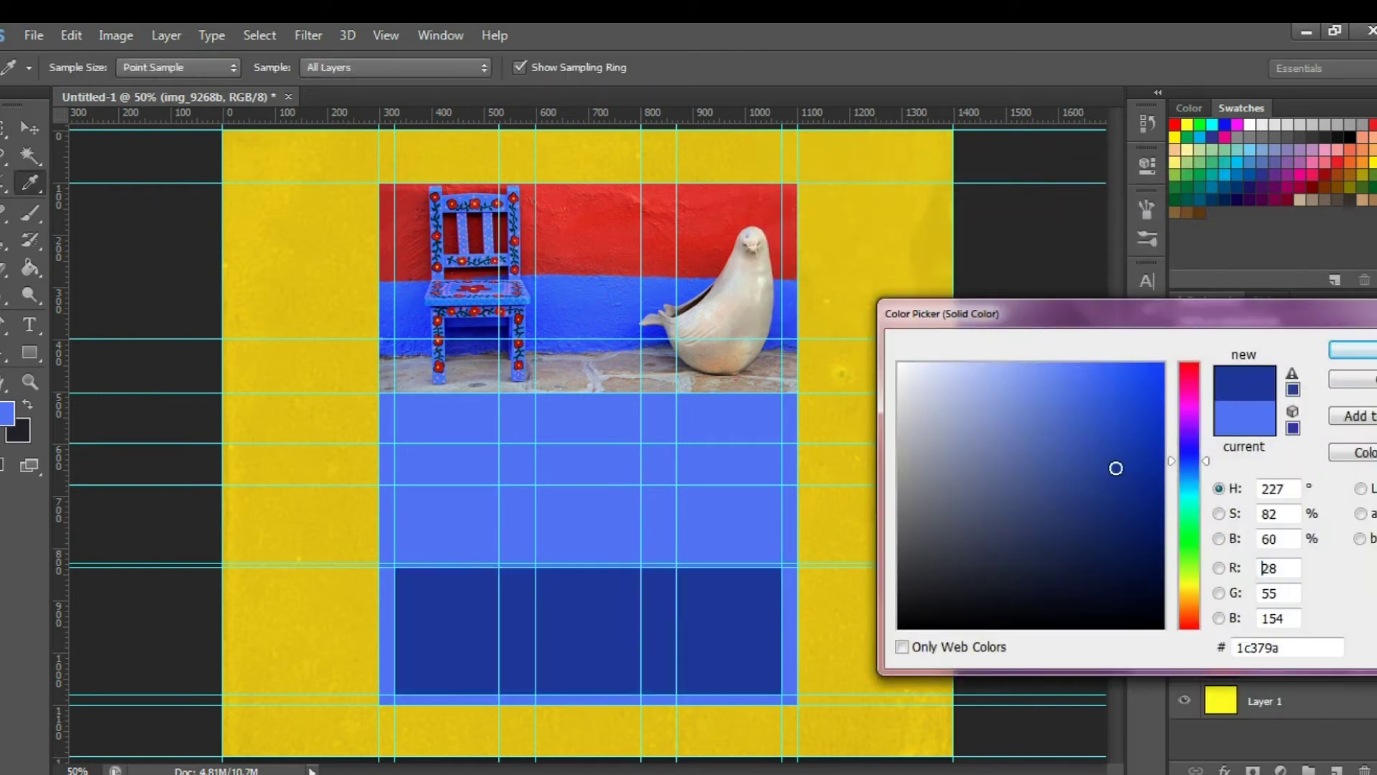
drag(1116, 468, 1124, 422)
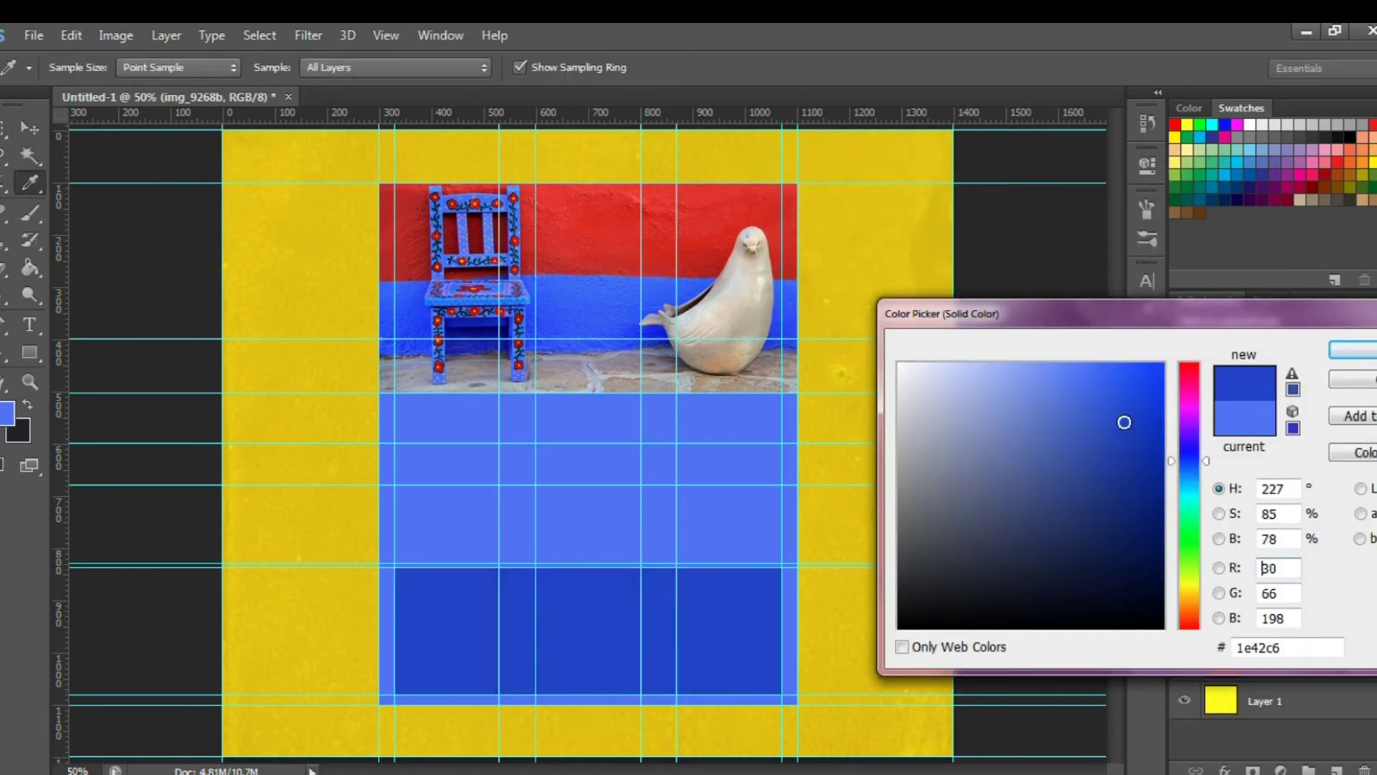
click(1351, 351)
Set Color Fill 1 to Overlay, rasterize it via Smart Object, and lower opacity to 48%
click(1273, 483)
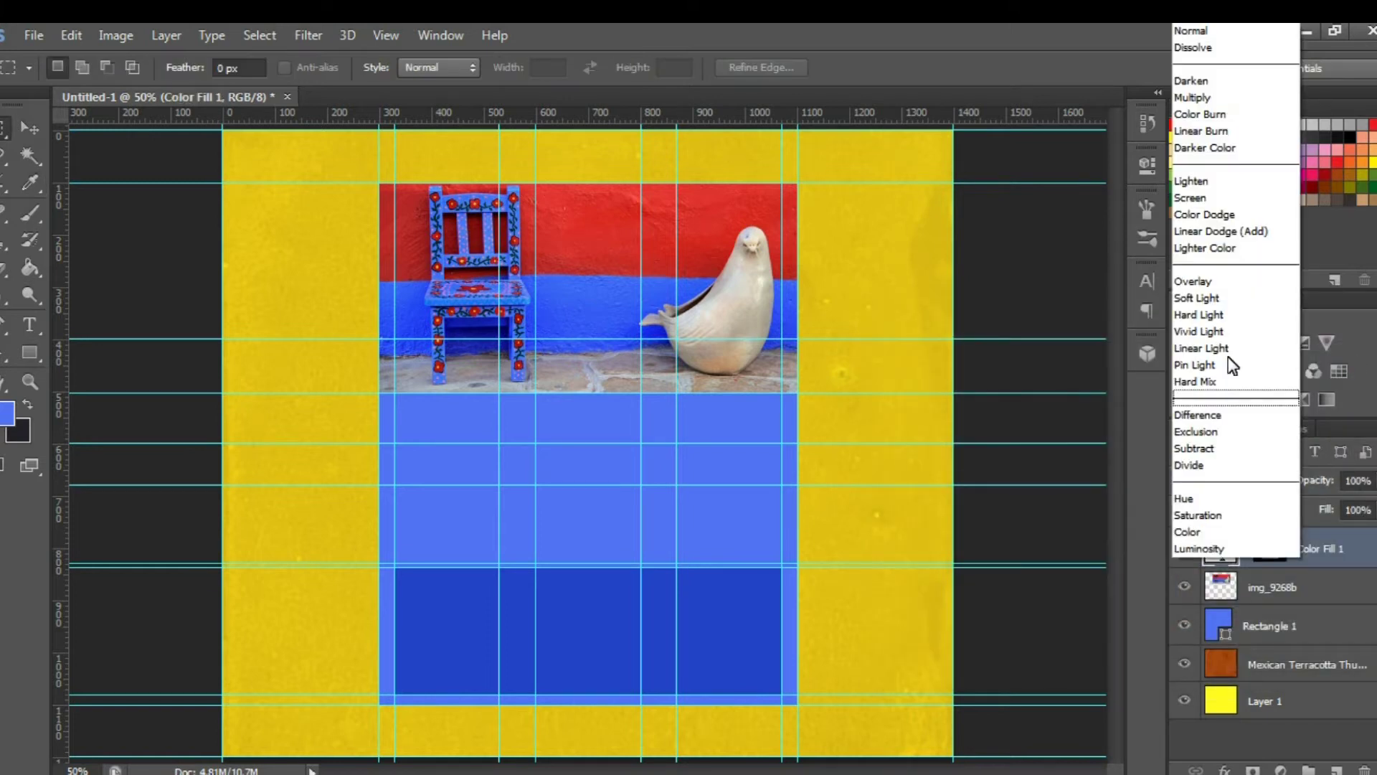
click(1207, 280)
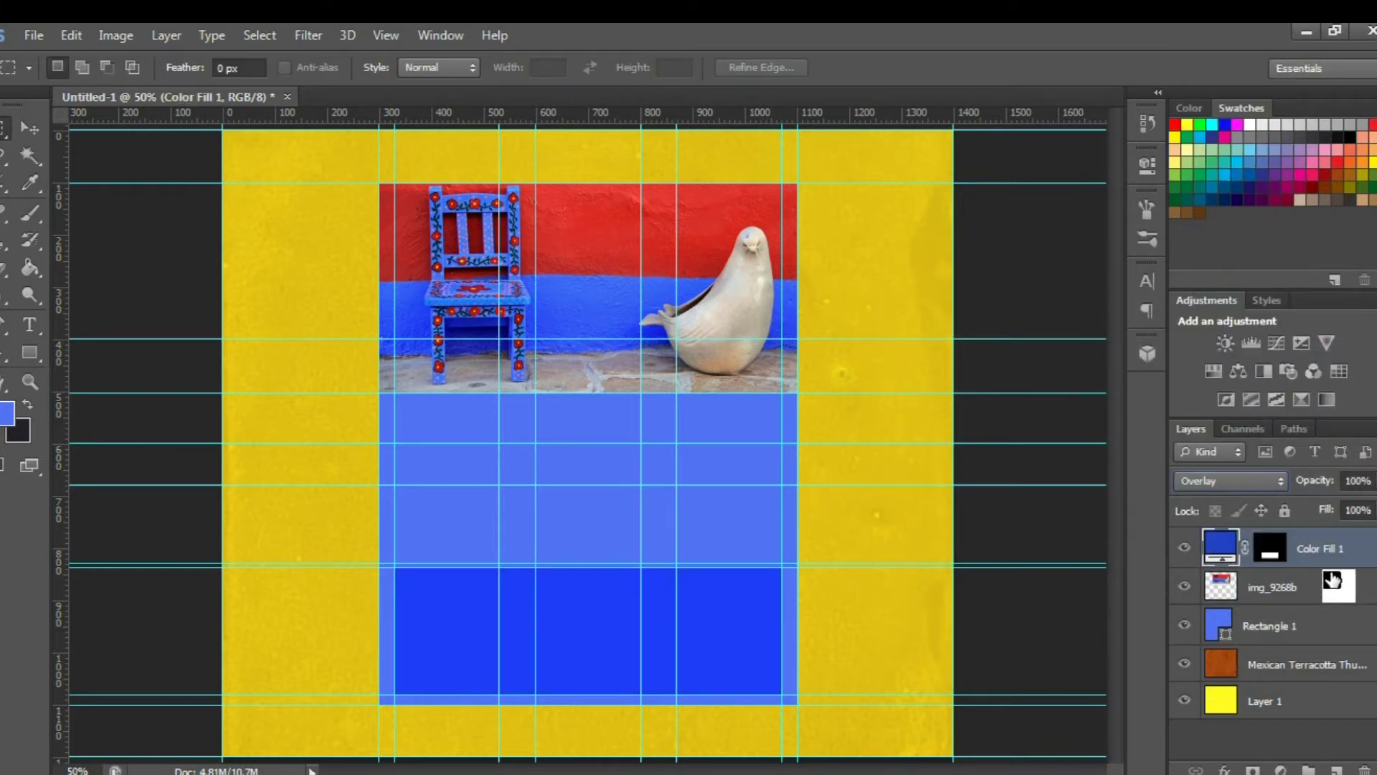
right_click(1321, 554)
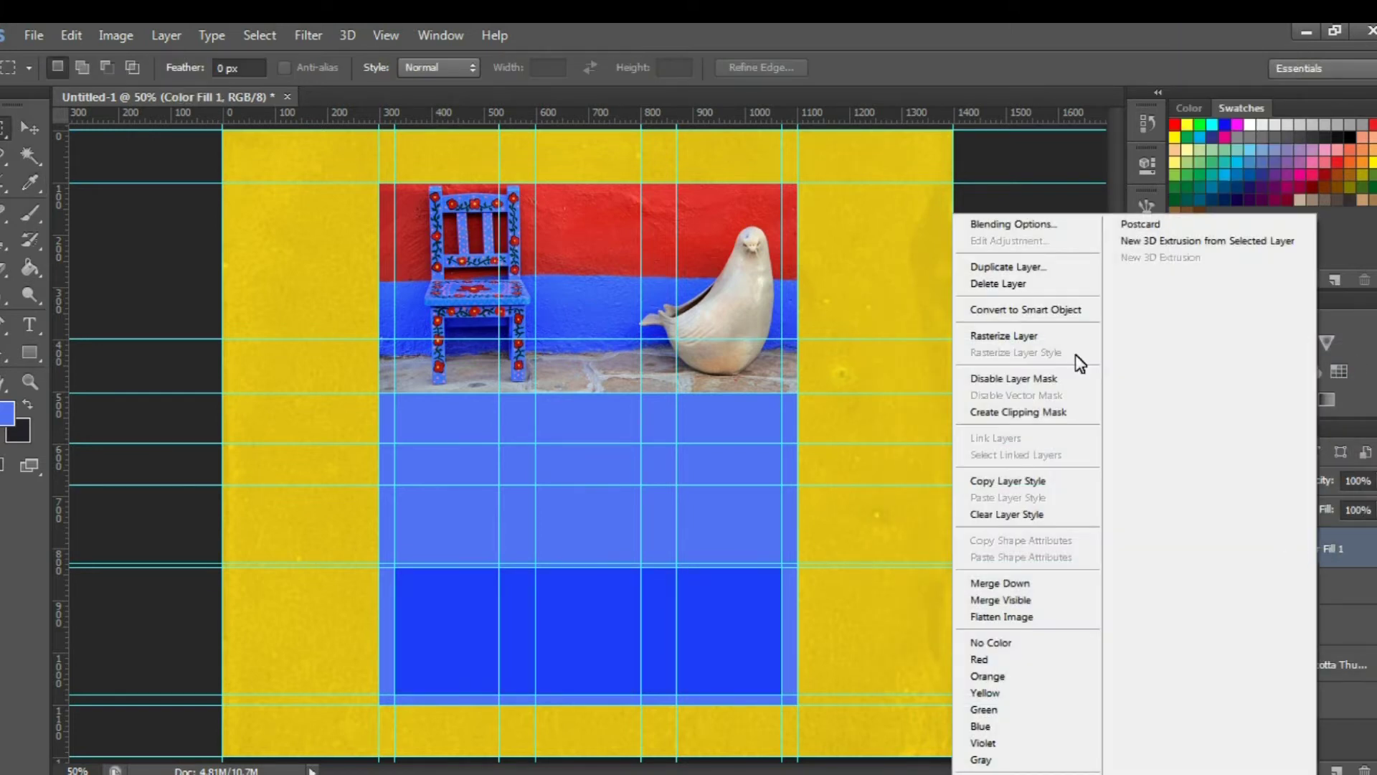
click(1042, 311)
right_click(1261, 557)
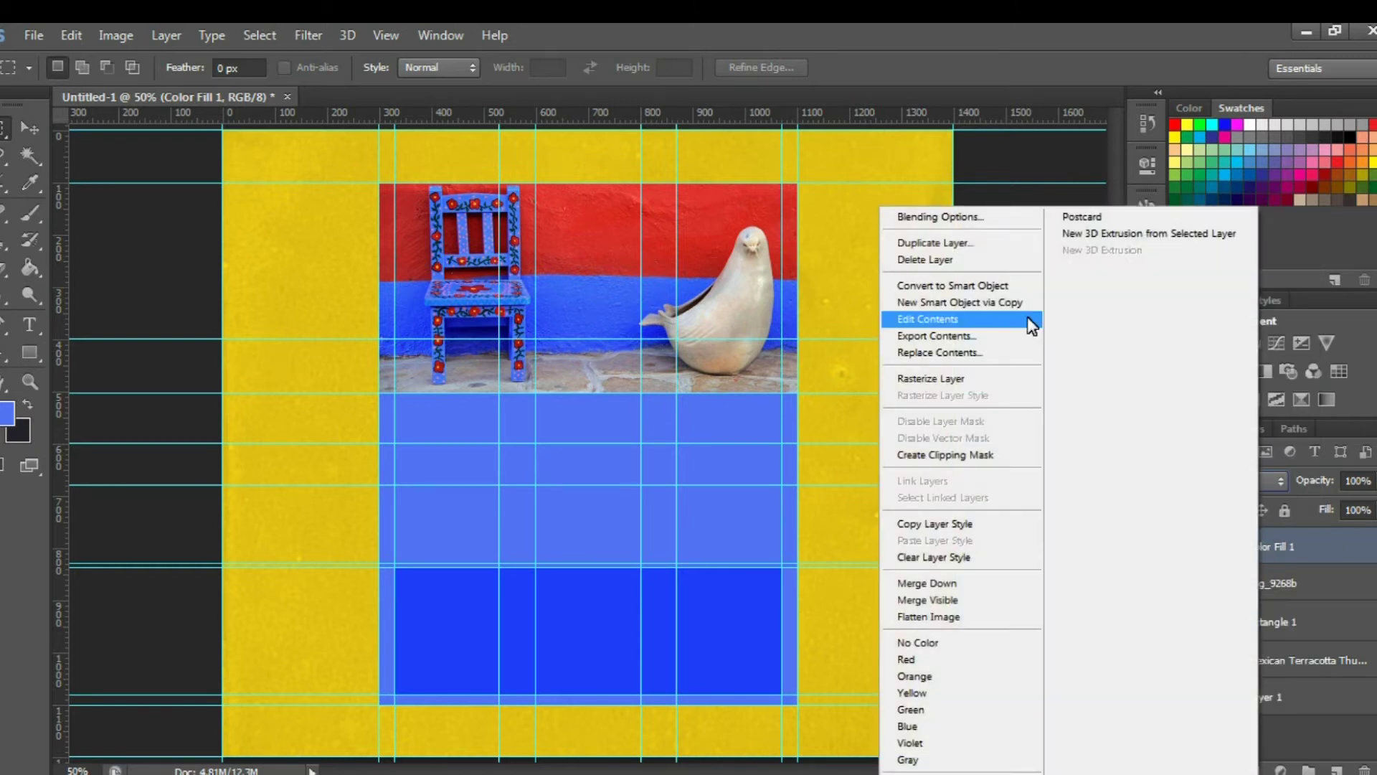
click(967, 373)
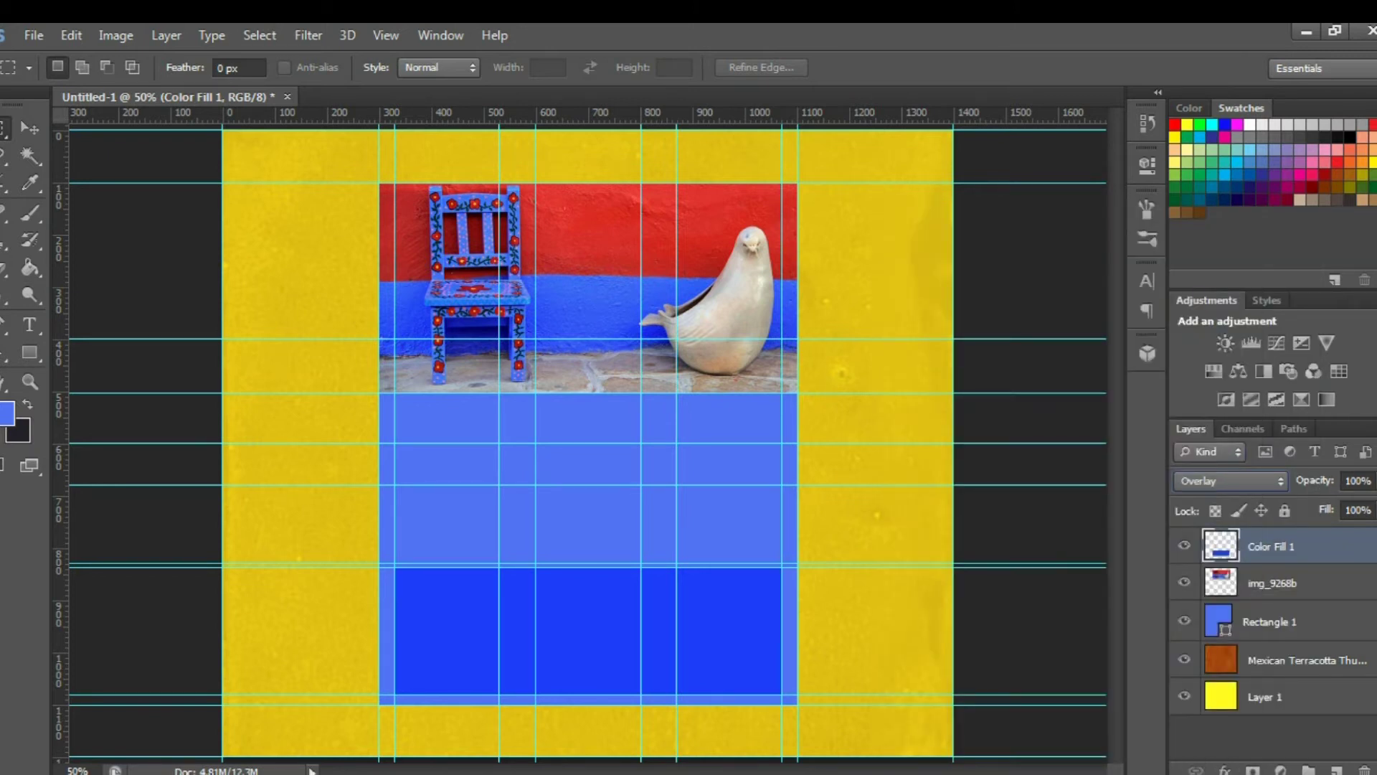
drag(1371, 480, 1332, 505)
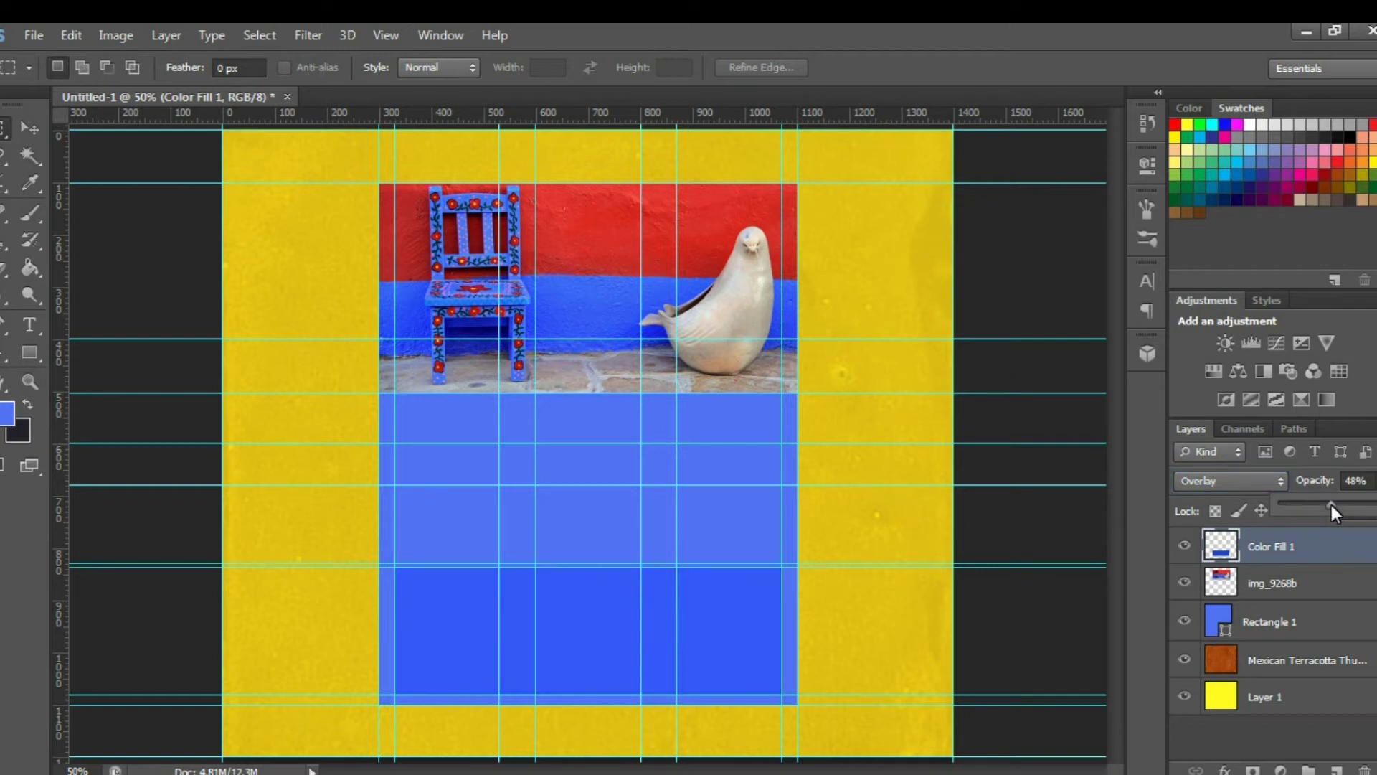
Move the blue box up about 250 px and centre it, then shift horizontal guides to 570 and 366 px
click(37, 132)
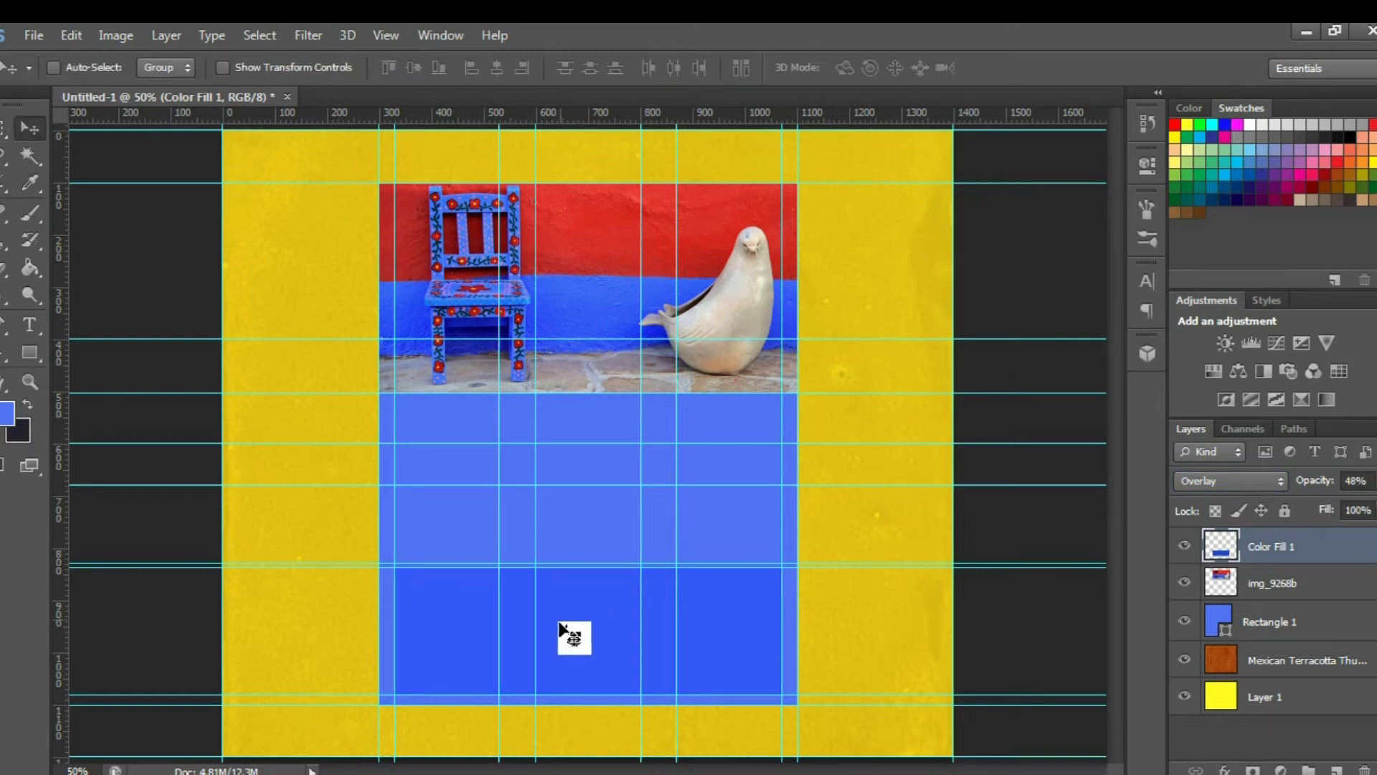
drag(565, 627, 568, 487)
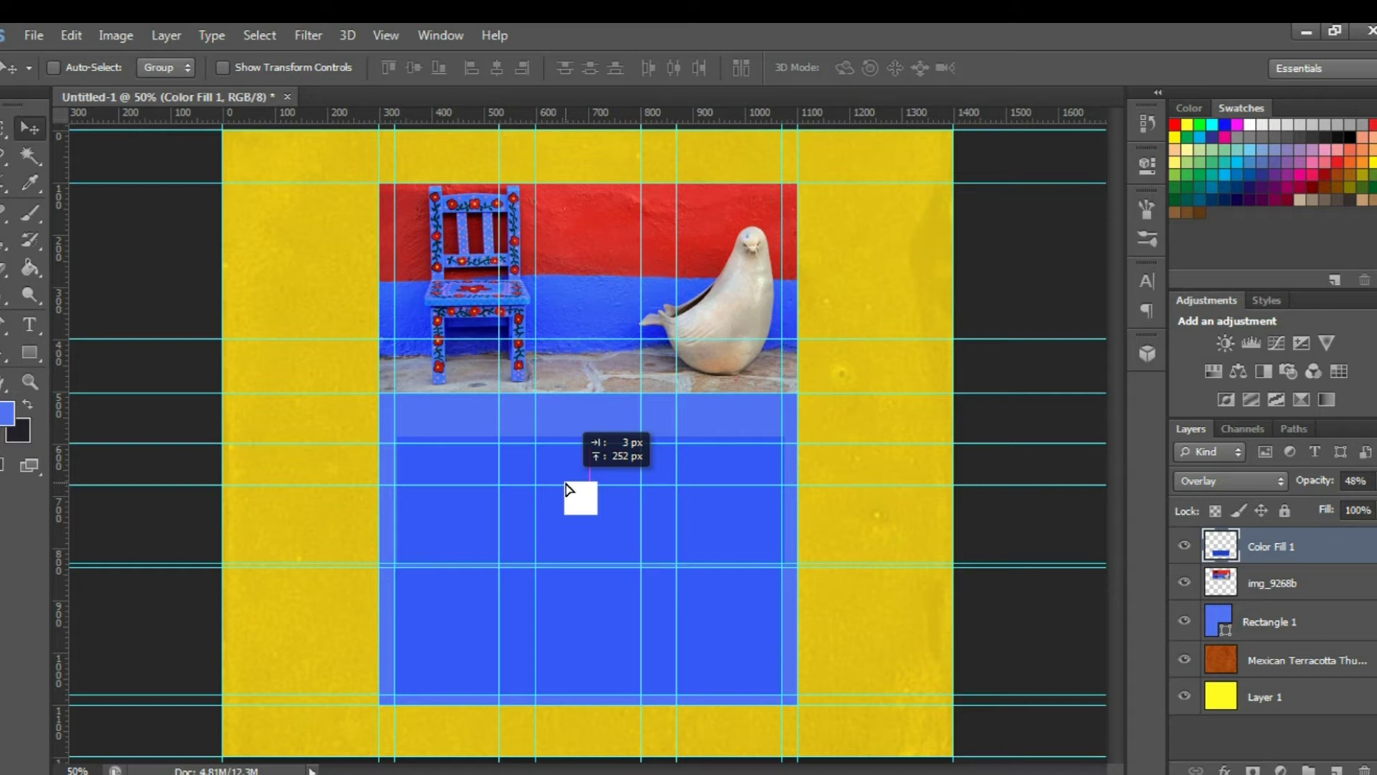
drag(568, 489, 566, 489)
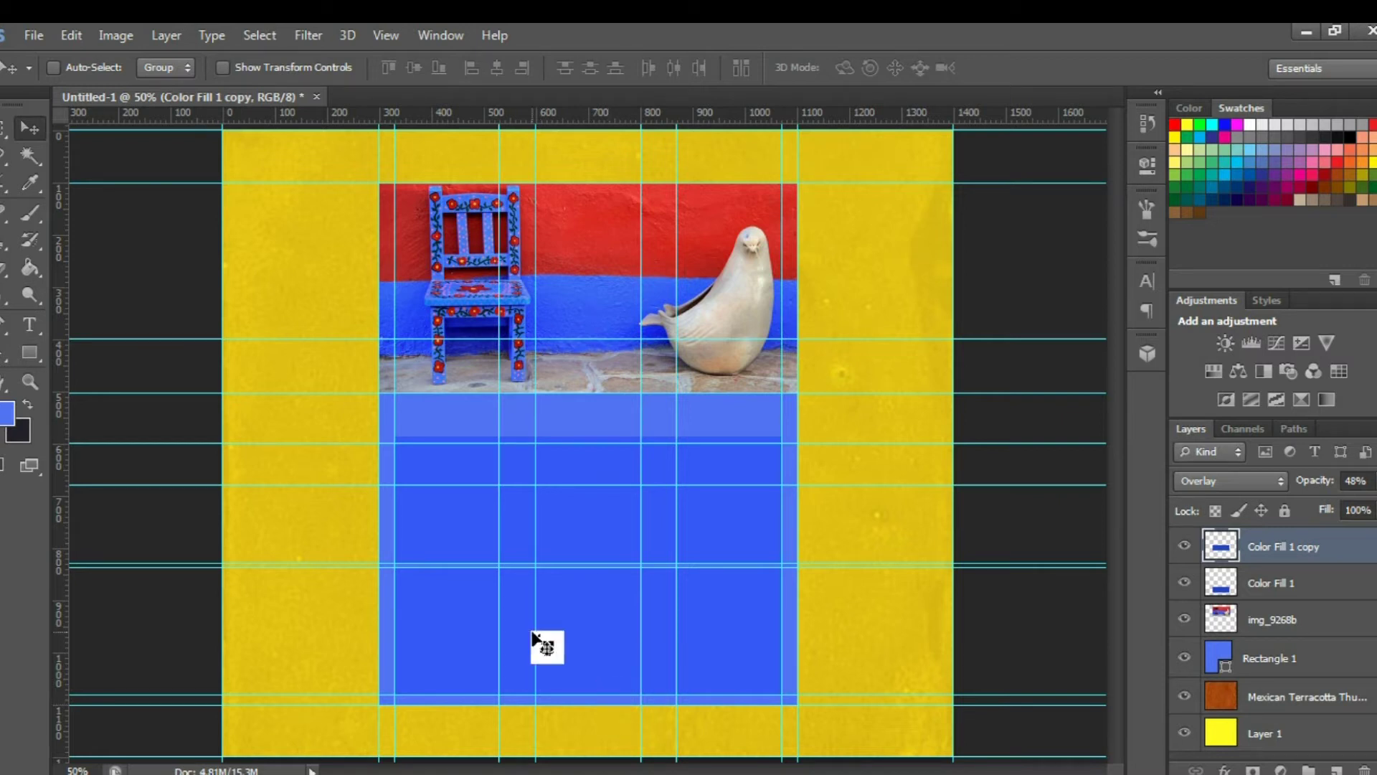
drag(610, 442, 606, 429)
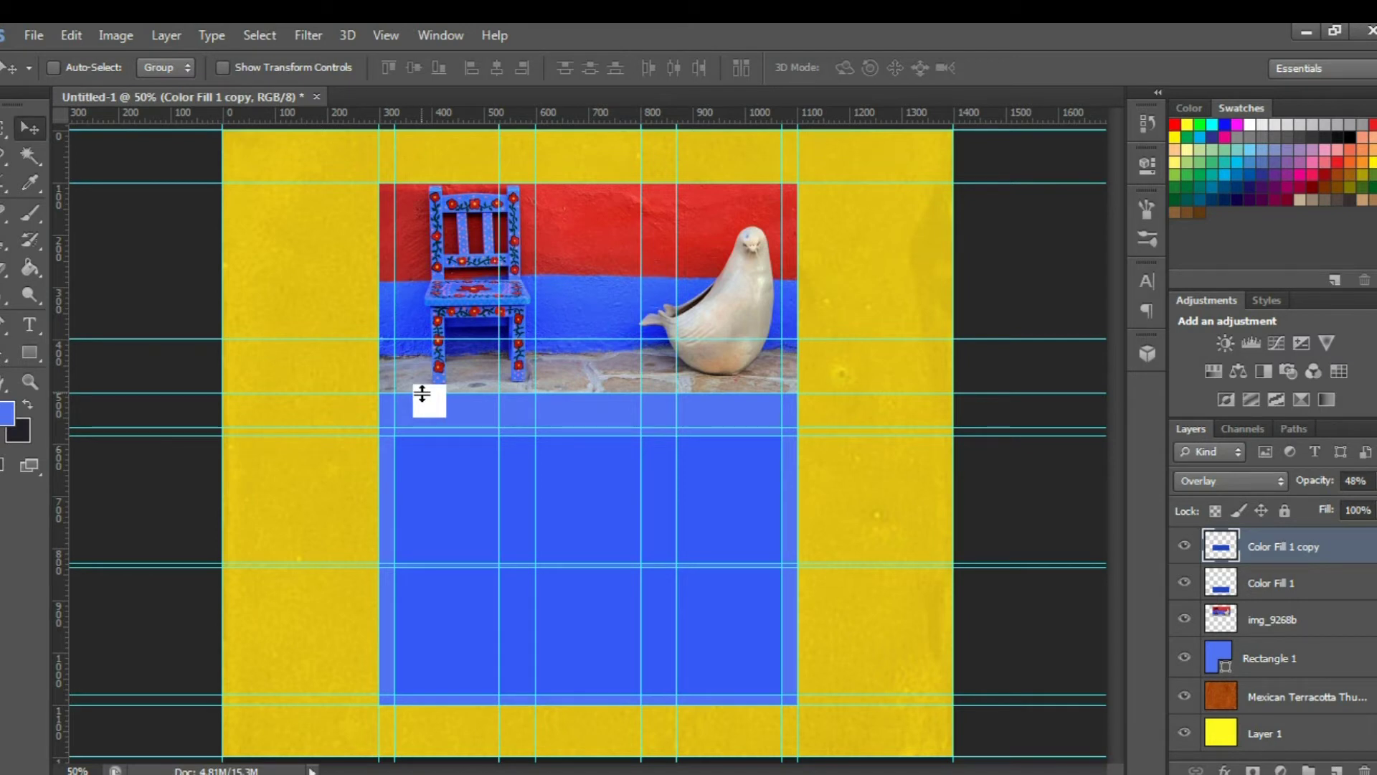
drag(422, 393, 418, 114)
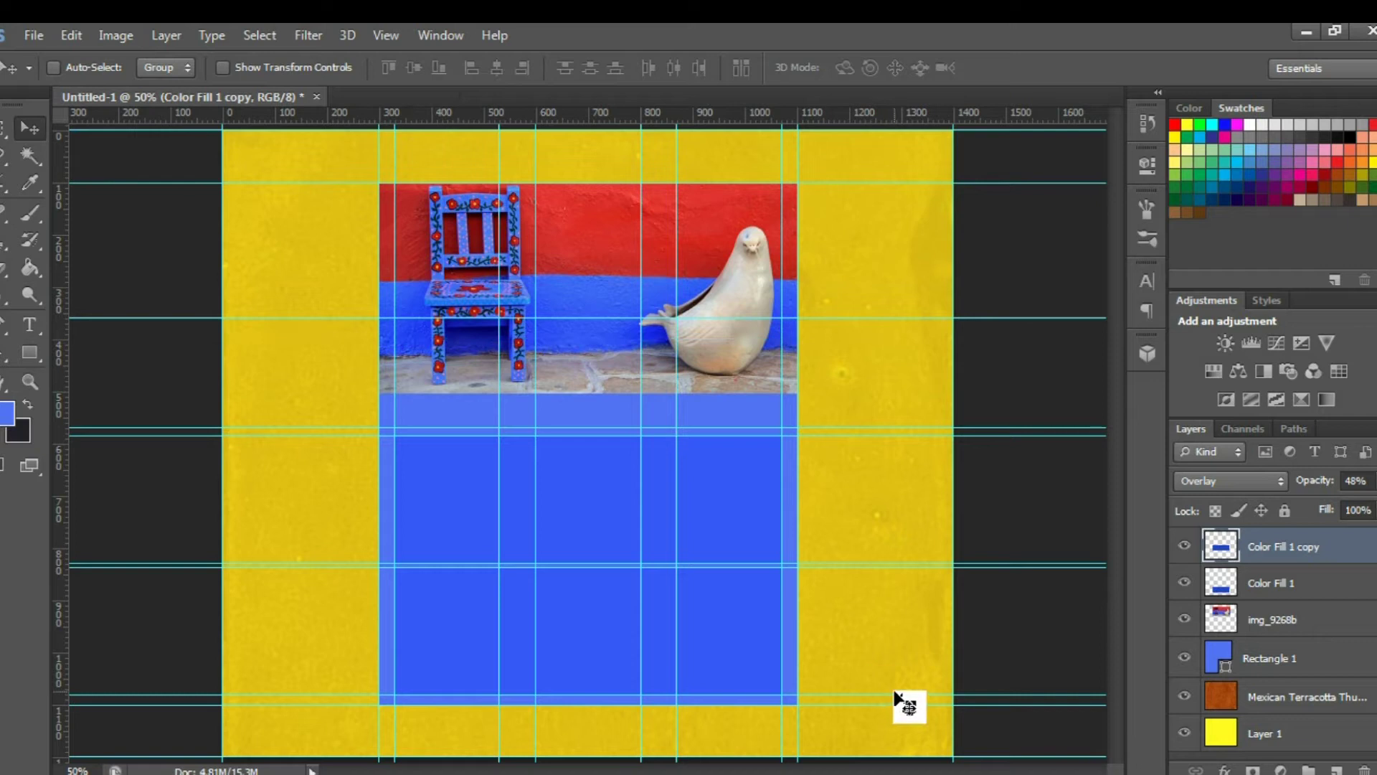
Set the foreground to pale lavender #dee5ff and draw three equal boxes along the photo's lower edge
click(10, 413)
click(931, 368)
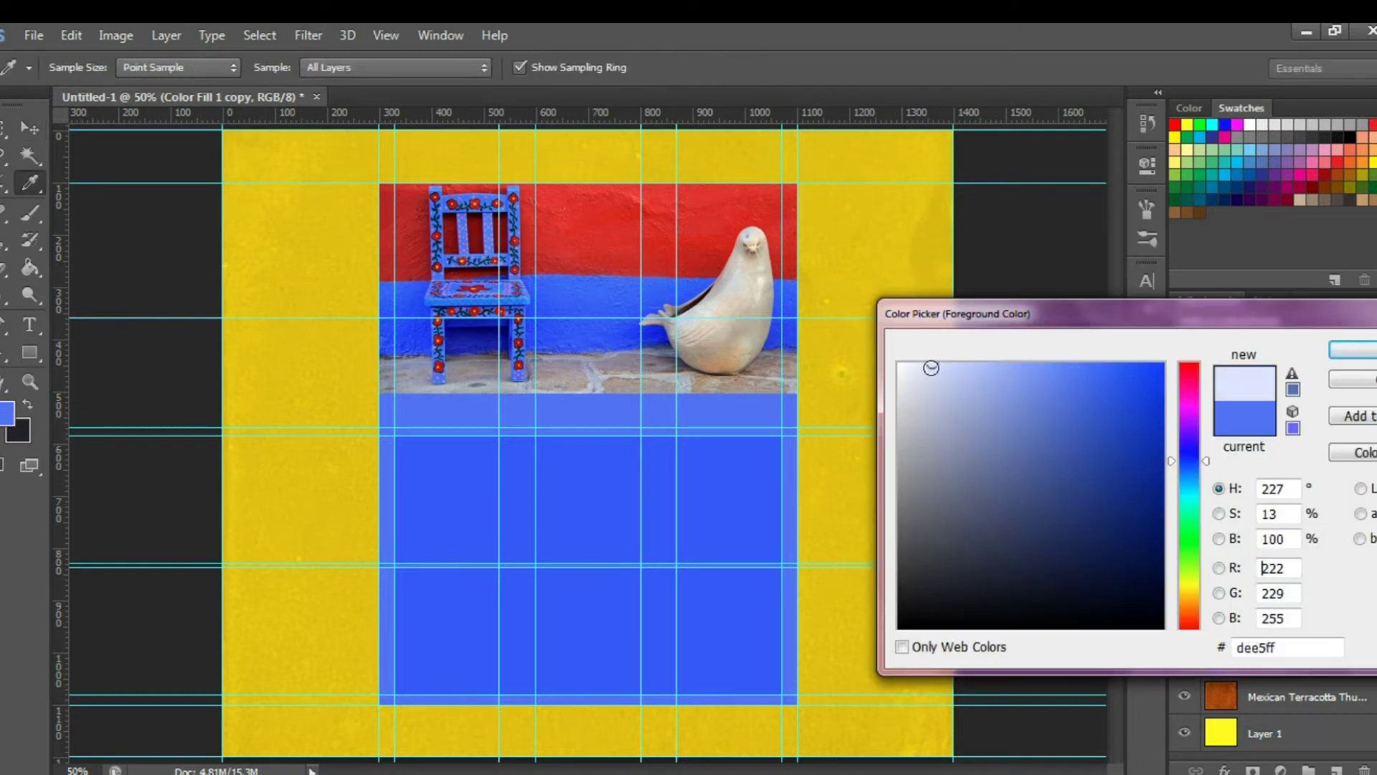
click(1343, 352)
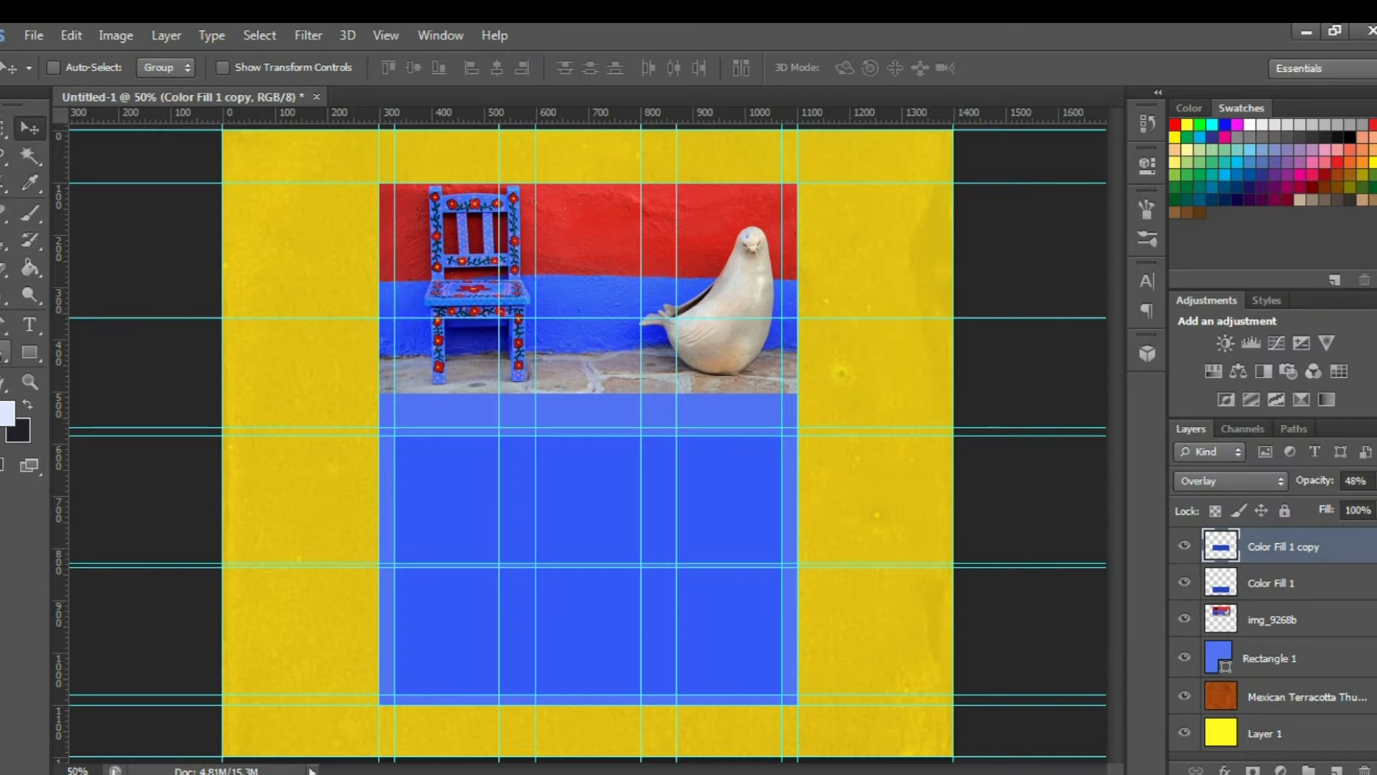
click(27, 352)
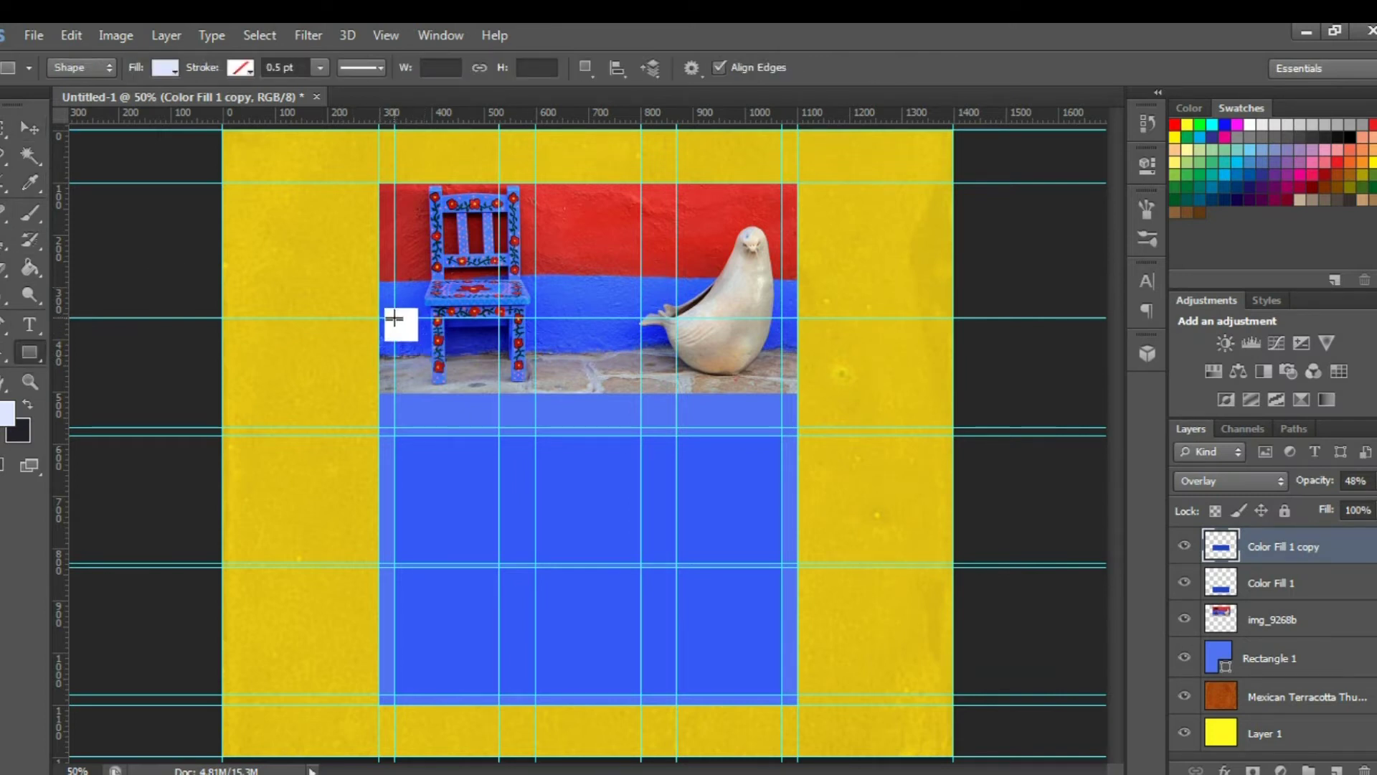
drag(398, 318, 498, 428)
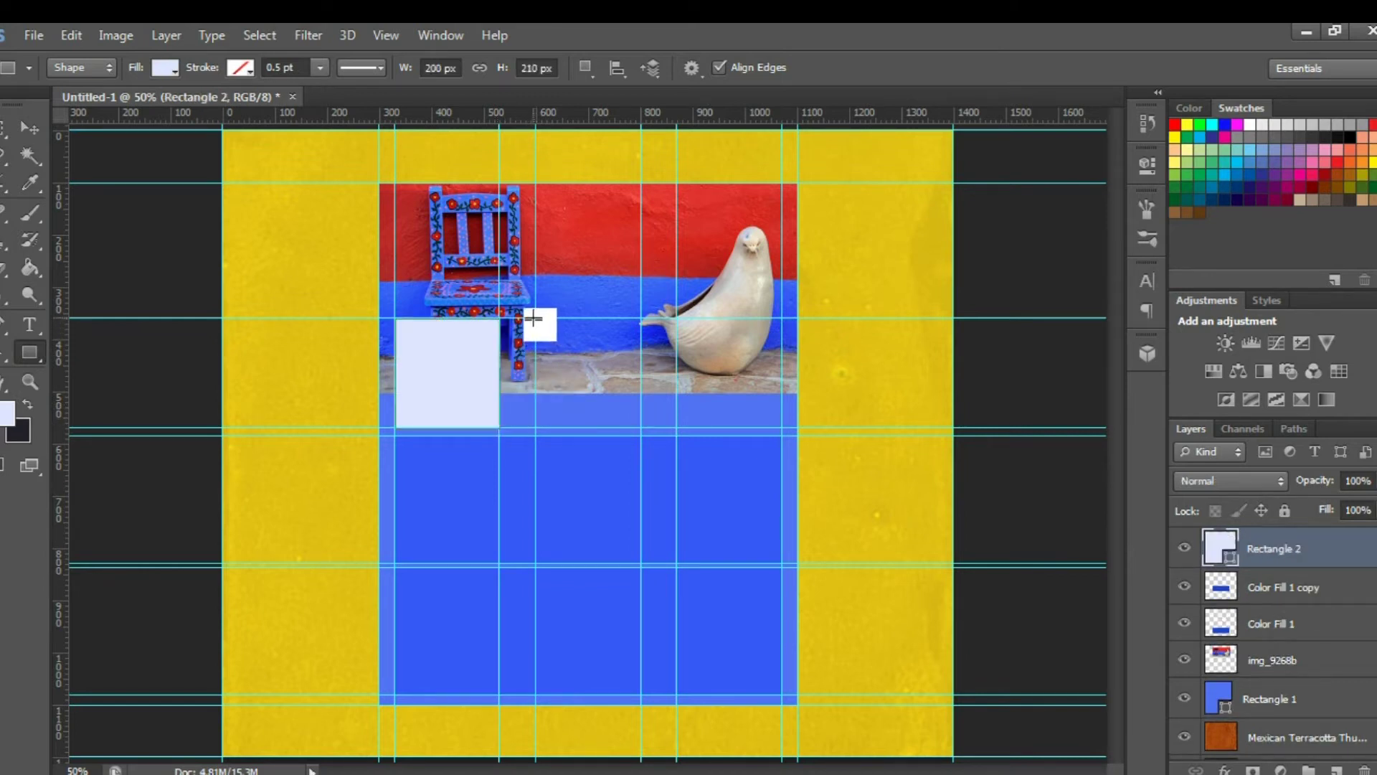
drag(535, 319, 642, 428)
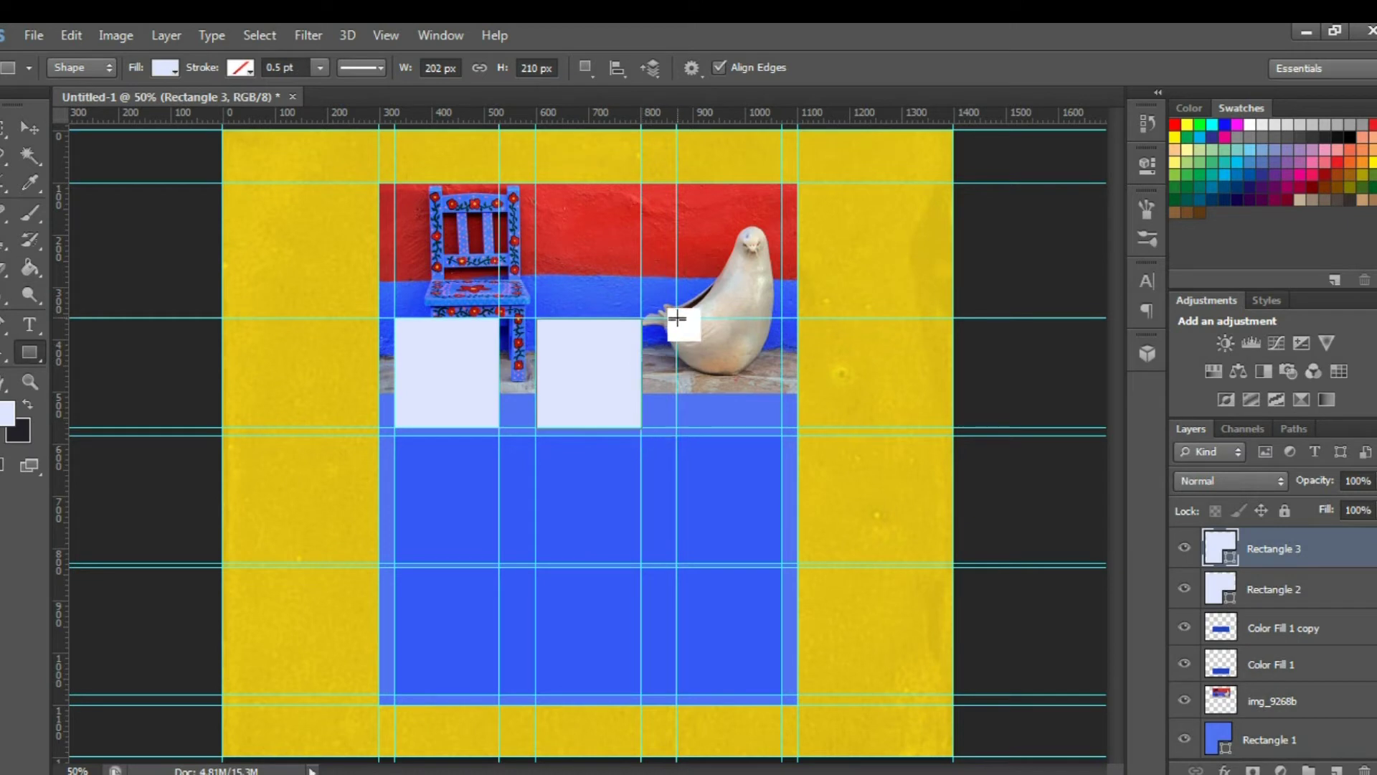
drag(677, 318, 782, 428)
Open san-miguel-bedroom-furniture-set.jpg separately, then close it again
key(ctrl+o)
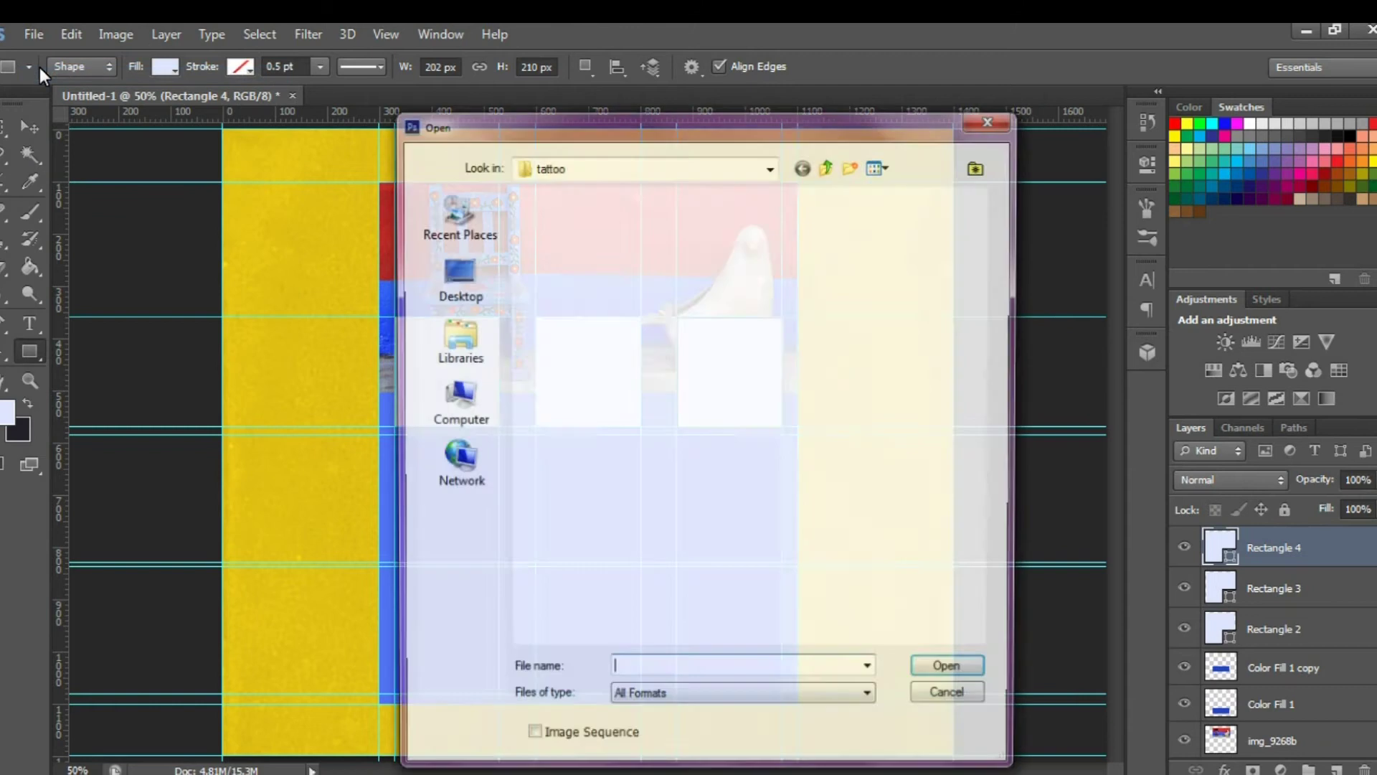
drag(987, 276, 1001, 542)
double_click(566, 339)
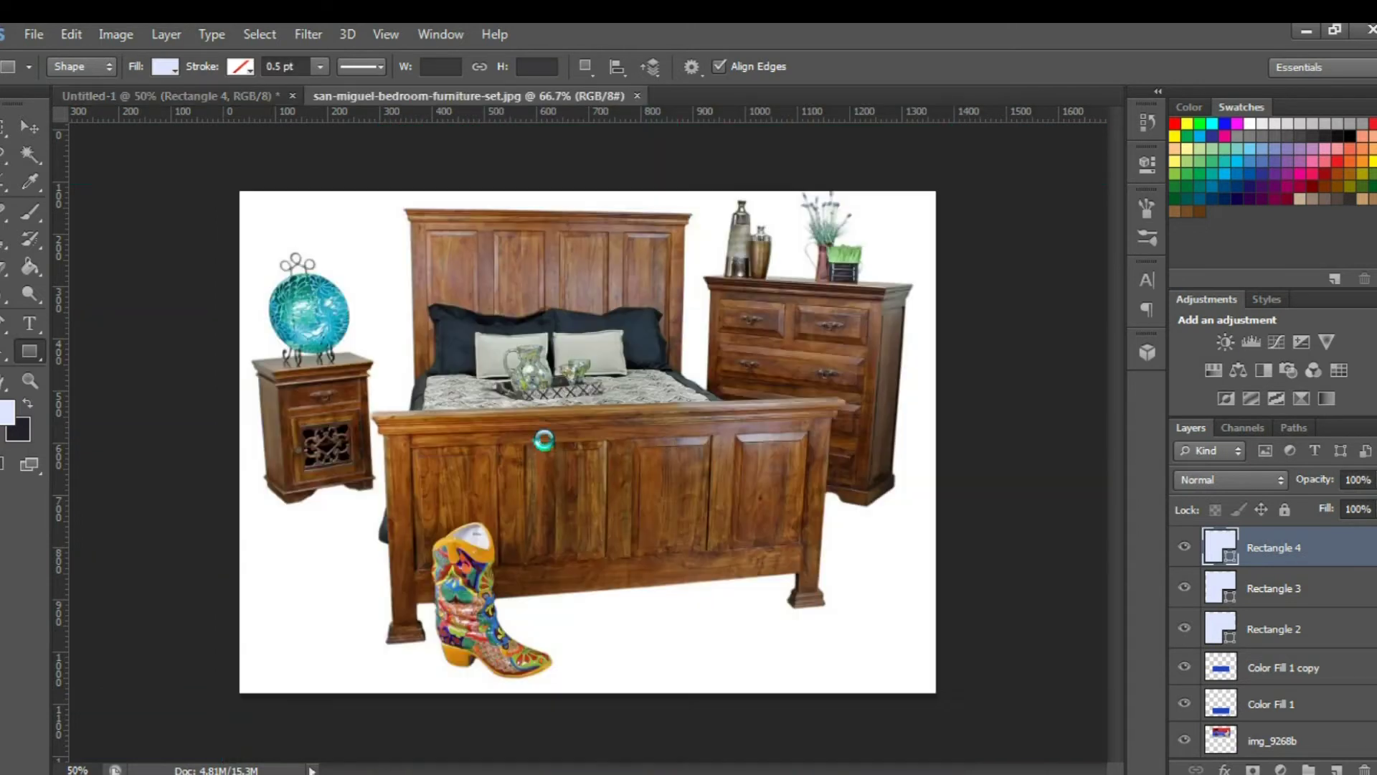
click(636, 96)
click(32, 34)
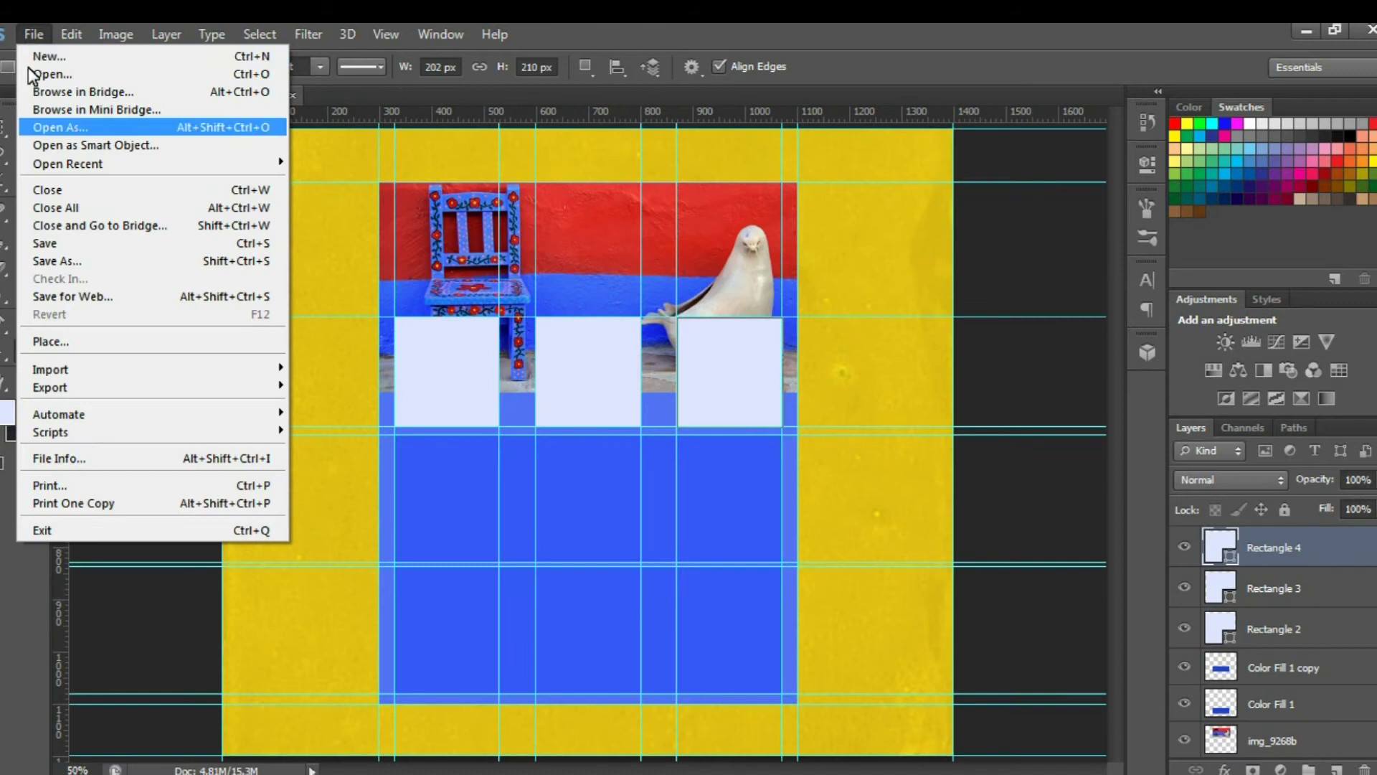
click(85, 343)
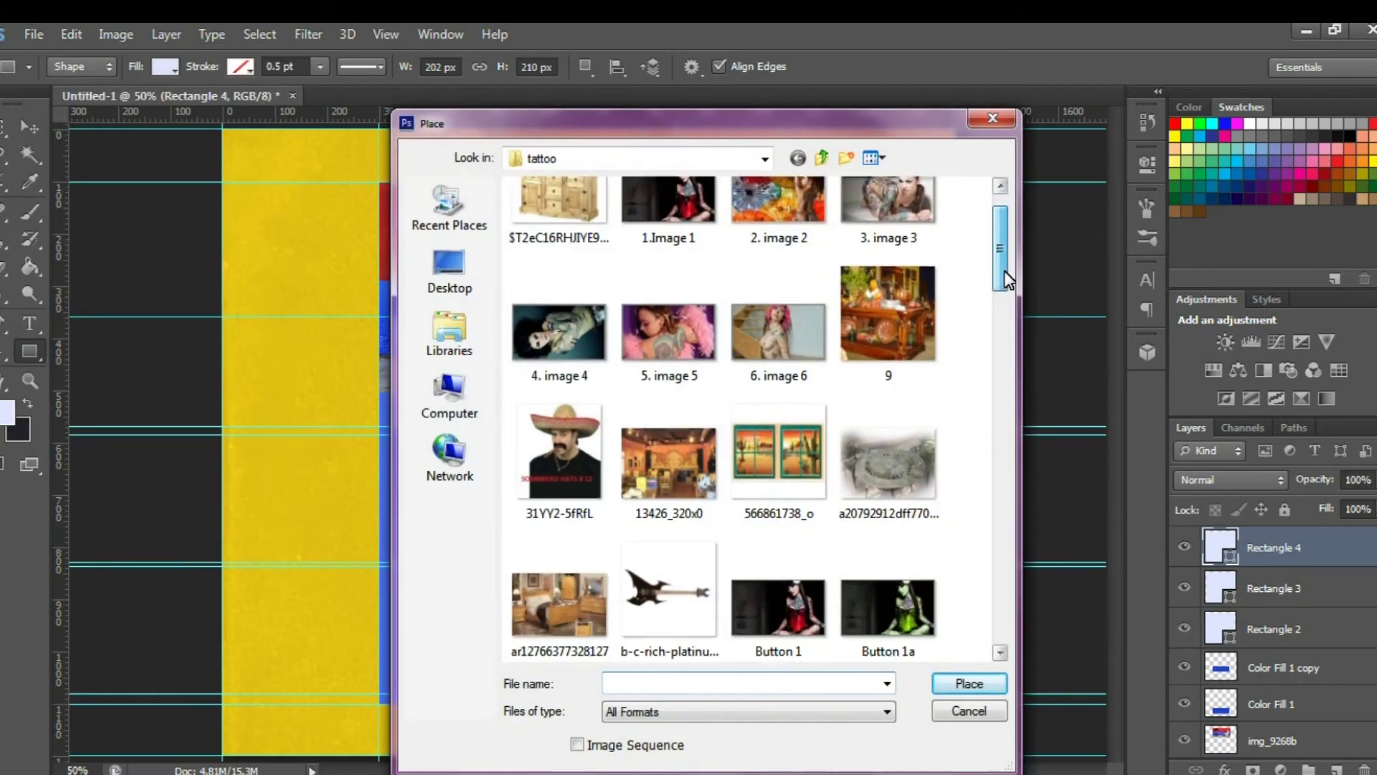
drag(1005, 271, 1005, 326)
double_click(574, 349)
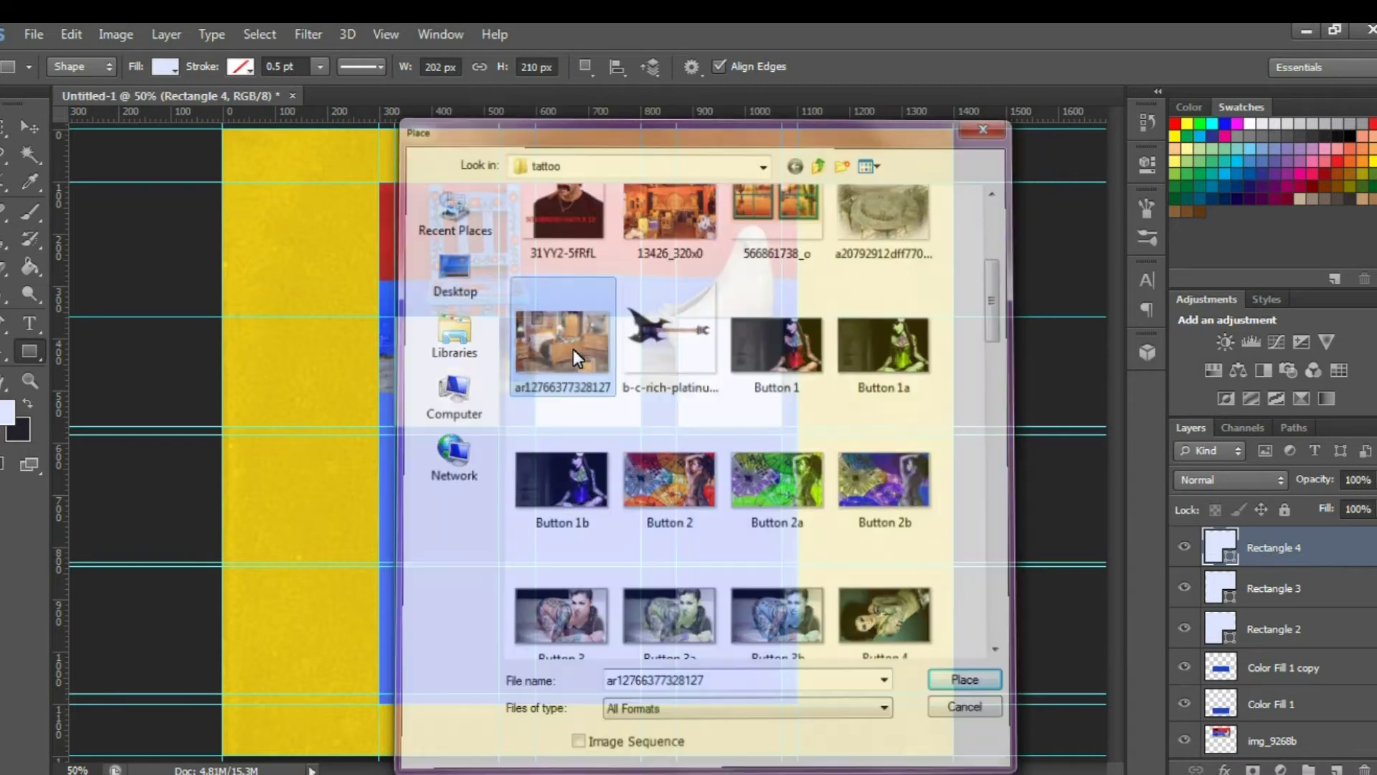
drag(563, 430, 450, 343)
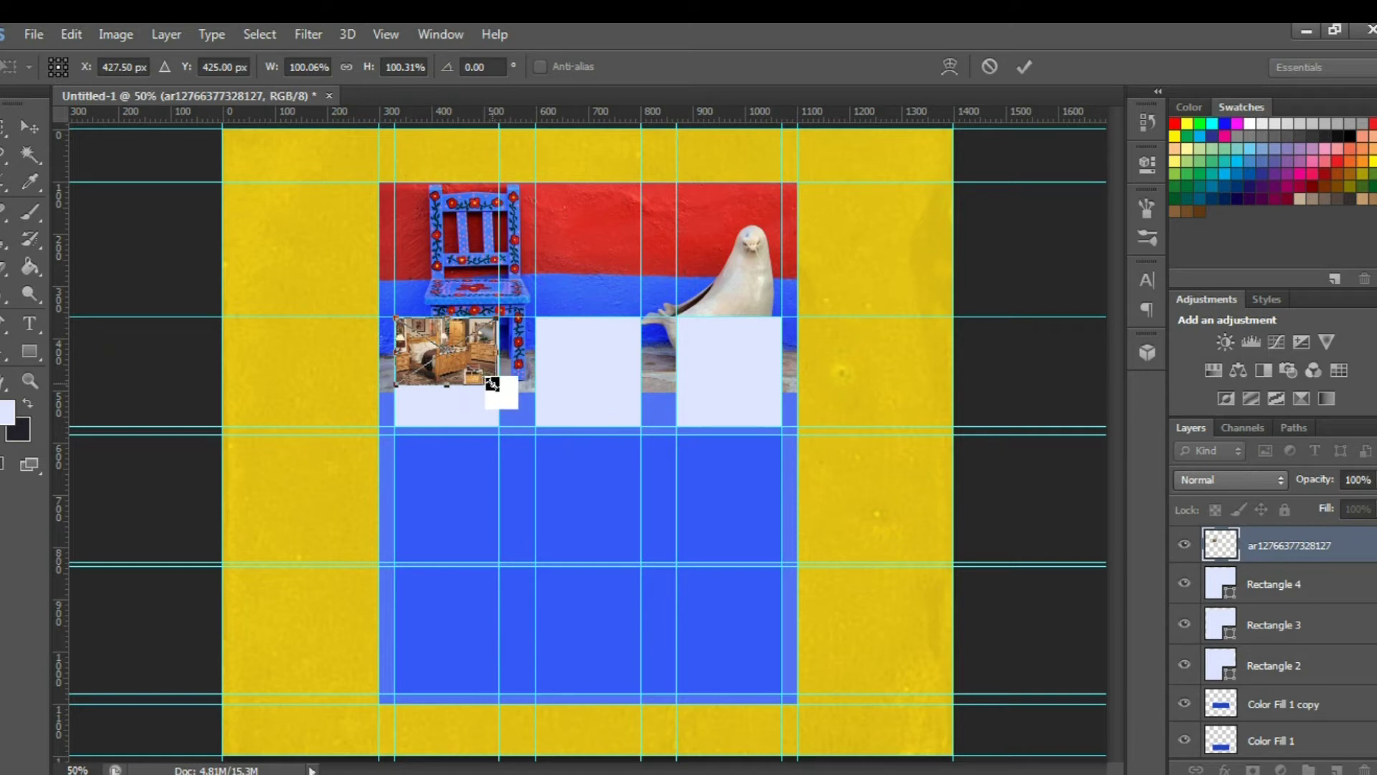
drag(492, 383, 531, 396)
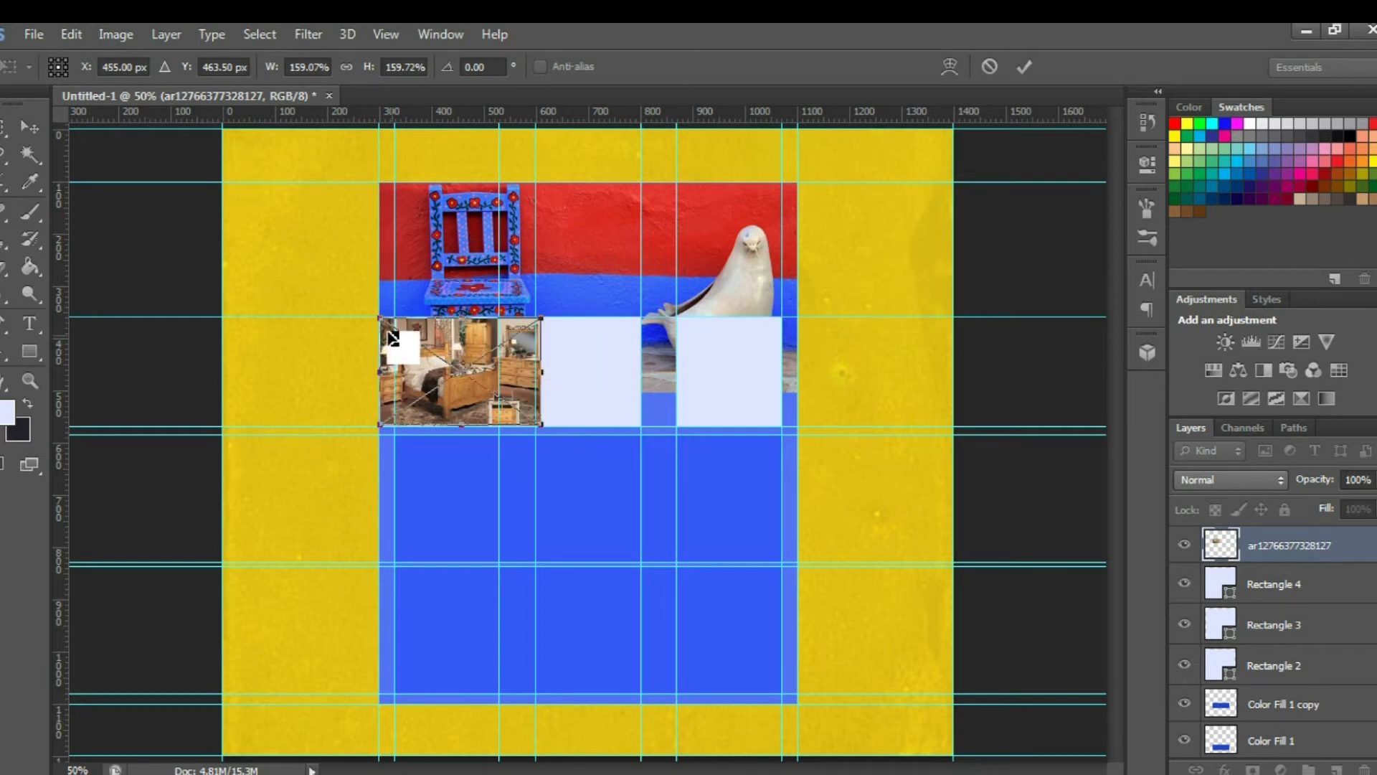
Commit and rasterize the bedroom photo, then delete everything outside the first pale box
click(1025, 66)
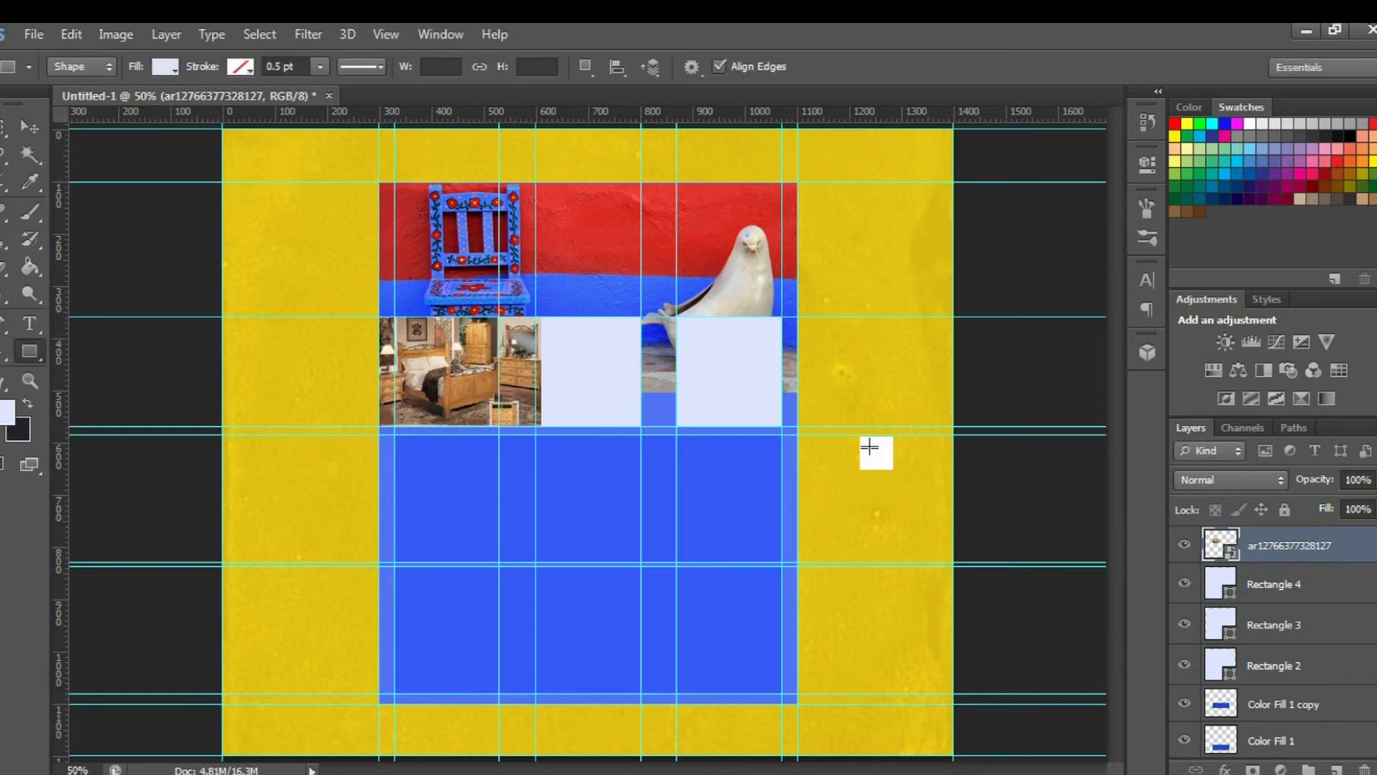
right_click(1245, 553)
click(961, 376)
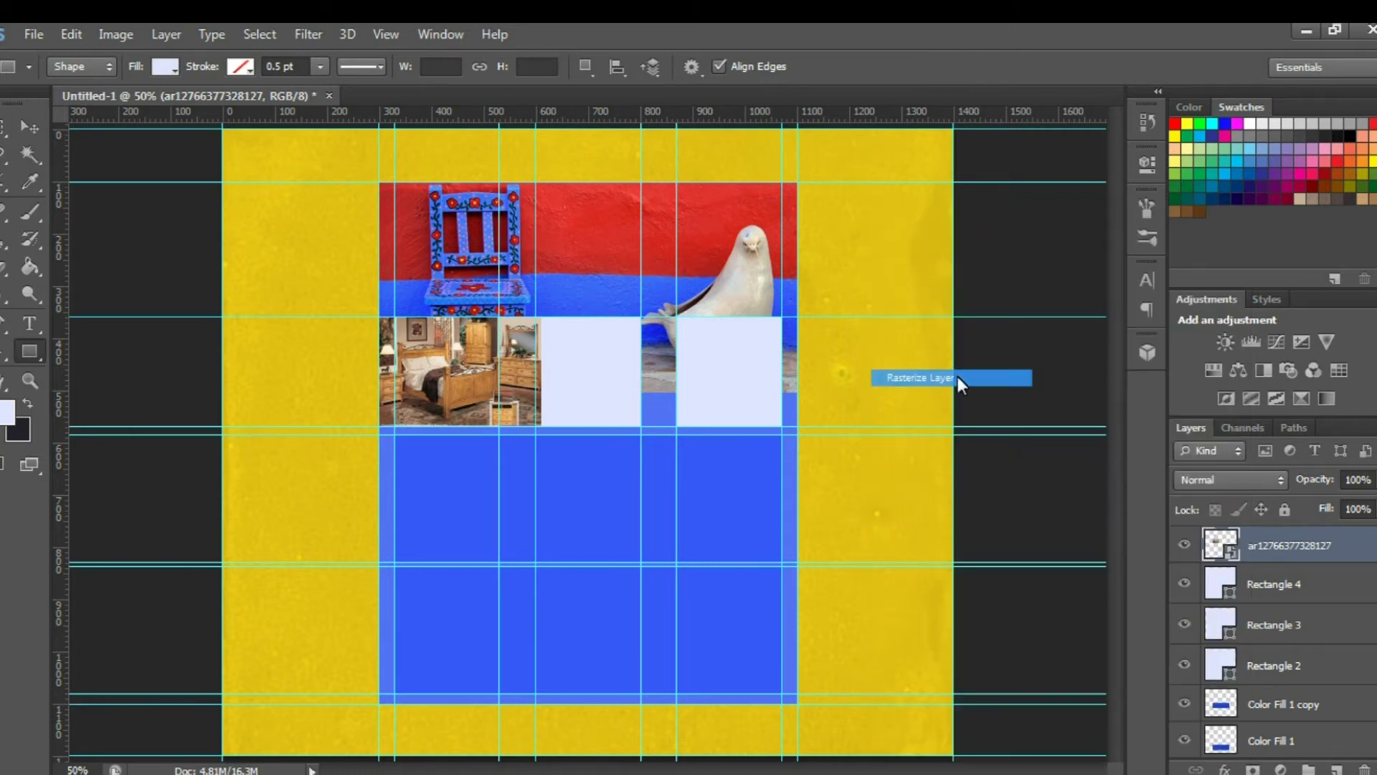
click(9, 127)
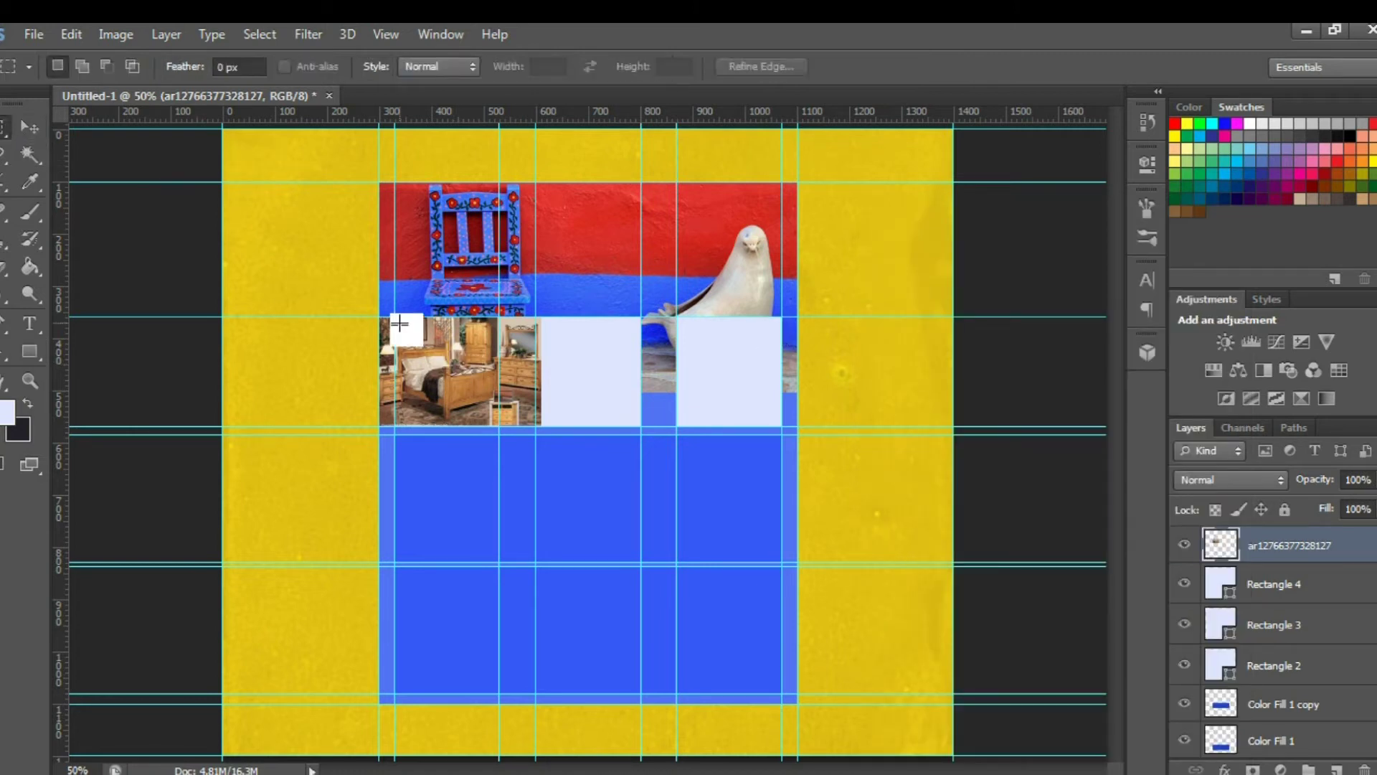
drag(395, 317, 499, 428)
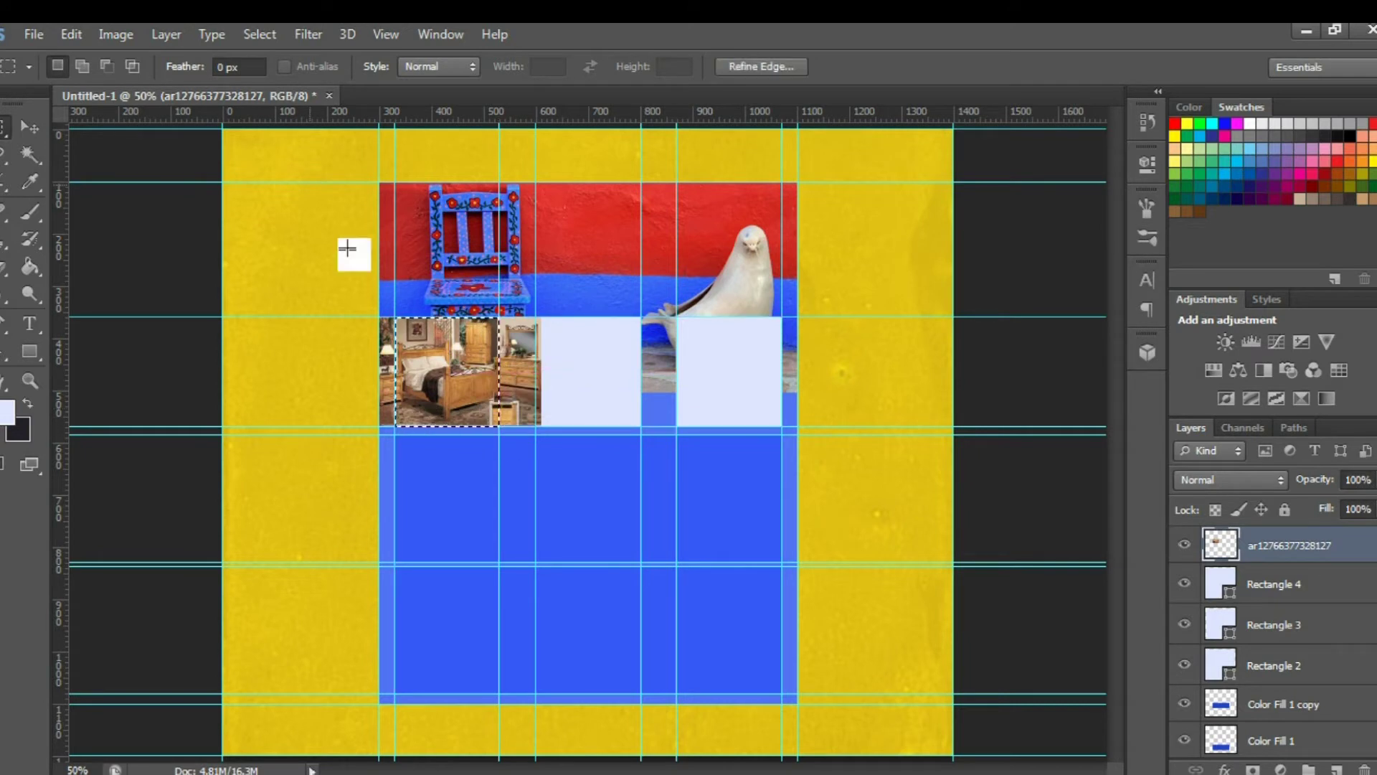
click(259, 34)
click(274, 110)
key(Delete)
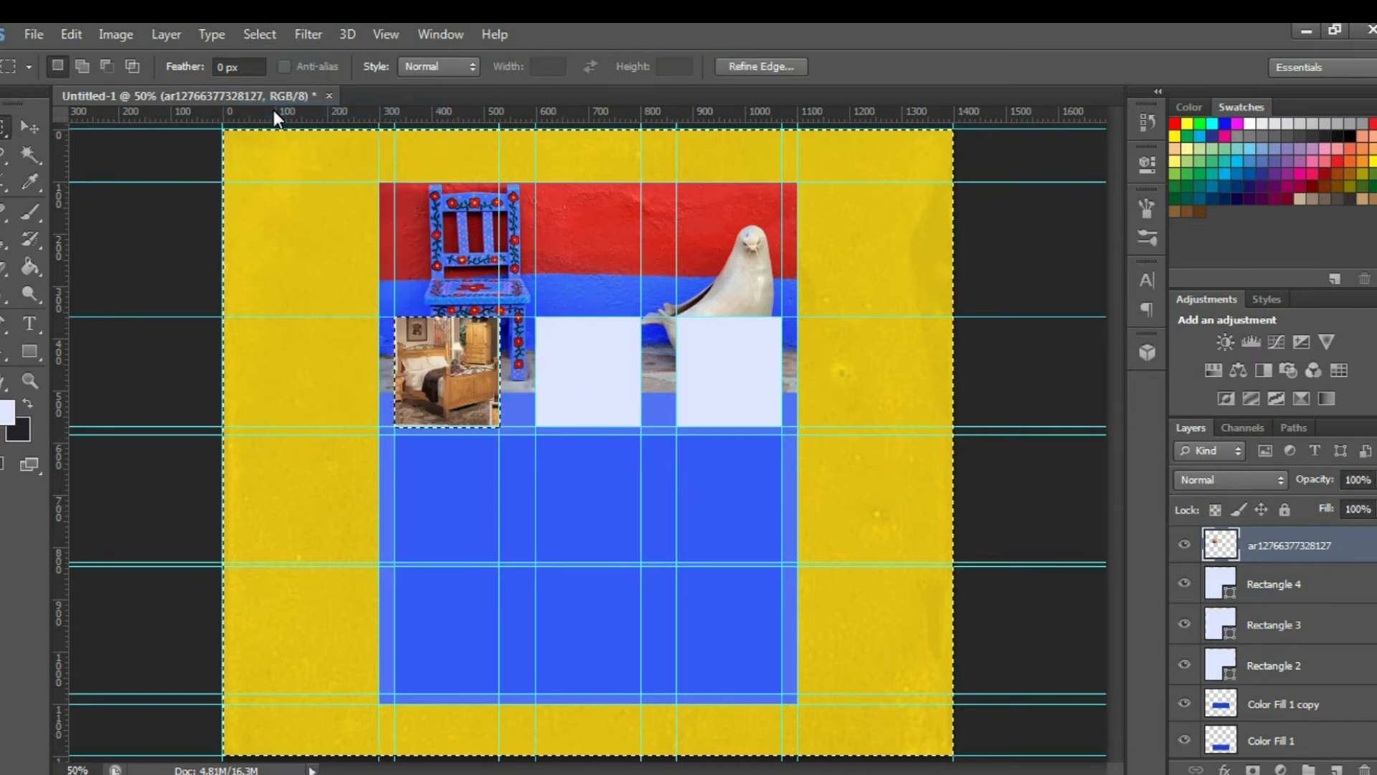
click(258, 34)
click(270, 72)
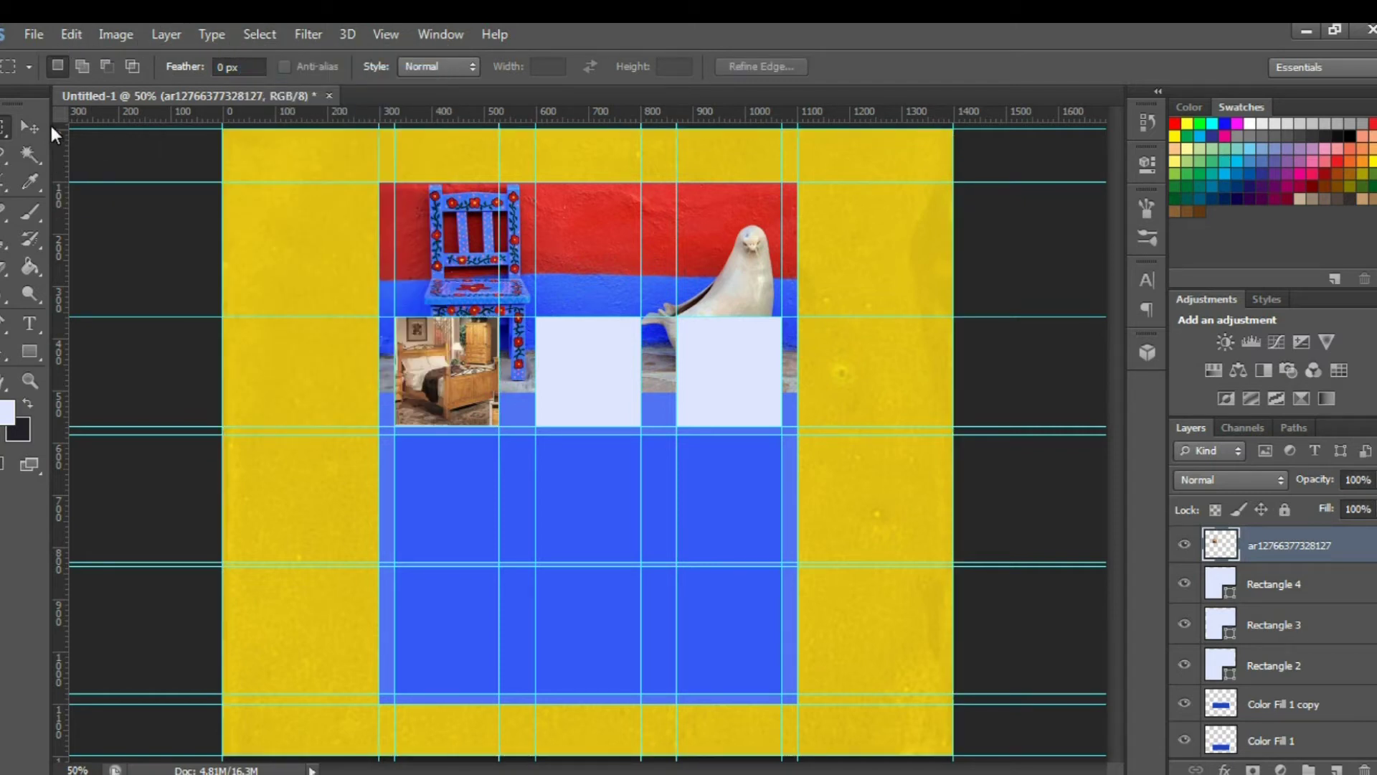
Place the C2576566_22139 dining-room photo into the template
click(40, 33)
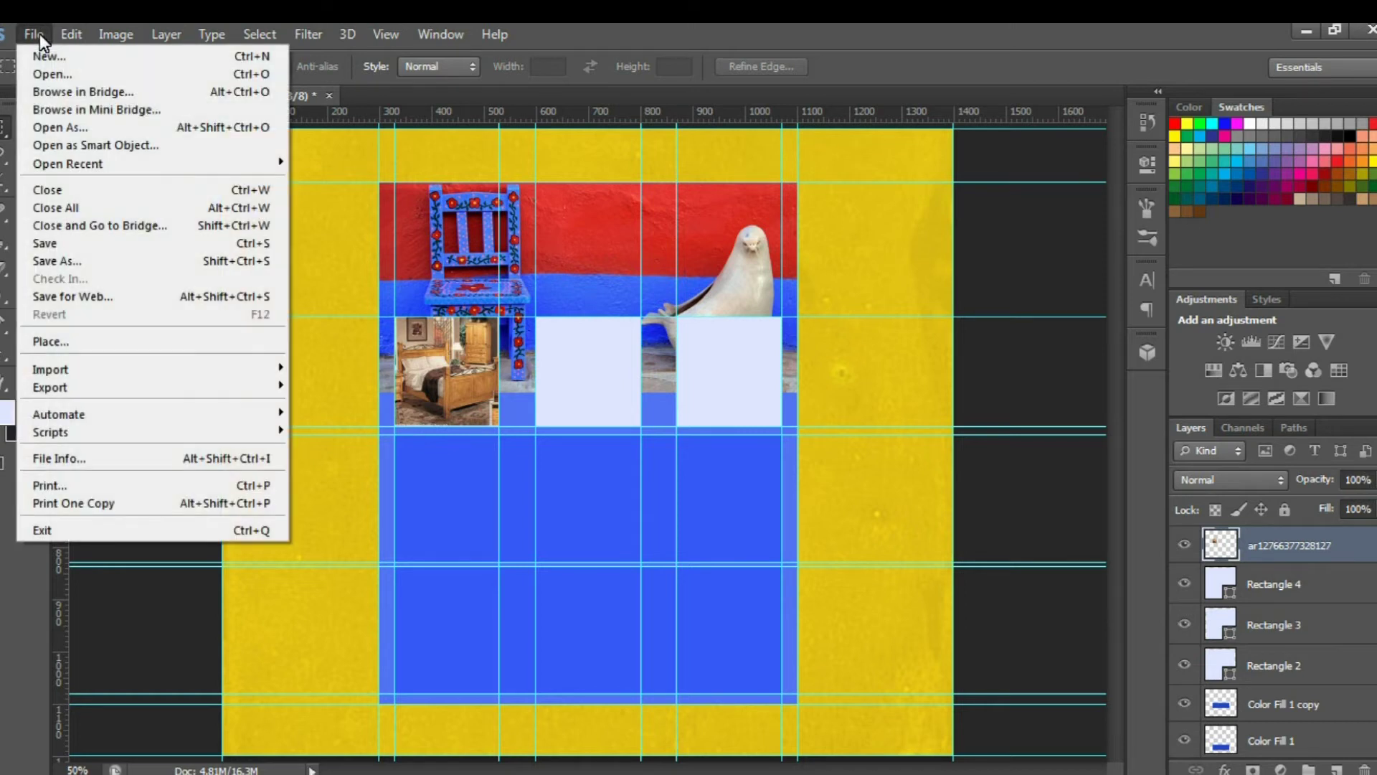
click(62, 340)
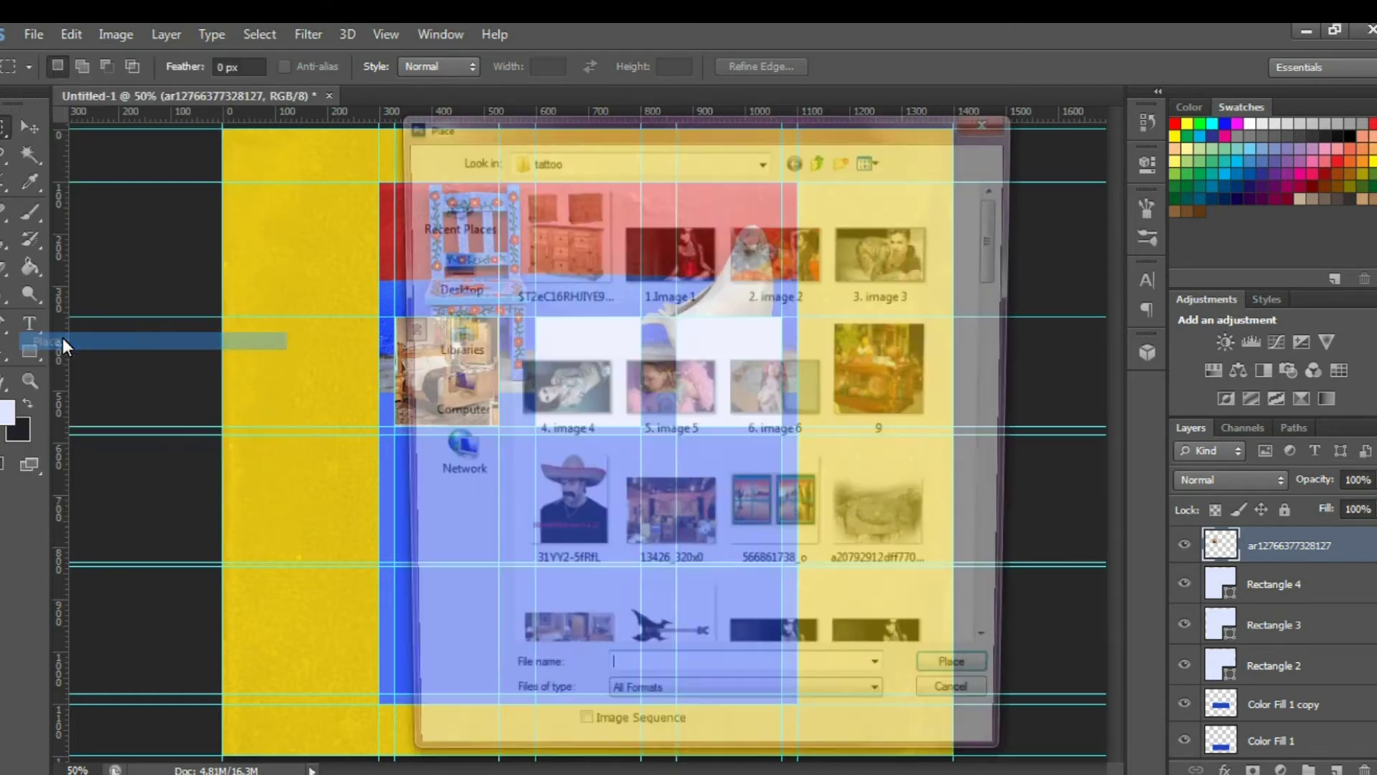
drag(997, 251, 1001, 269)
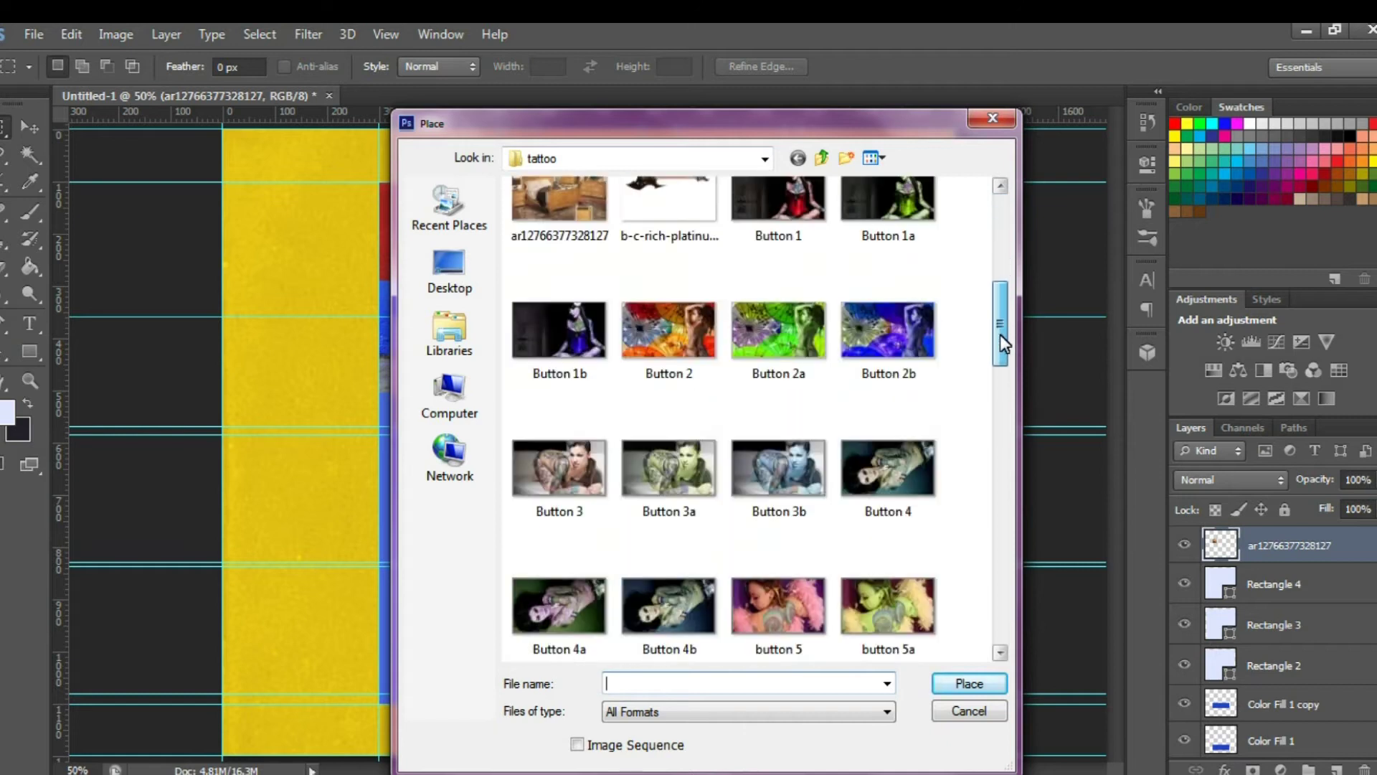
drag(1000, 336, 990, 410)
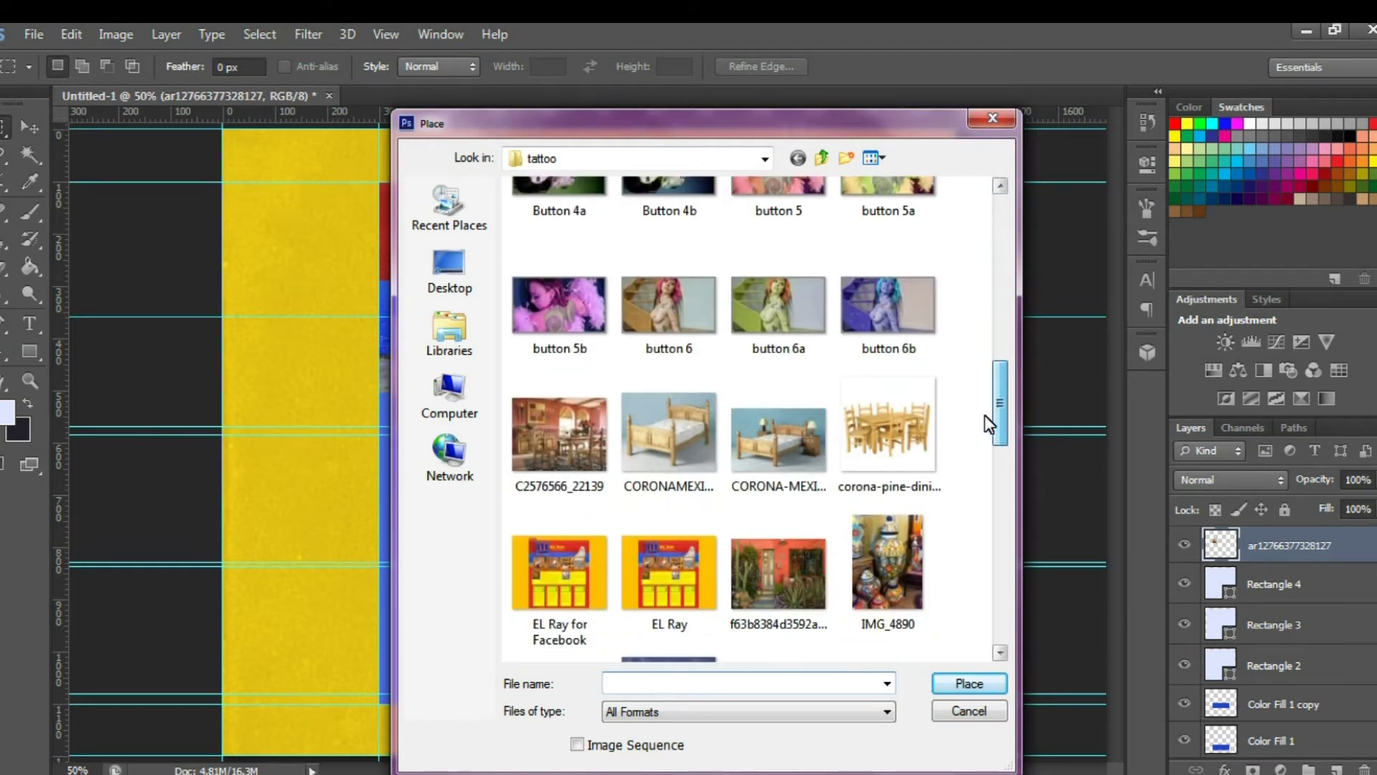
double_click(579, 434)
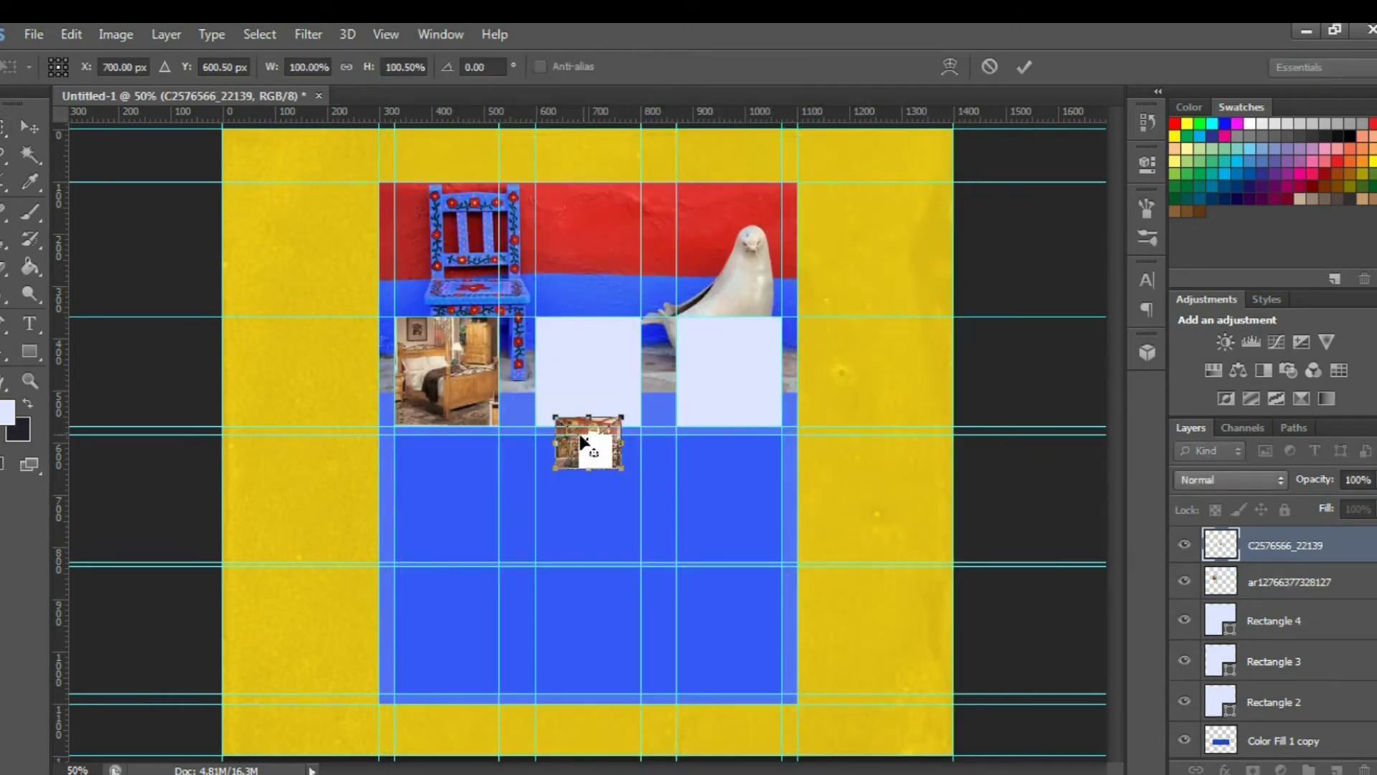
Move and scale the dining-room photo to fill the middle pale box, then commit
drag(583, 440, 671, 430)
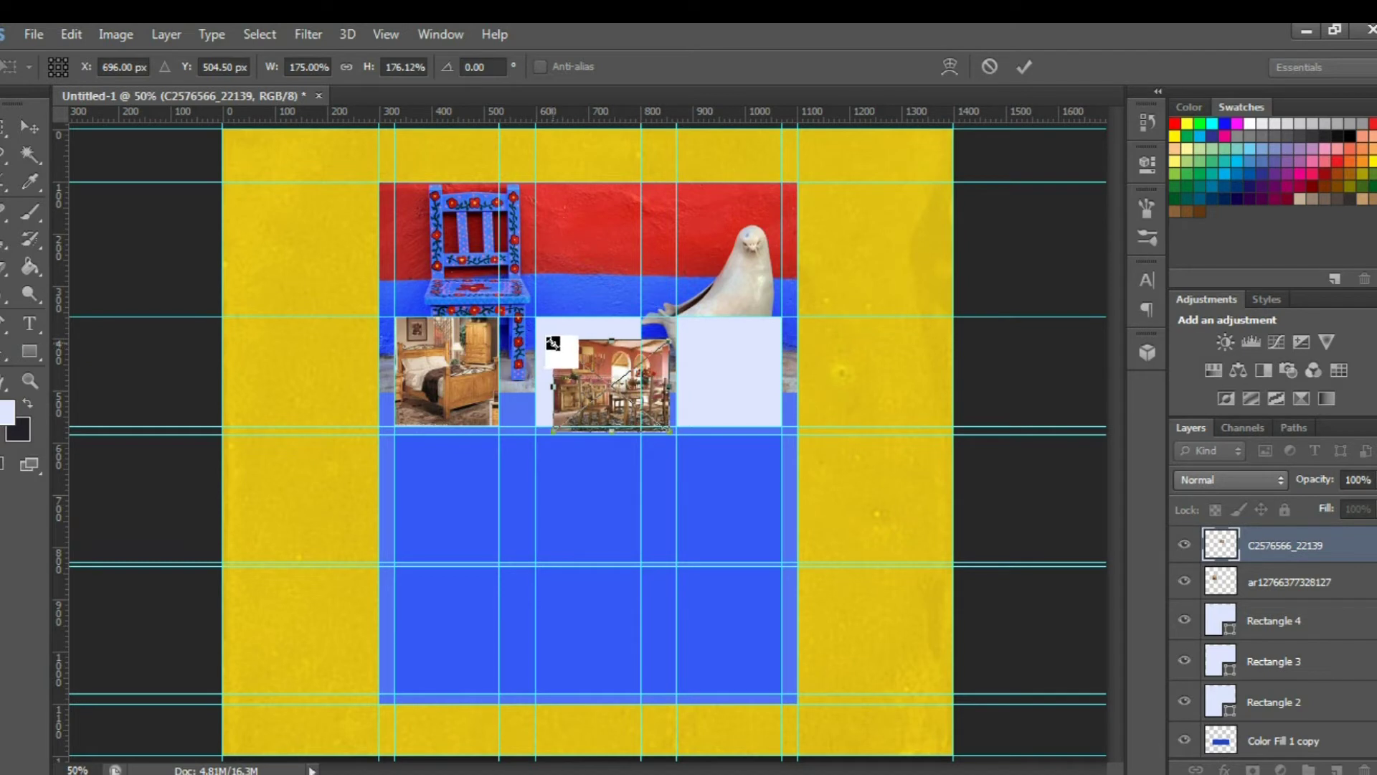
drag(552, 343, 503, 301)
drag(612, 366, 606, 363)
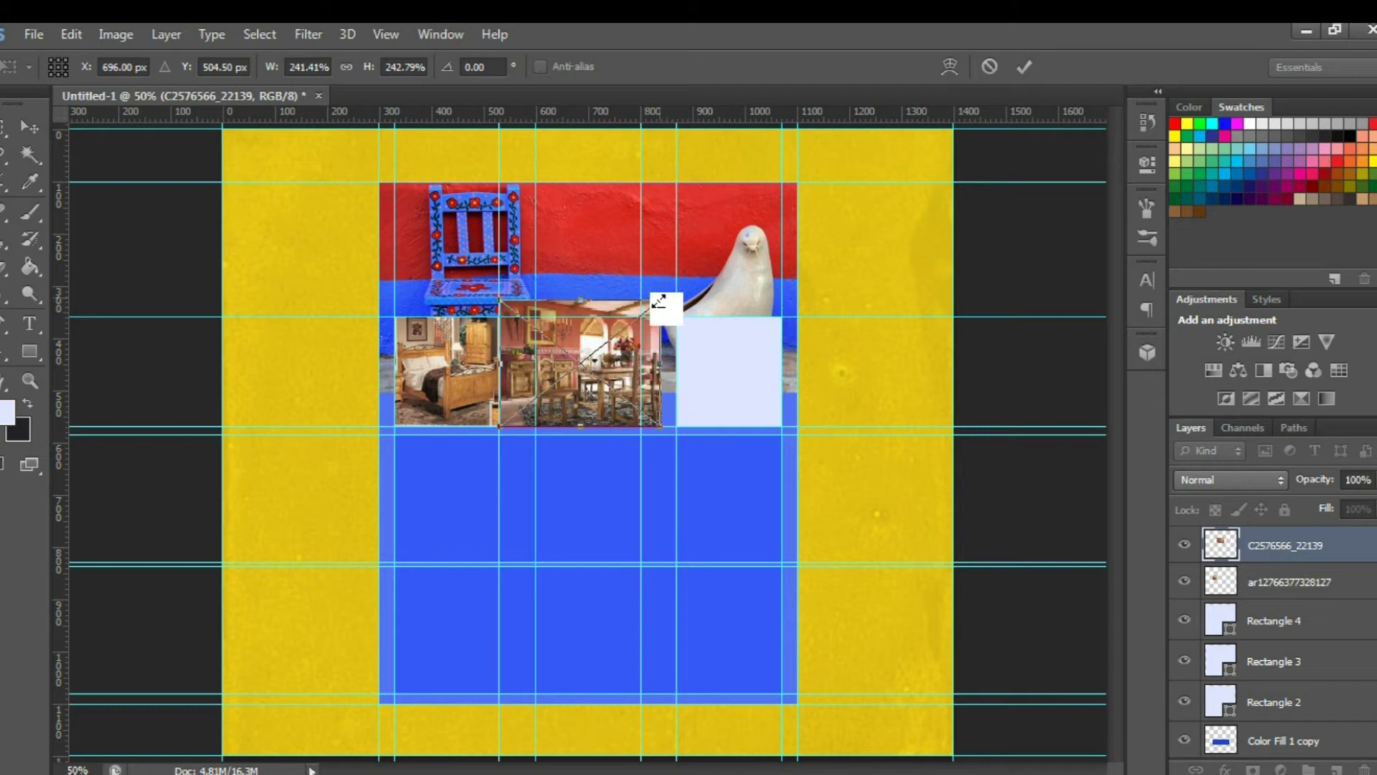
drag(658, 300, 642, 317)
drag(619, 379, 622, 378)
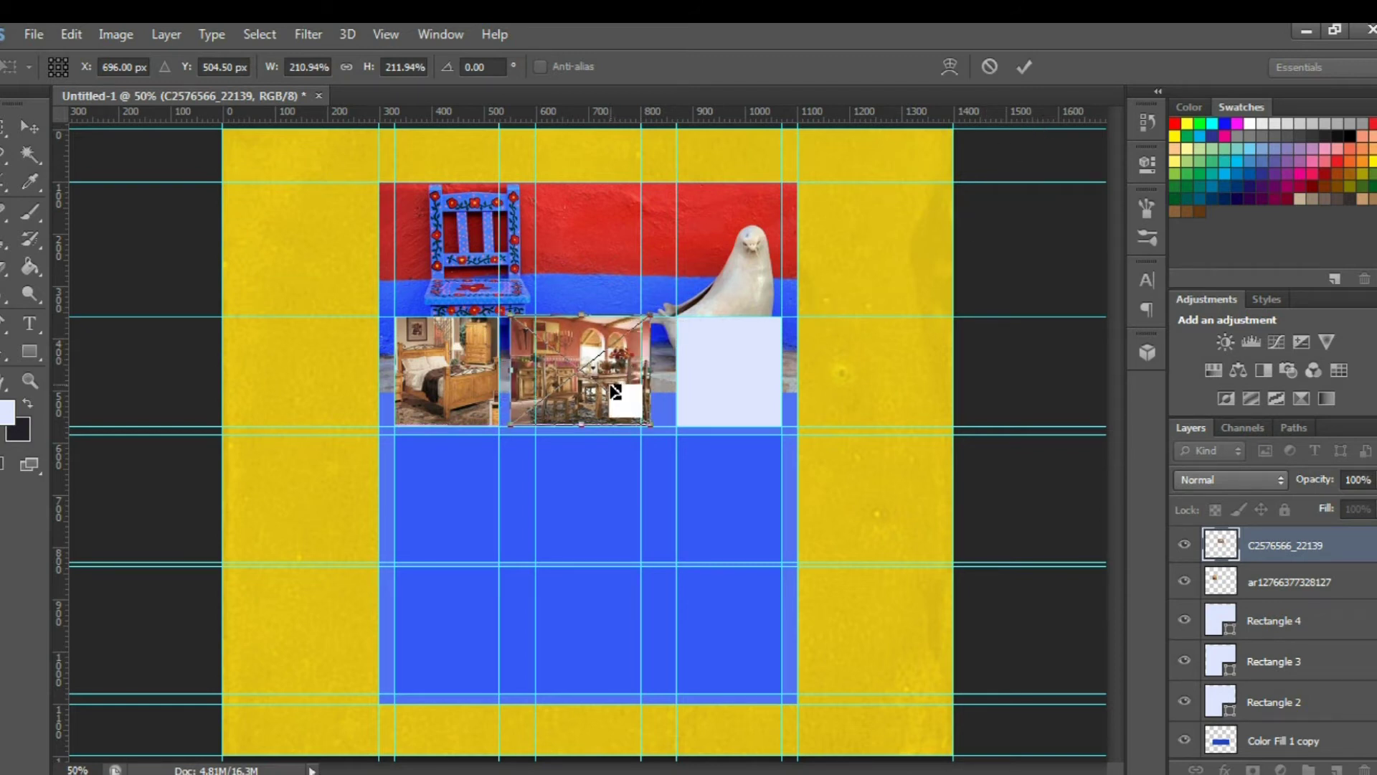
drag(622, 391, 622, 394)
click(1024, 66)
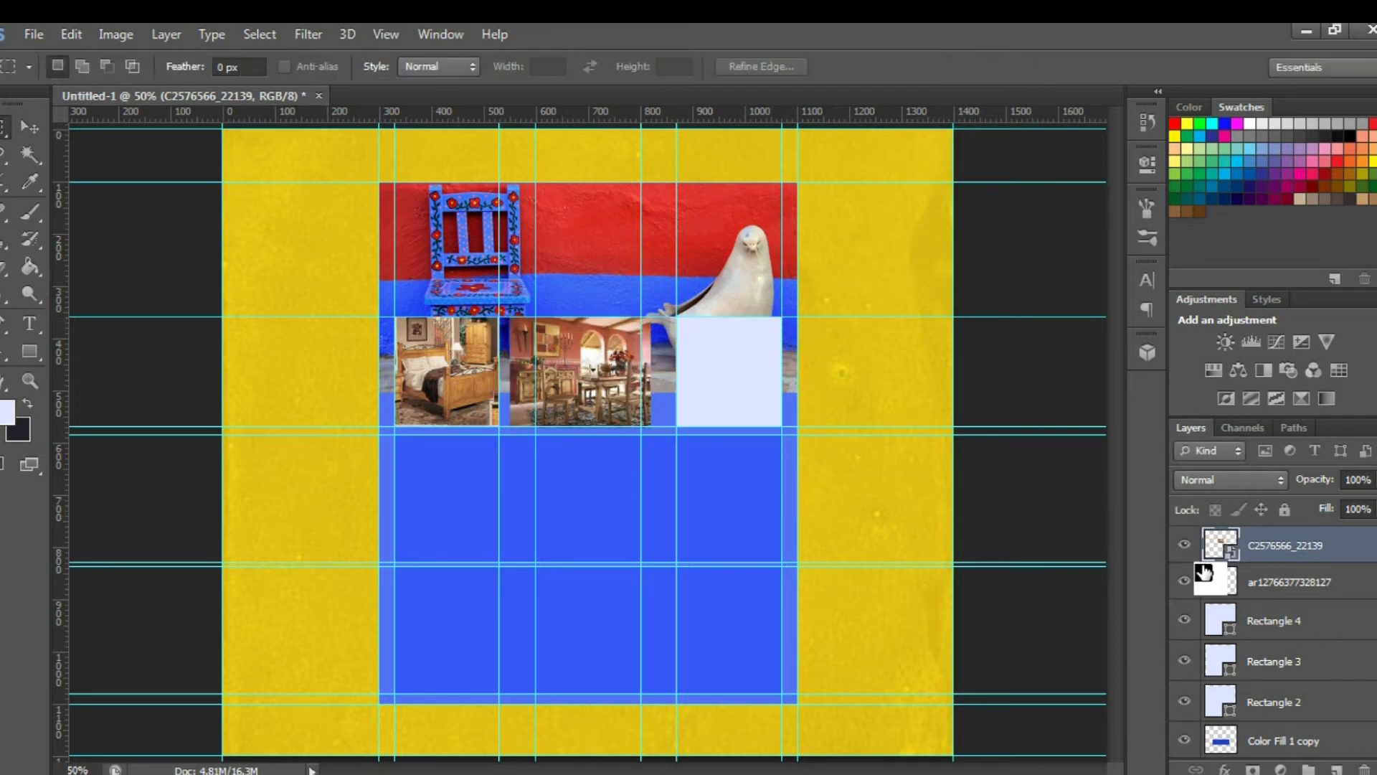
Rasterize the dining-room photo and delete everything outside the middle pale box
right_click(1332, 545)
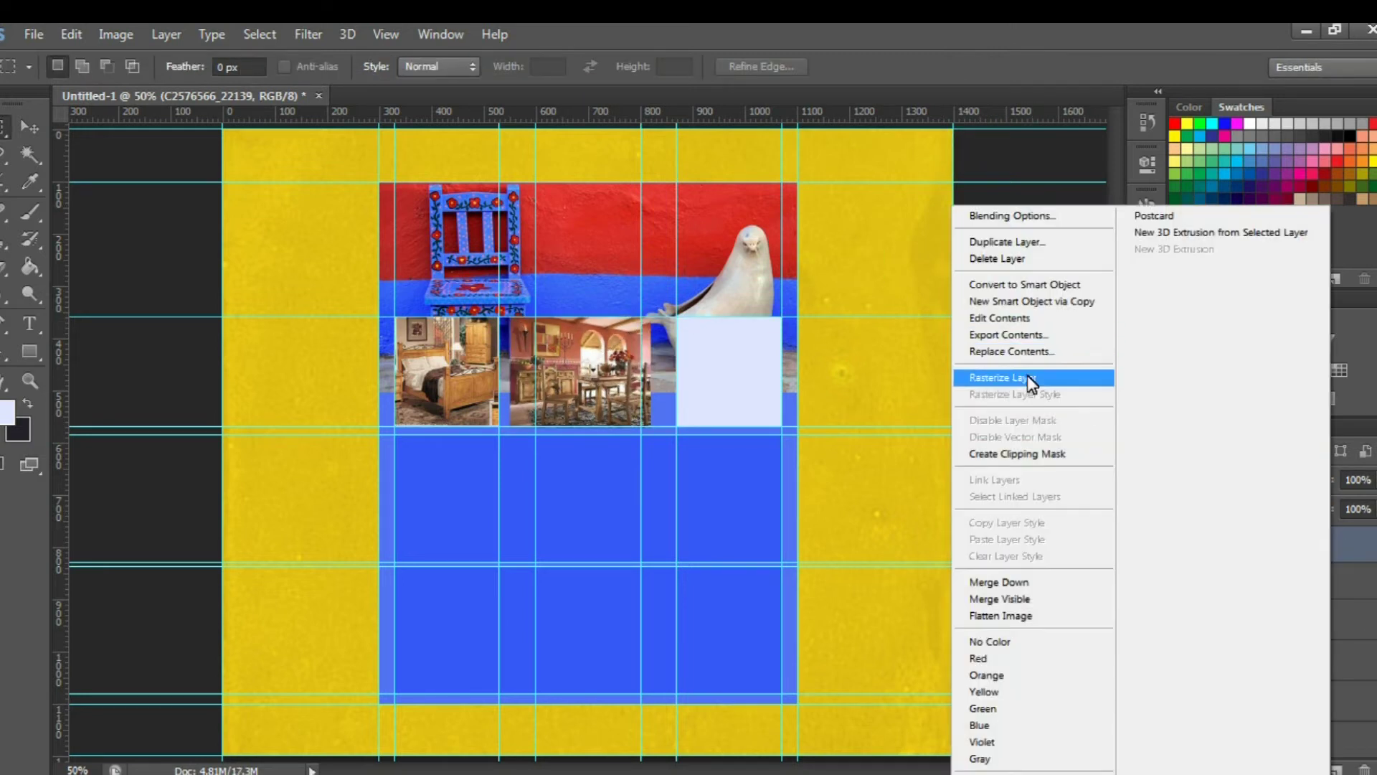
click(1003, 378)
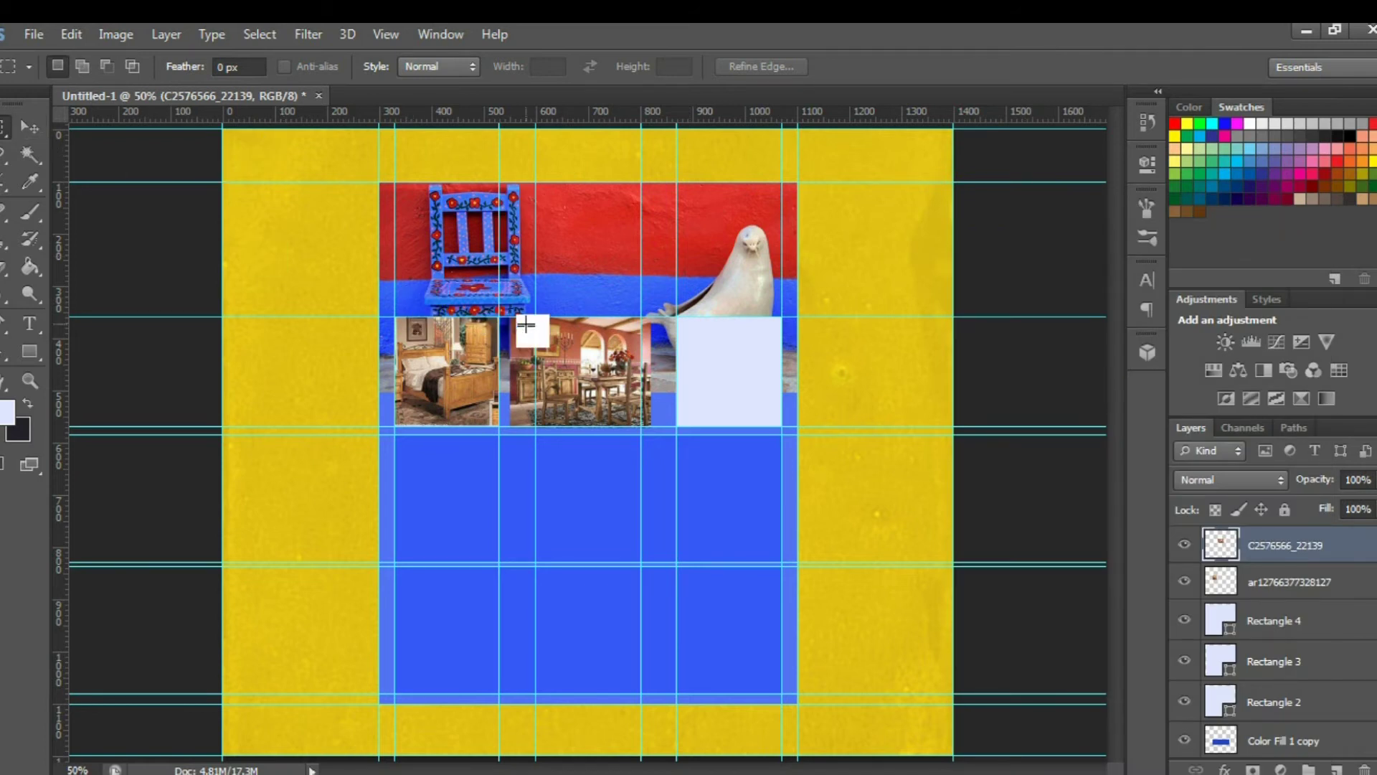
drag(535, 315, 642, 426)
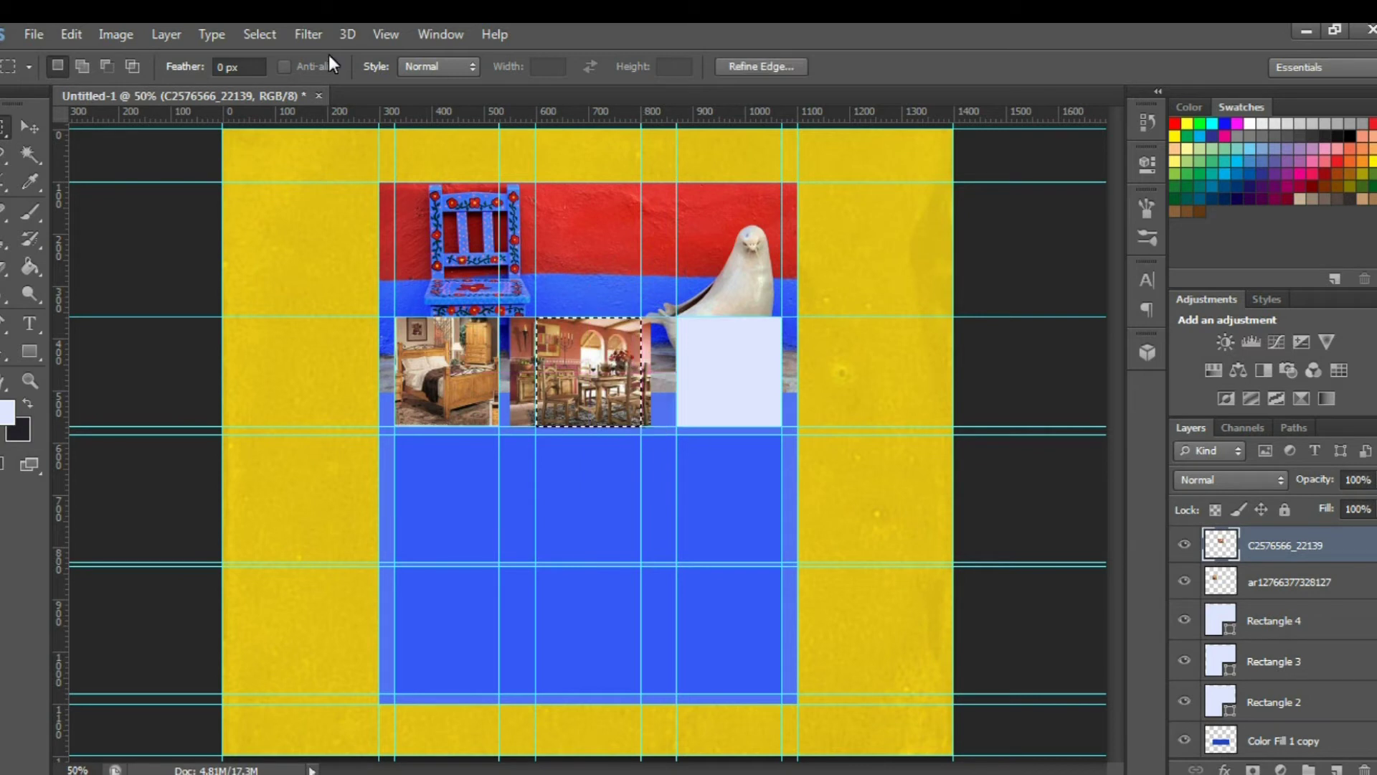
click(254, 35)
click(265, 105)
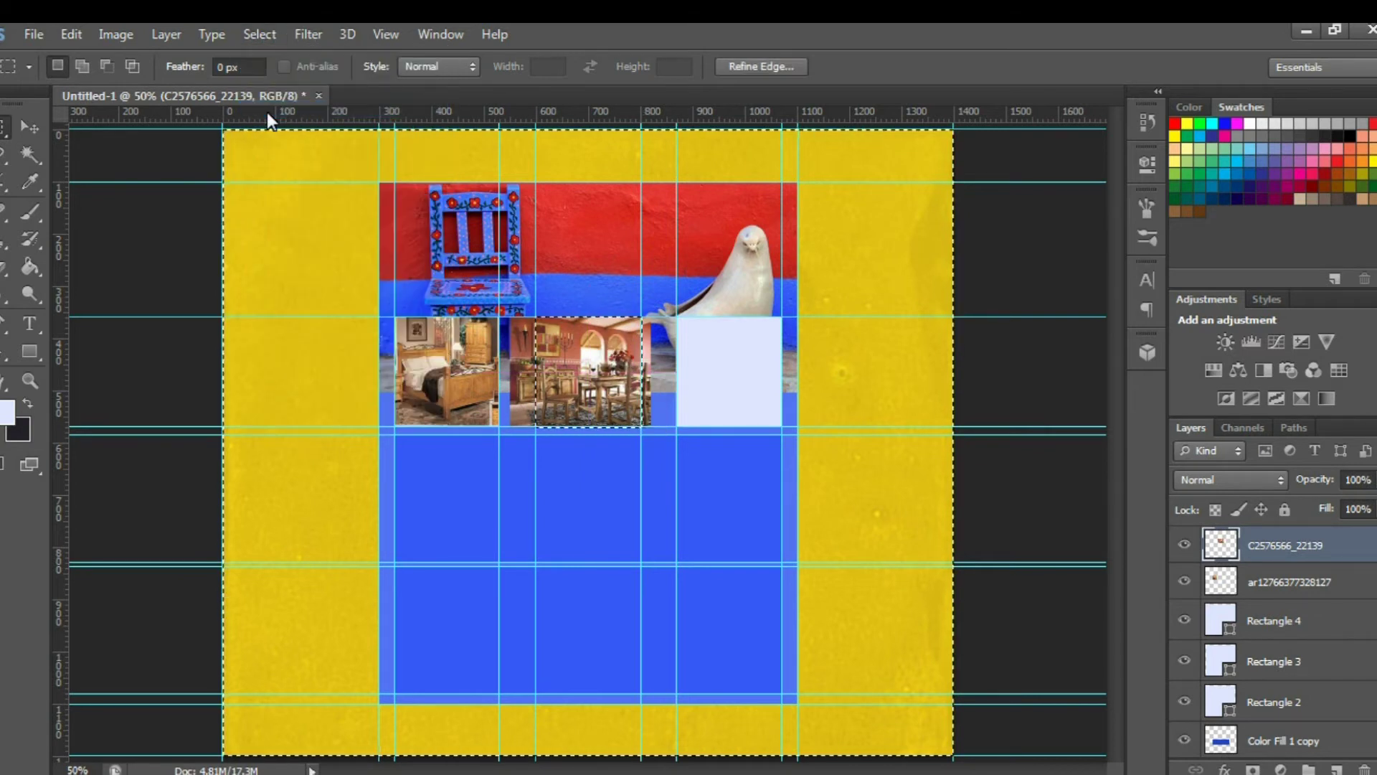
key(Delete)
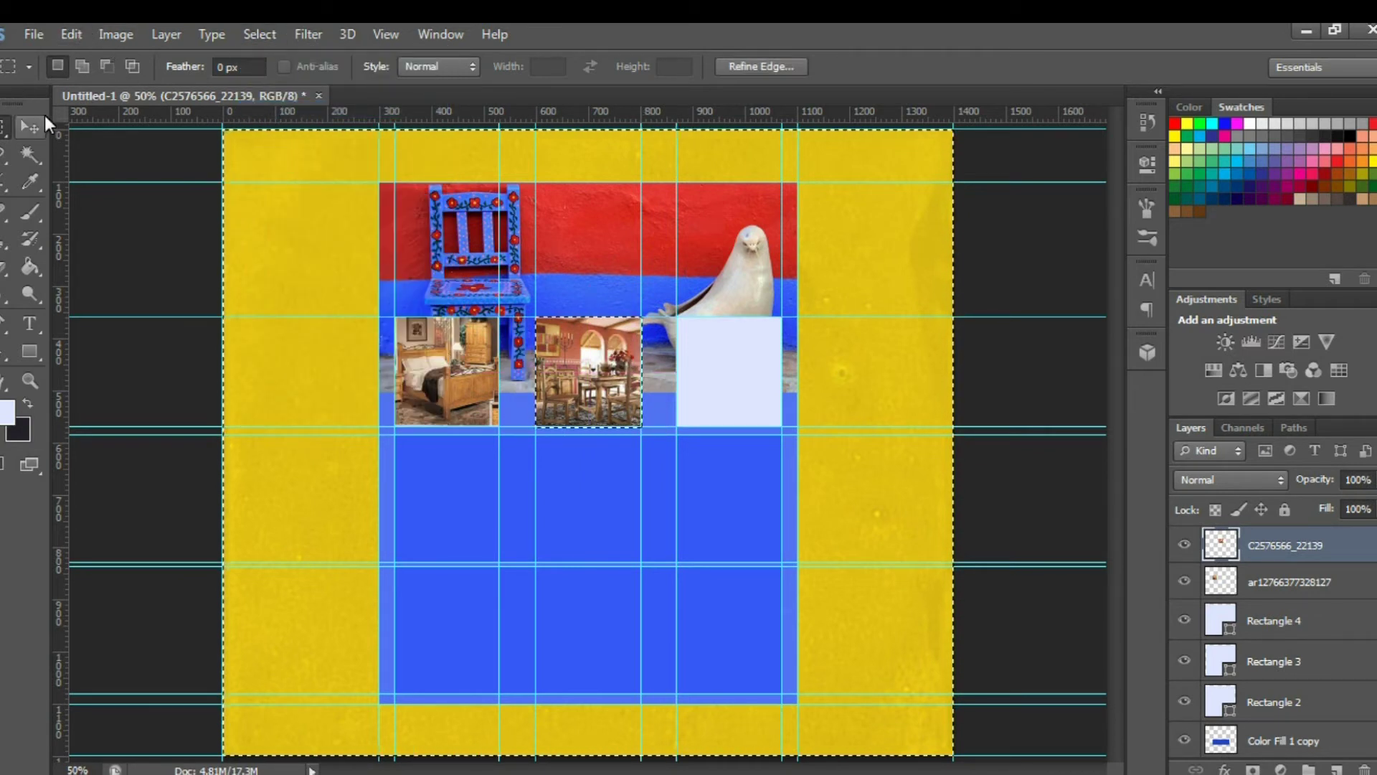
click(259, 35)
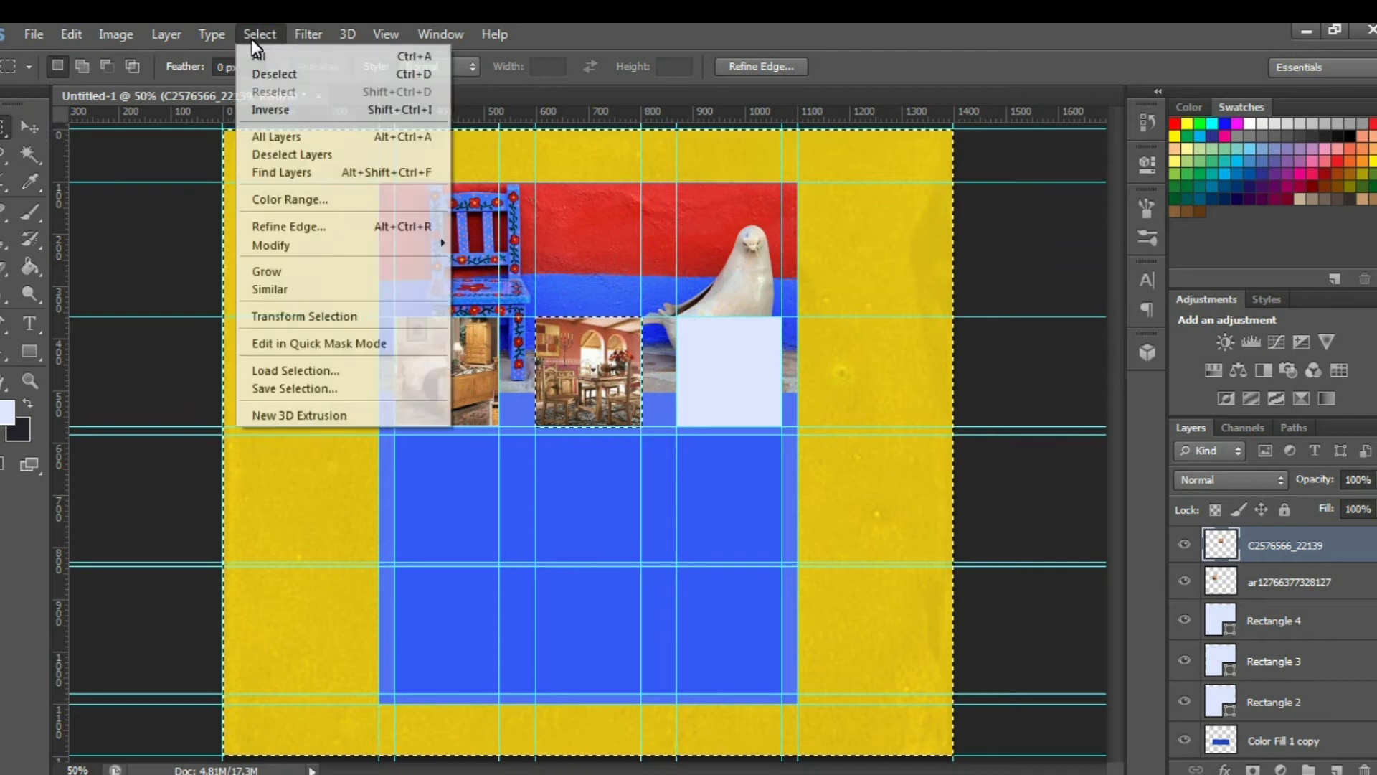
click(260, 78)
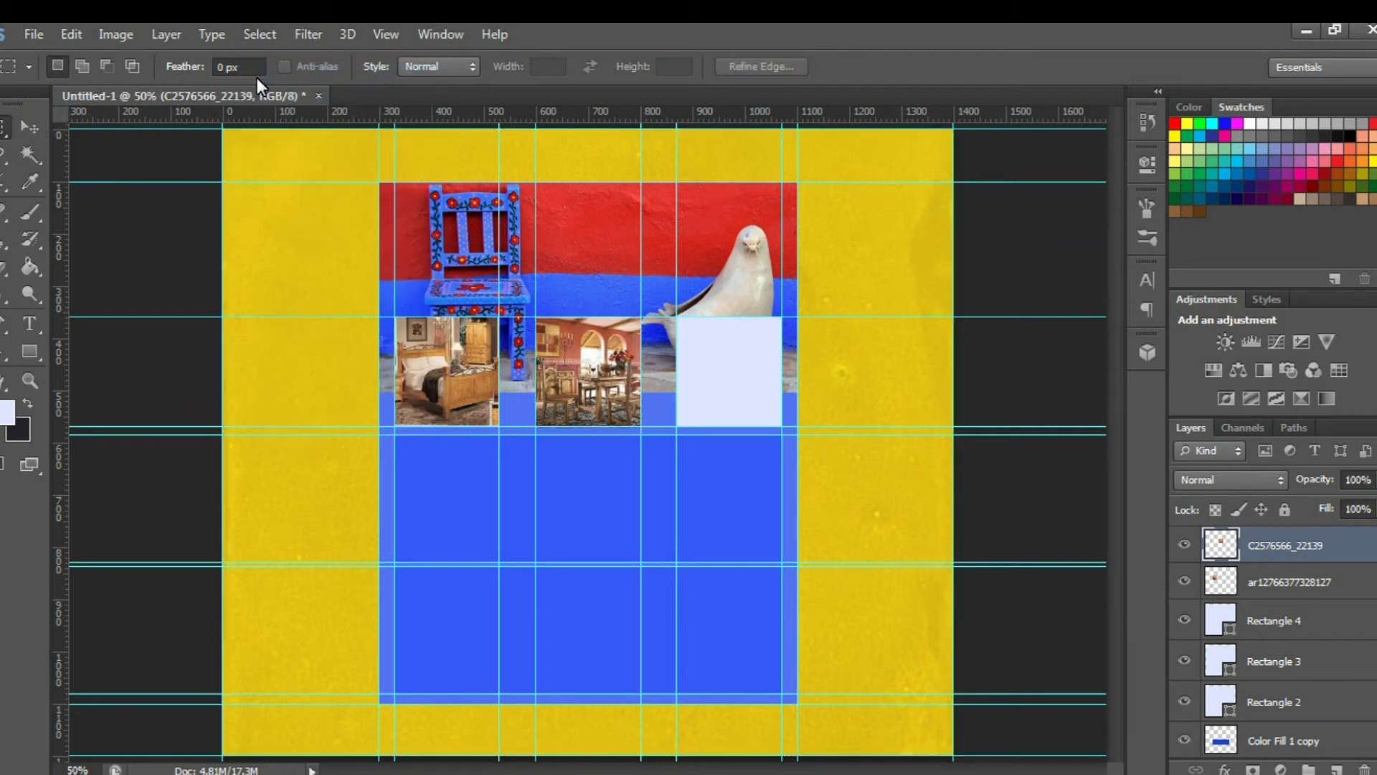
Place the traditional-furniture-mexican-interior-design-ideas photo and resize it to about 76% over the third box
click(25, 36)
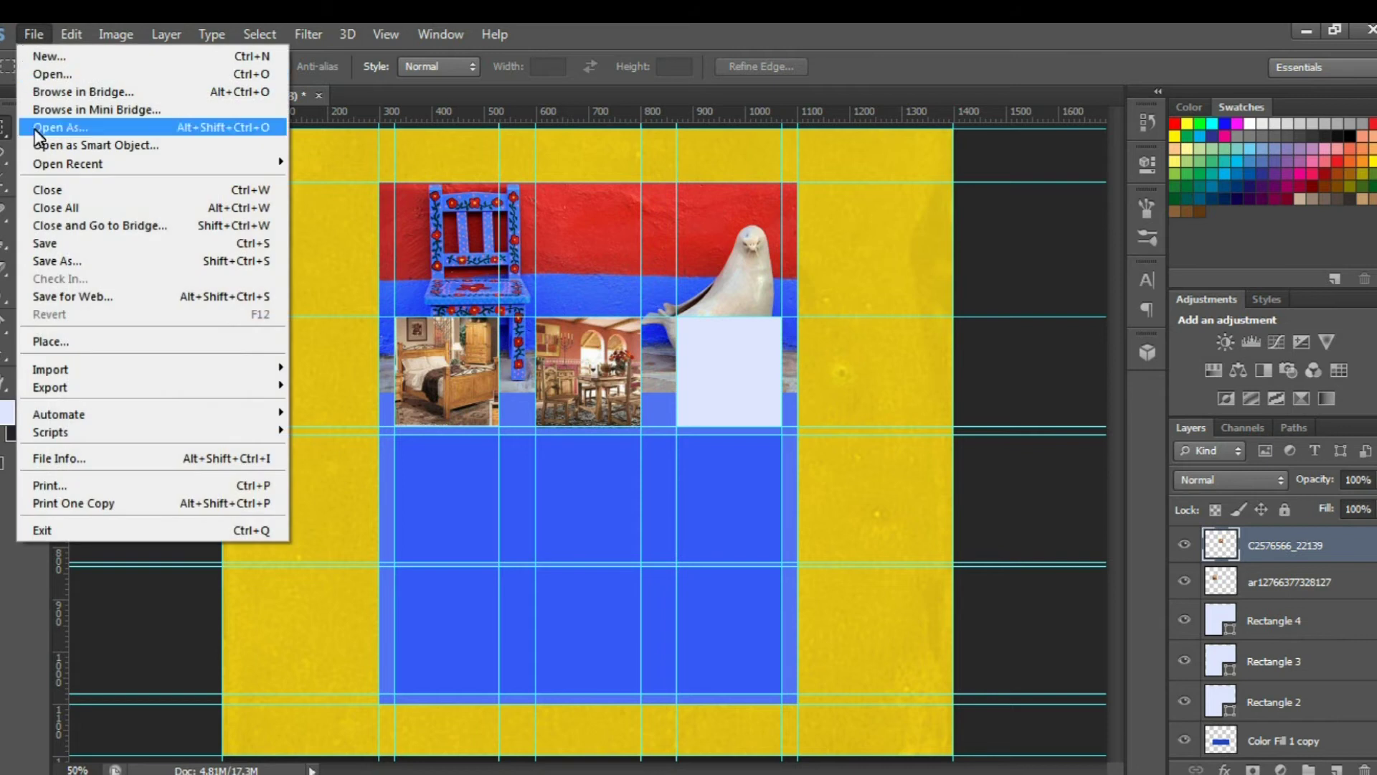
click(85, 341)
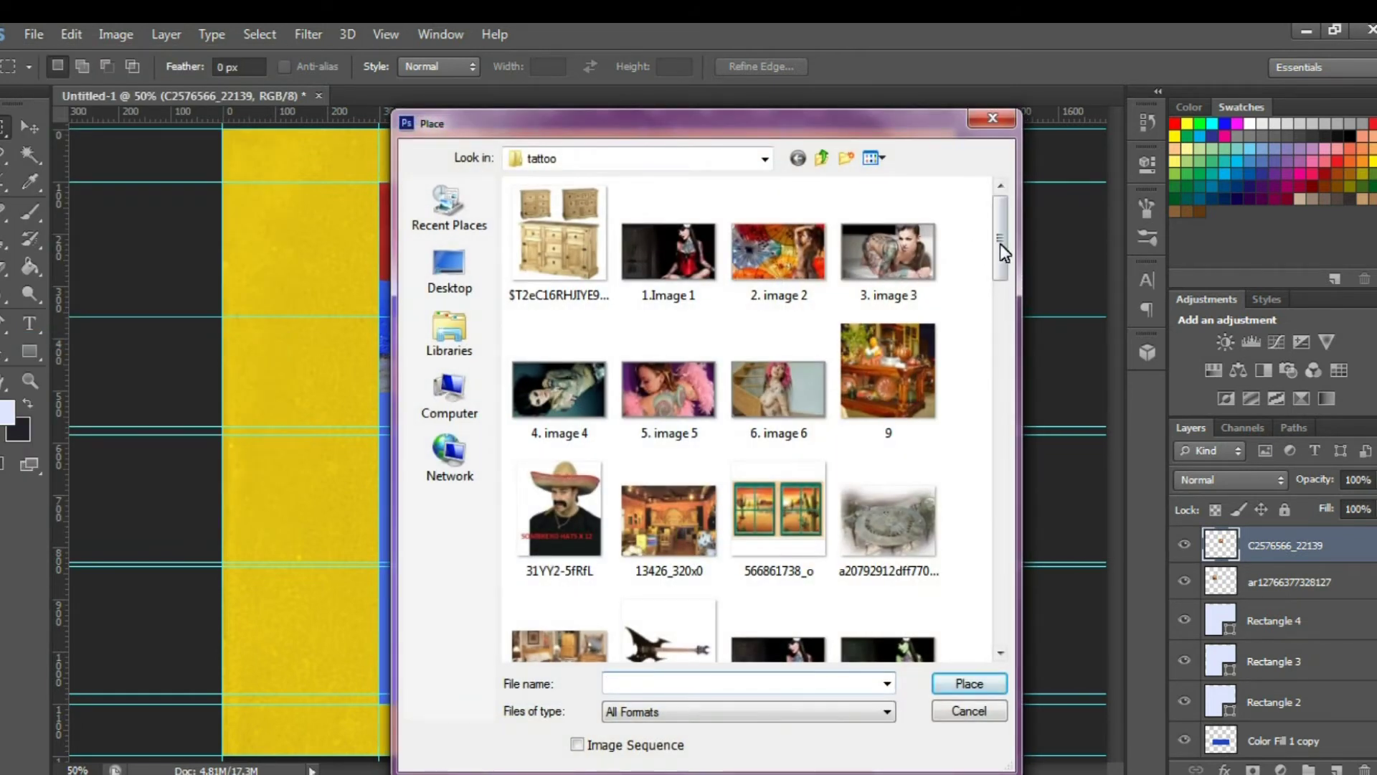
drag(1002, 237, 984, 597)
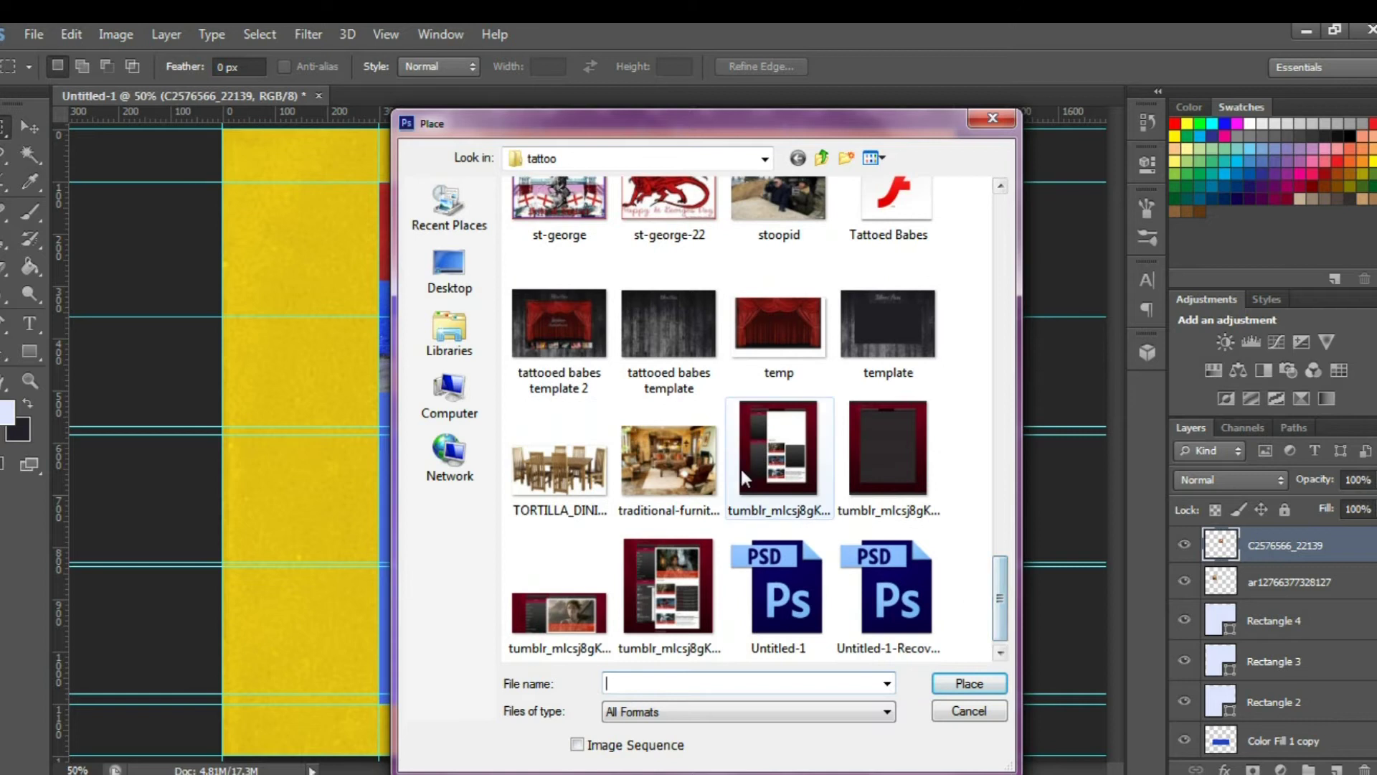
double_click(691, 468)
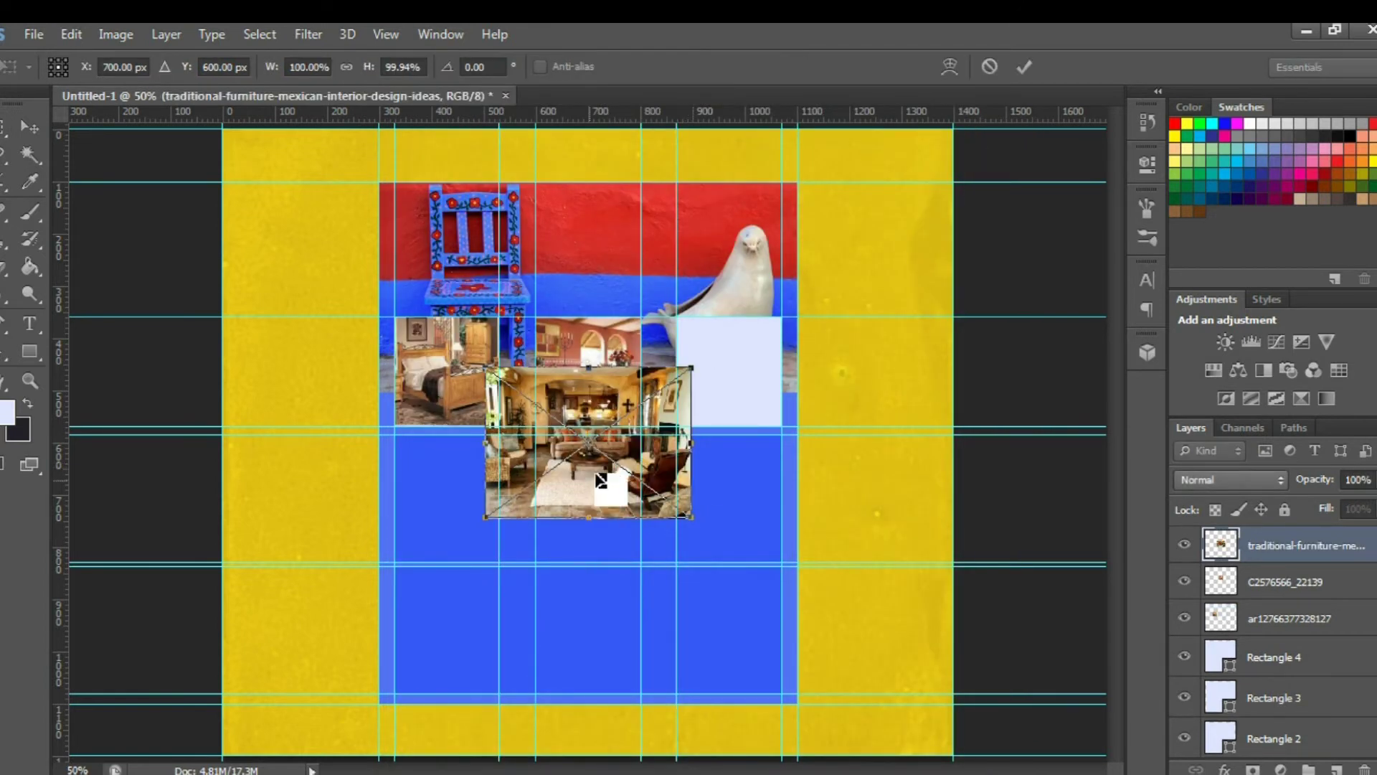
drag(615, 473, 752, 408)
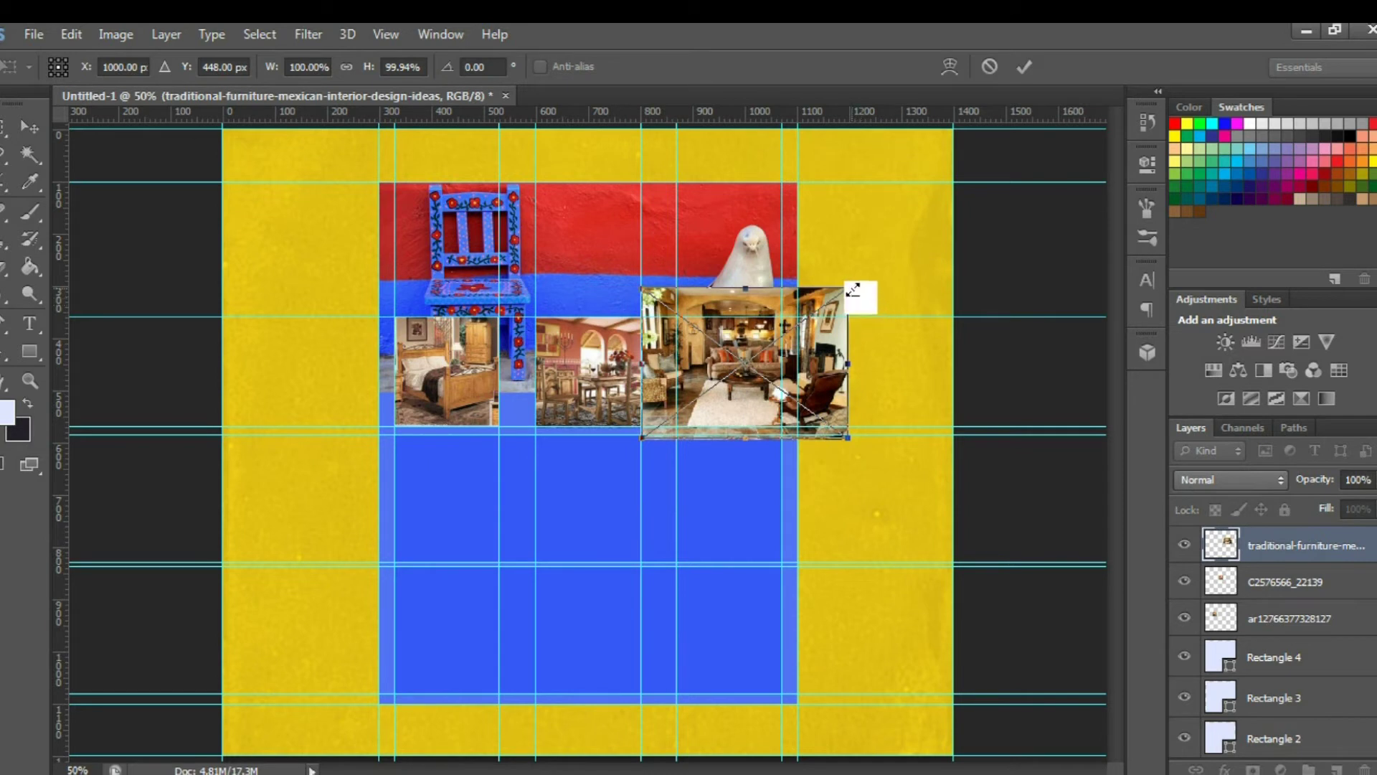
drag(848, 289, 798, 317)
mouse_move(755, 380)
mouse_down()
mouse_move(763, 371)
mouse_move(743, 371)
mouse_up()
Commit and rasterize the furniture photo, then trim it to the third frame
click(1022, 69)
right_click(1272, 542)
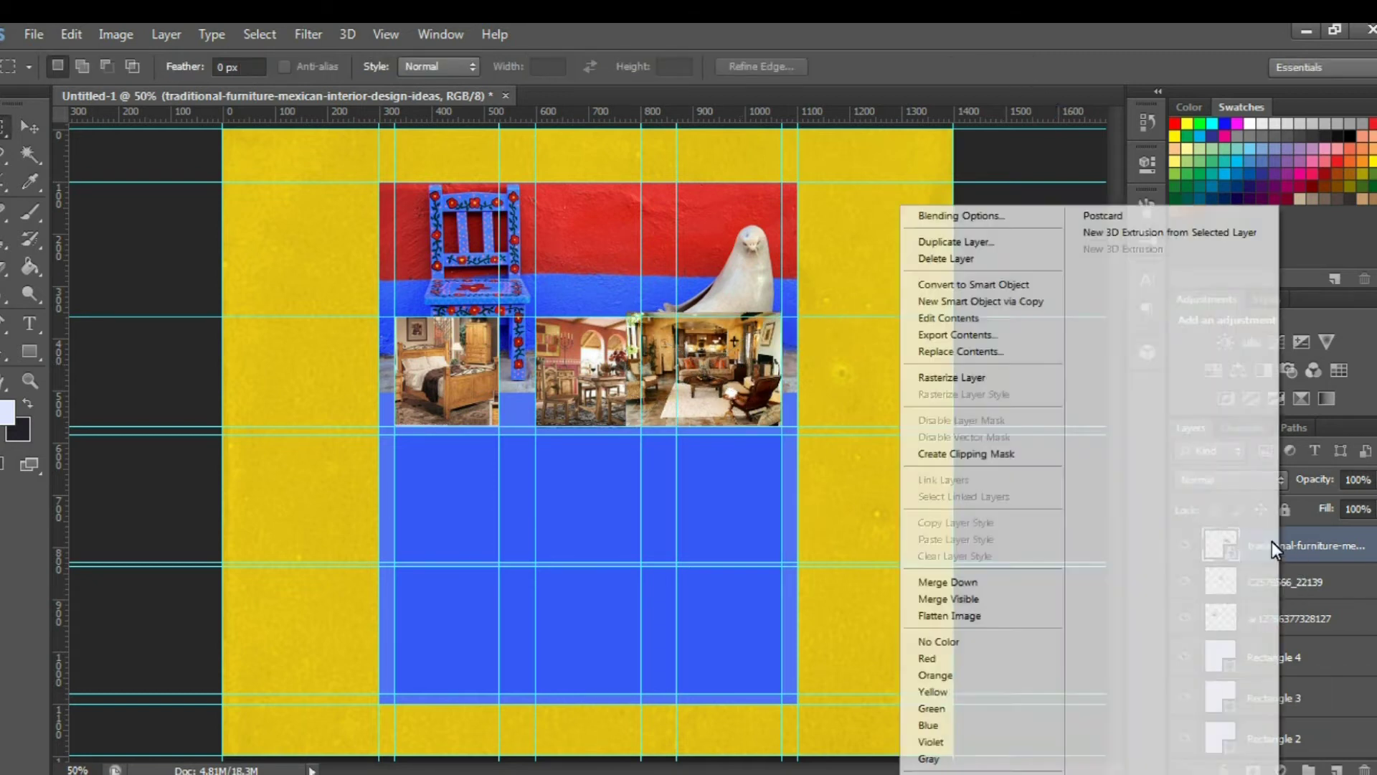
click(984, 376)
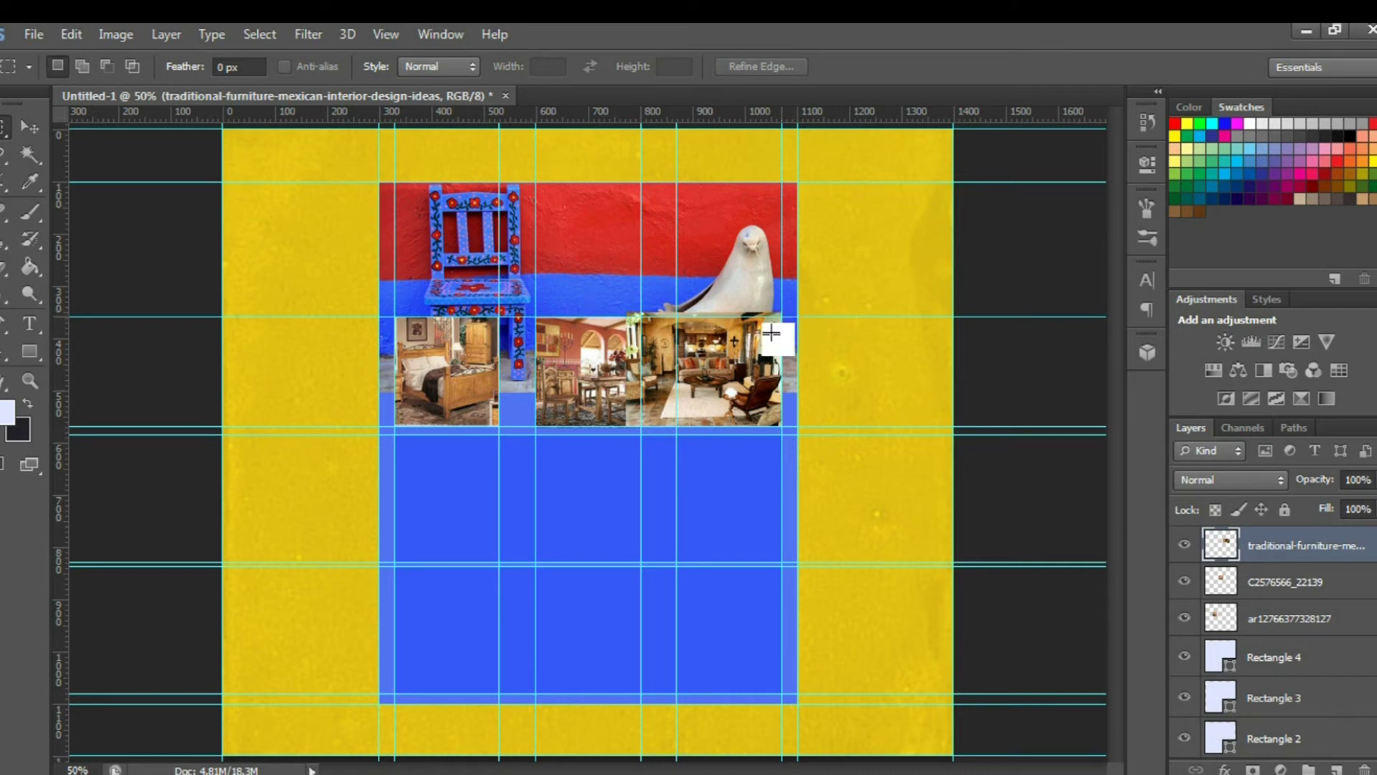
drag(782, 316, 678, 427)
click(261, 45)
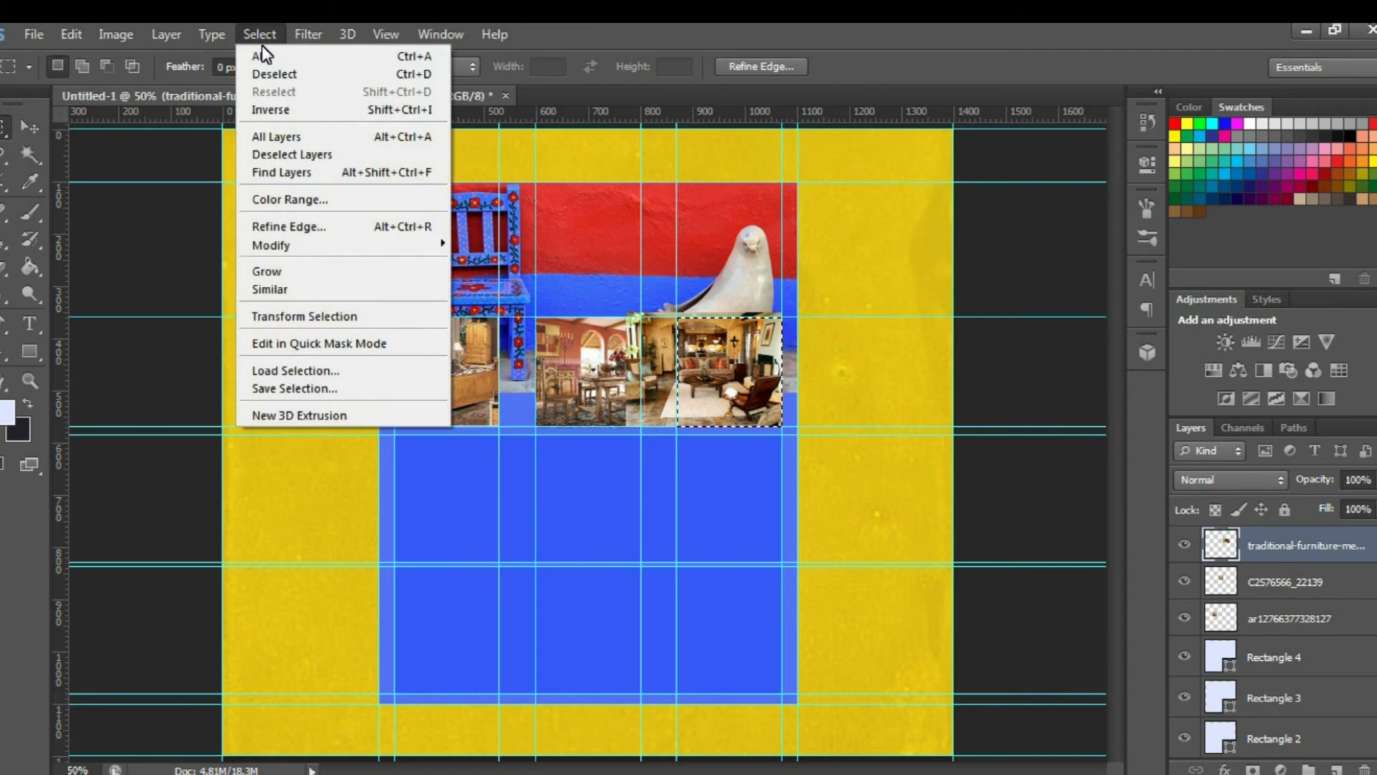
click(269, 107)
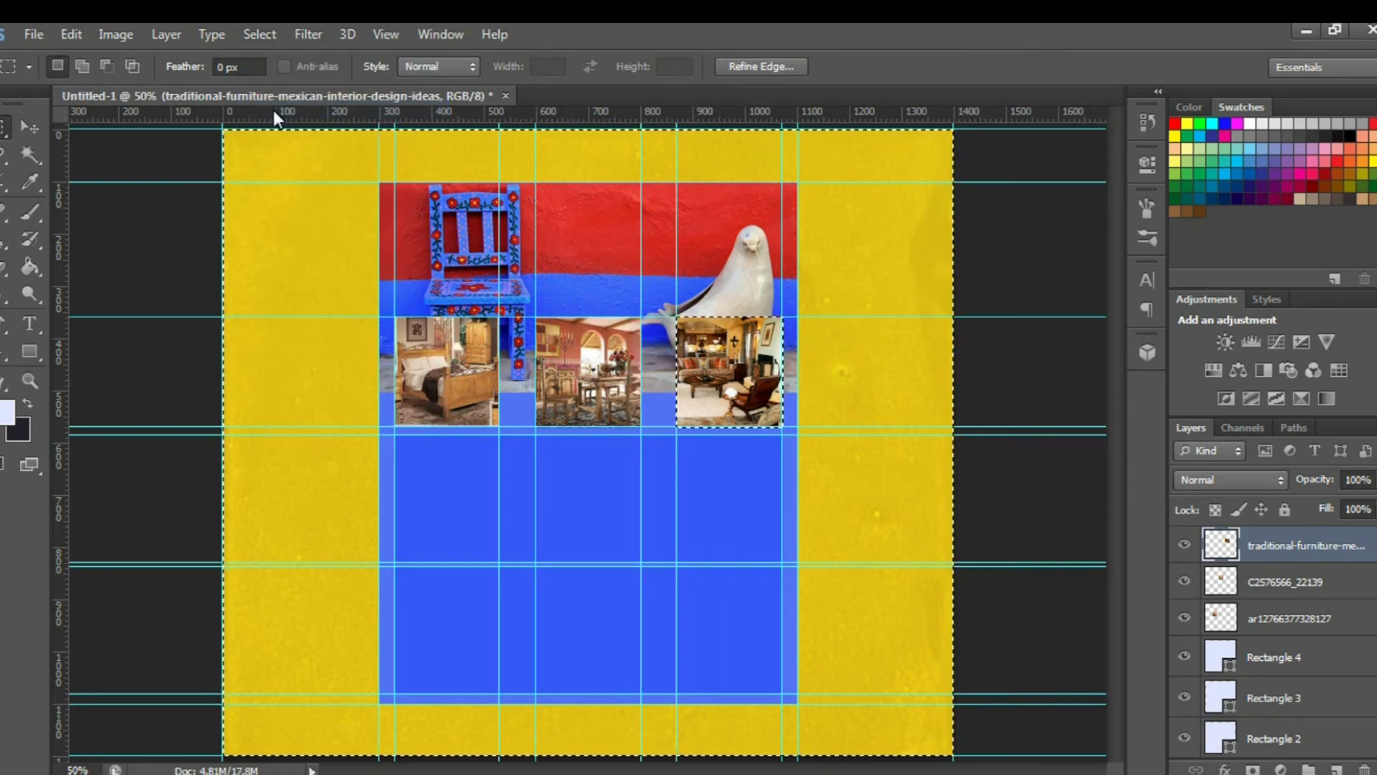
click(248, 33)
click(271, 74)
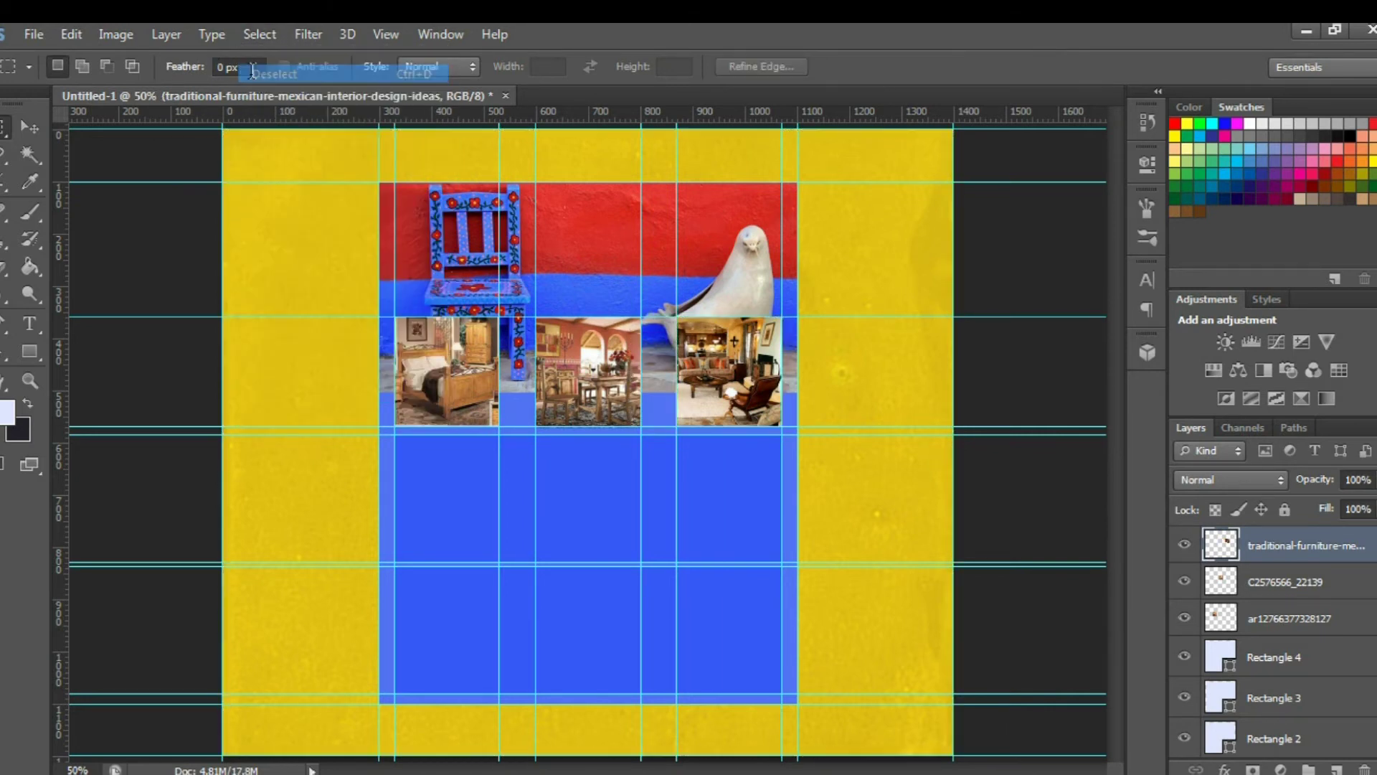
Rasterize Rectangles 4, 3 and 2, then load Rectangle 4's pixels as a selection
right_click(1268, 666)
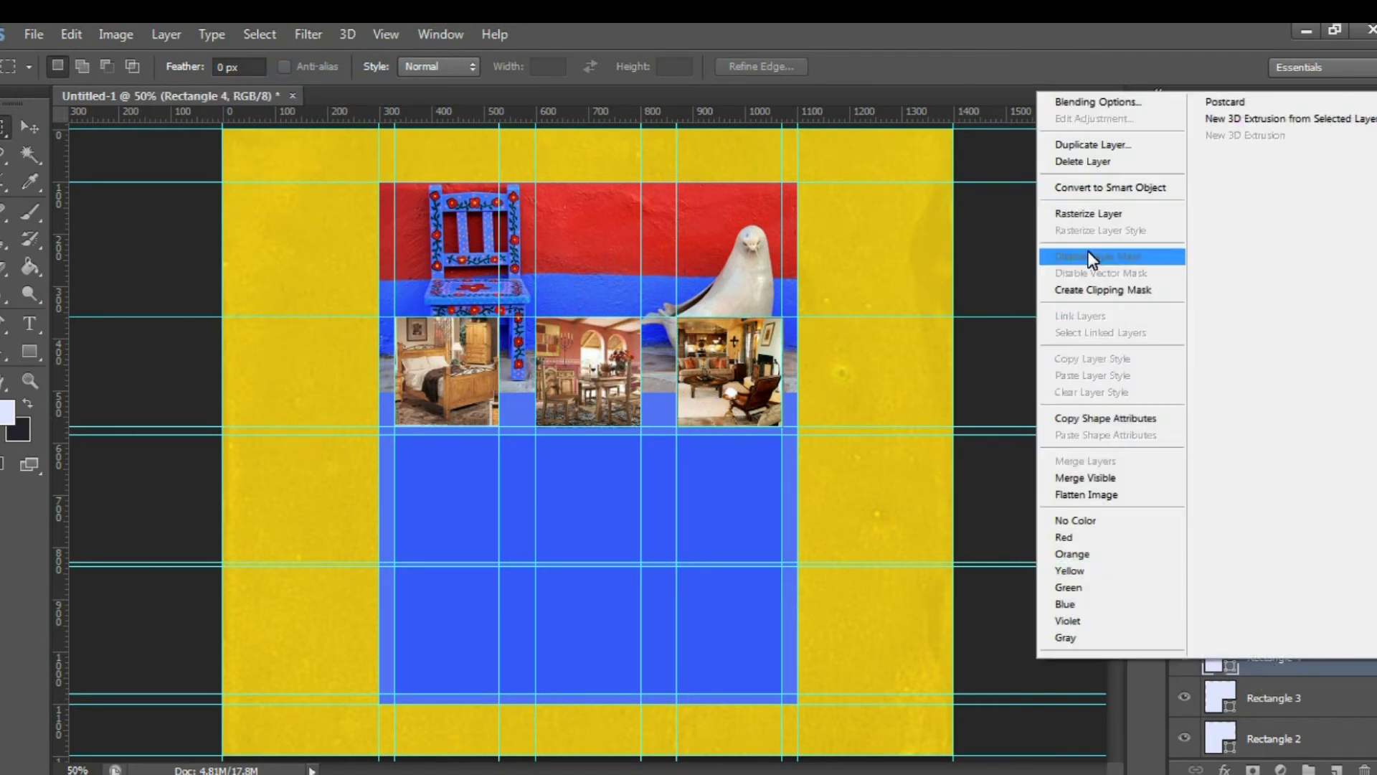
click(1086, 215)
right_click(1270, 695)
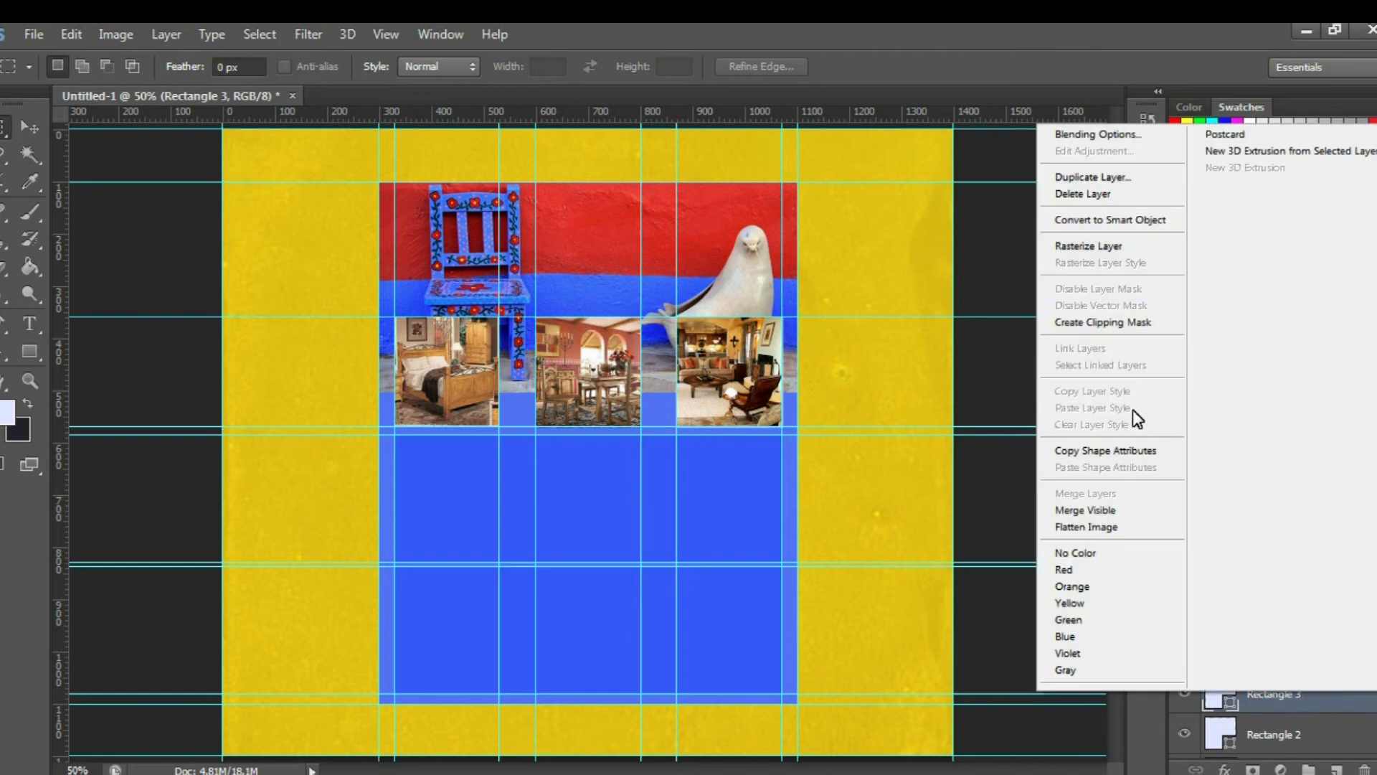
click(1110, 240)
right_click(1239, 729)
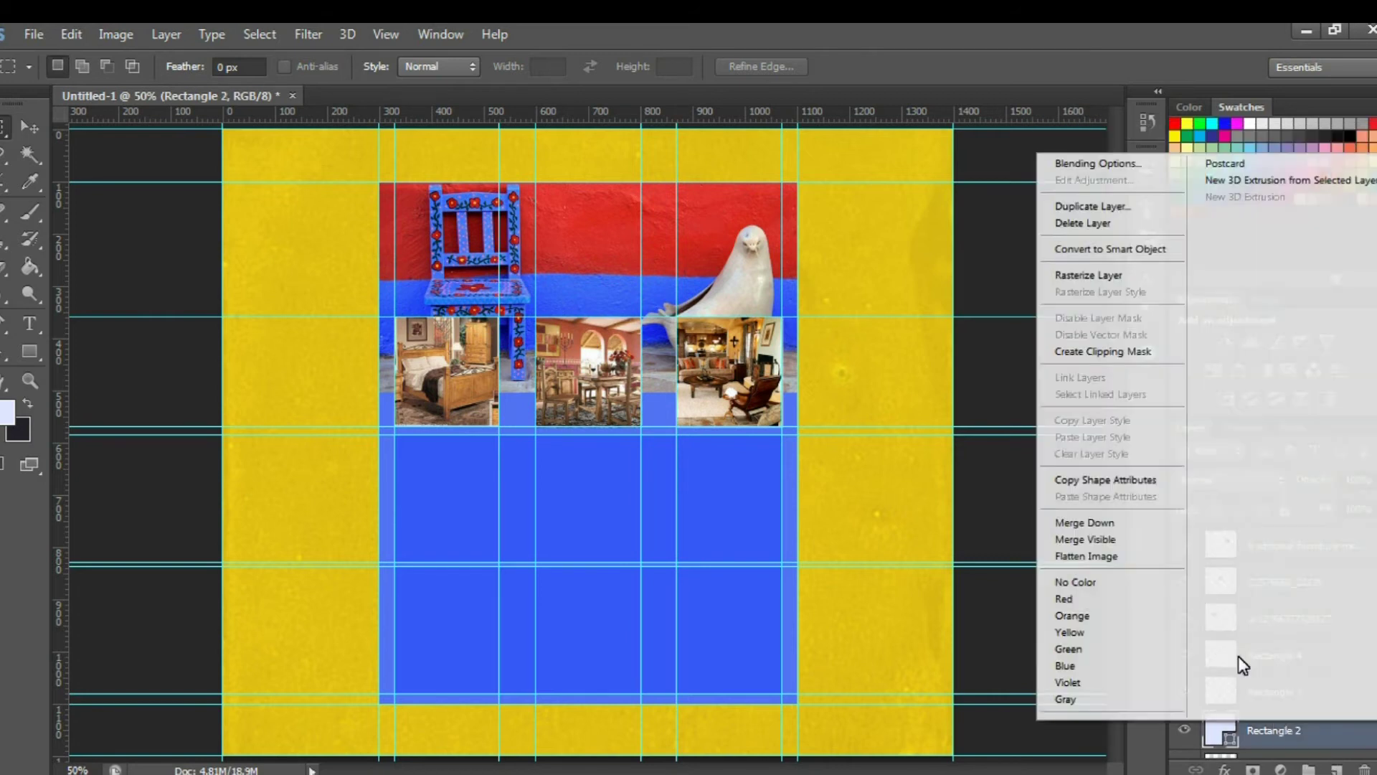
click(1105, 279)
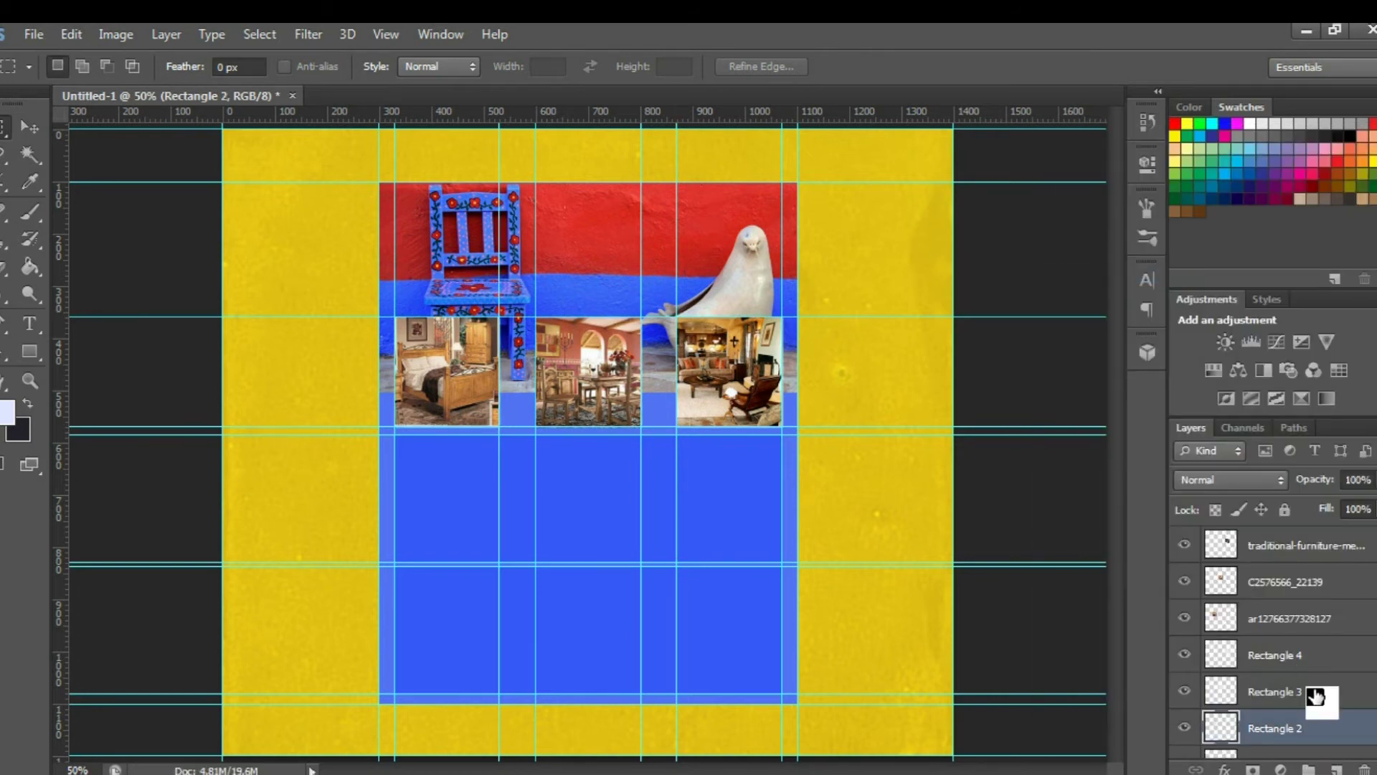
click(1286, 660)
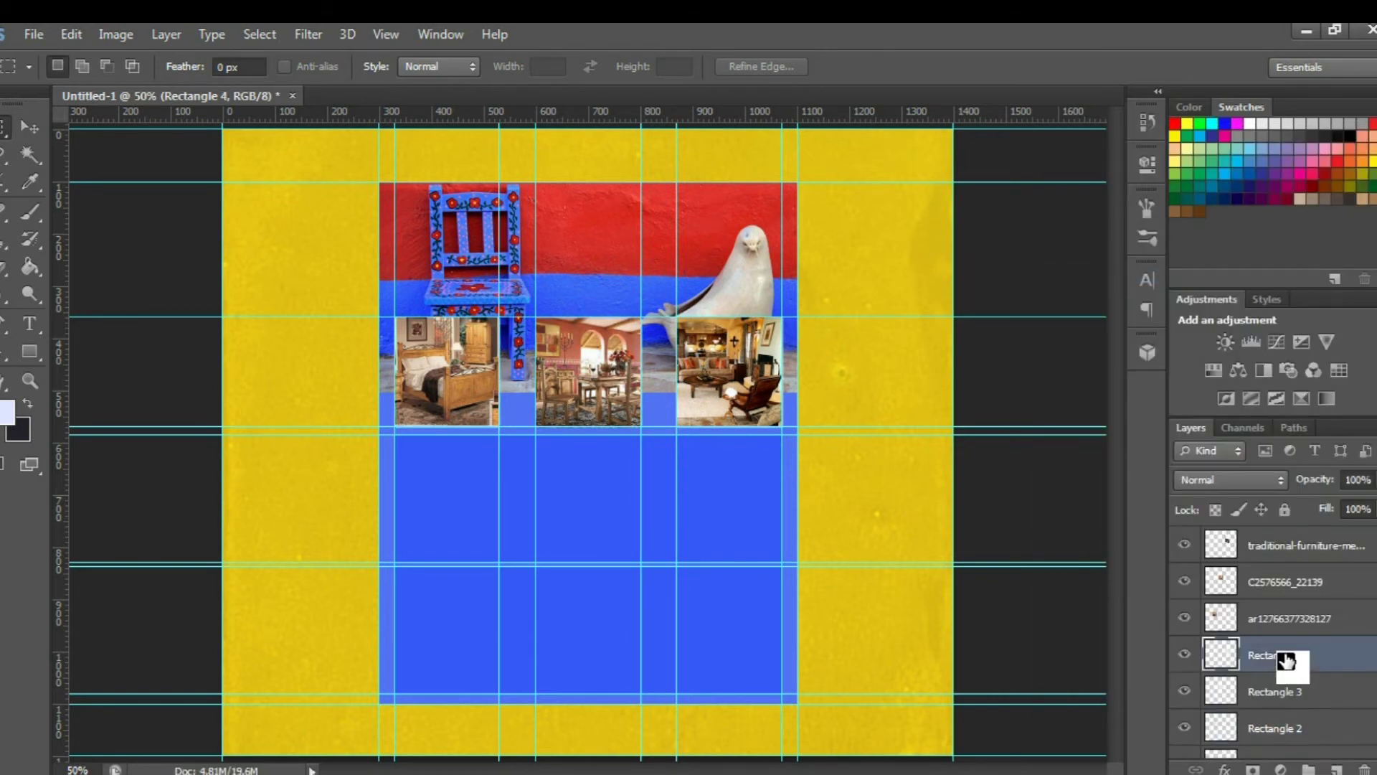
ctrl+click(1223, 664)
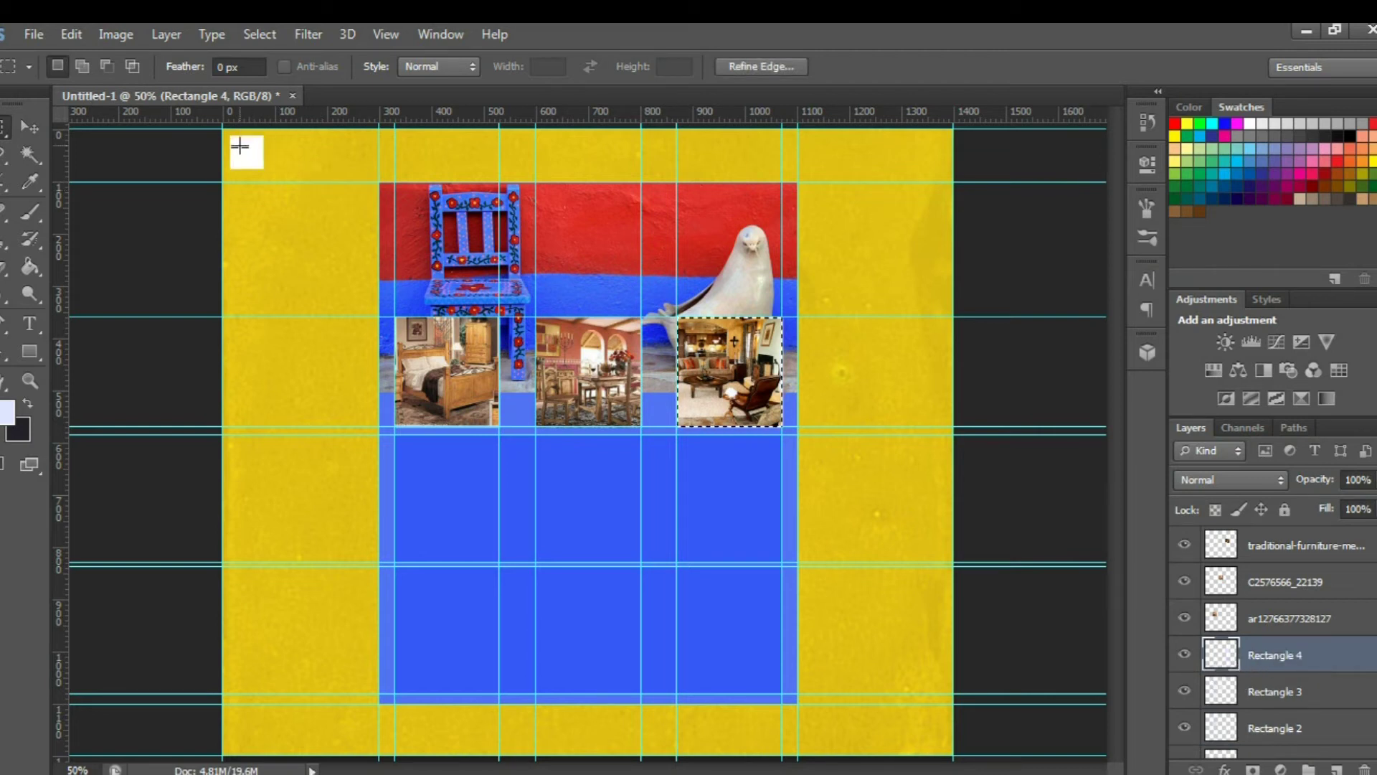
Add a new layer named shadow above Rectangle 3
click(1298, 694)
click(1328, 769)
double_click(1268, 692)
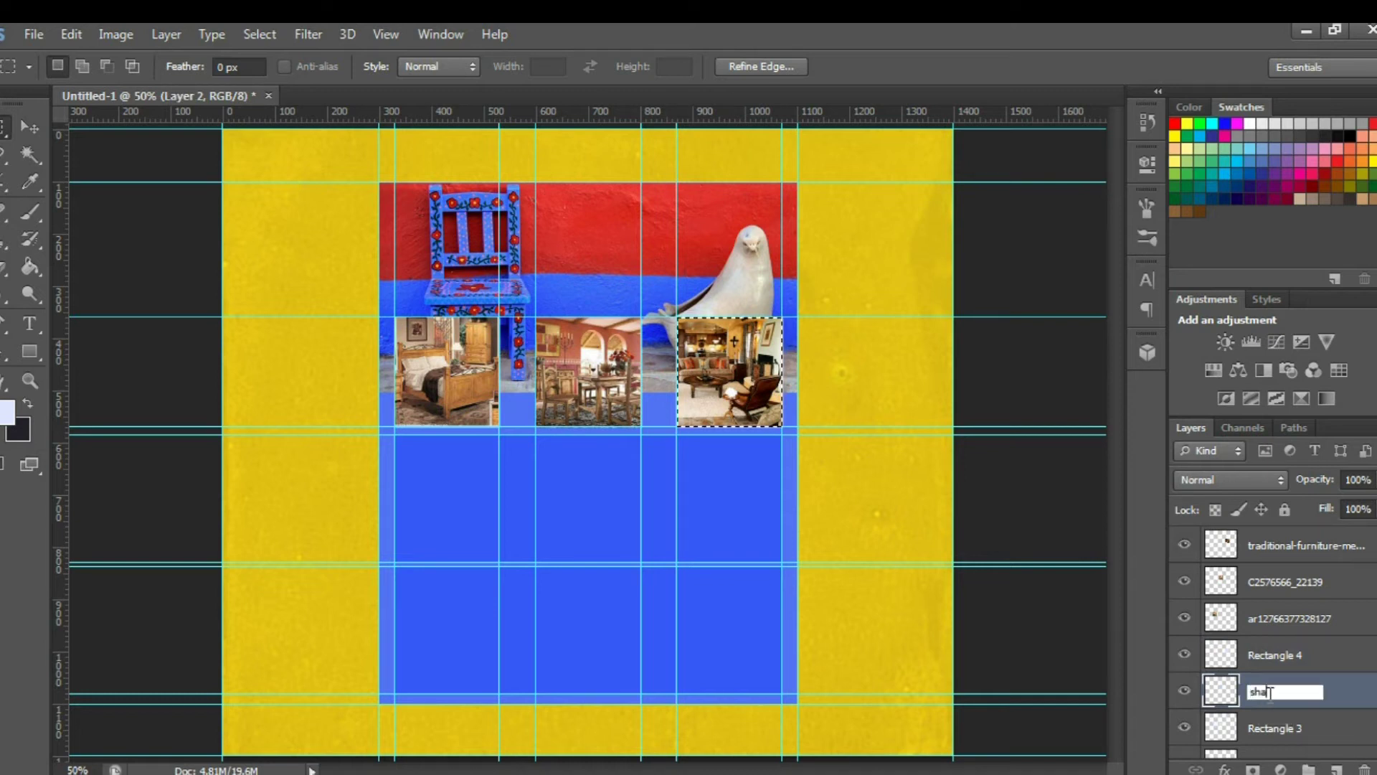
key(Return)
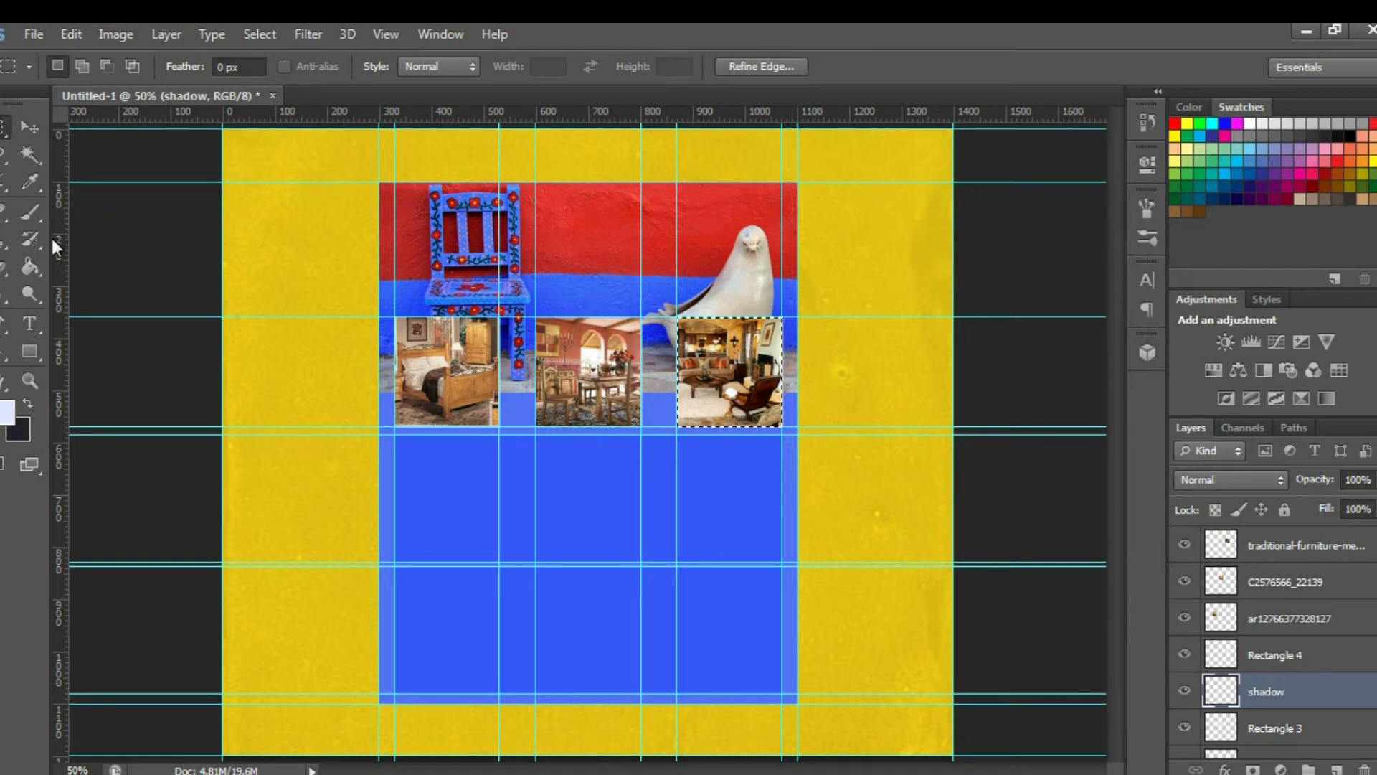
Fill the selection black on the shadow layer, deselect, and soften it with Gaussian Blur
click(42, 270)
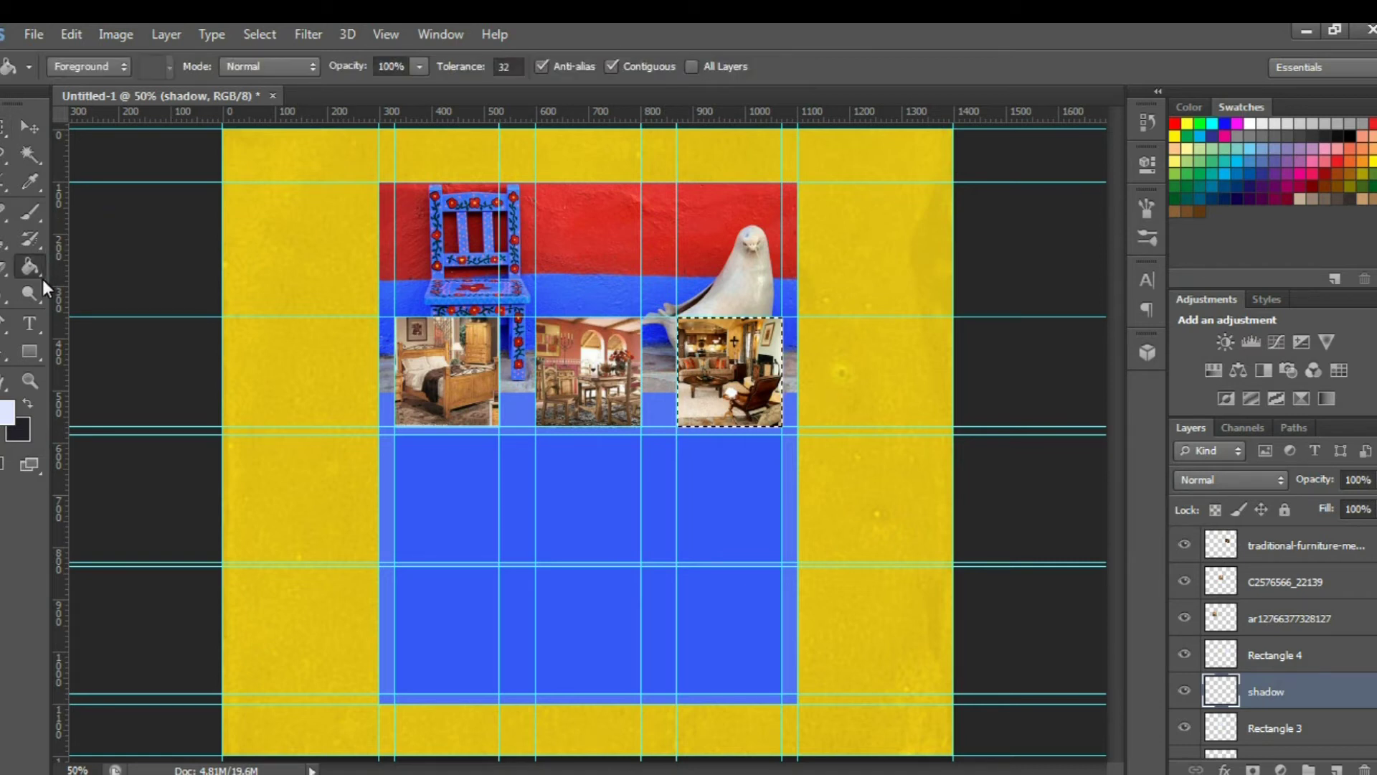
click(27, 404)
click(739, 367)
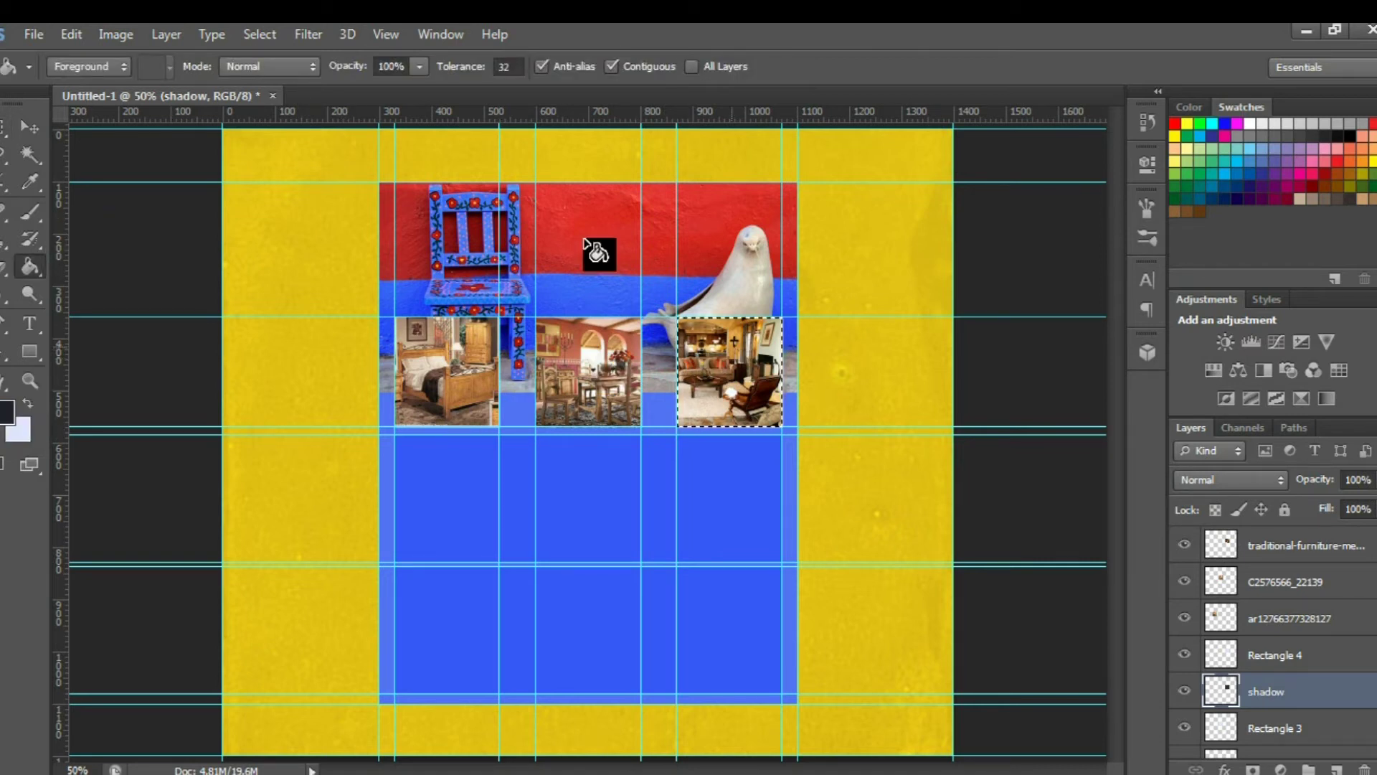
click(273, 33)
click(271, 62)
click(310, 34)
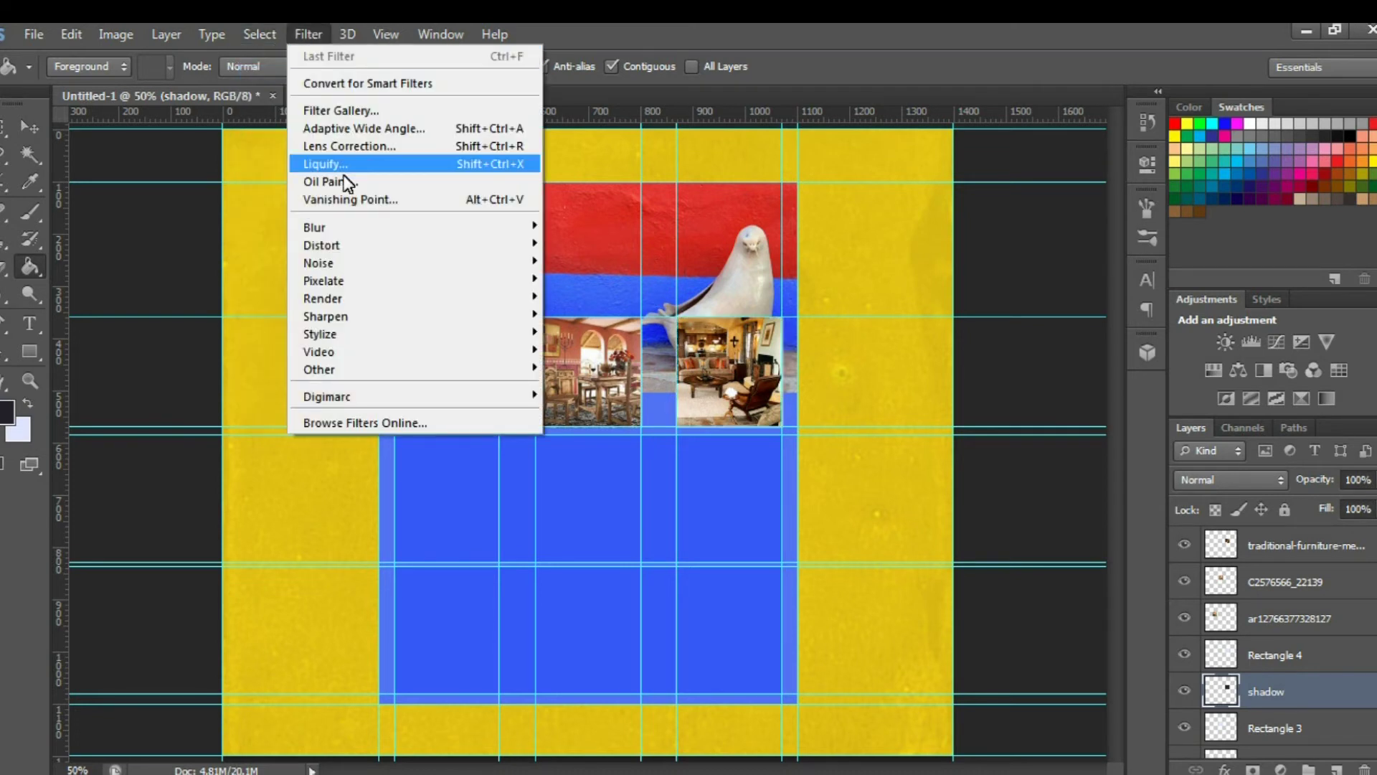
mouse_move(372, 228)
click(584, 354)
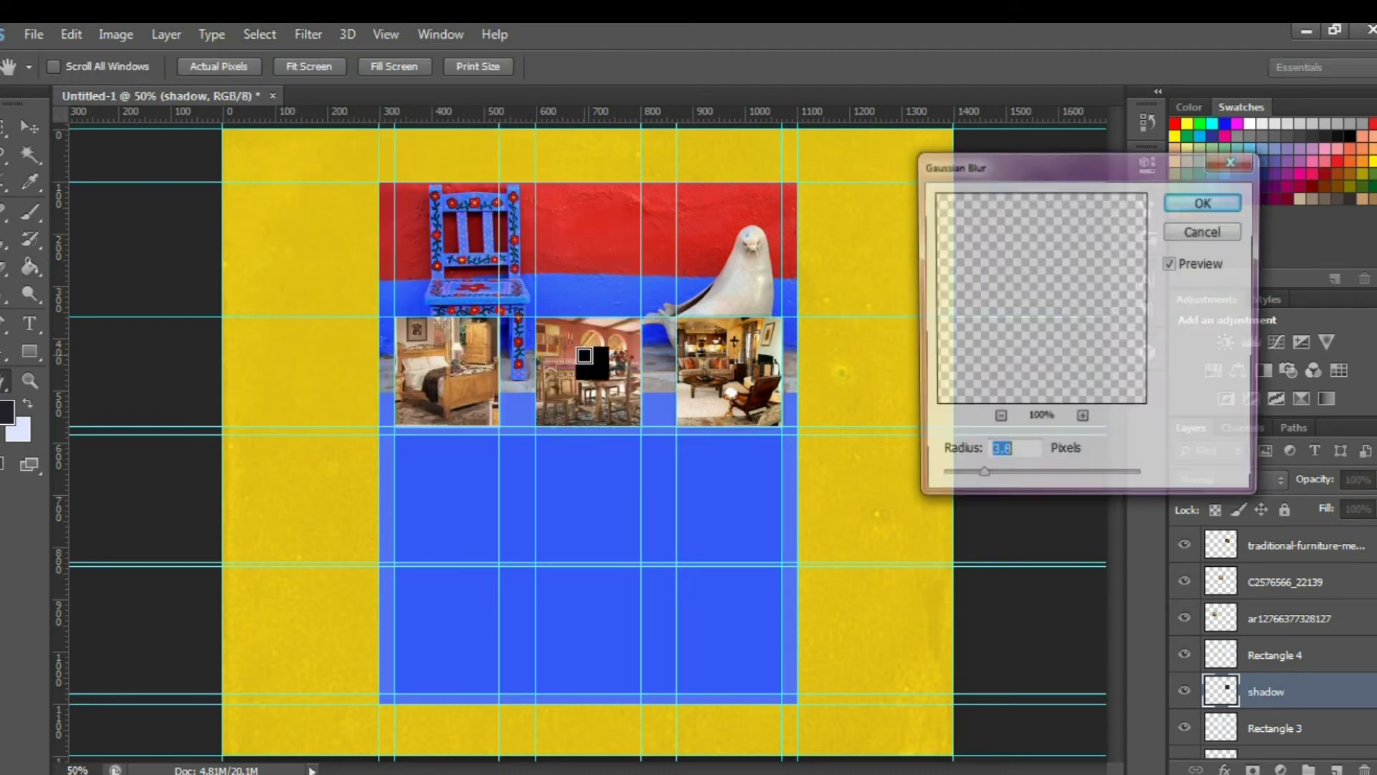
click(1196, 203)
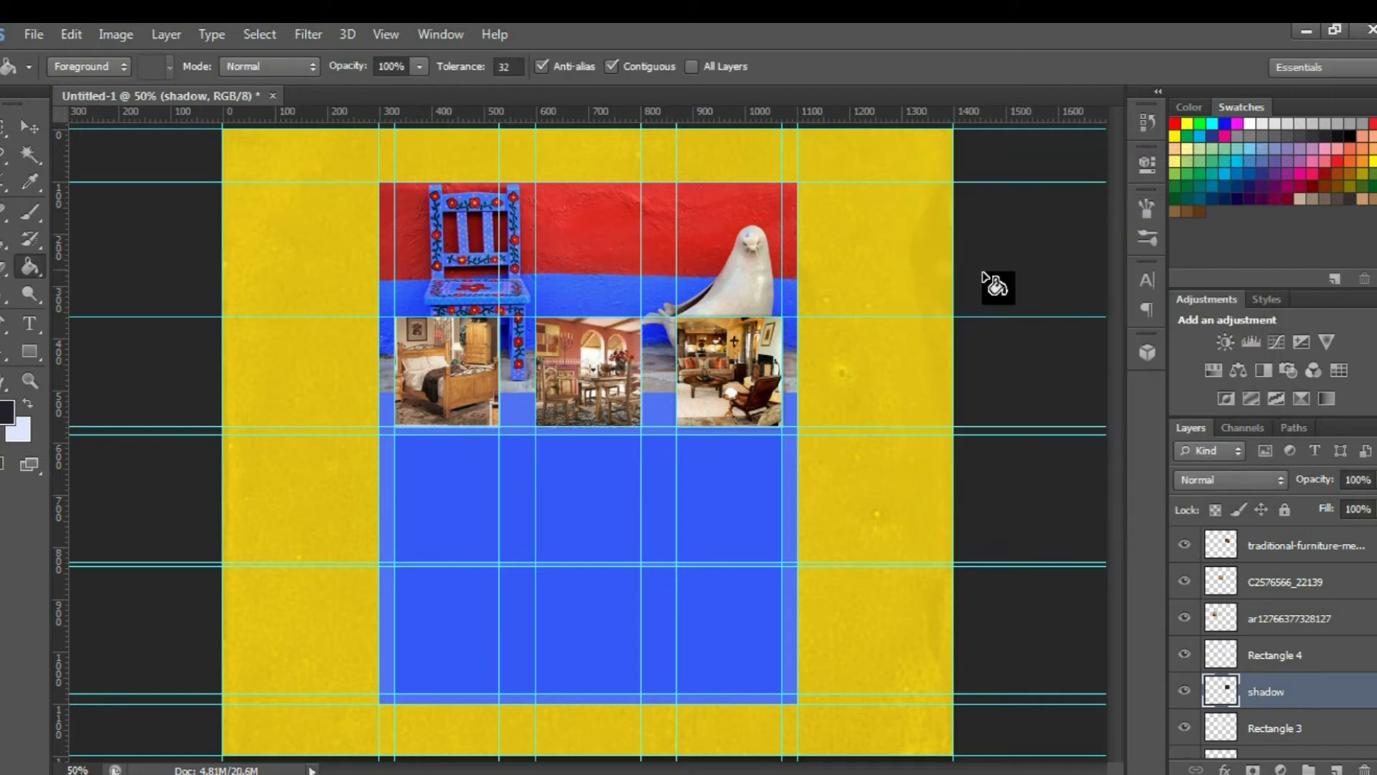
Hide the guides
click(372, 31)
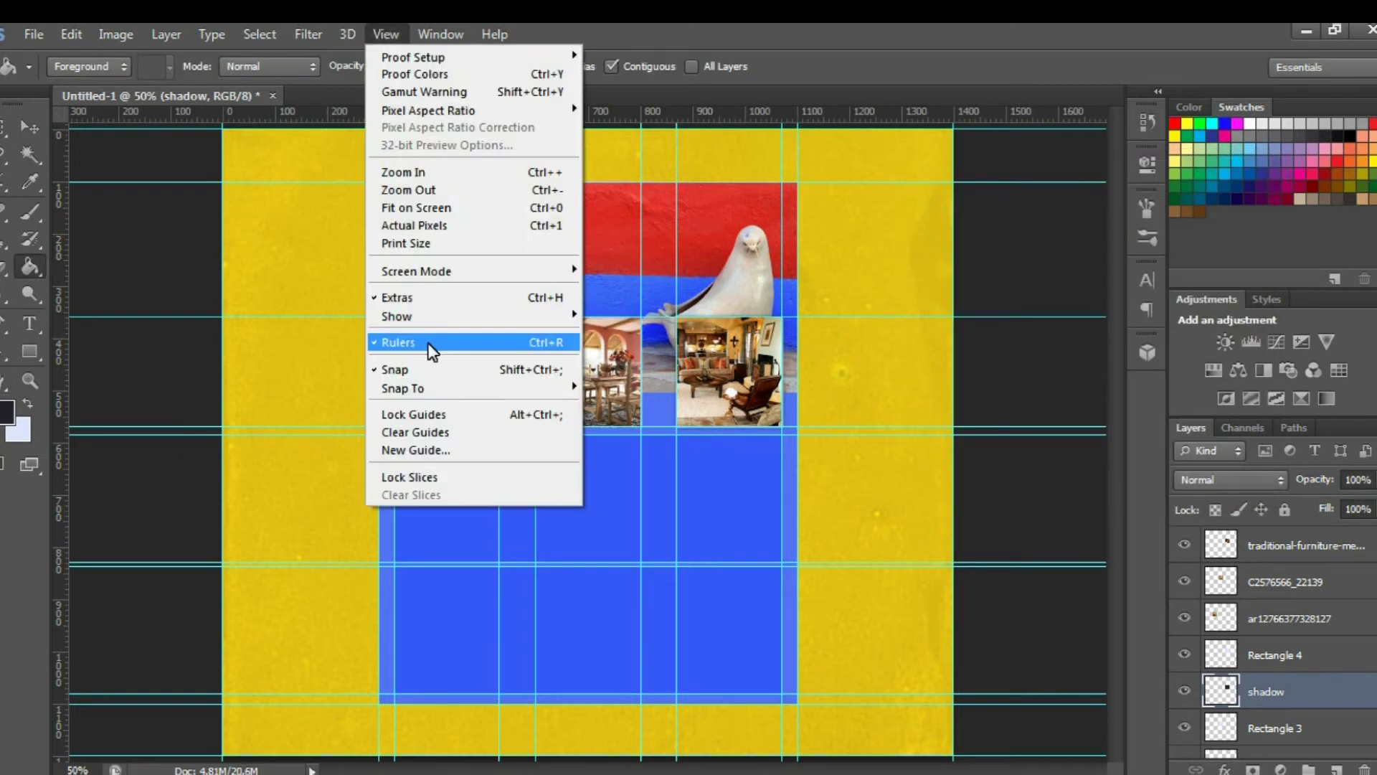
mouse_move(486, 324)
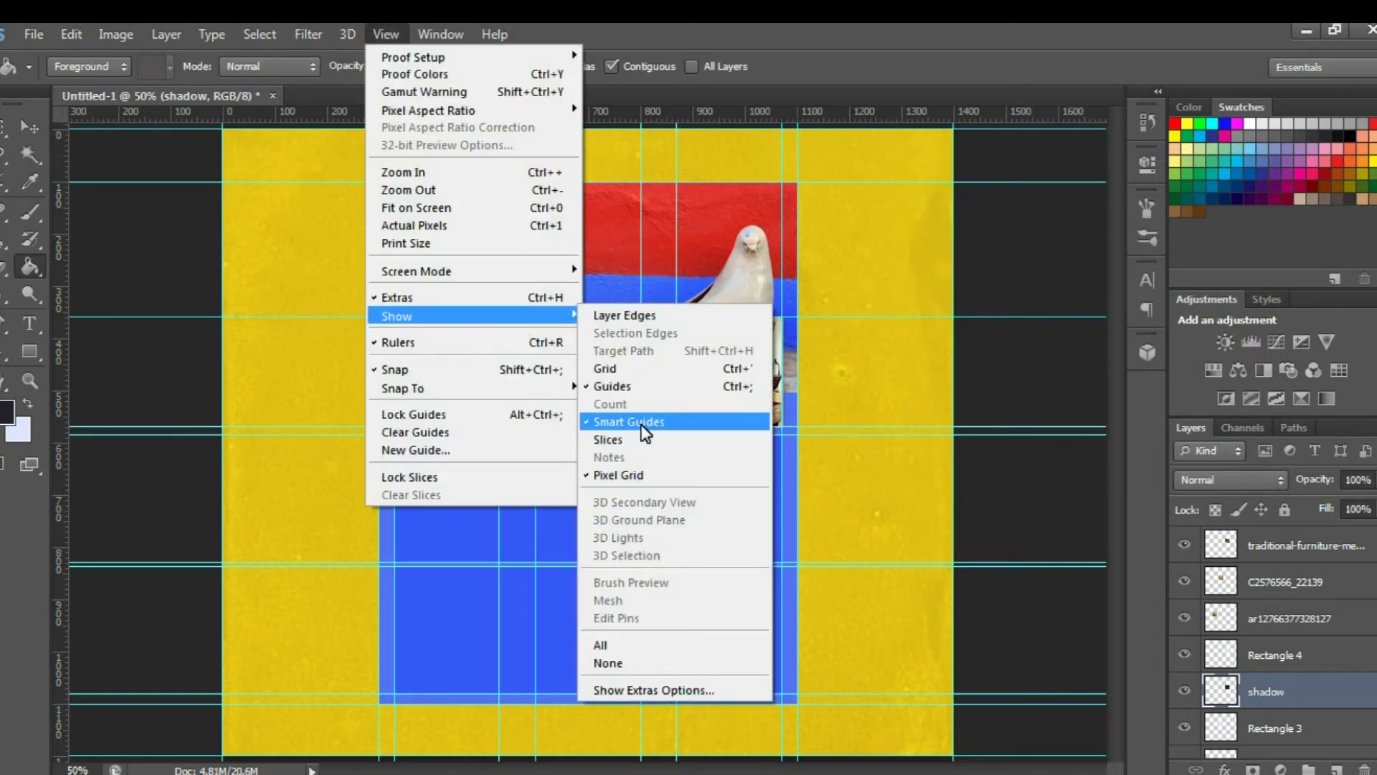
click(640, 385)
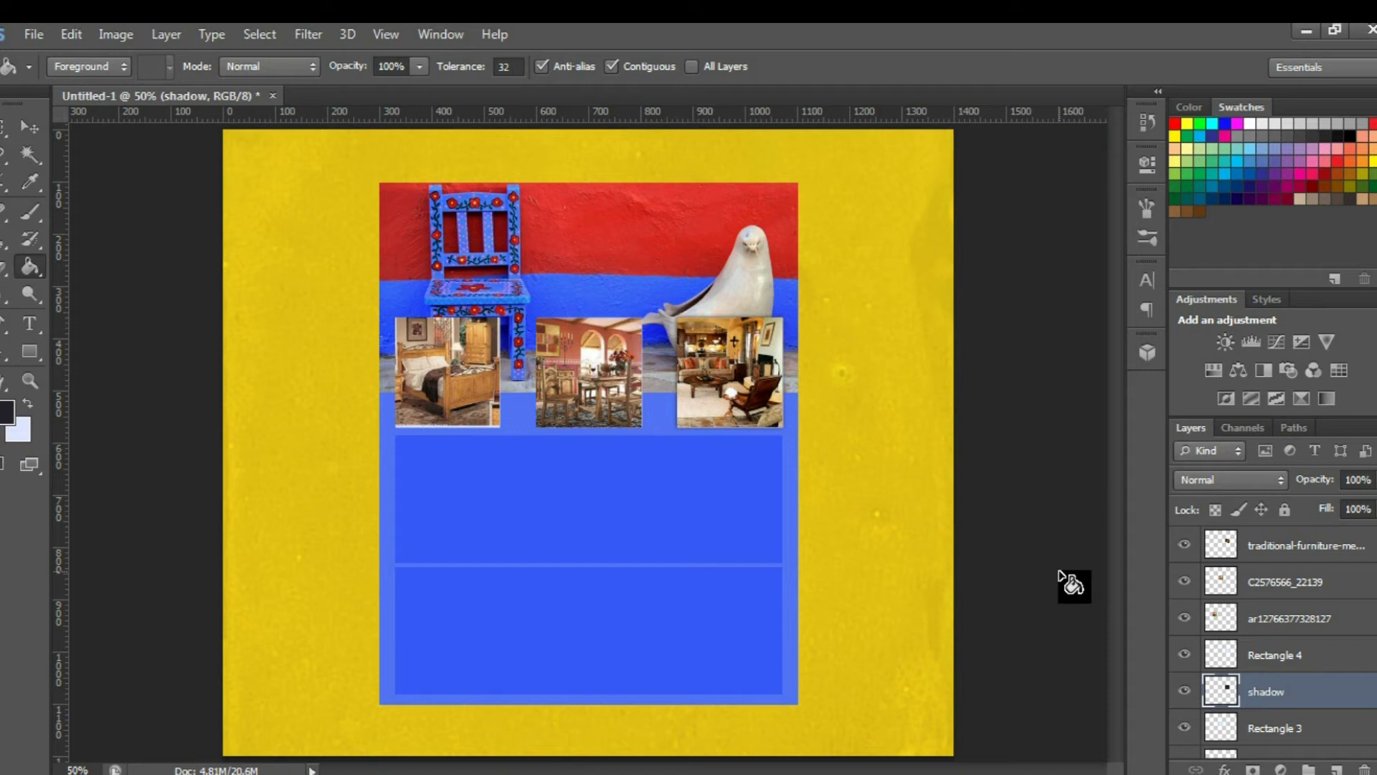
Give the living-room photo a 24 px inside Stroke in the background's yellow e1c100
drag(1248, 692, 1262, 552)
click(1263, 552)
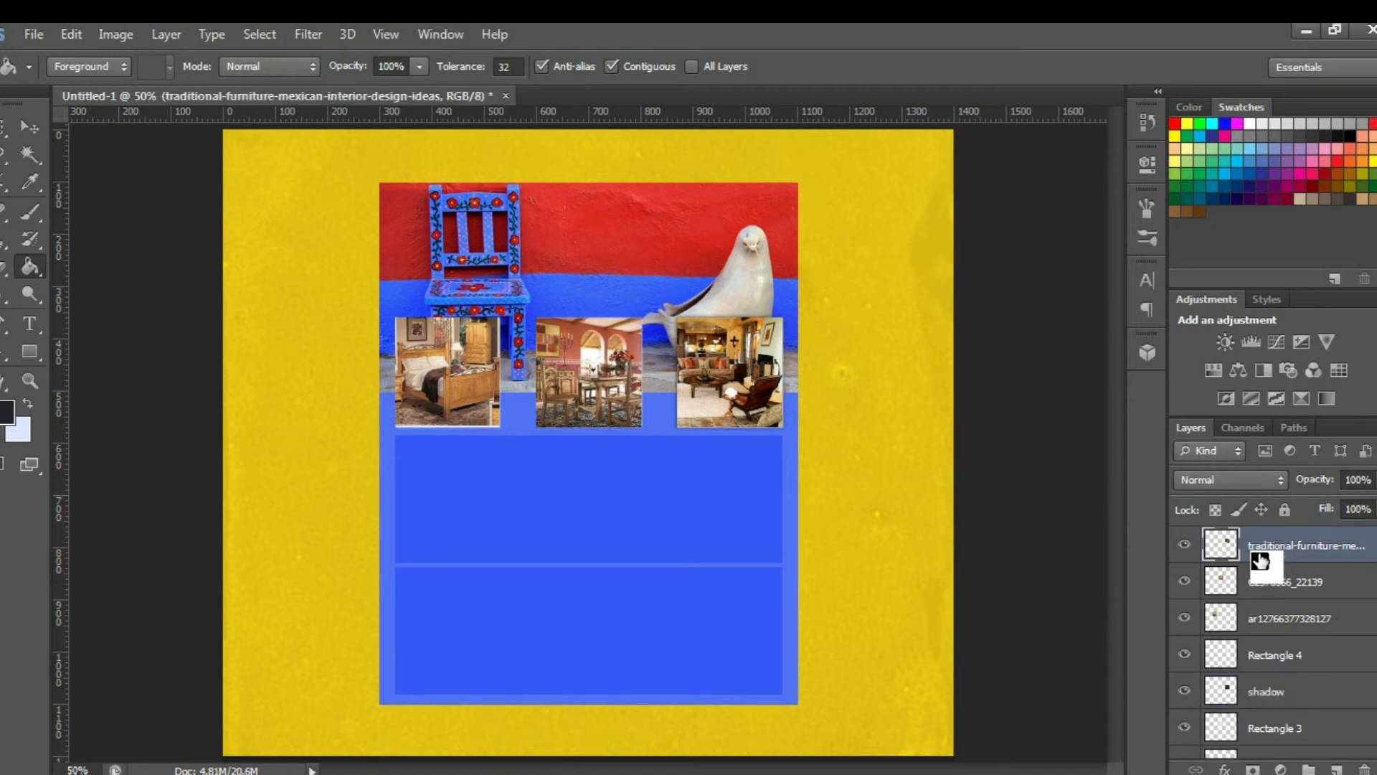
click(1225, 769)
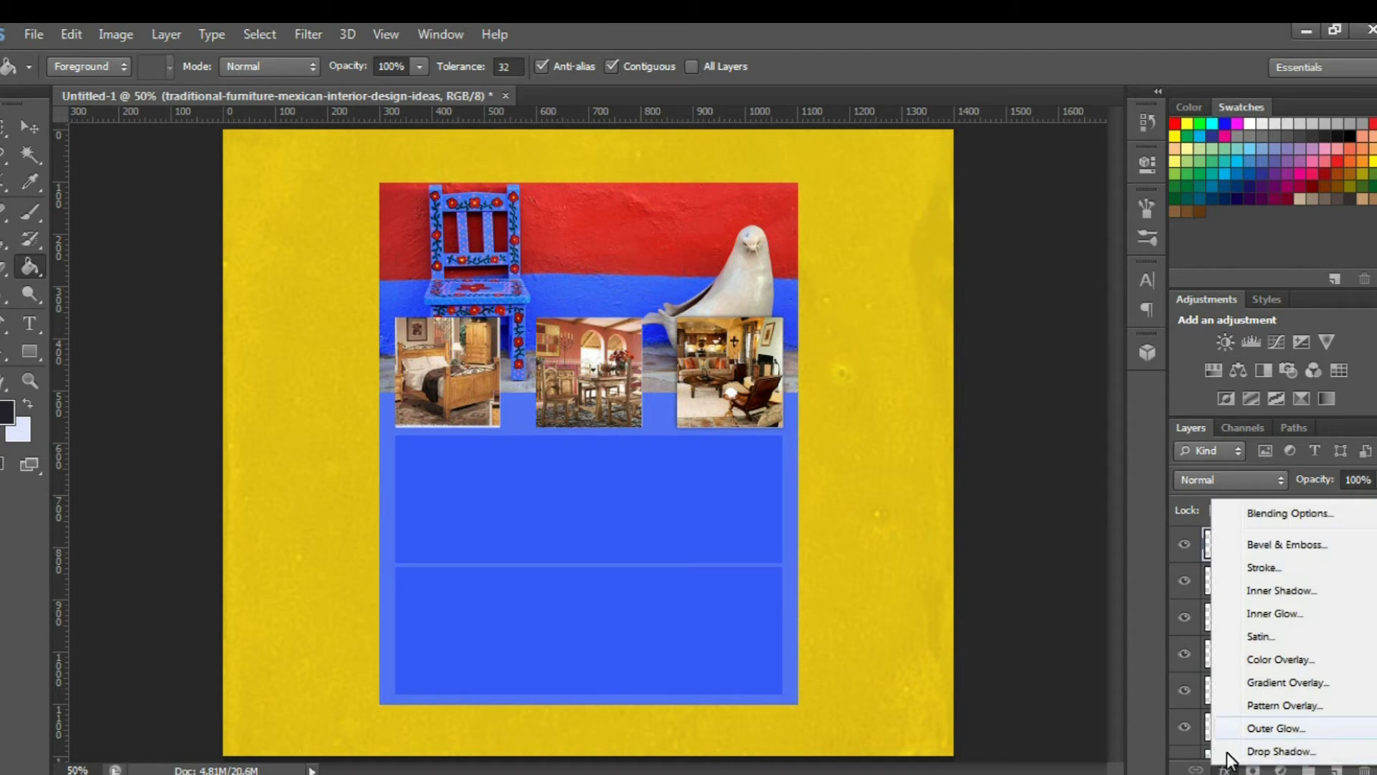
click(1254, 569)
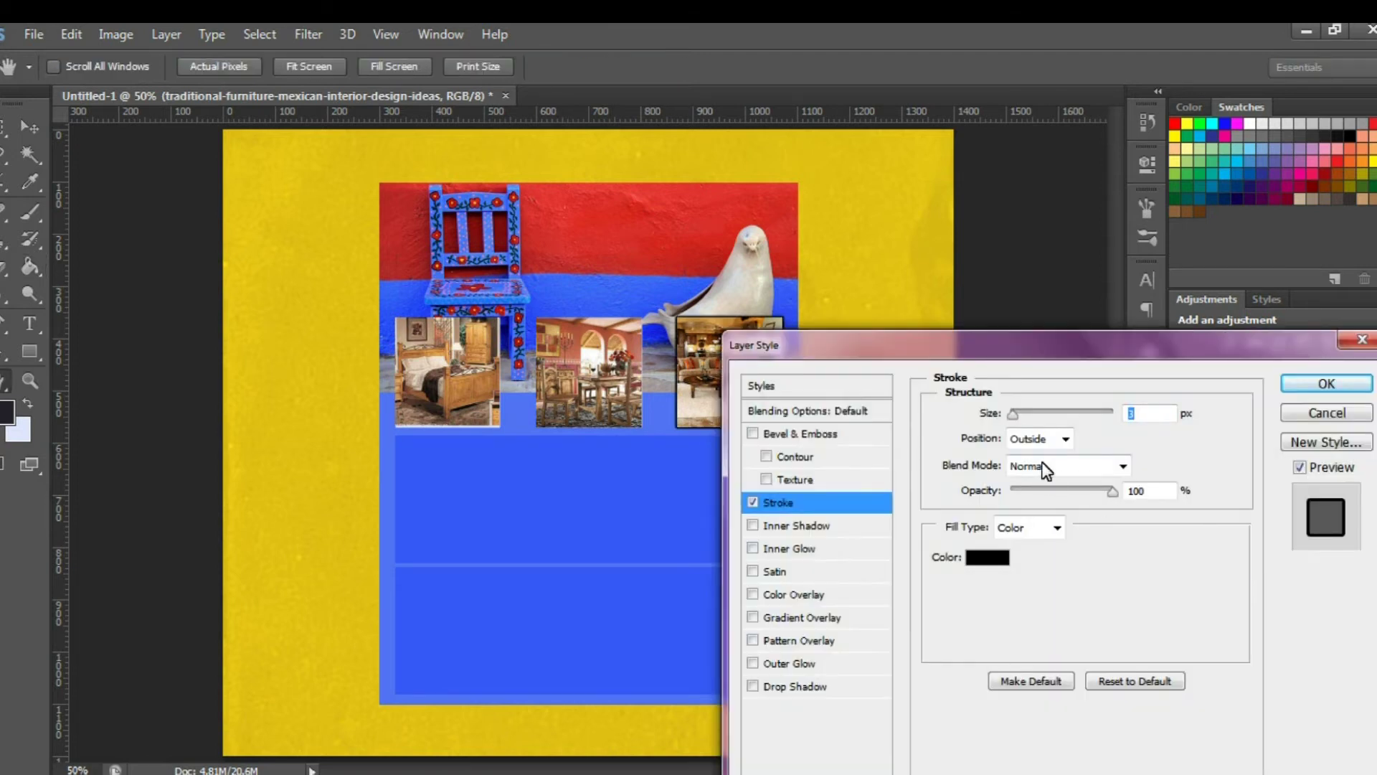
click(1025, 443)
click(1022, 468)
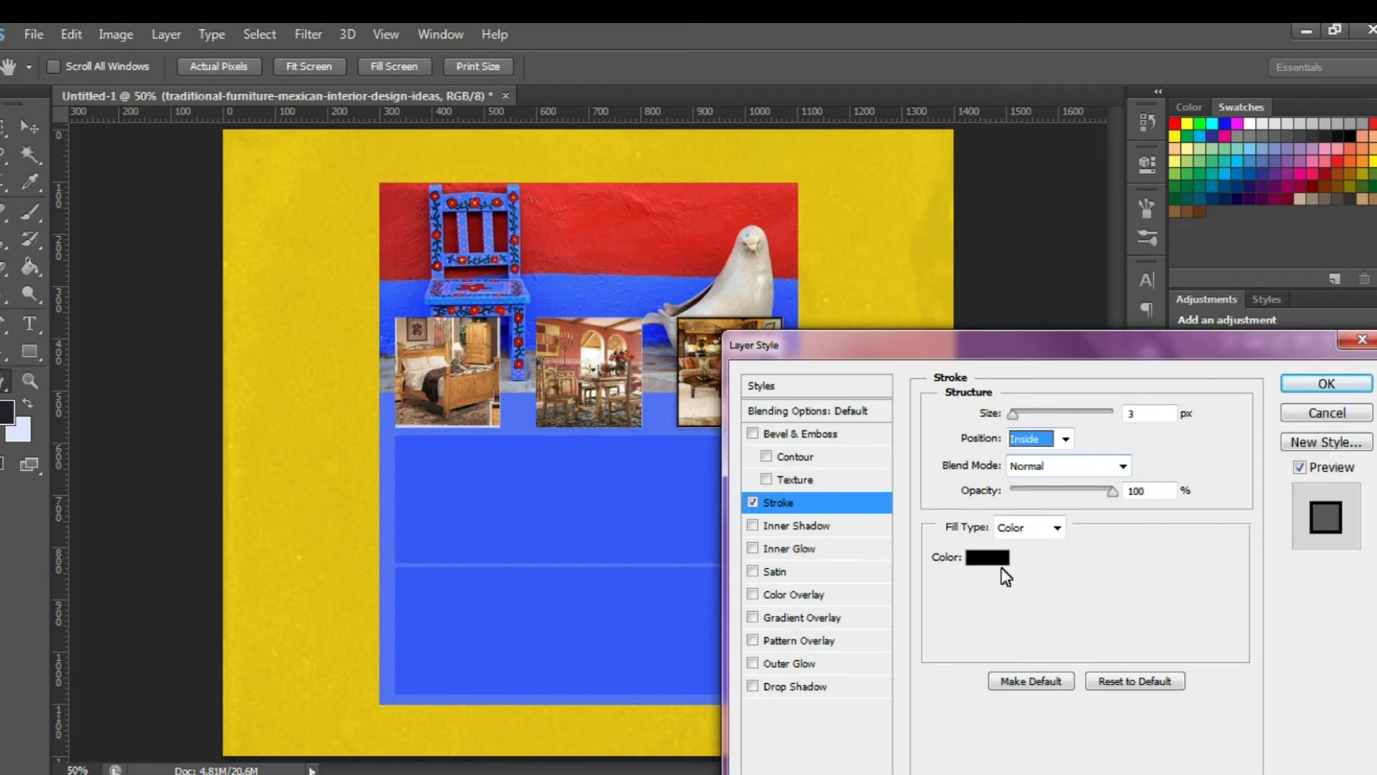
click(993, 557)
click(901, 365)
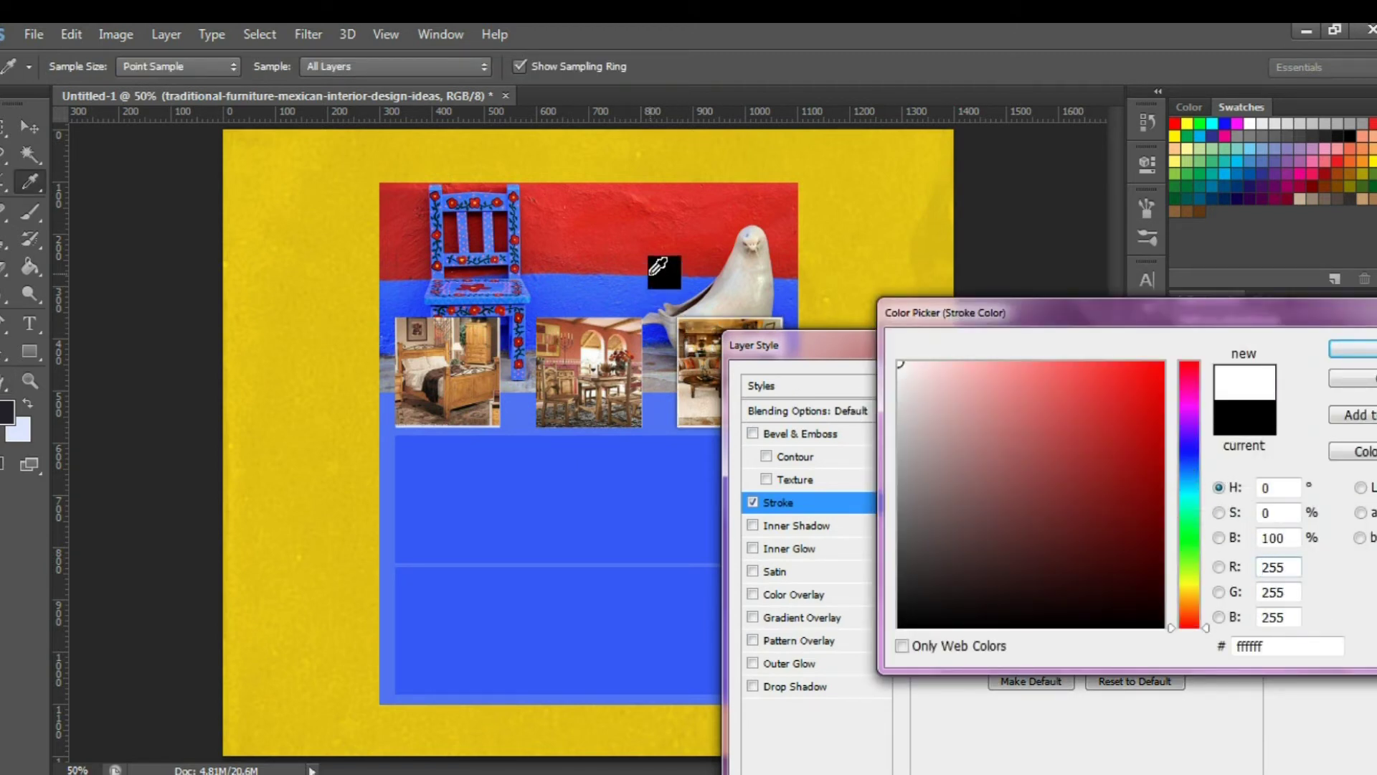
click(349, 363)
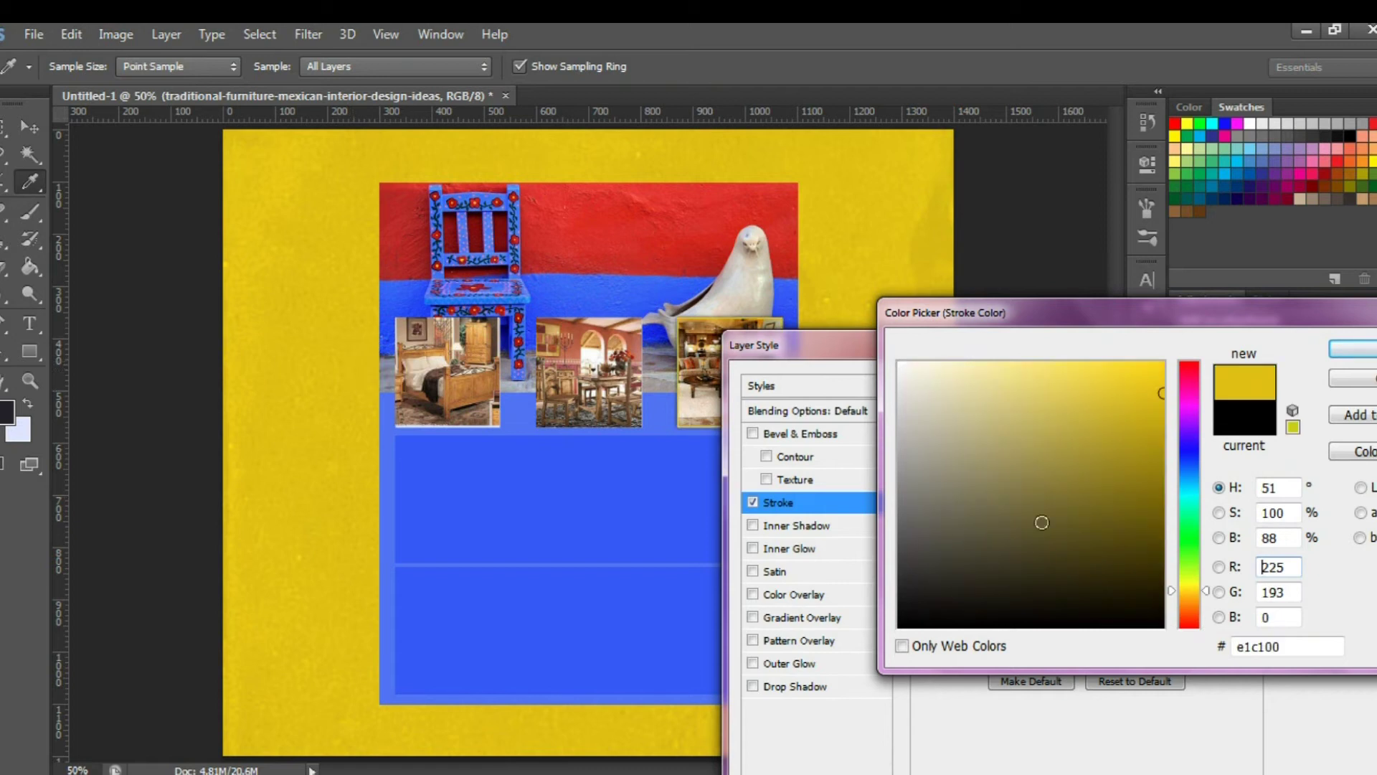
click(1352, 350)
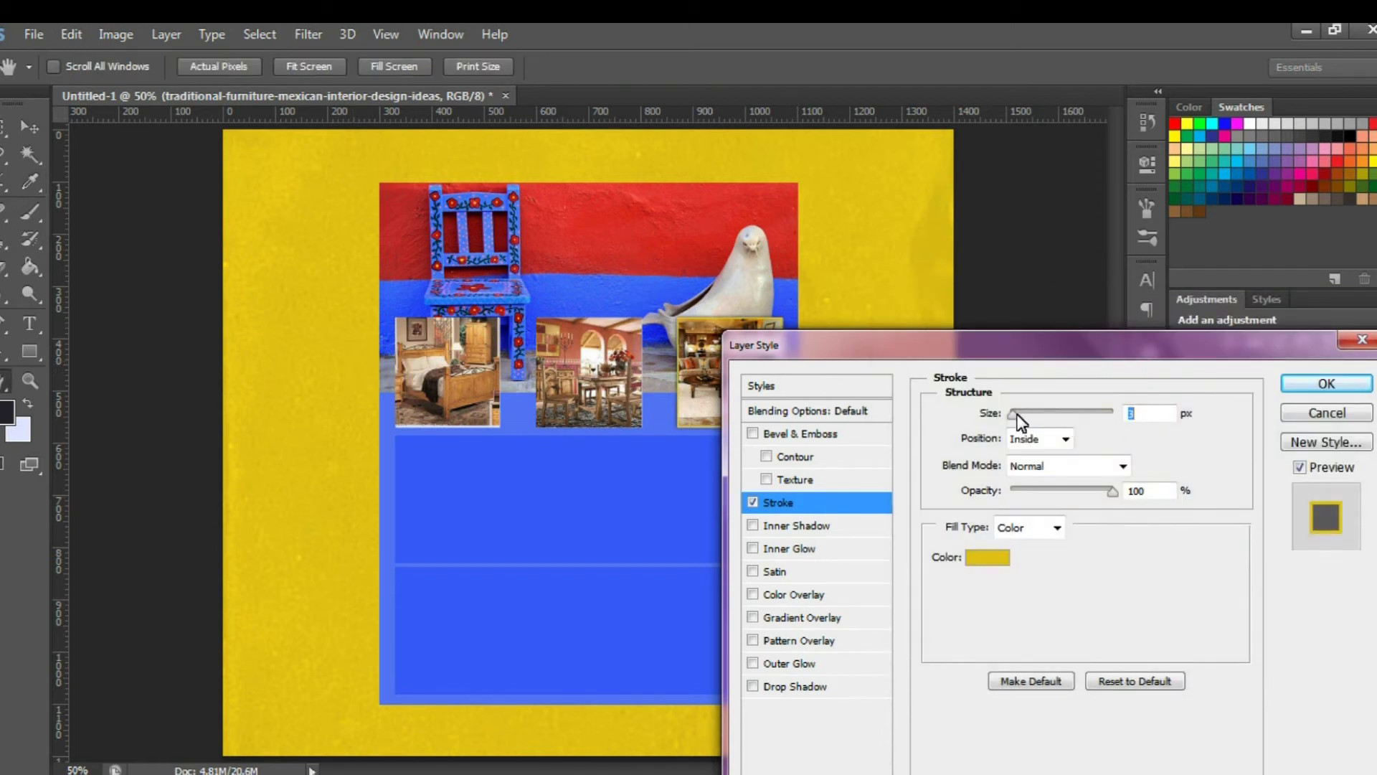
drag(1020, 420, 1023, 422)
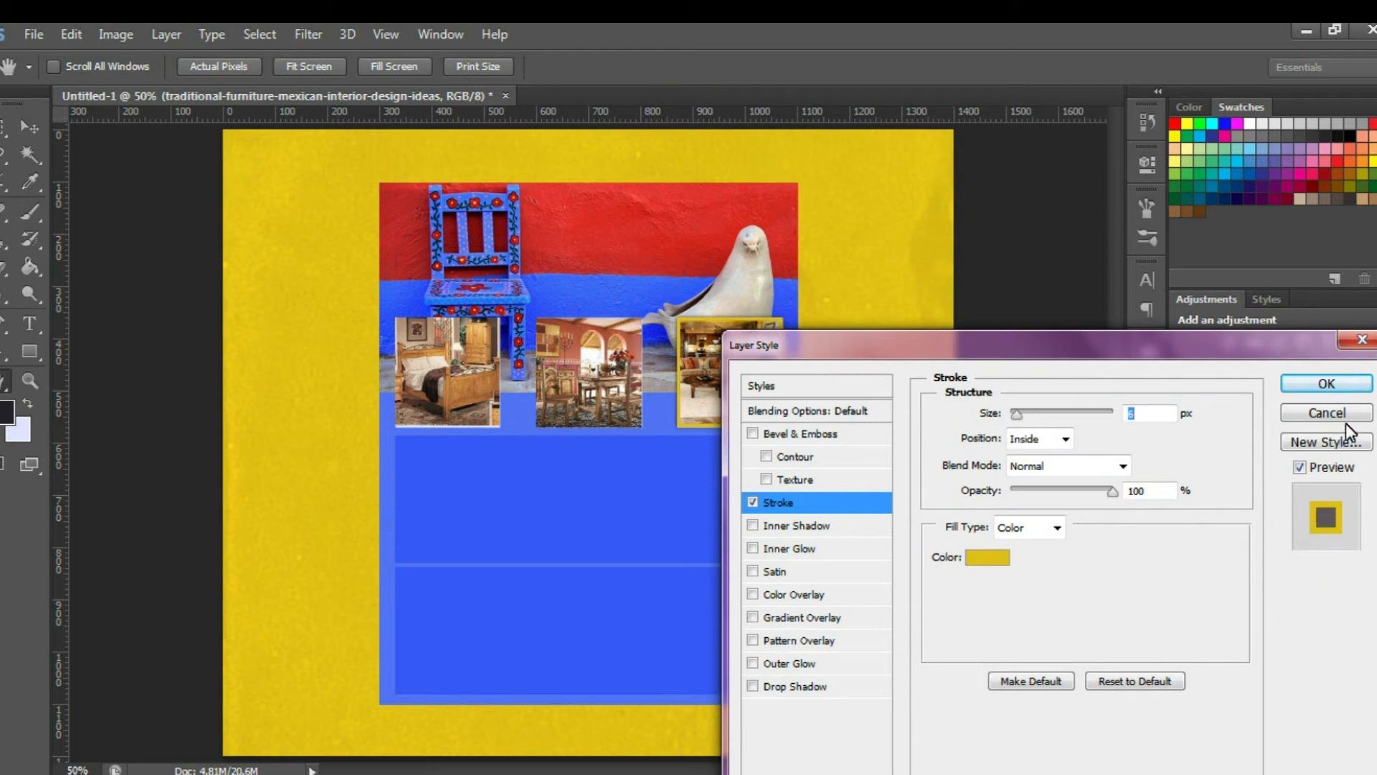
click(1327, 385)
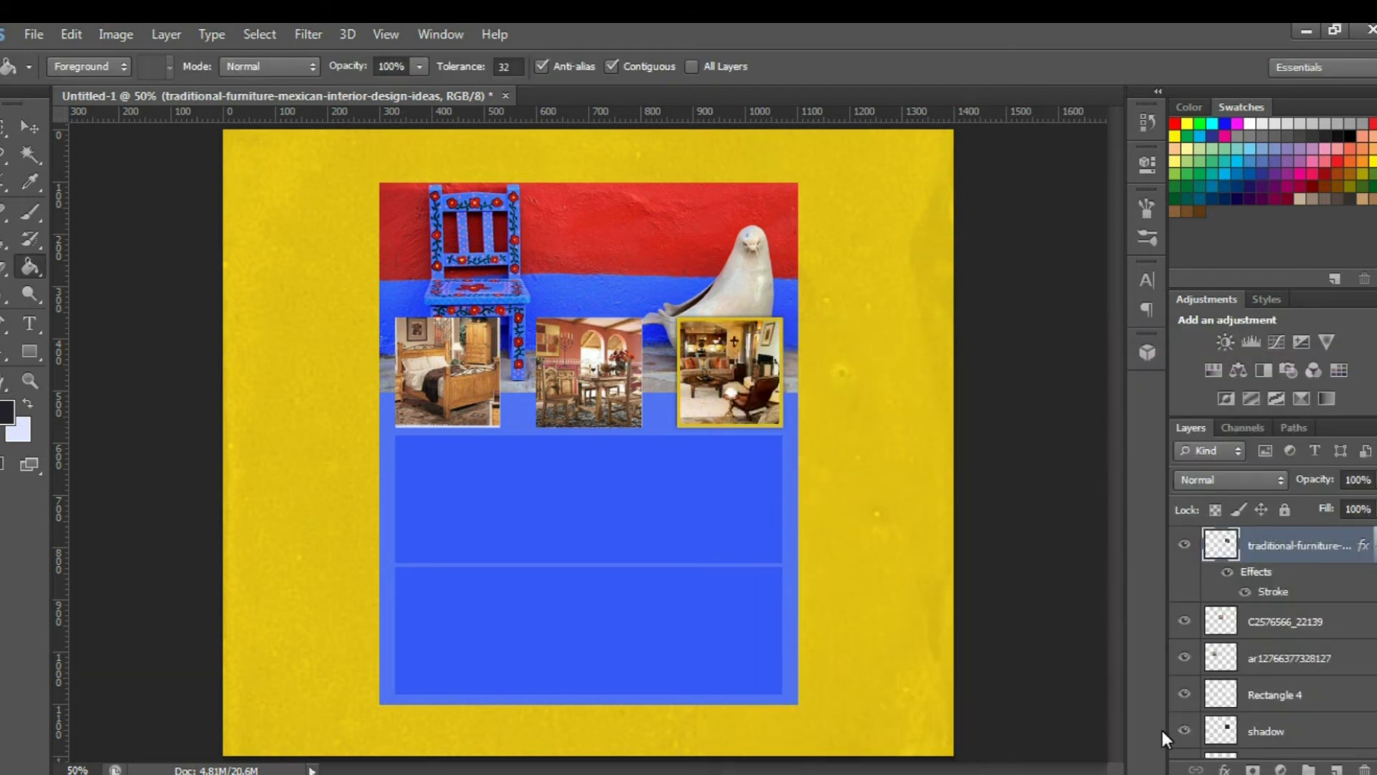
Start a Warp transform on the shadow layer with Ctrl+T
drag(1220, 728, 19, 131)
click(21, 127)
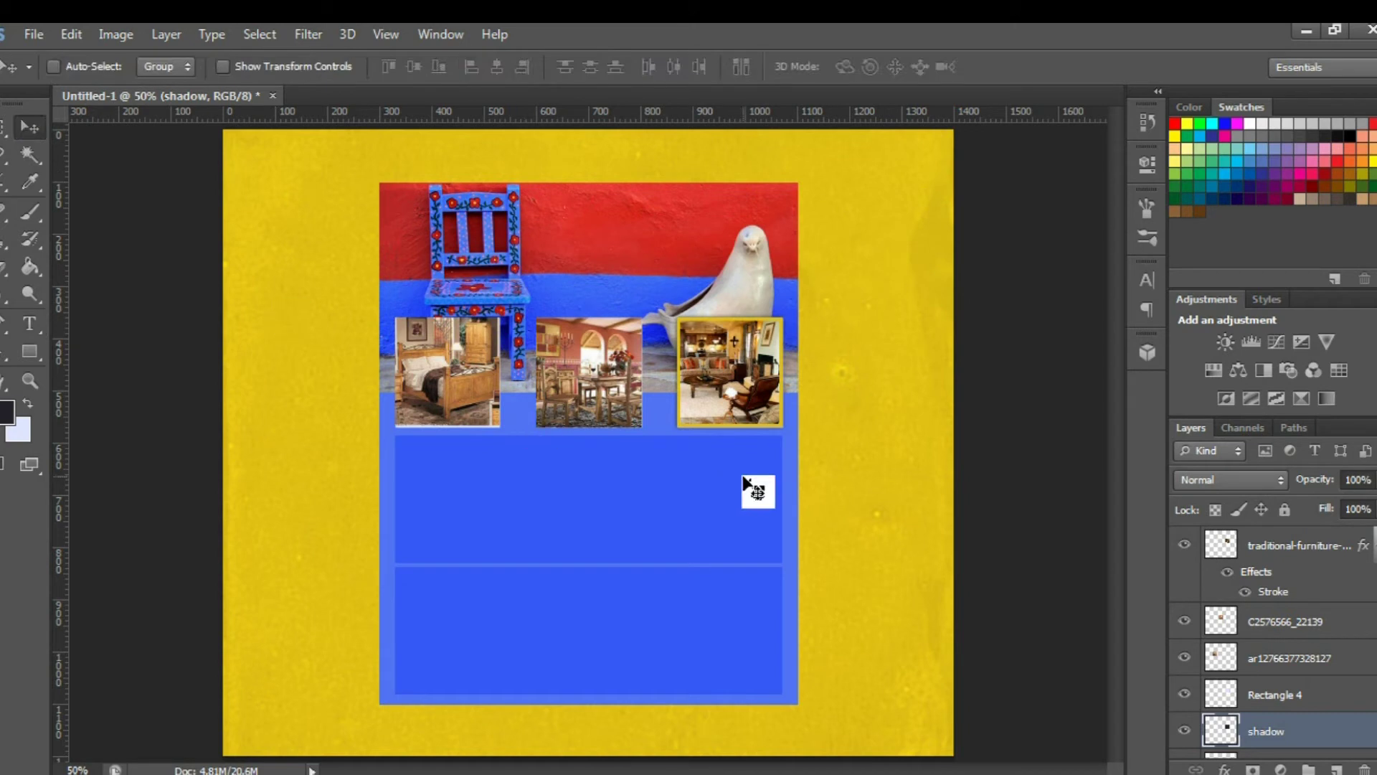
key(ctrl+t)
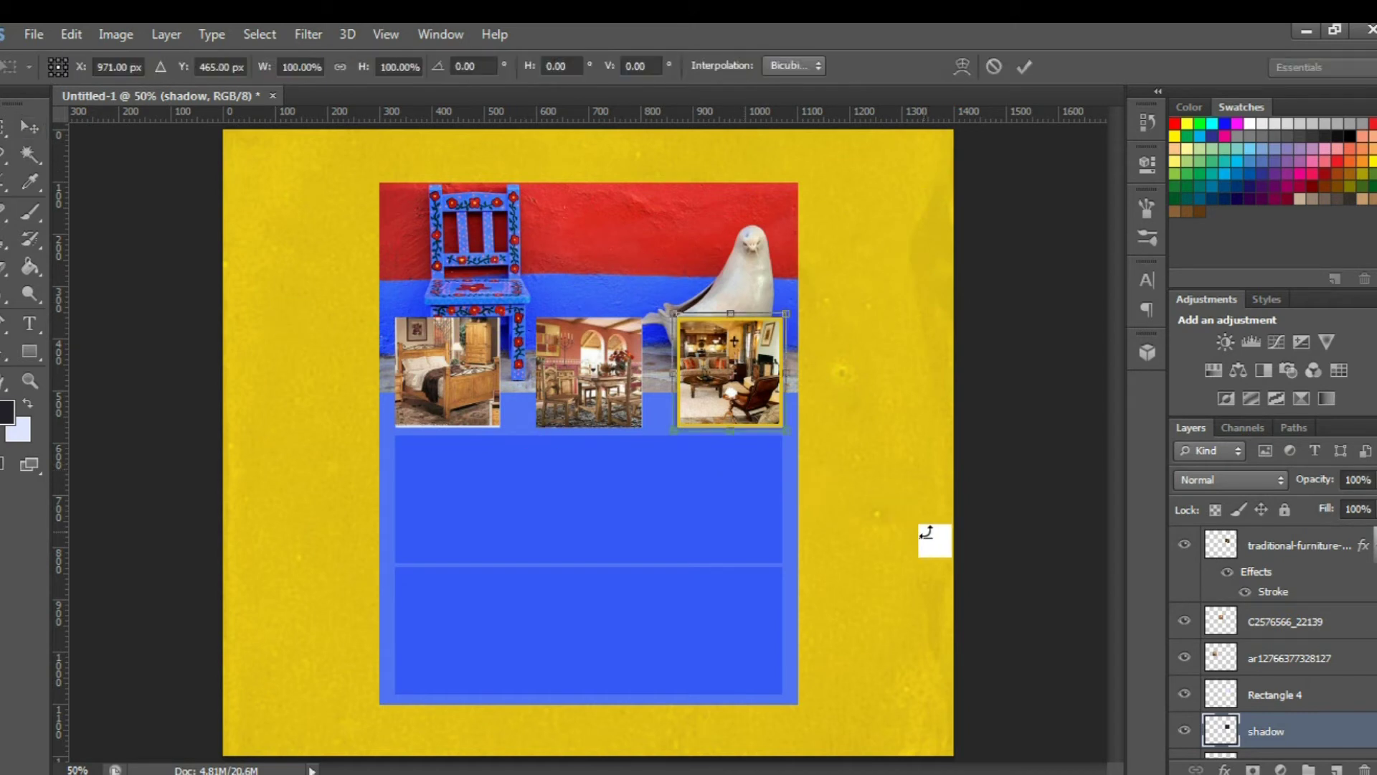
right_click(746, 351)
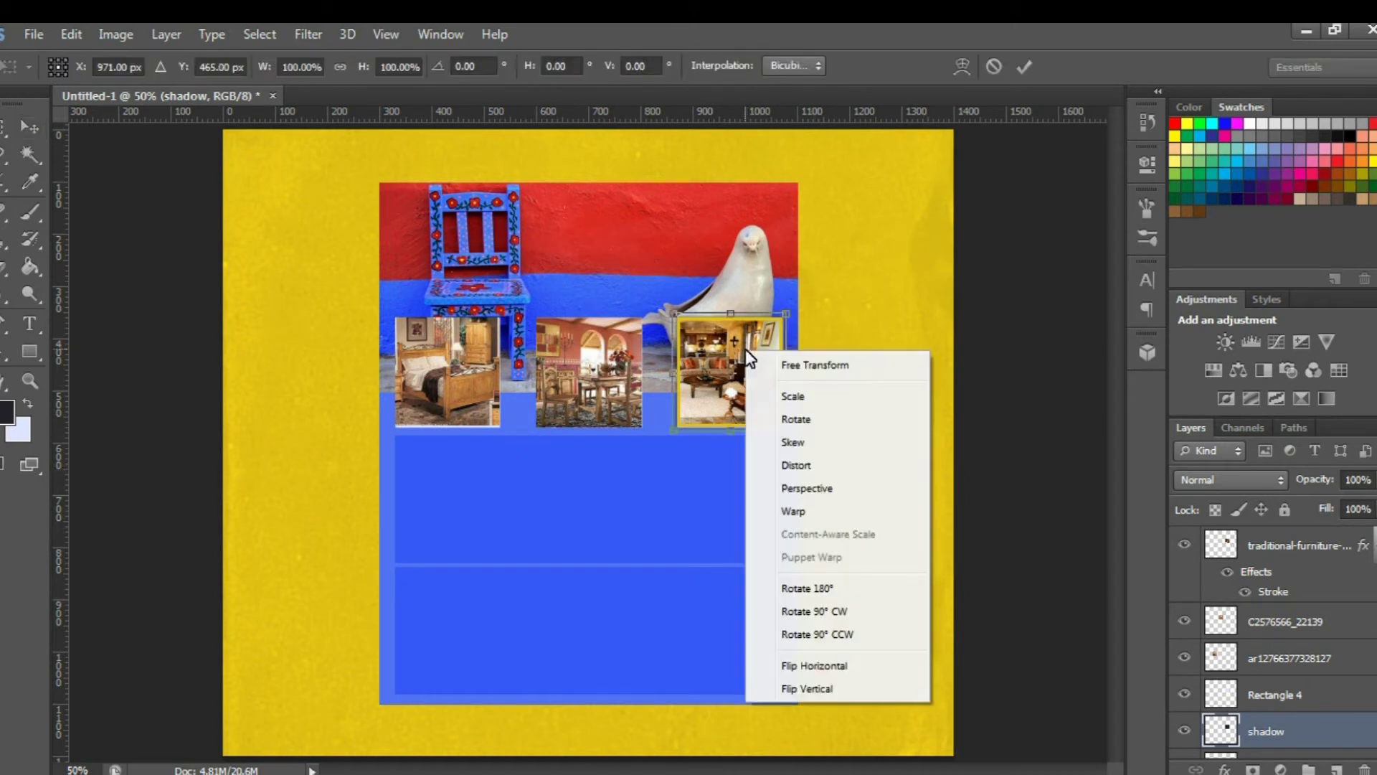
click(807, 515)
Pull the shadow's top, right, bottom and left edges inward and commit the warp
scroll(750, 394, up, 4)
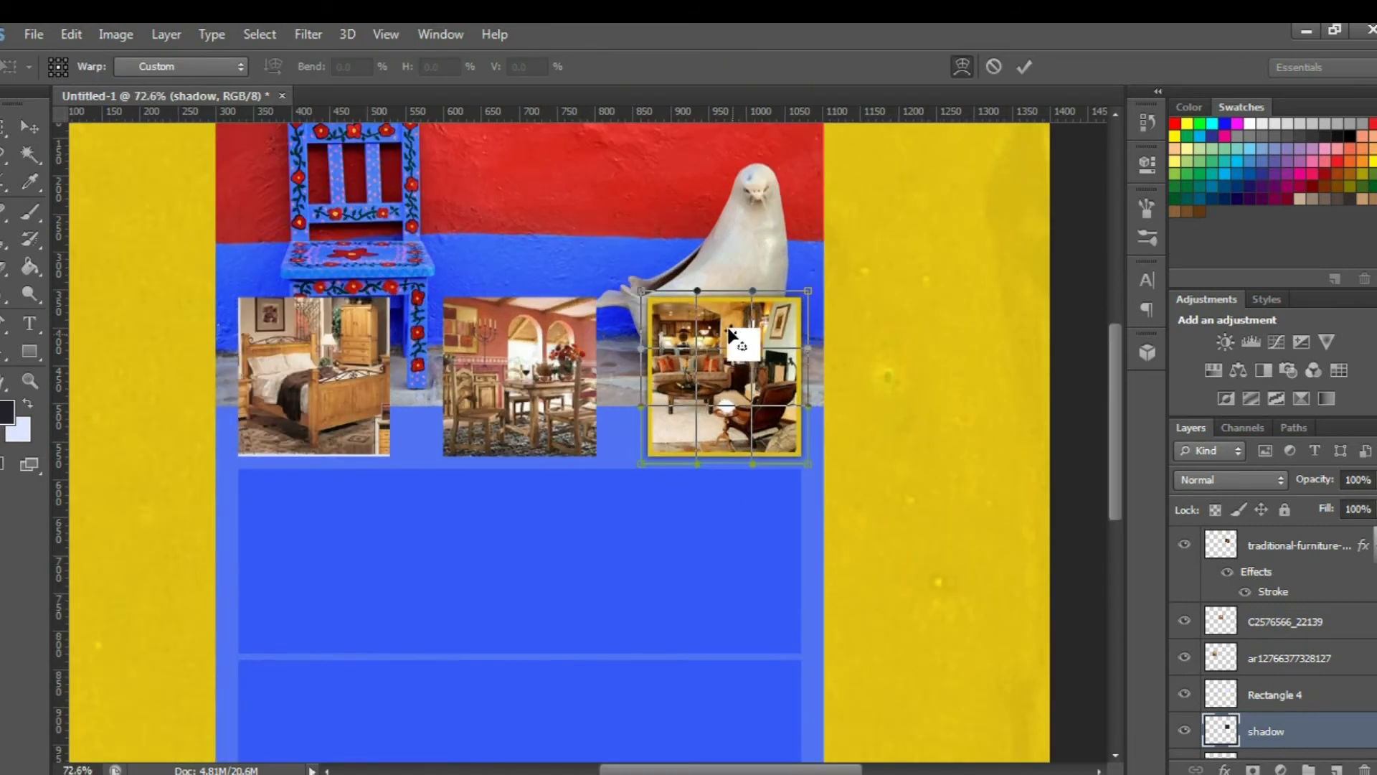
scroll(707, 316, up, 3)
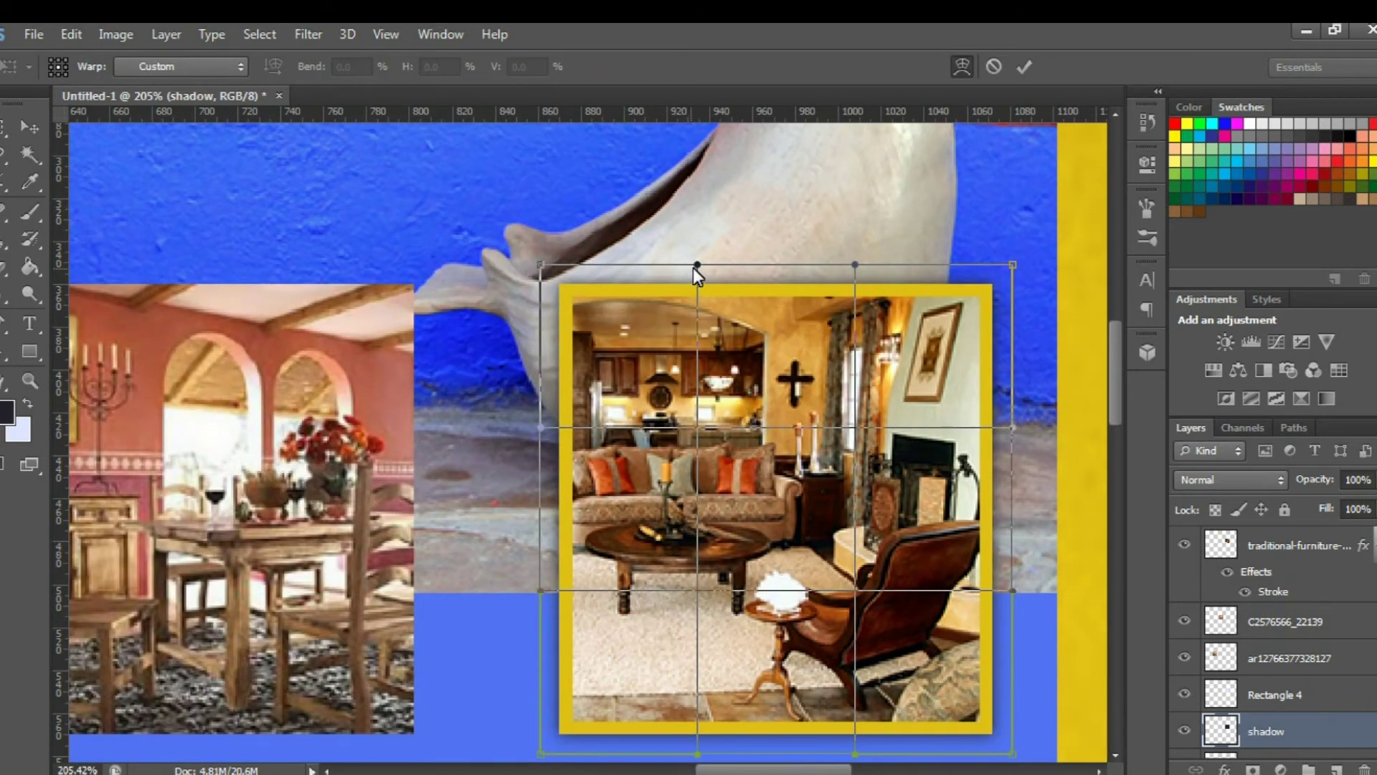
drag(697, 266, 703, 284)
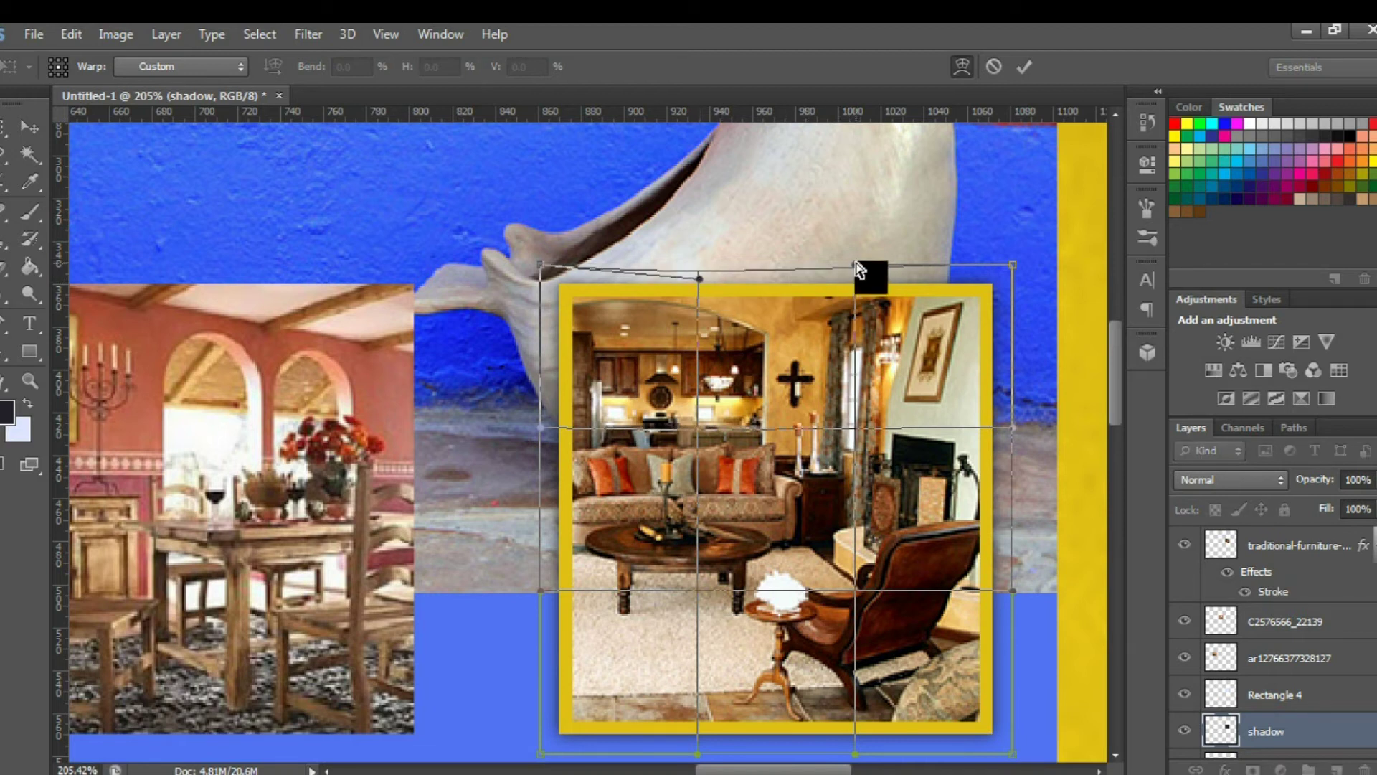
drag(855, 267, 854, 277)
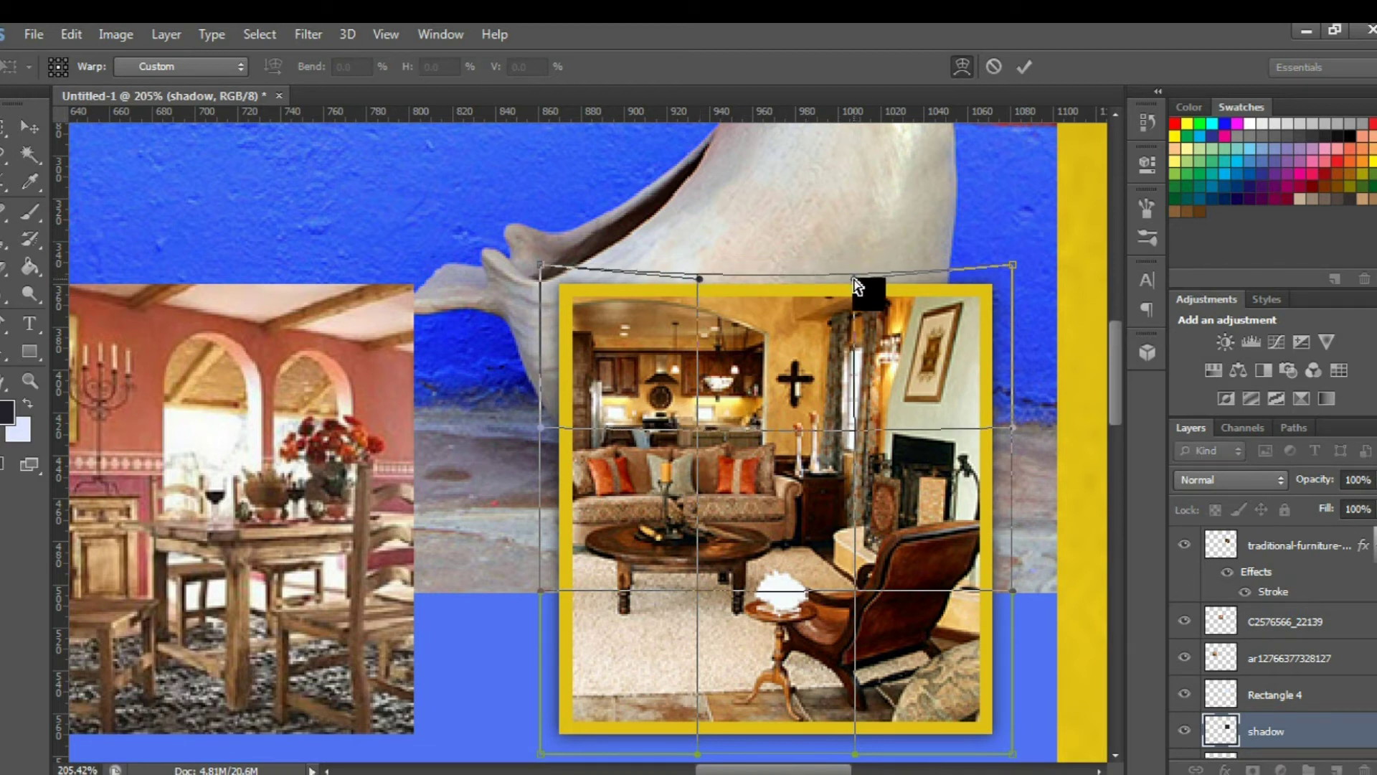
drag(1013, 429, 1000, 431)
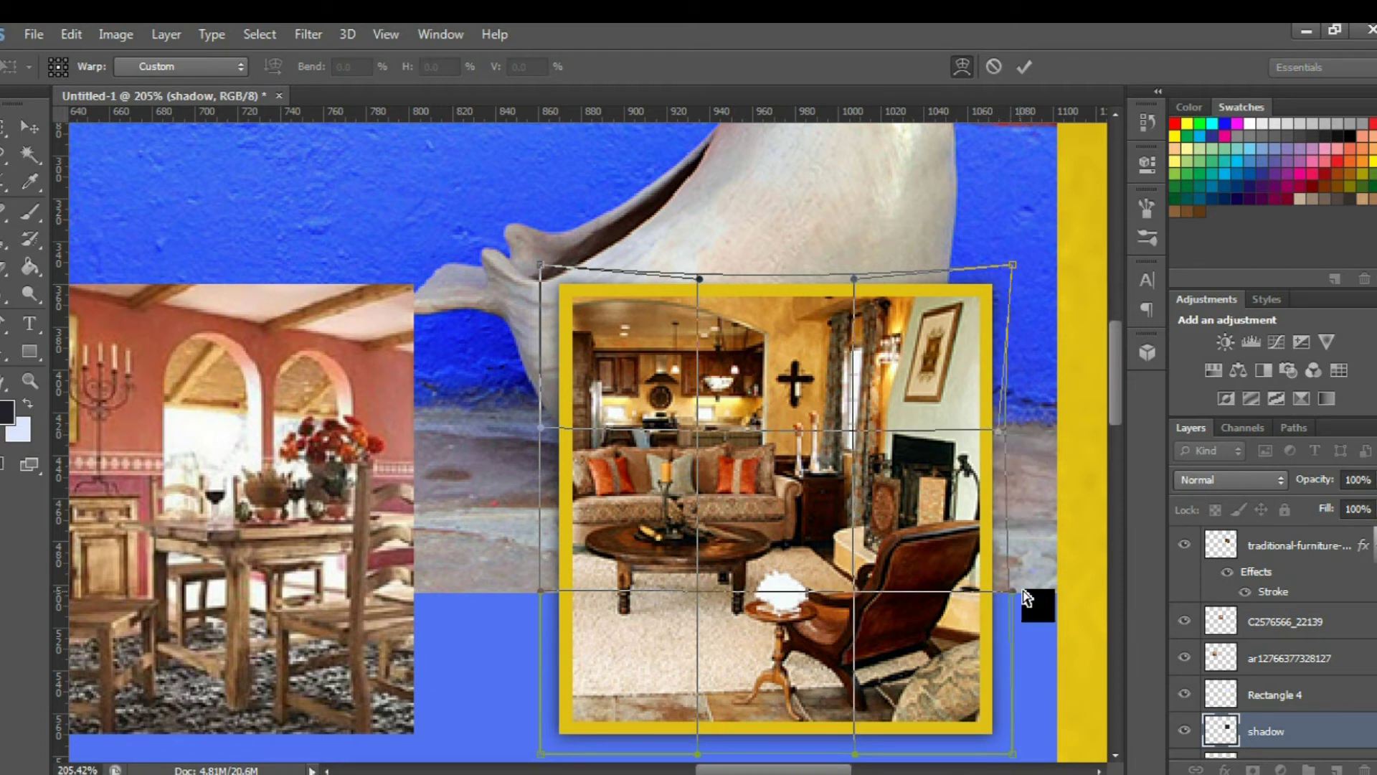
drag(1012, 592, 1003, 592)
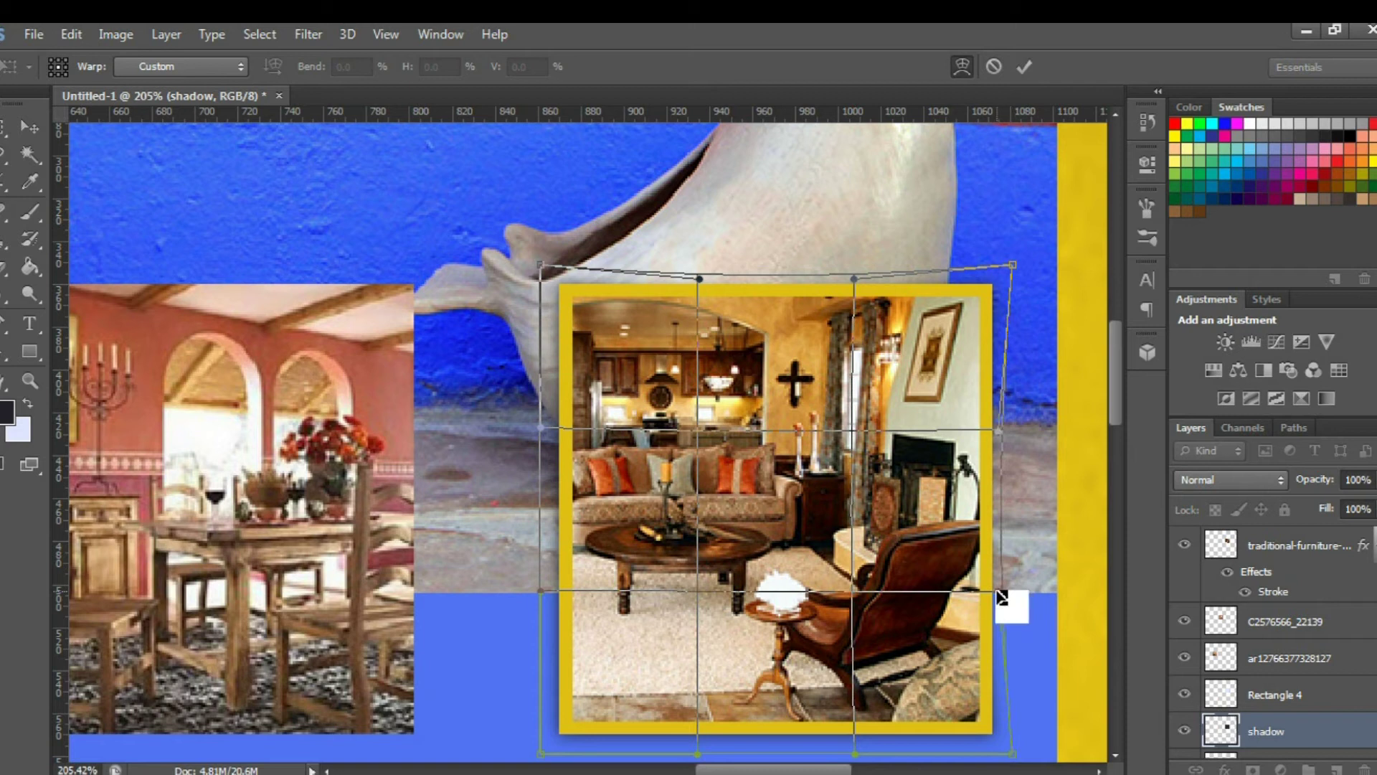
scroll(1002, 597, down, 1)
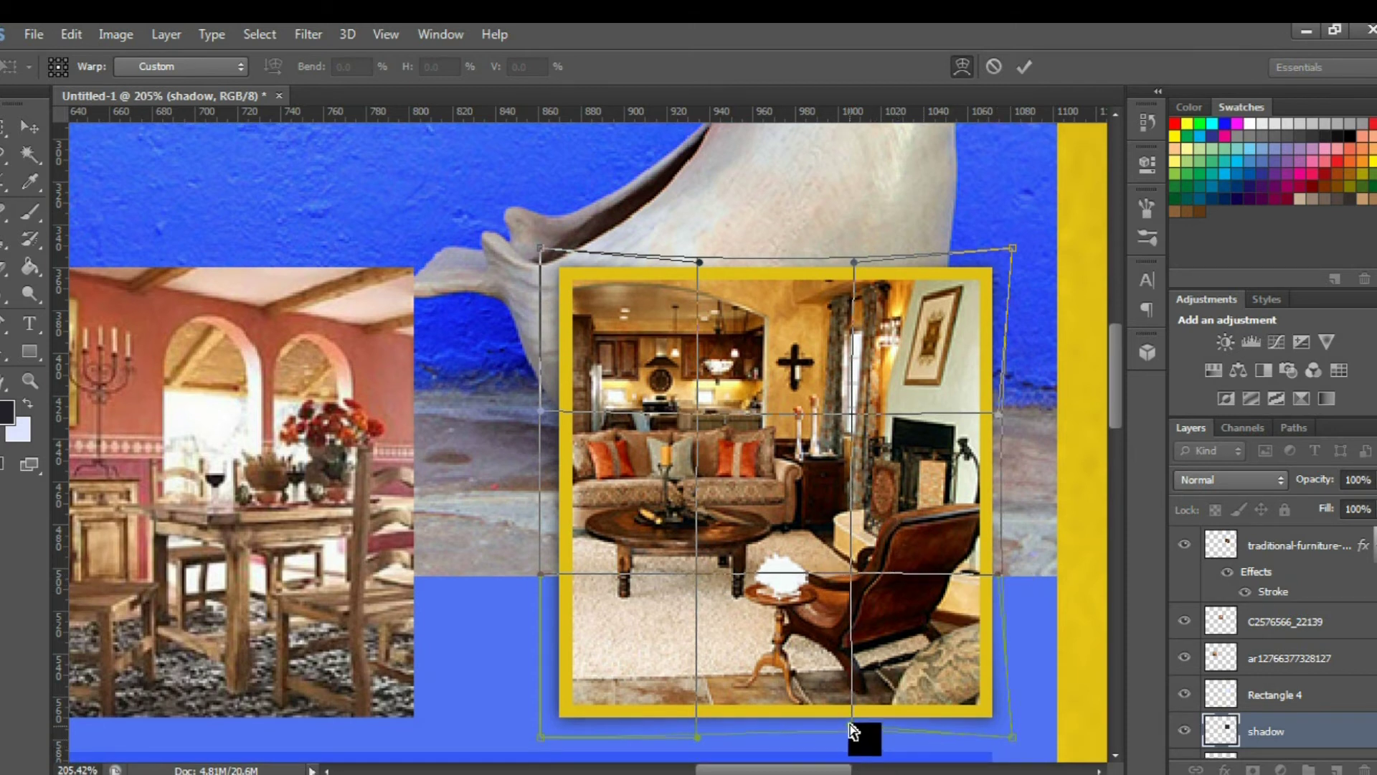
drag(698, 738, 698, 725)
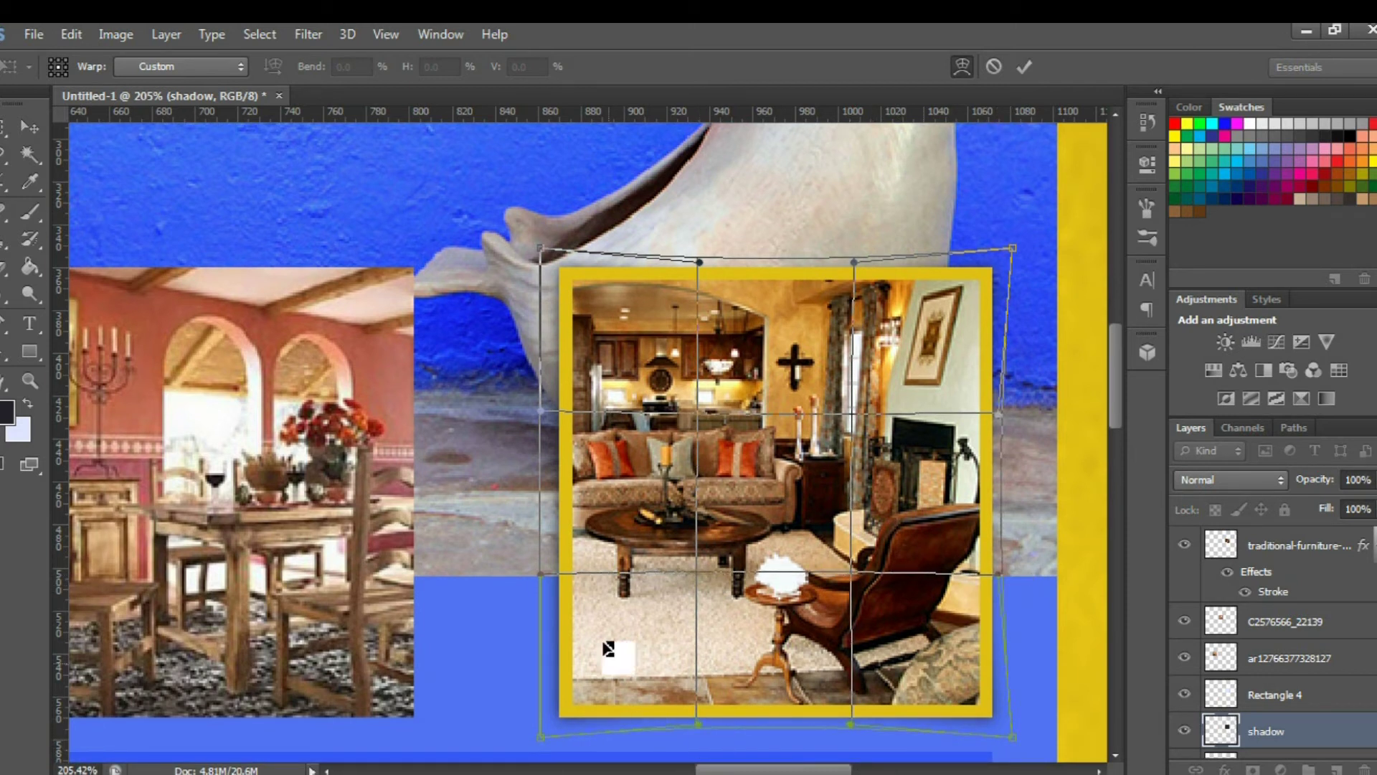
drag(543, 582, 551, 581)
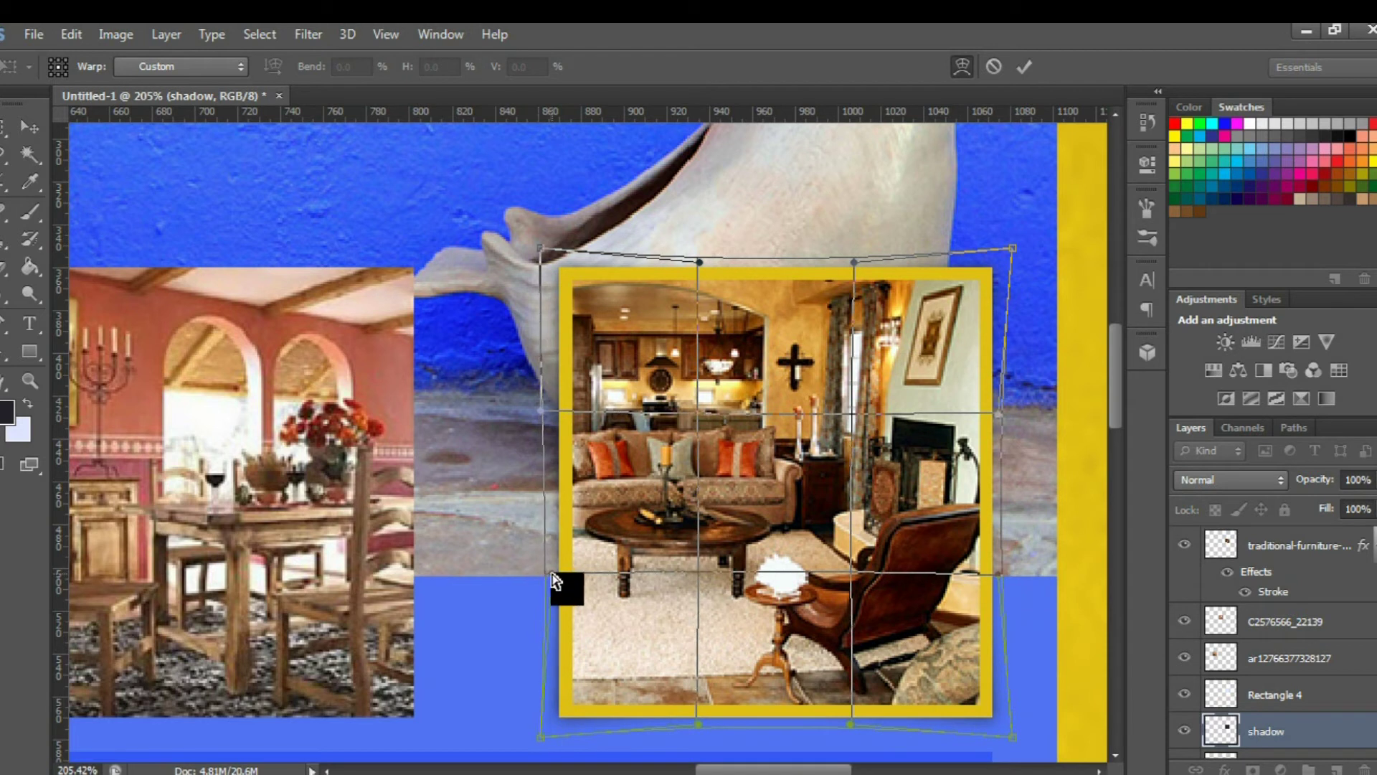
drag(539, 414, 552, 413)
click(1021, 67)
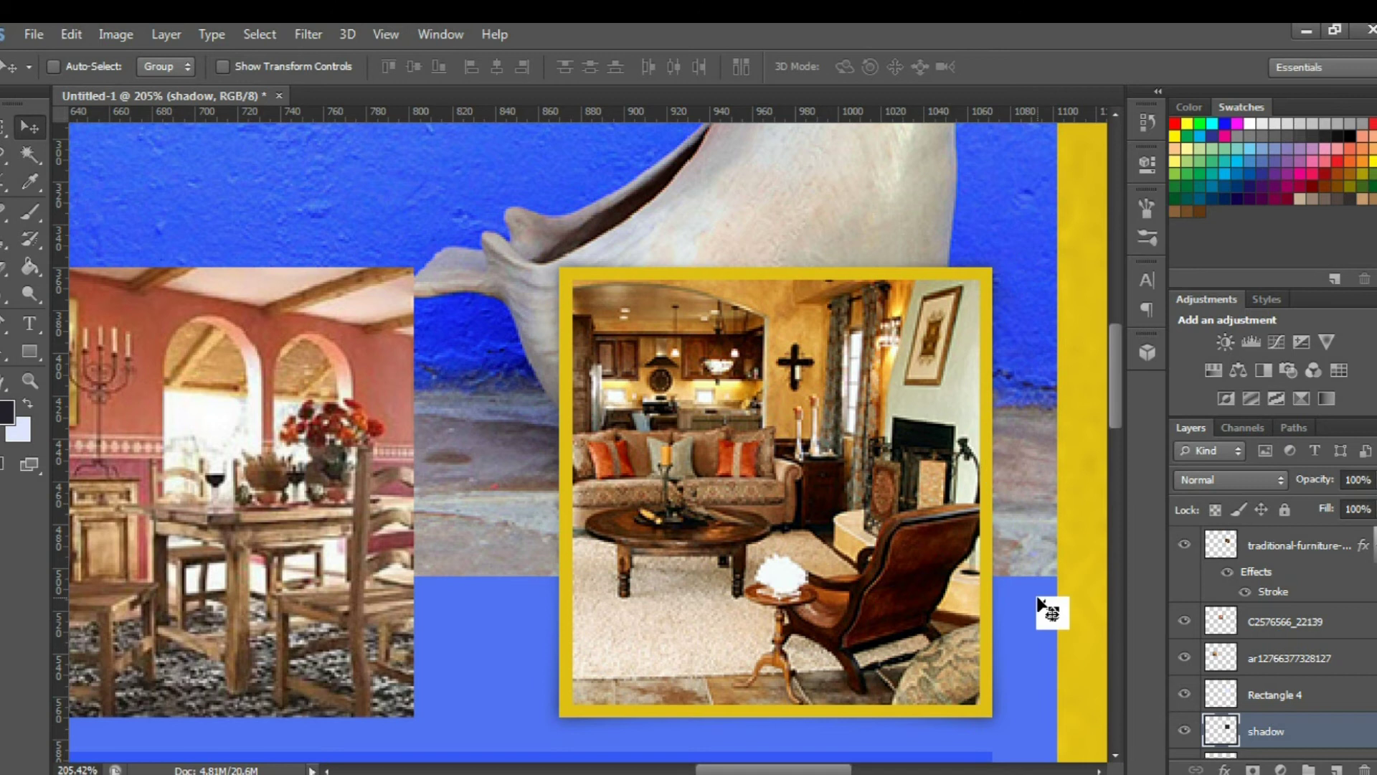
Alt-drag the shadow twice, placing shadow copy and shadow copy 2 behind the other photos
scroll(832, 448, down, 2)
scroll(832, 449, down, 5)
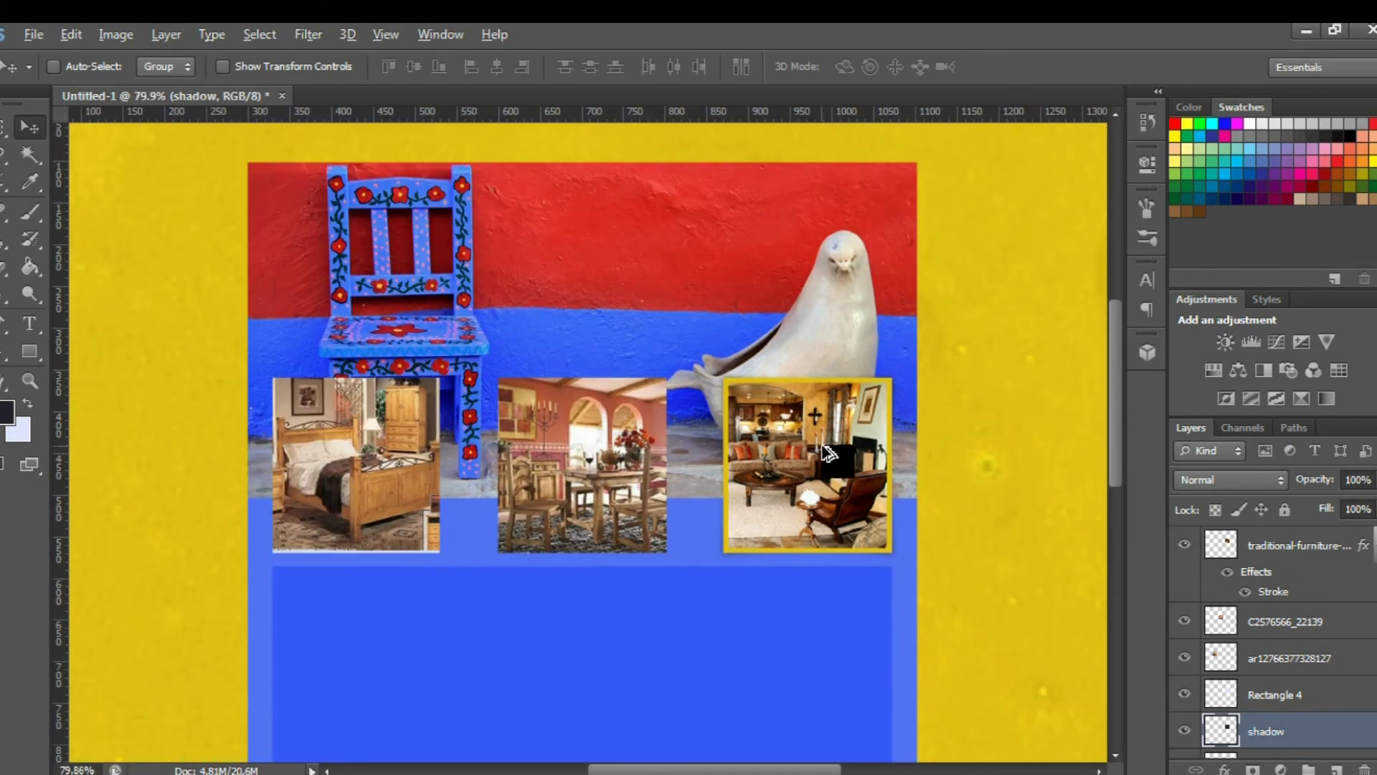
drag(1244, 732, 832, 499)
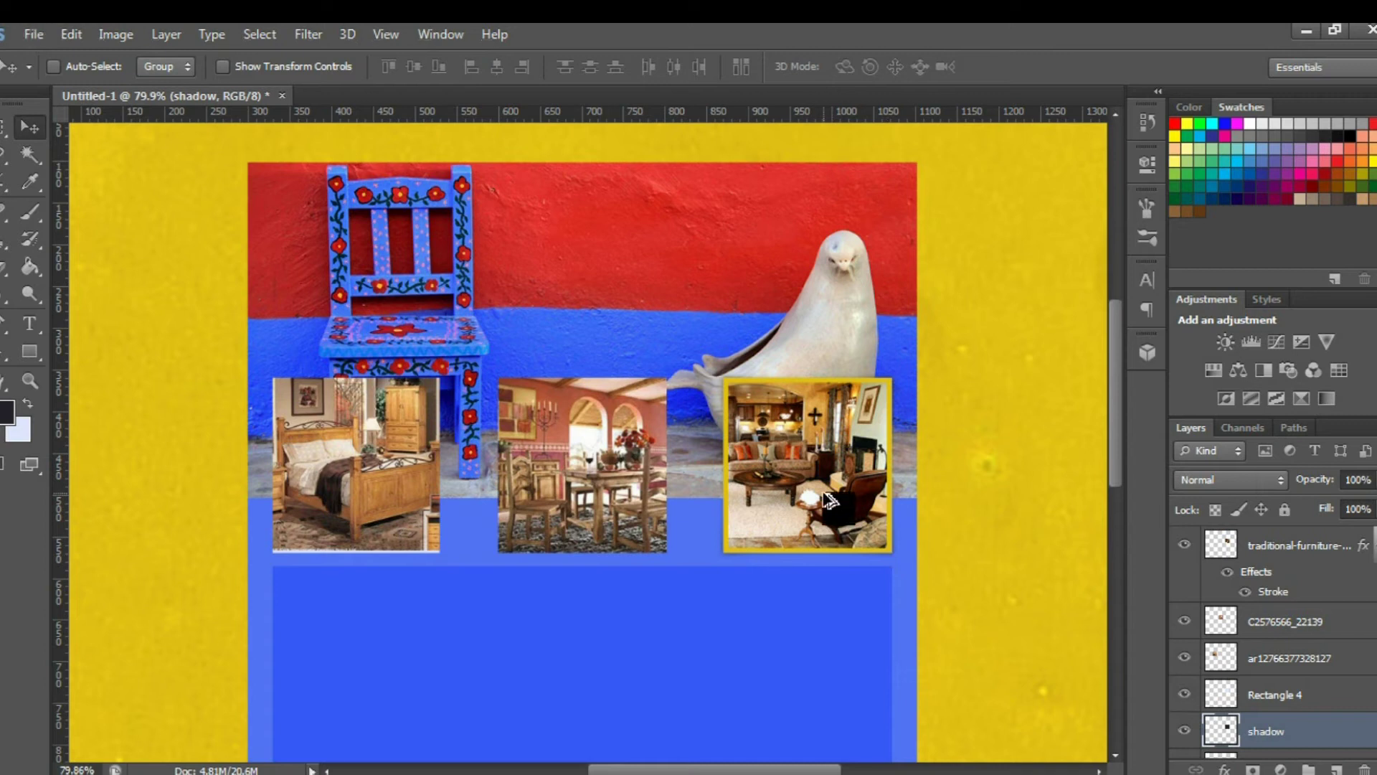
drag(830, 500, 601, 502)
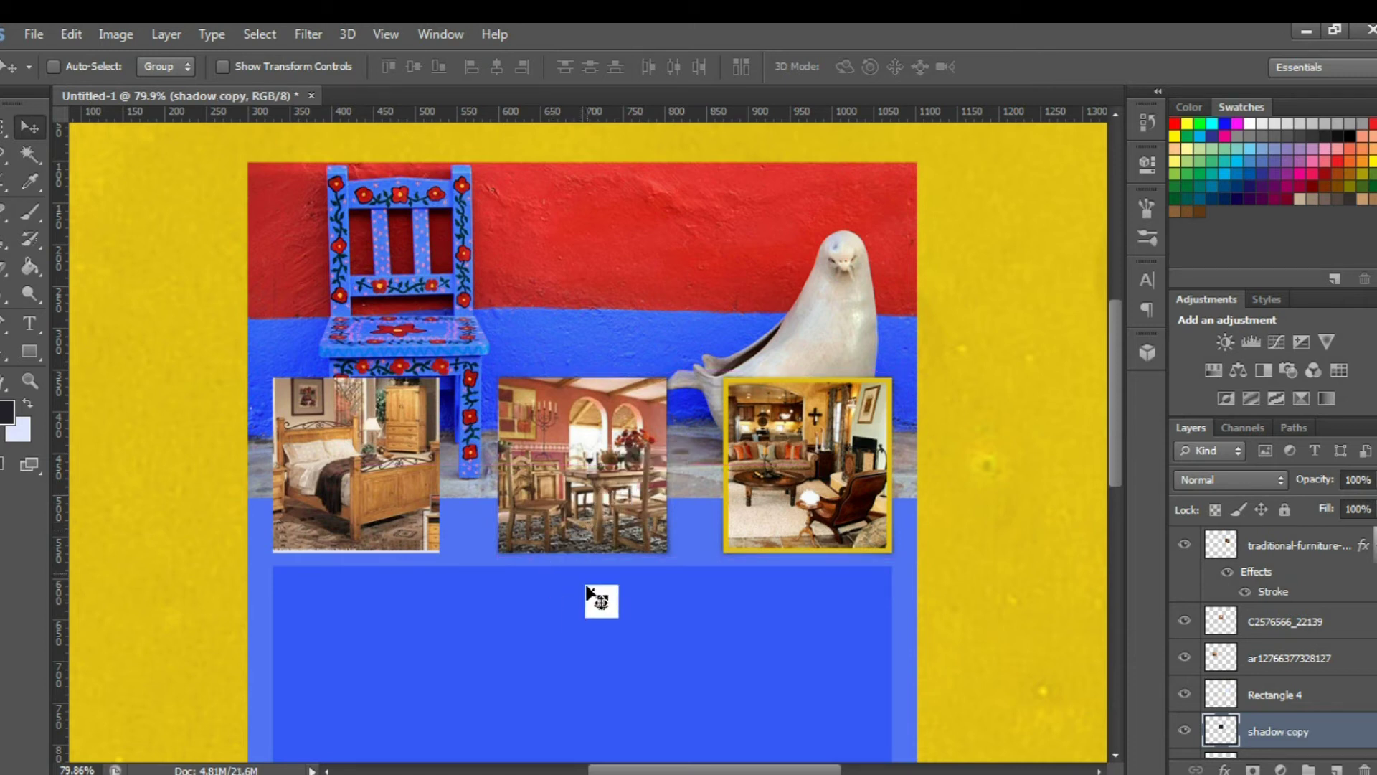
drag(599, 596, 806, 578)
scroll(805, 578, down, 3)
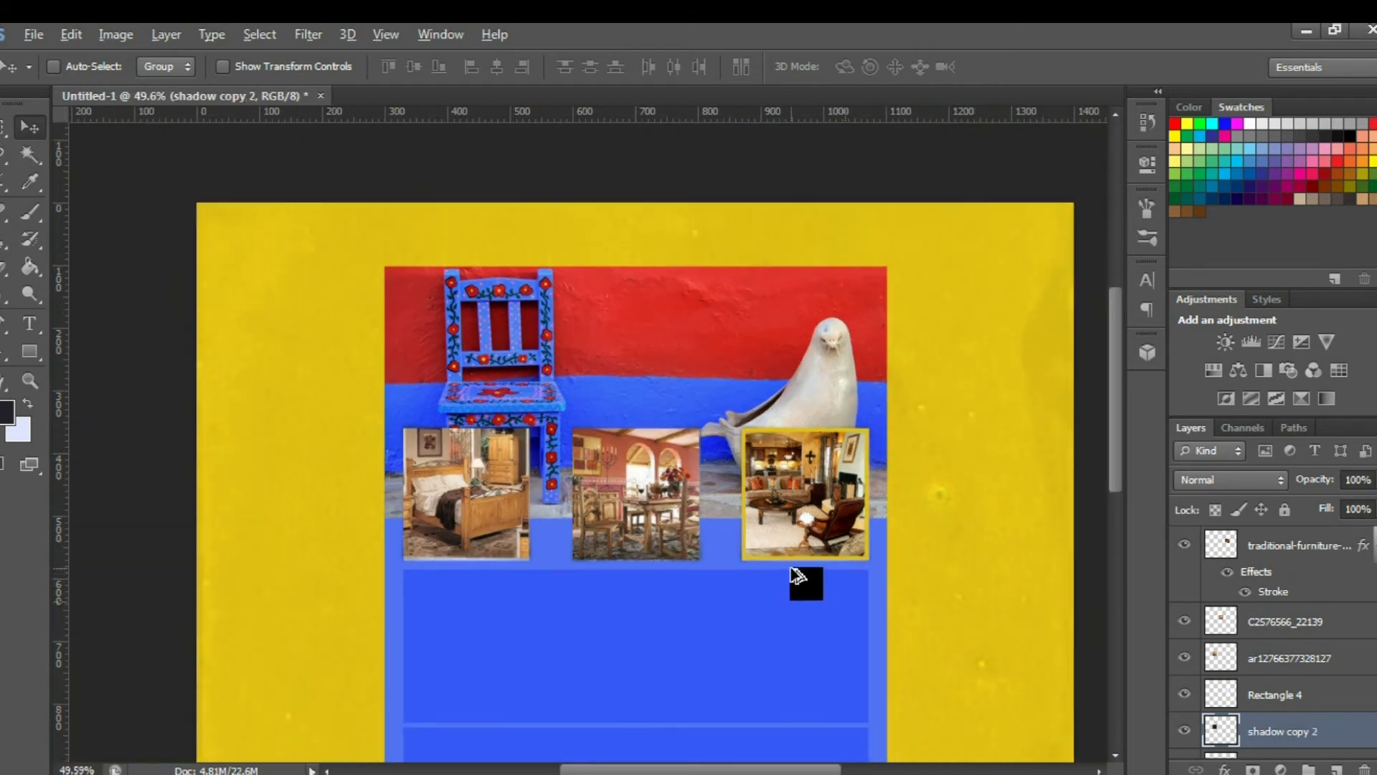
scroll(482, 409, up, 5)
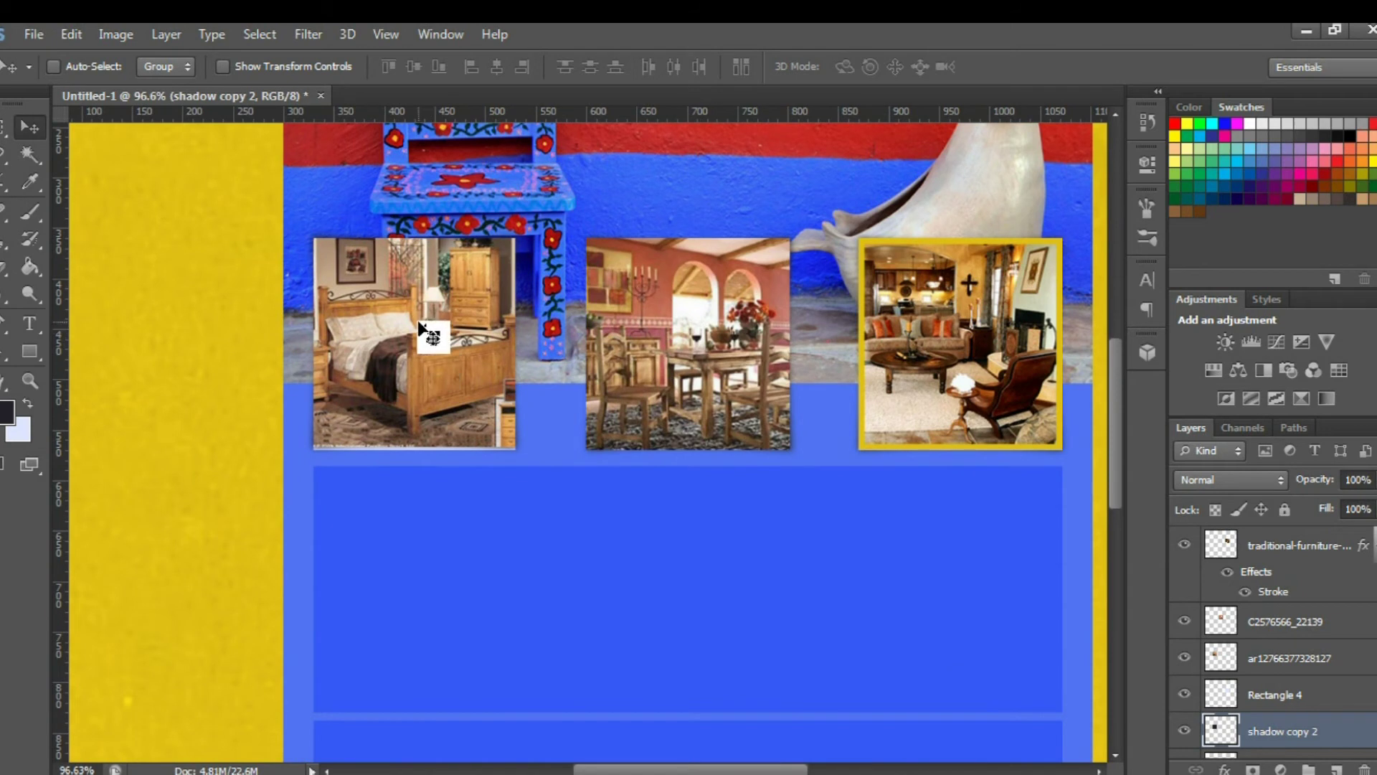
drag(418, 322, 416, 330)
scroll(746, 482, down, 3)
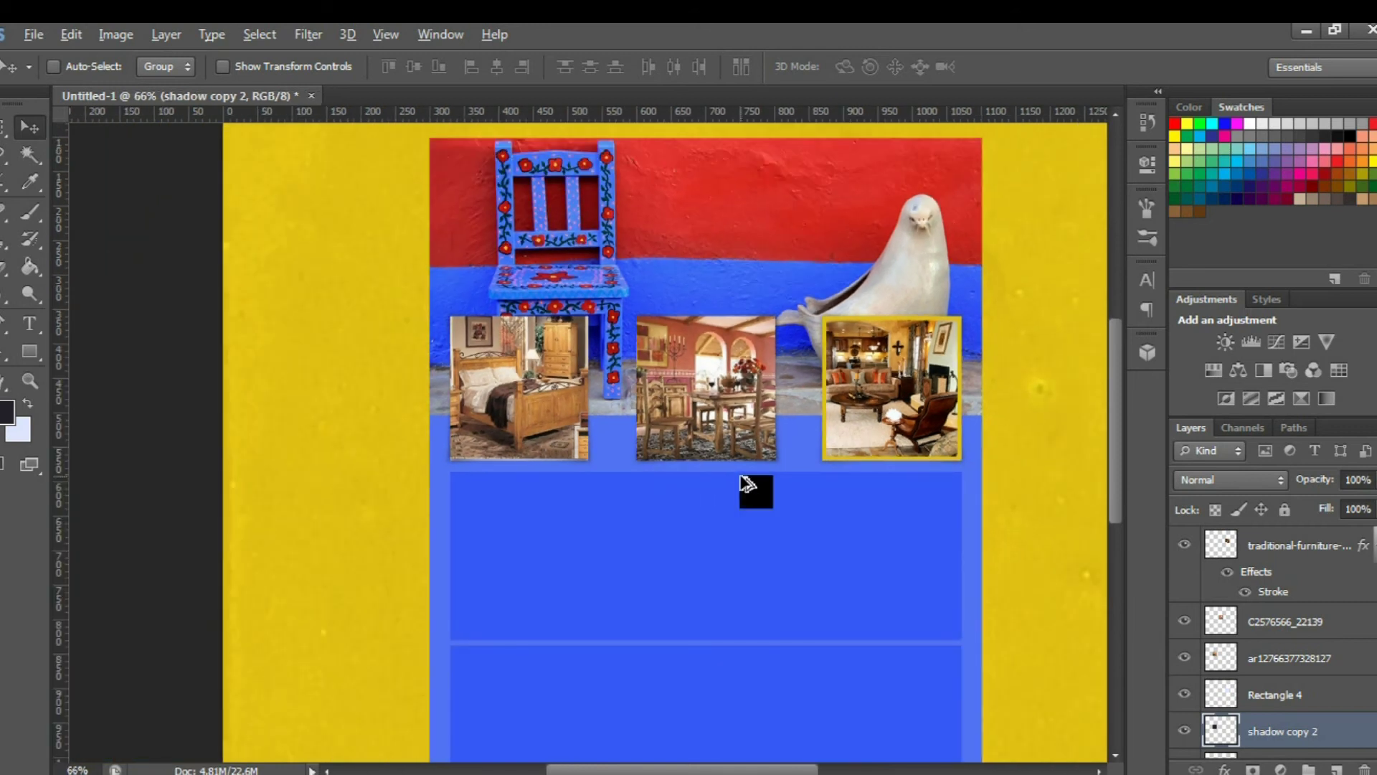
scroll(746, 482, down, 1)
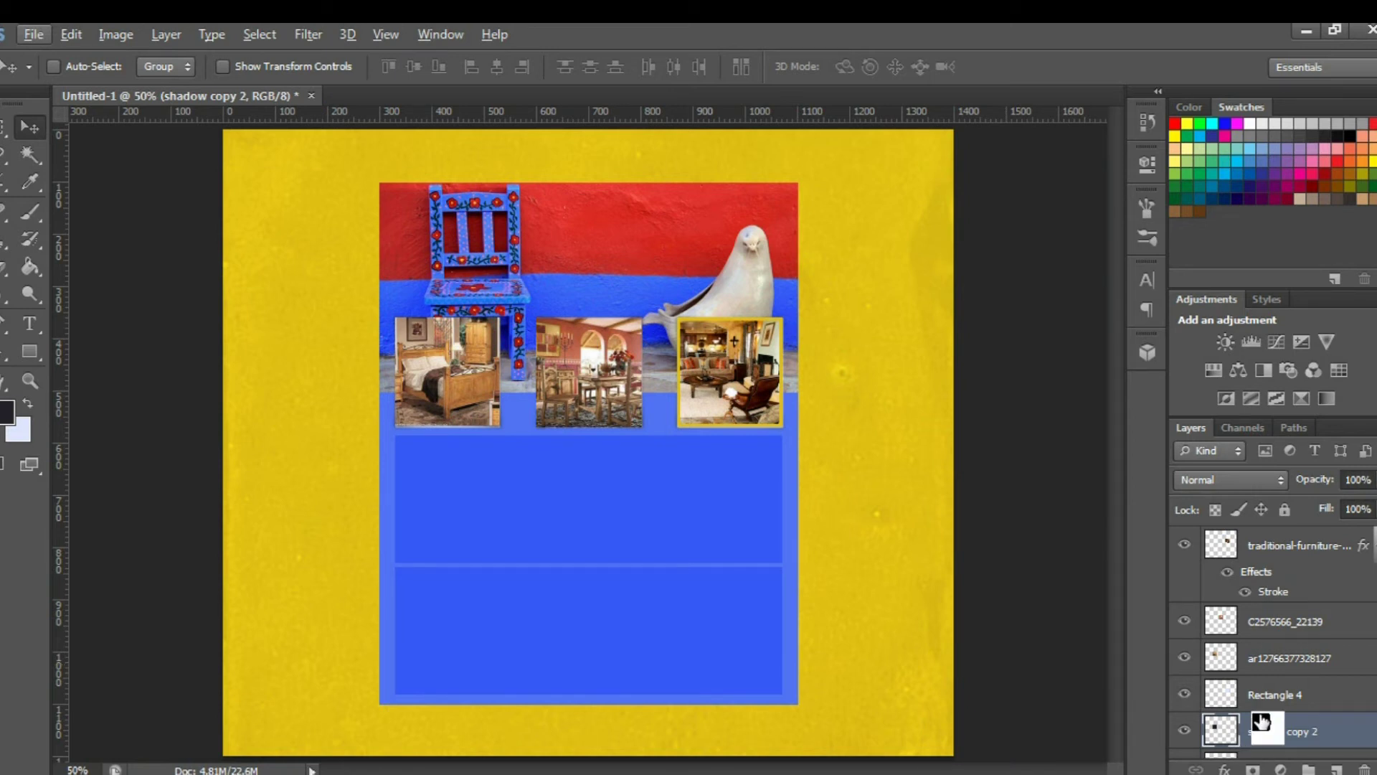
mouse_move(1281, 594)
mouse_down()
mouse_move(1251, 572)
mouse_move(1262, 699)
mouse_up()
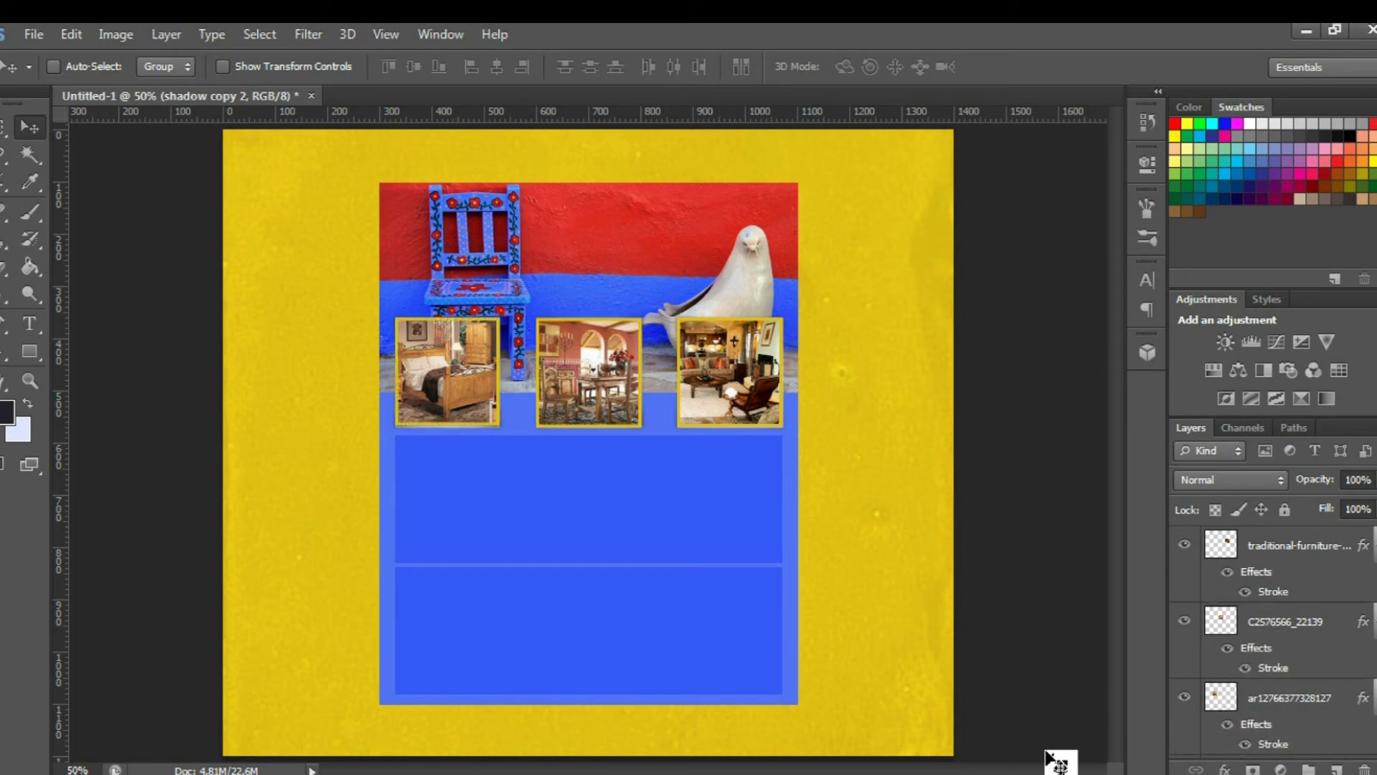
drag(1048, 753, 1068, 630)
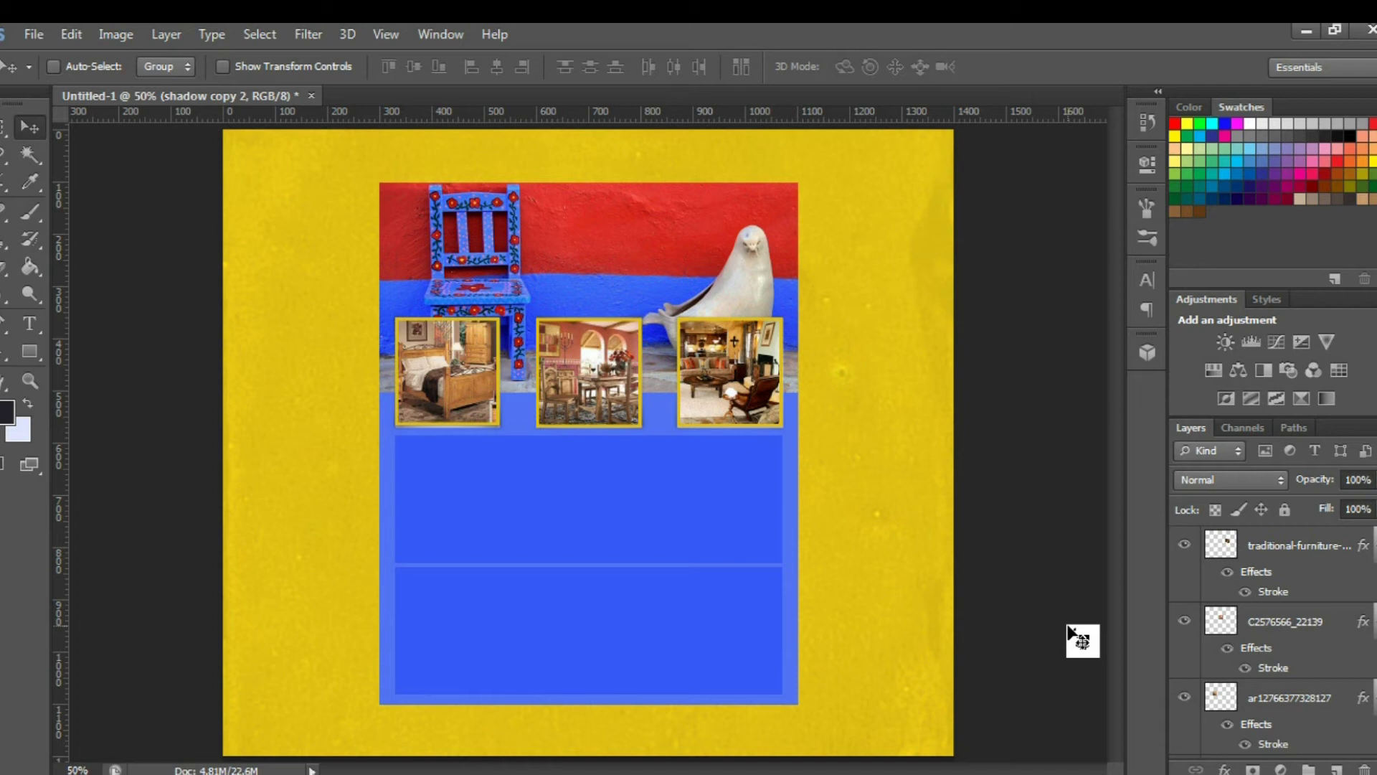
Place IMG_4890 from the tattoo folder into the layout
drag(1068, 630, 24, 189)
click(32, 36)
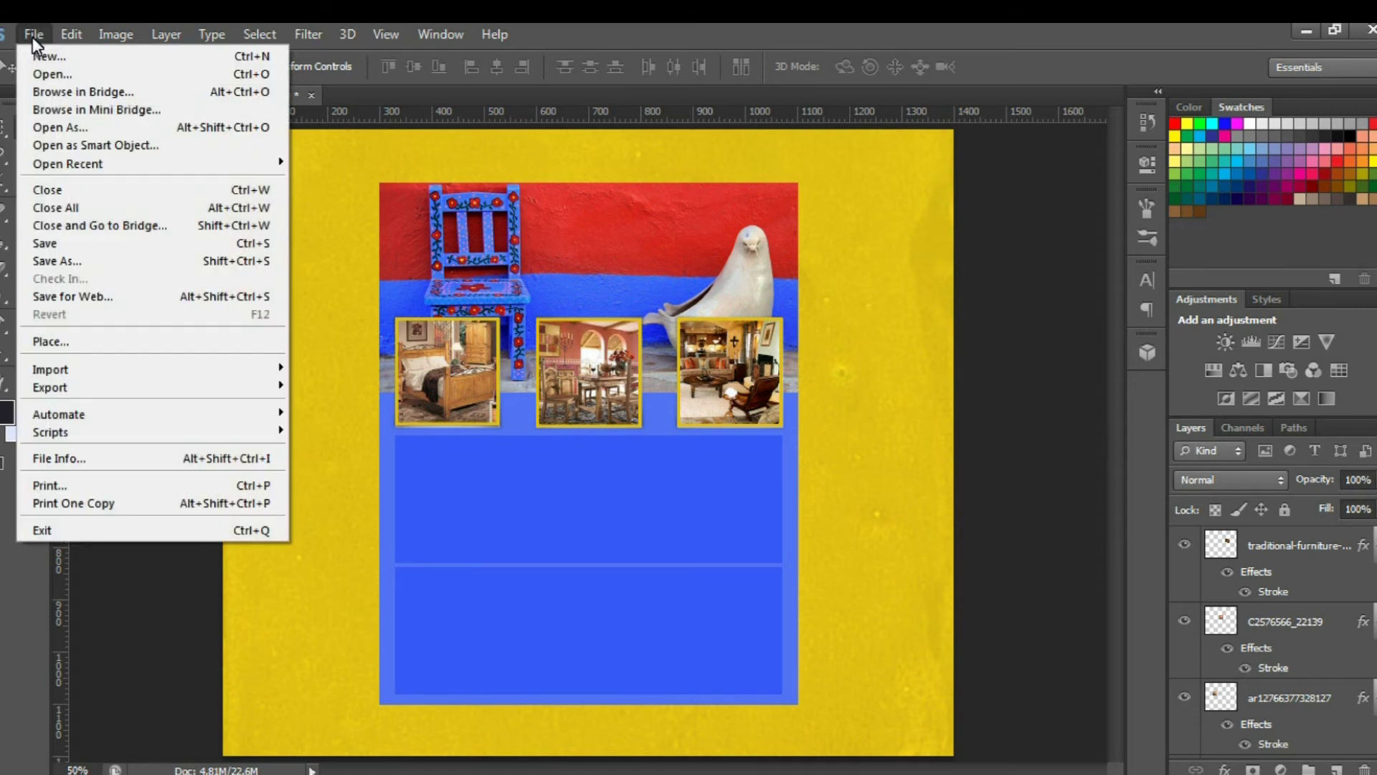
click(76, 340)
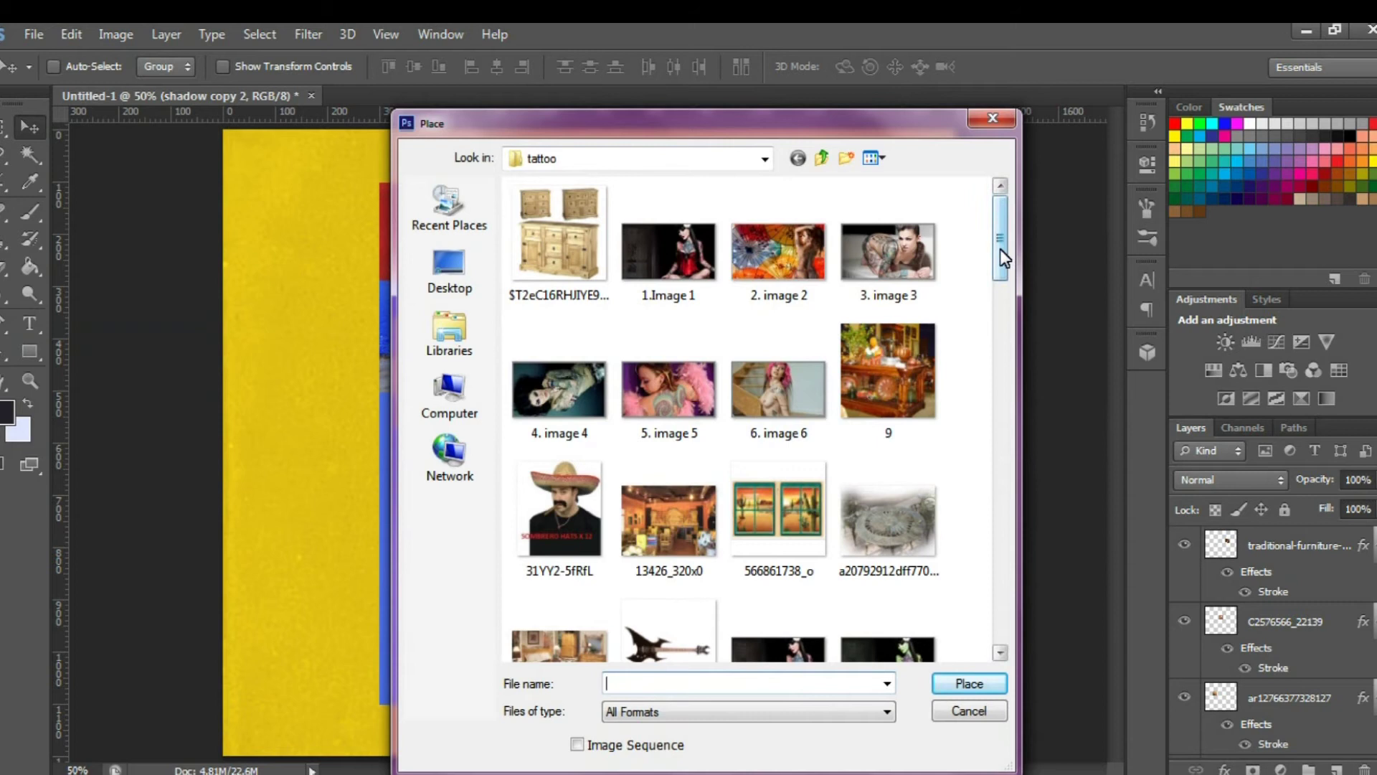
drag(1000, 248, 997, 450)
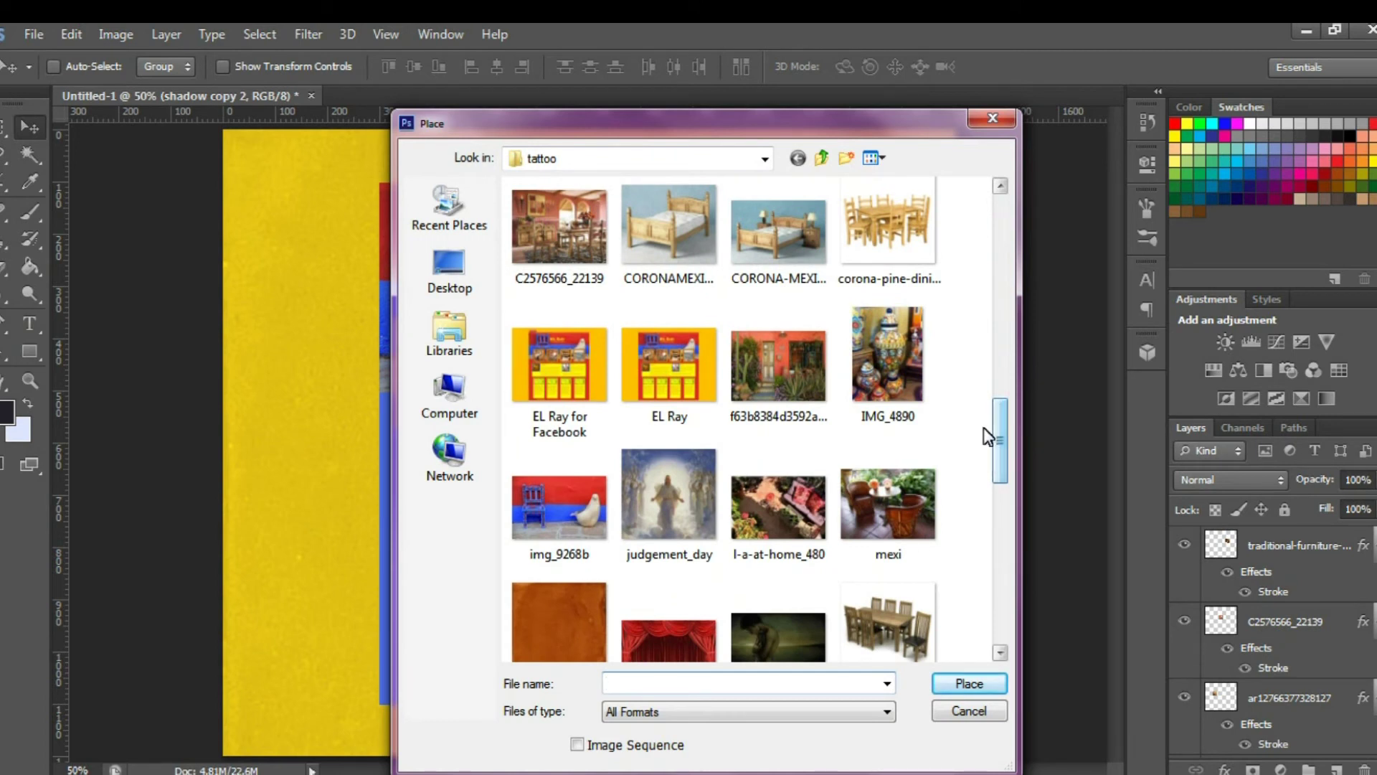
double_click(913, 361)
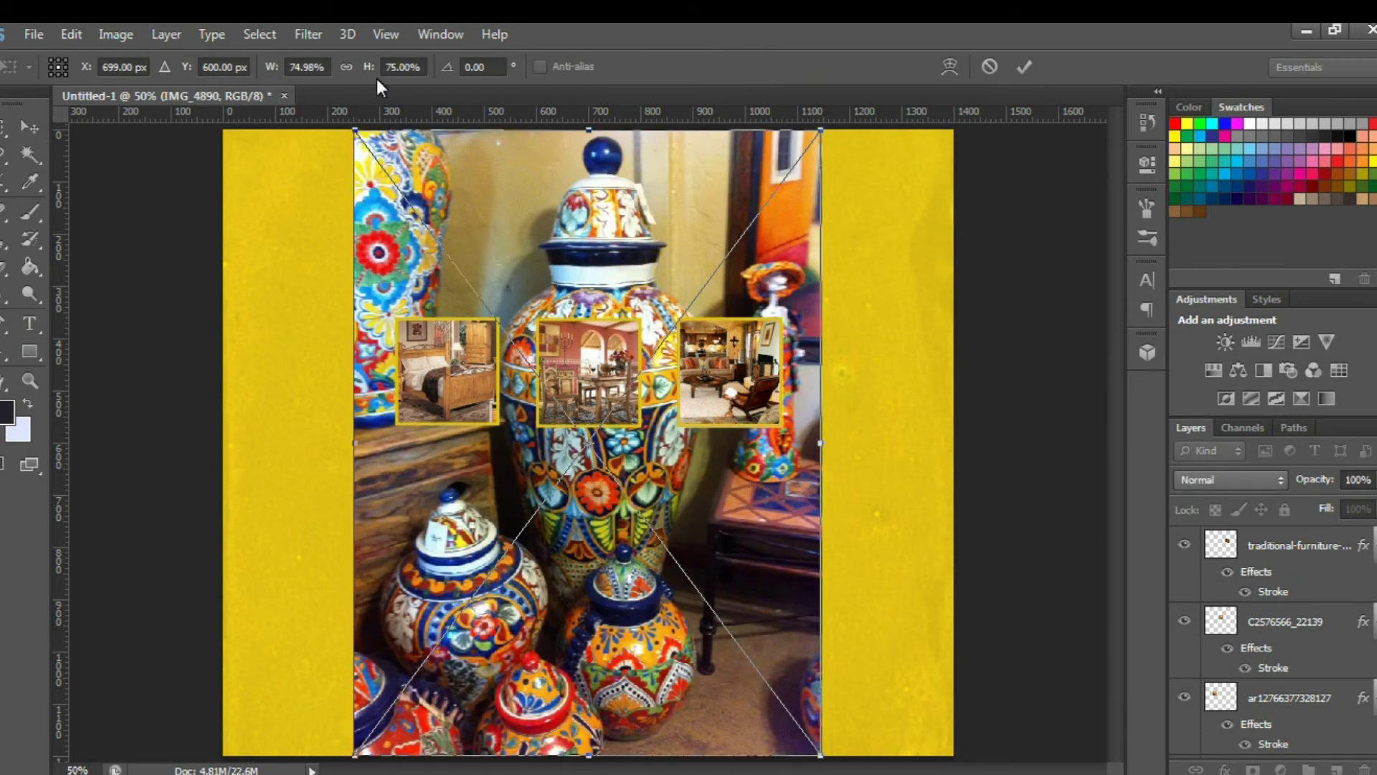
Shrink the vase photo into the top-left box, commit, and copy the yellow Stroke effect onto it
drag(359, 128, 661, 543)
drag(725, 578, 466, 480)
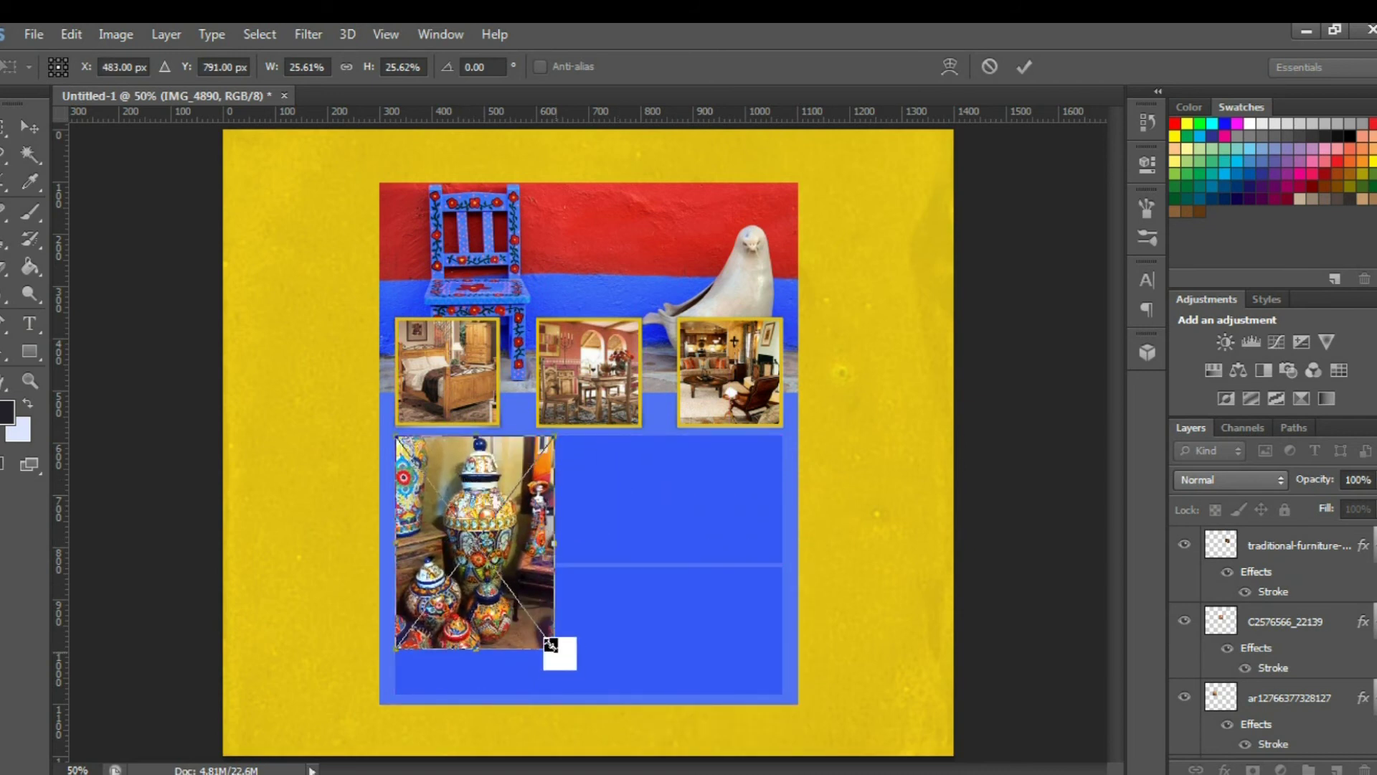
drag(553, 648, 503, 559)
click(1024, 67)
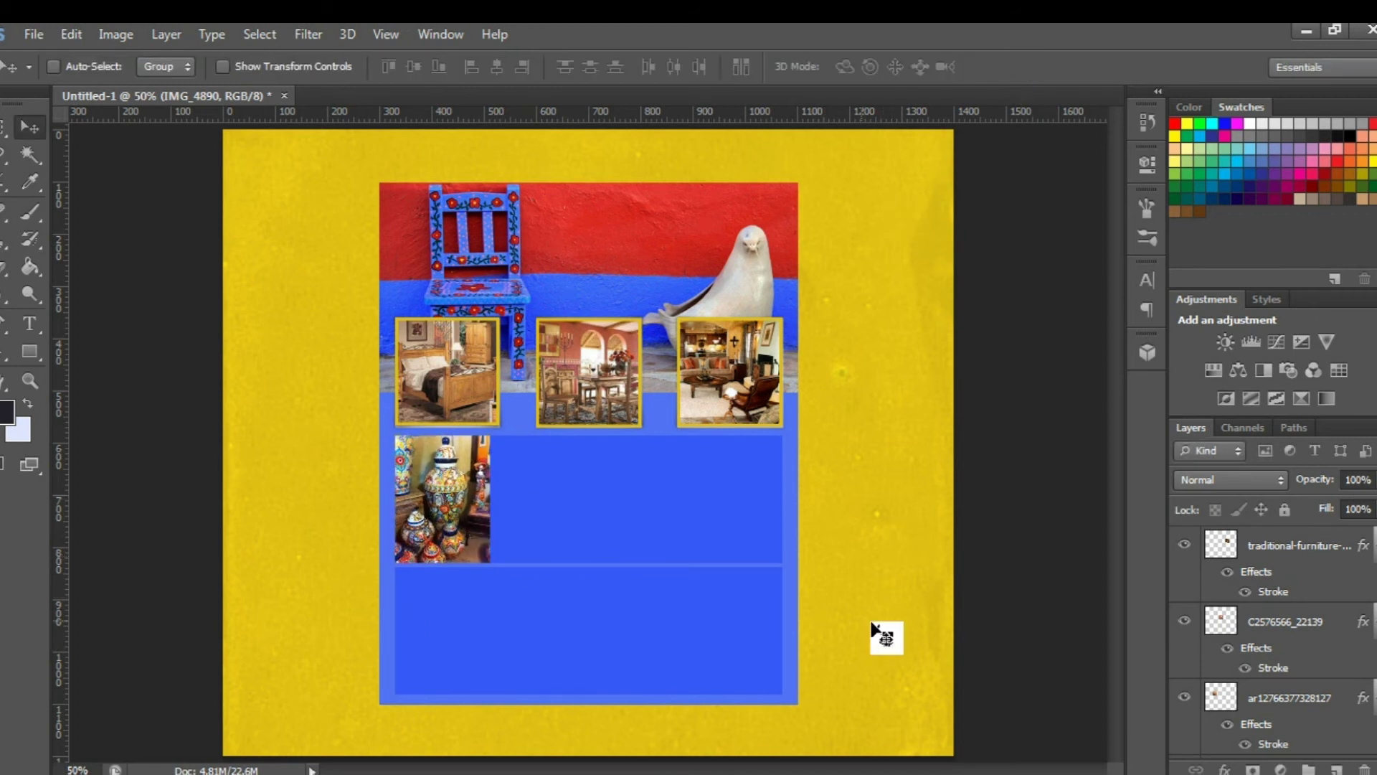
mouse_move(940, 663)
mouse_down()
mouse_move(1212, 709)
mouse_move(1275, 698)
mouse_move(1248, 632)
mouse_move(1274, 651)
mouse_move(1274, 680)
mouse_move(1300, 692)
mouse_move(1269, 578)
mouse_move(990, 562)
mouse_move(1199, 614)
mouse_move(1264, 599)
mouse_move(1262, 656)
mouse_up()
key(super)
key(super)
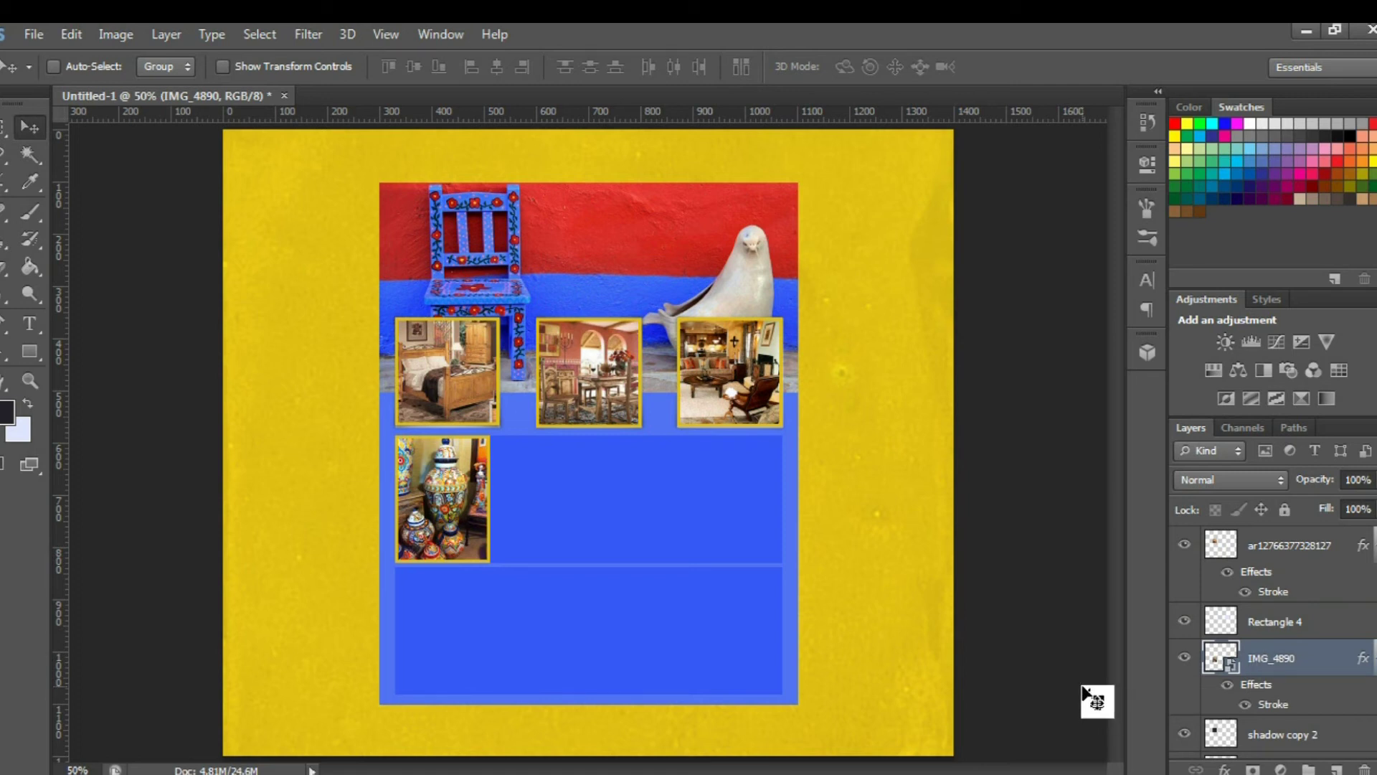
Scale the vase photo down slightly with Free Transform and nudge it into the upper panel
drag(1082, 686, 400, 500)
scroll(495, 578, up, 4)
key(ctrl+t)
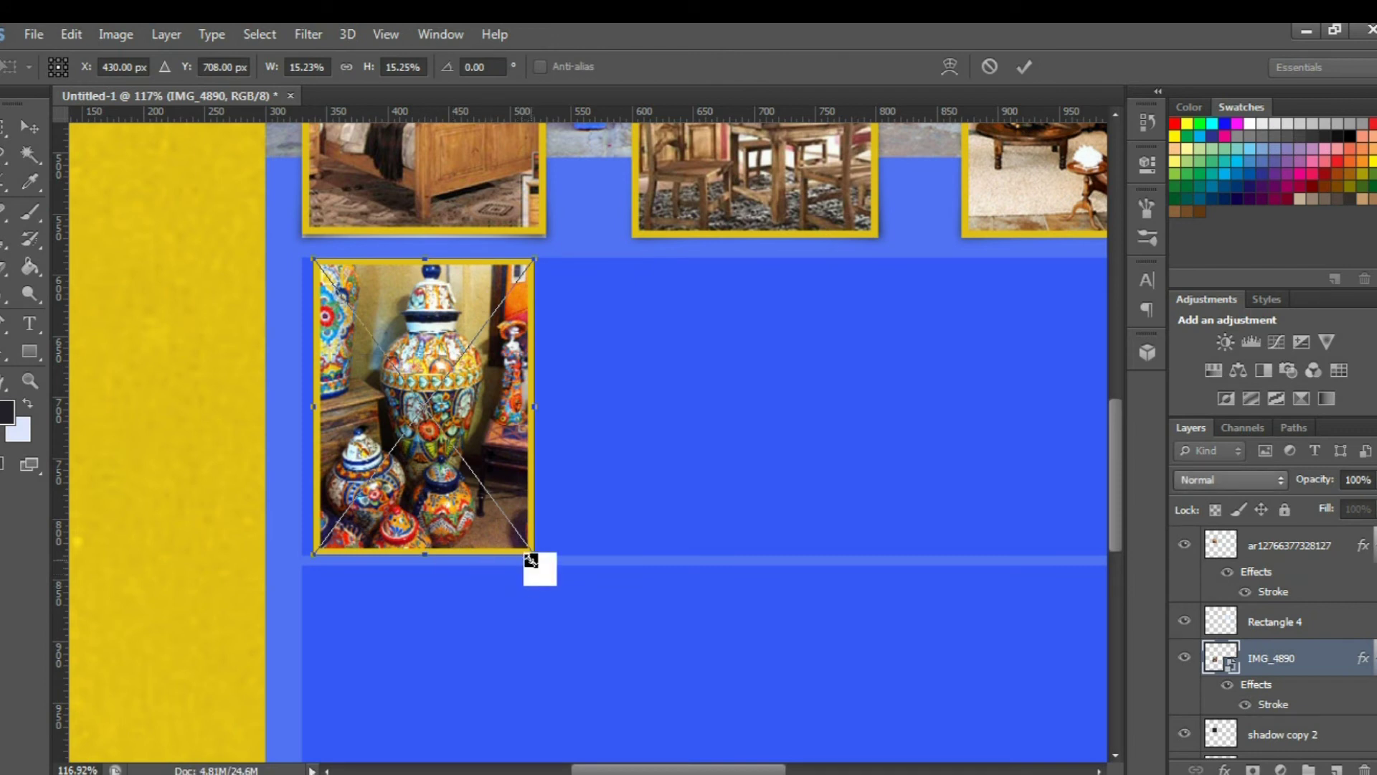
drag(529, 550, 526, 547)
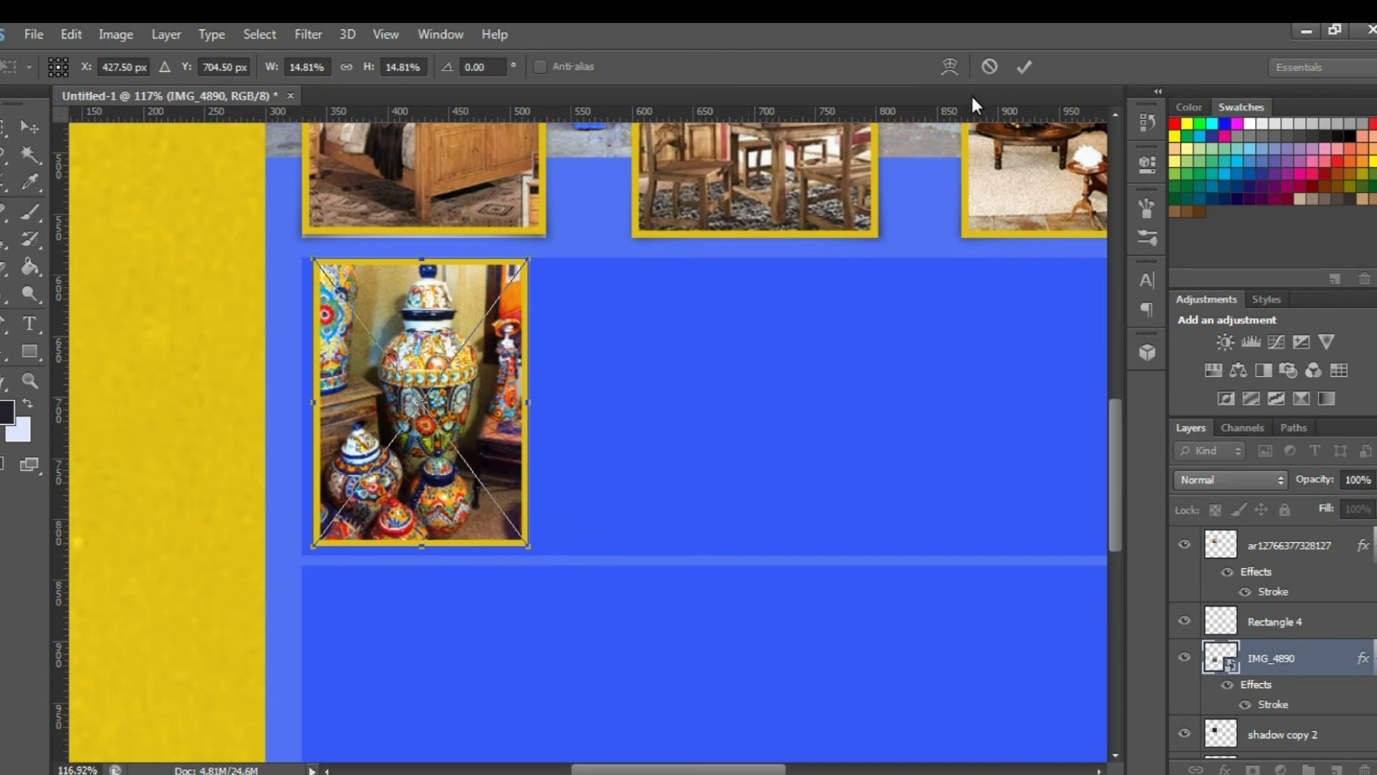
click(1023, 67)
drag(484, 364, 480, 367)
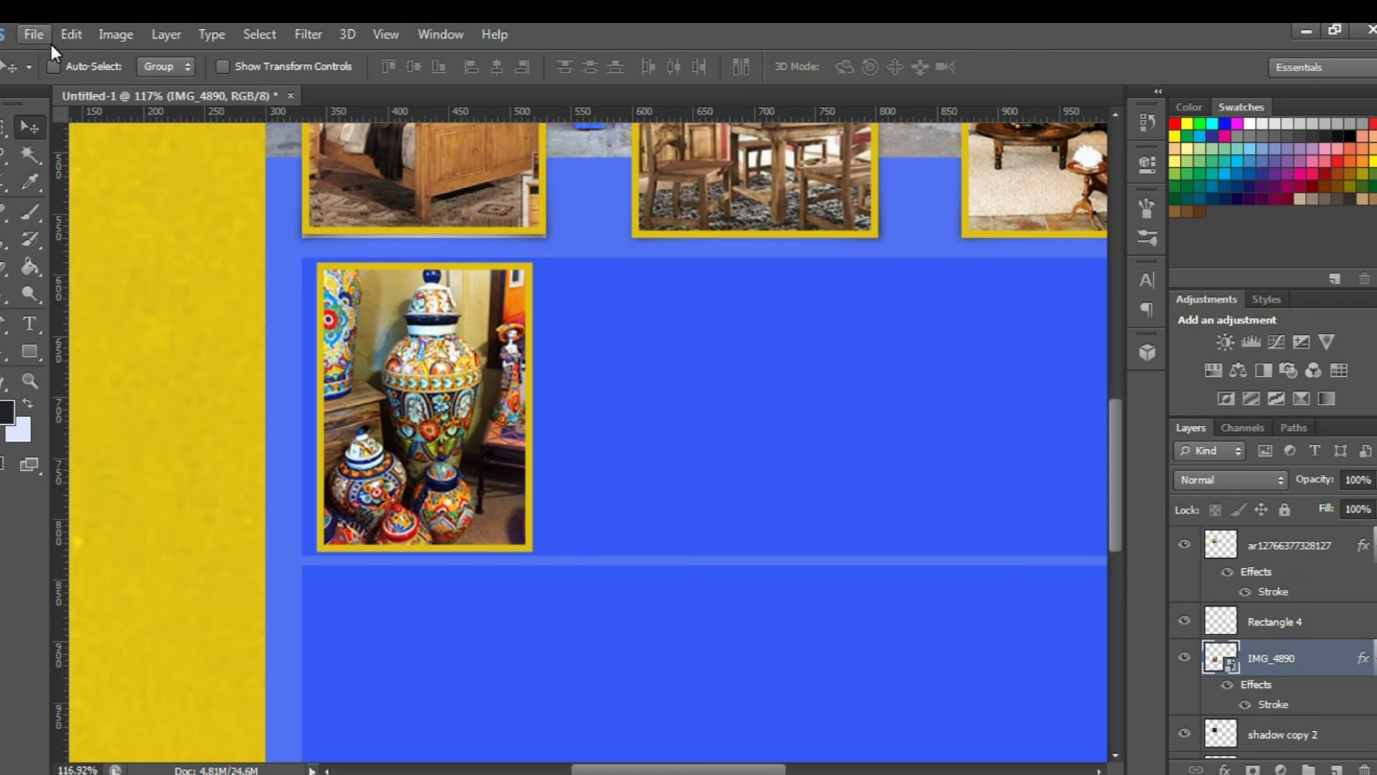
Shrink the vase photo further to about 14.5% and realign it inside the panel box
click(71, 34)
click(106, 387)
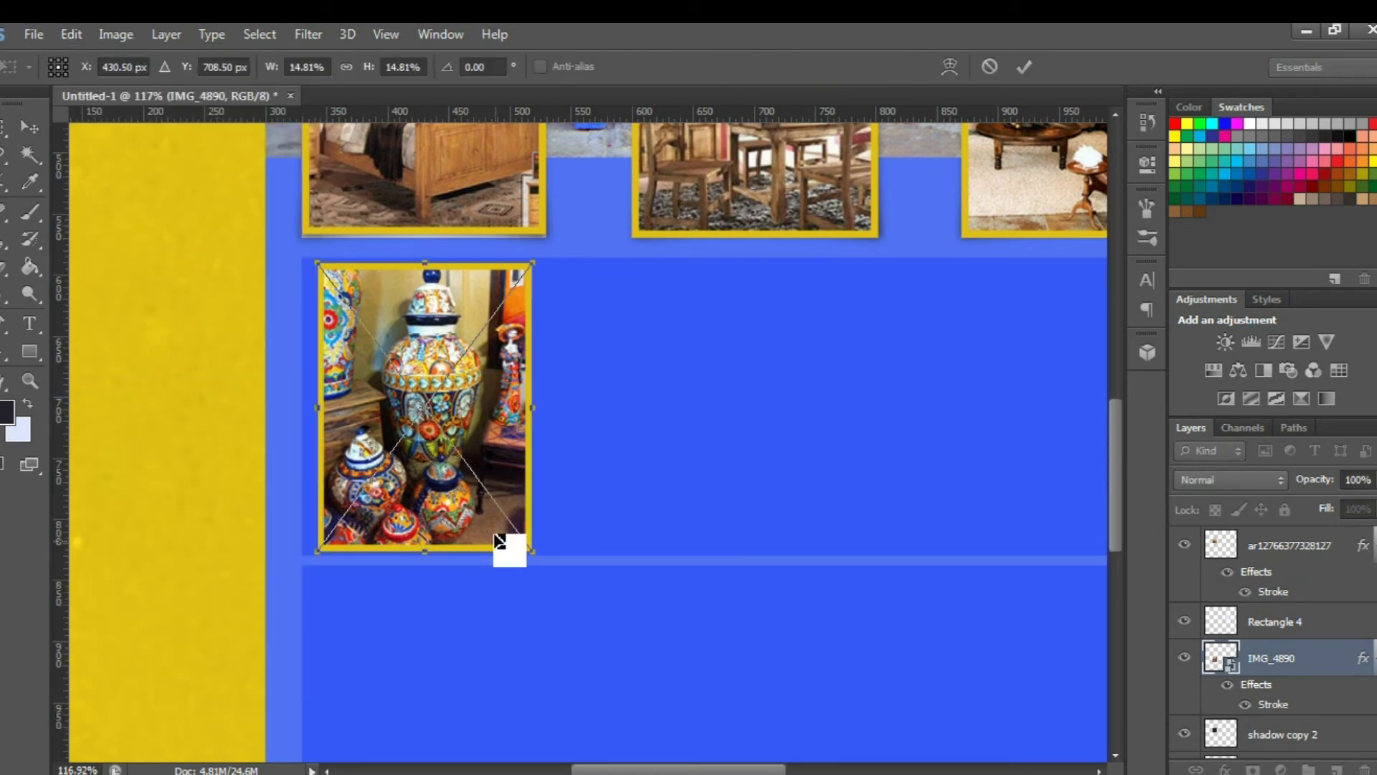
mouse_move(533, 550)
mouse_down()
mouse_move(511, 521)
mouse_move(520, 532)
mouse_up()
click(1024, 67)
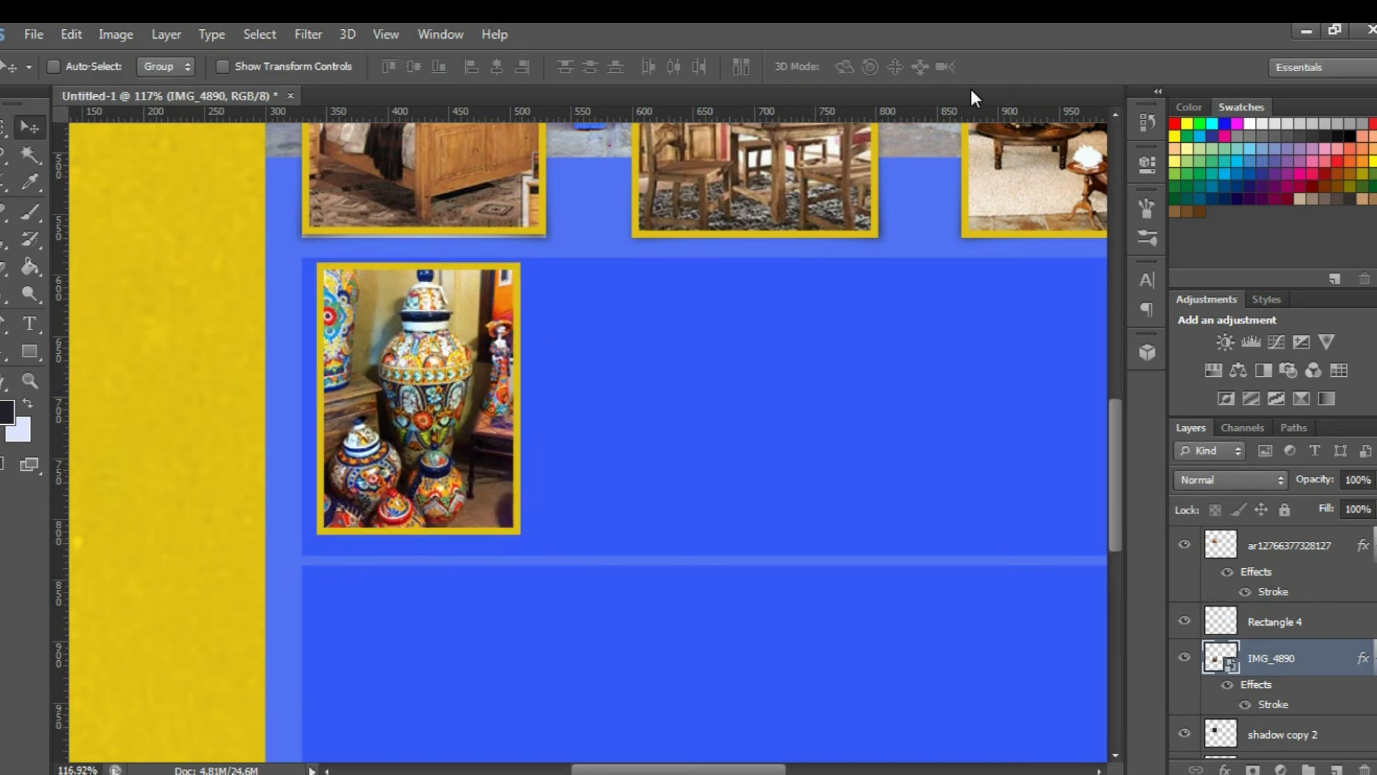
drag(452, 359, 449, 370)
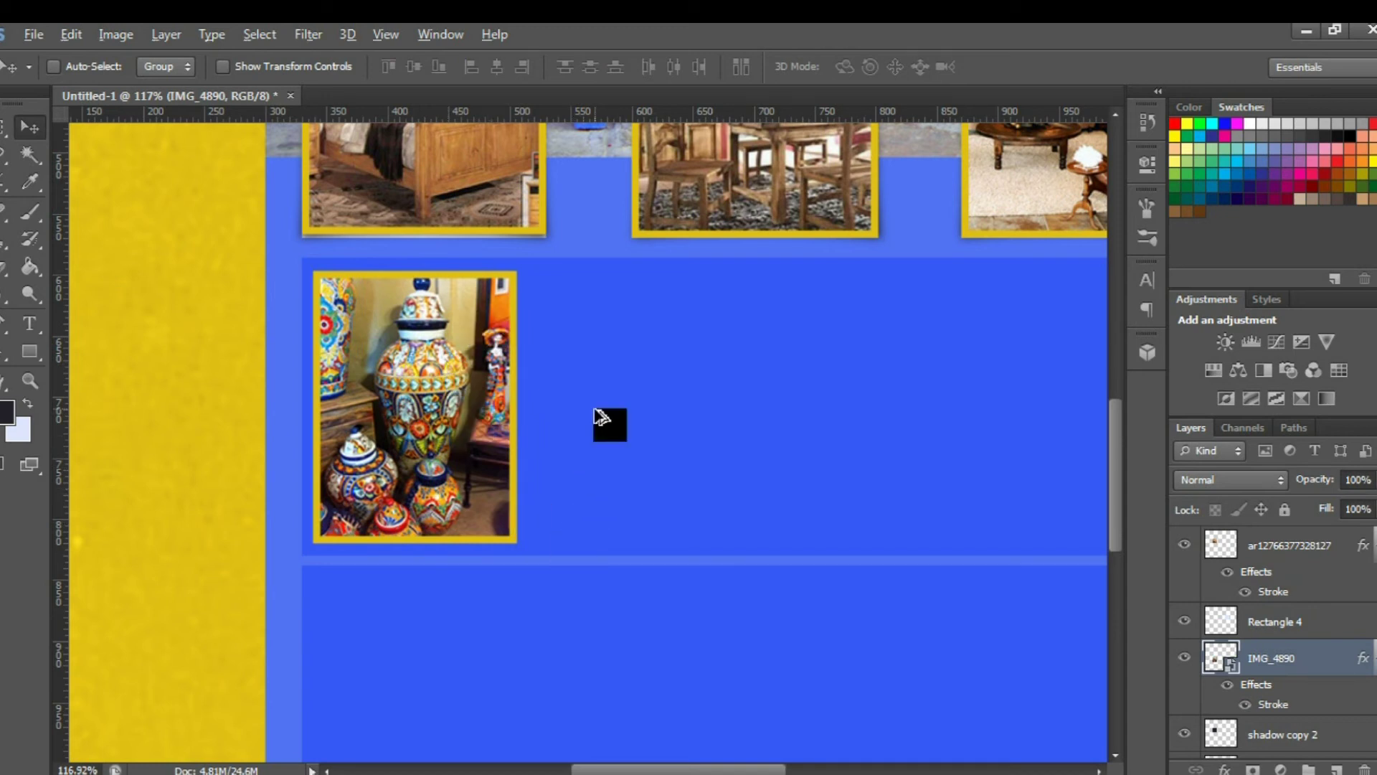
scroll(609, 421, down, 5)
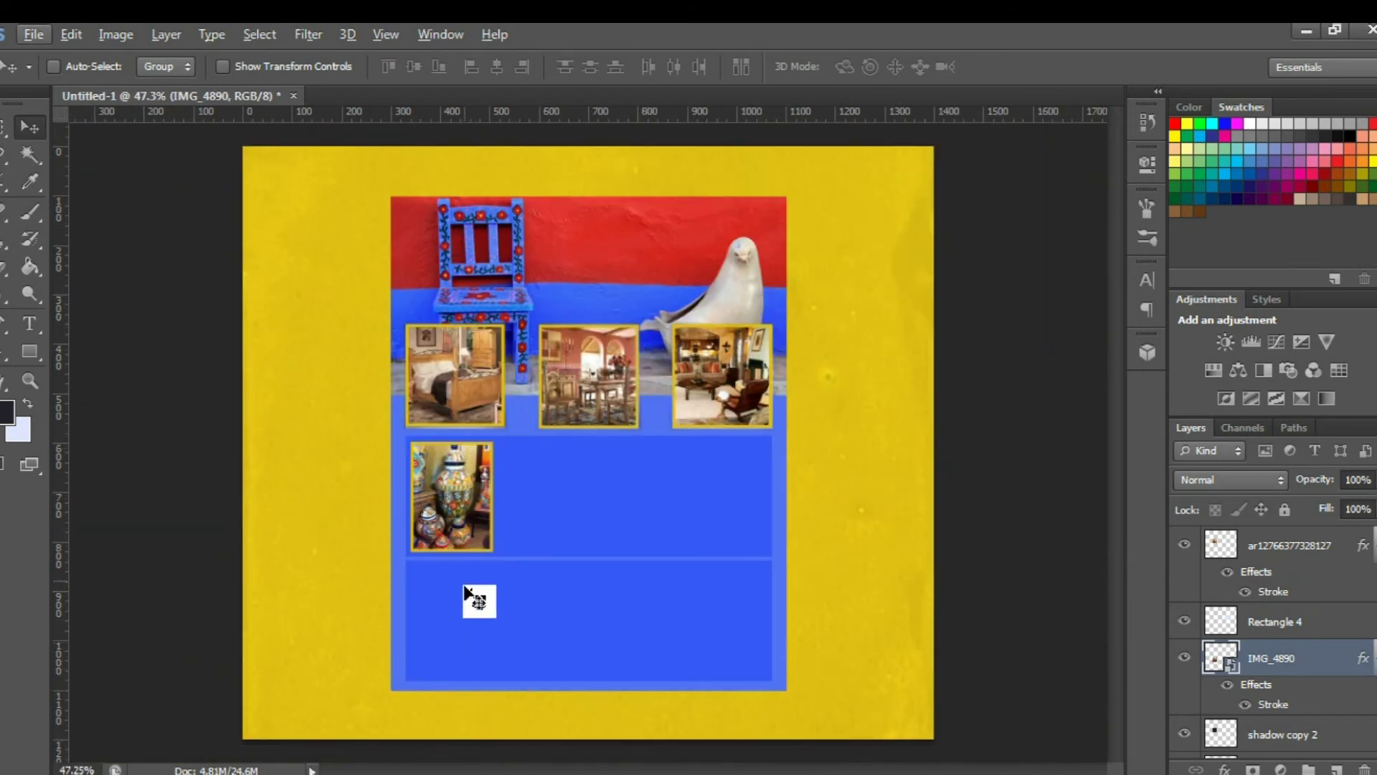
Alt-drag the vase photo to create IMG_4890 copy in the lower blue panel's top-left
drag(452, 497, 452, 618)
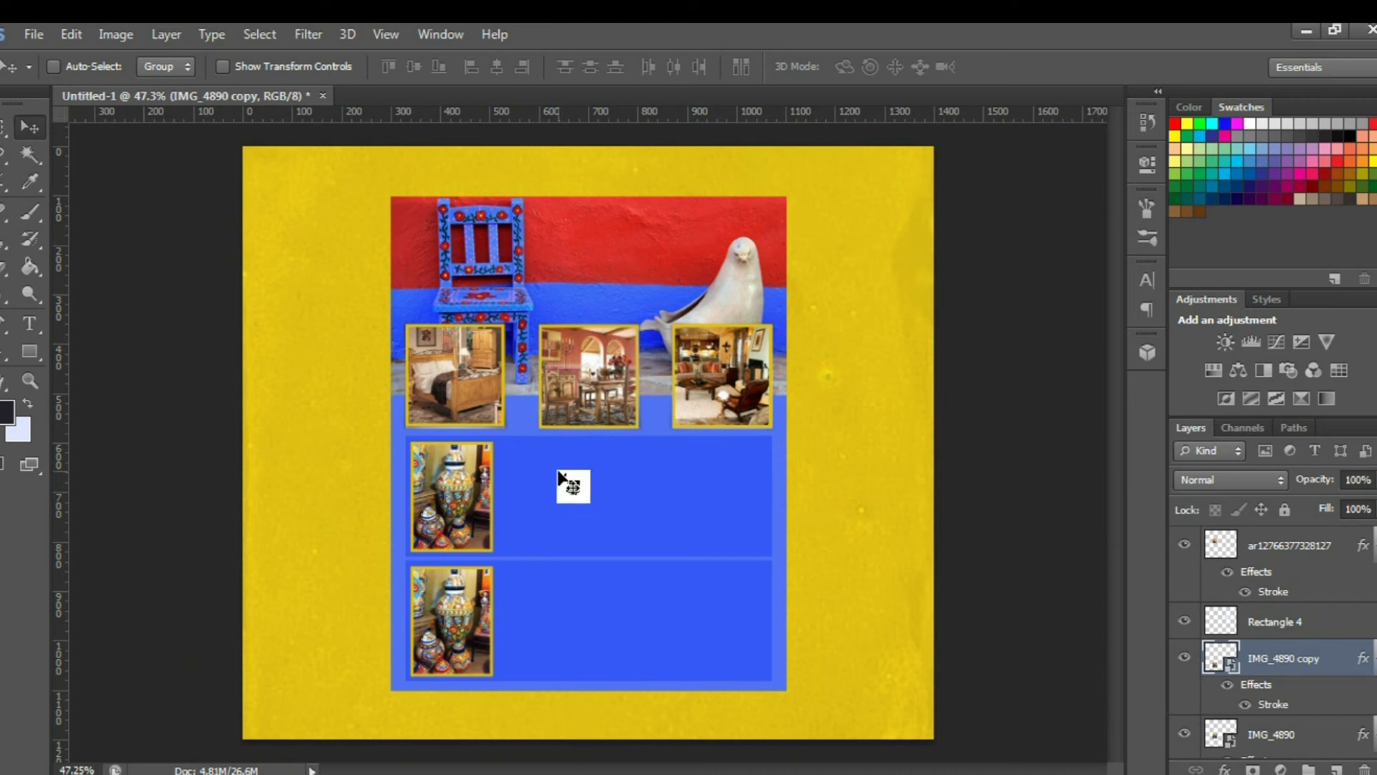
click(29, 323)
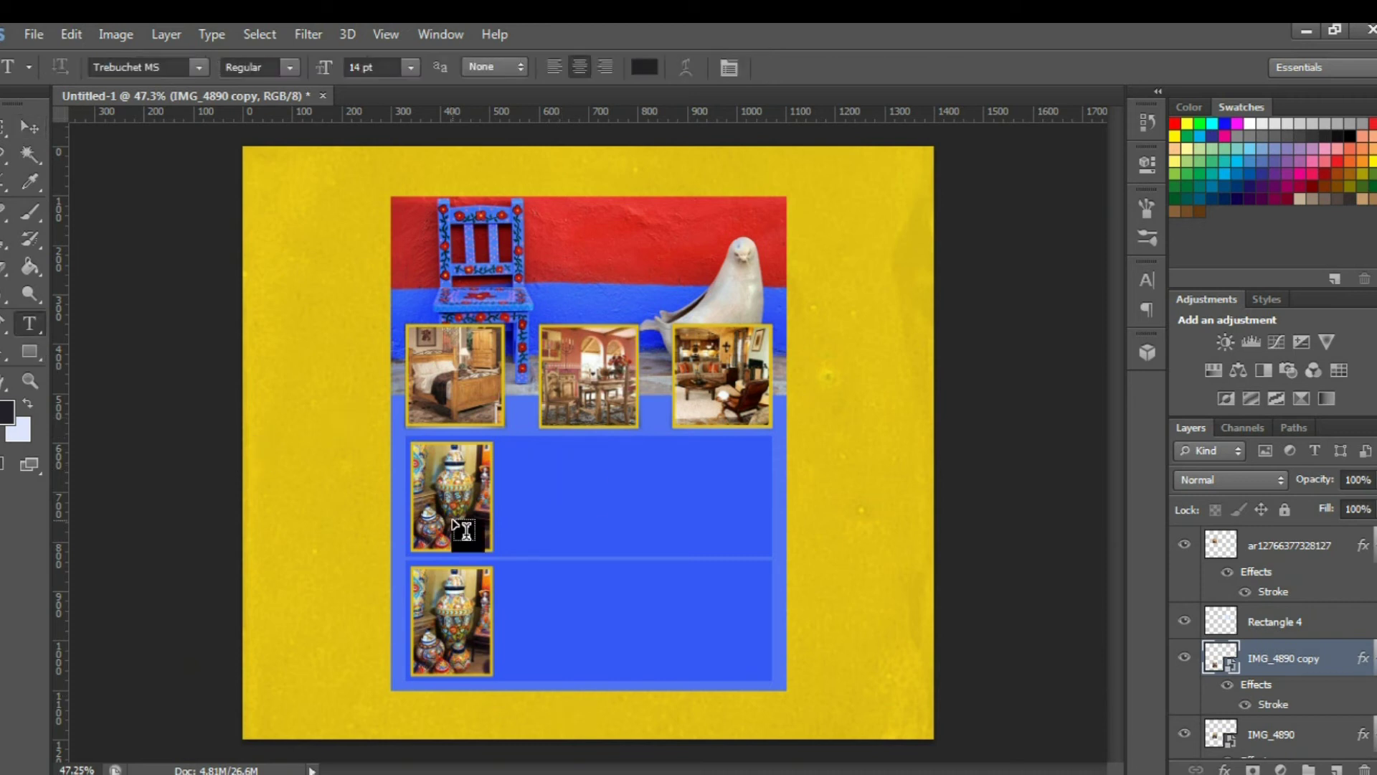
Paste a Lorem ipsum line in 14 pt Trebuchet MS and move it beside the upper vase photo
click(517, 468)
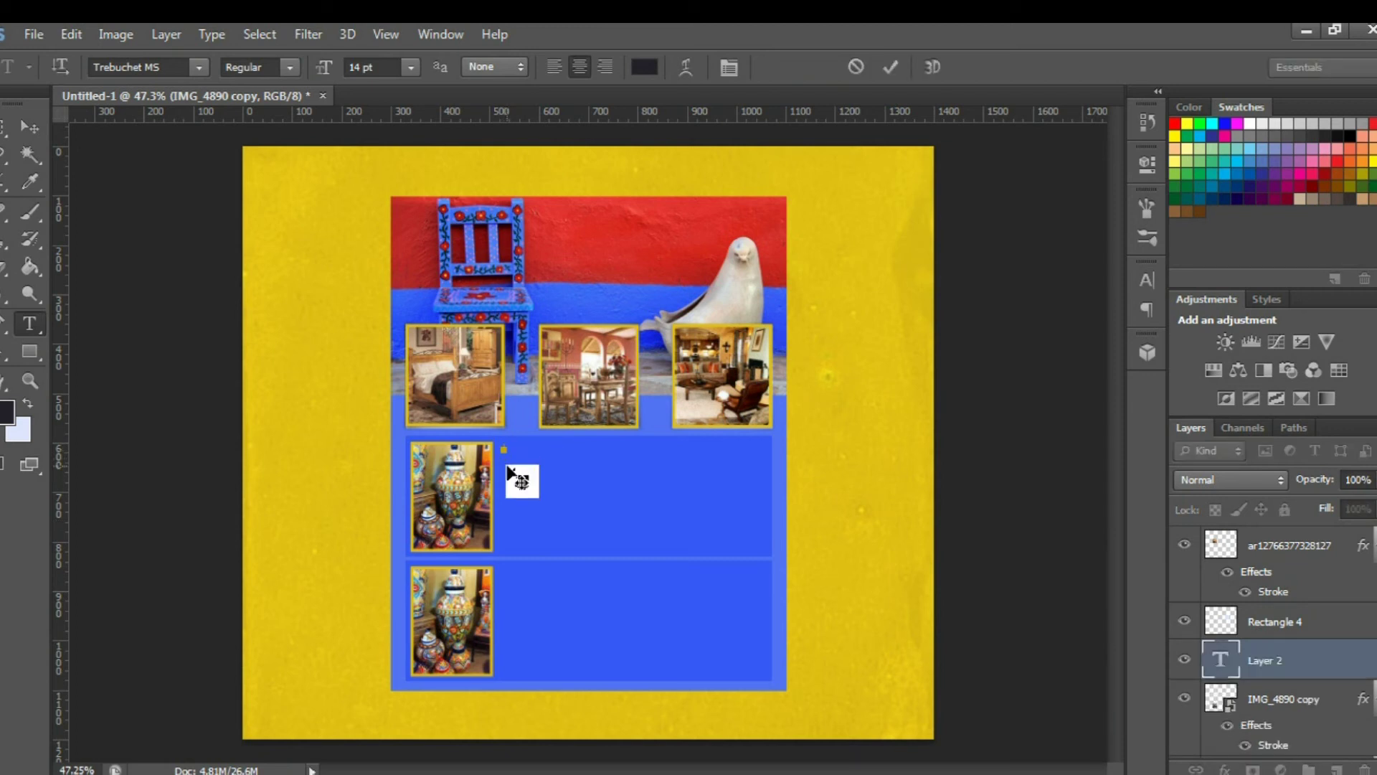
key(ctrl+t)
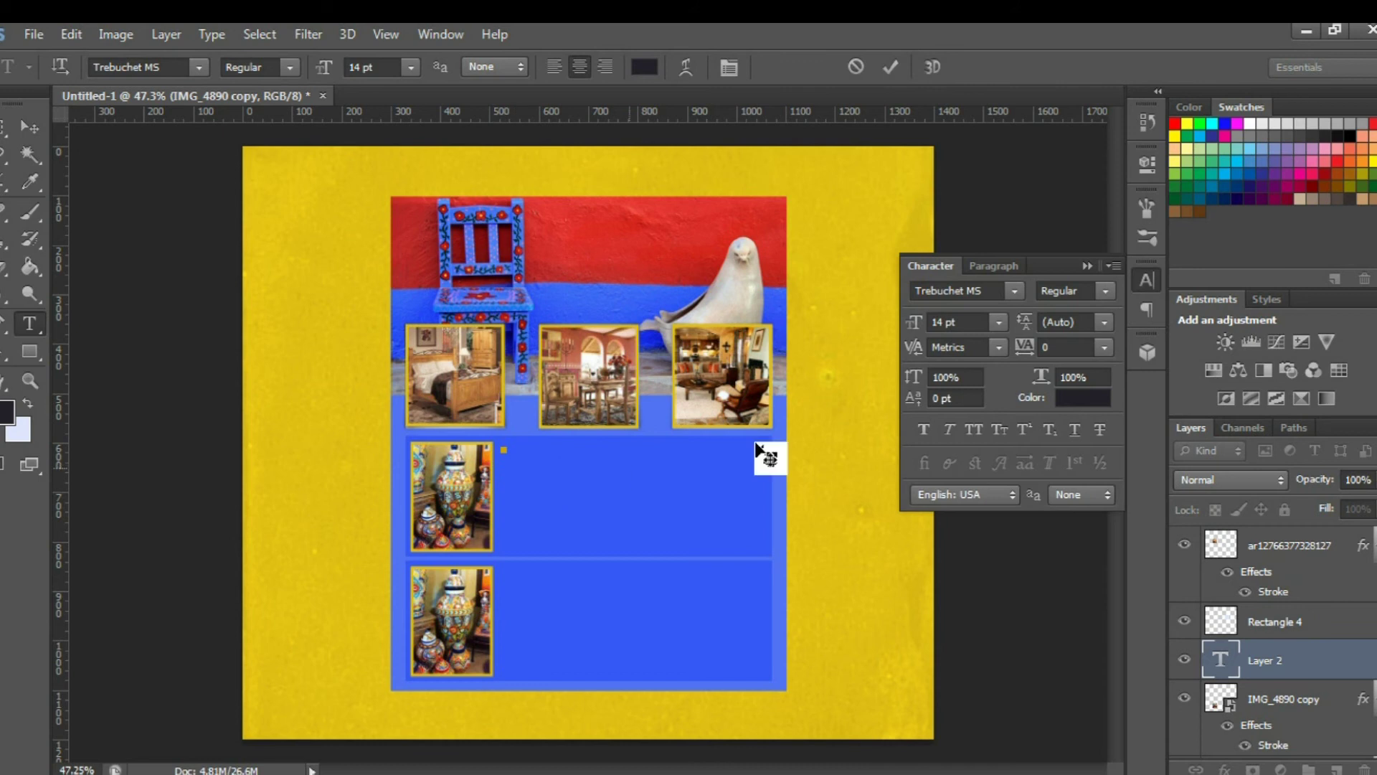
key(ctrl+t)
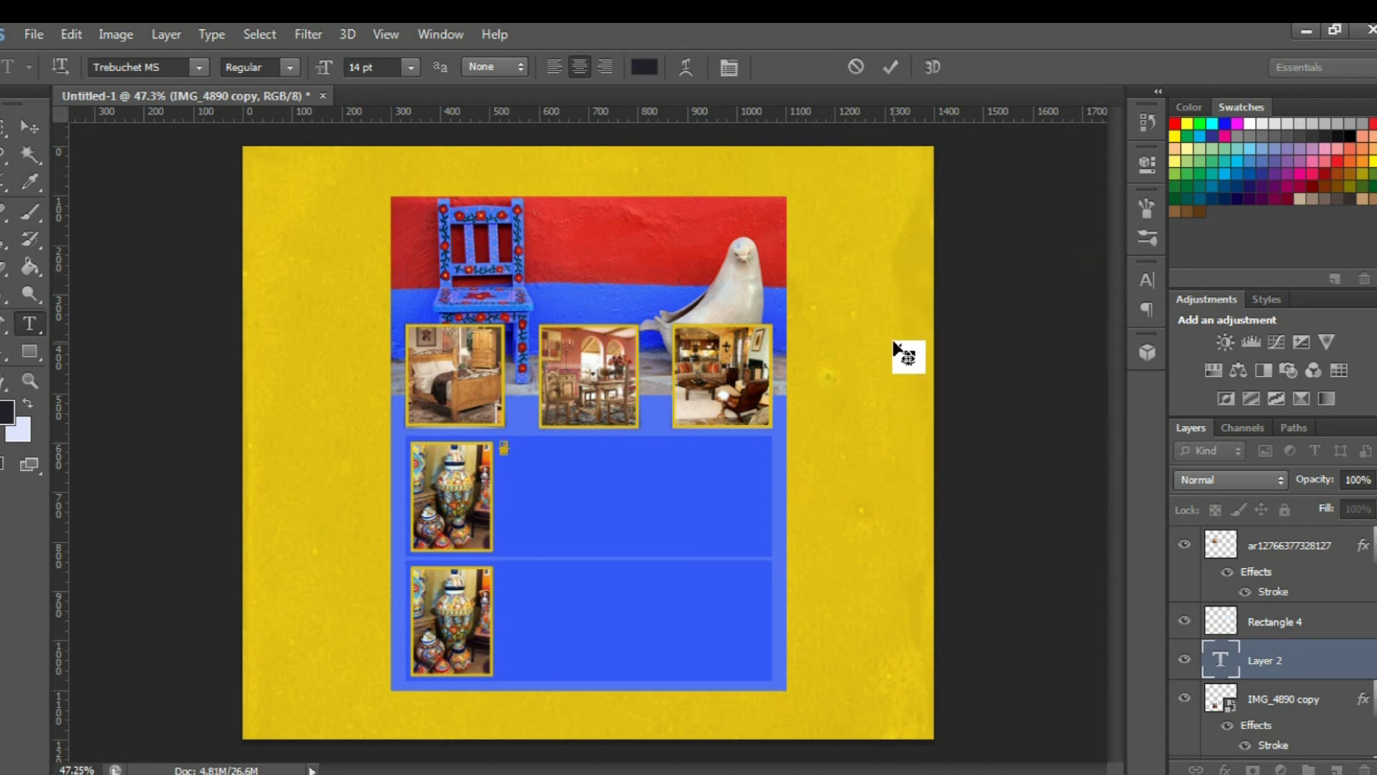
key(ctrl+v)
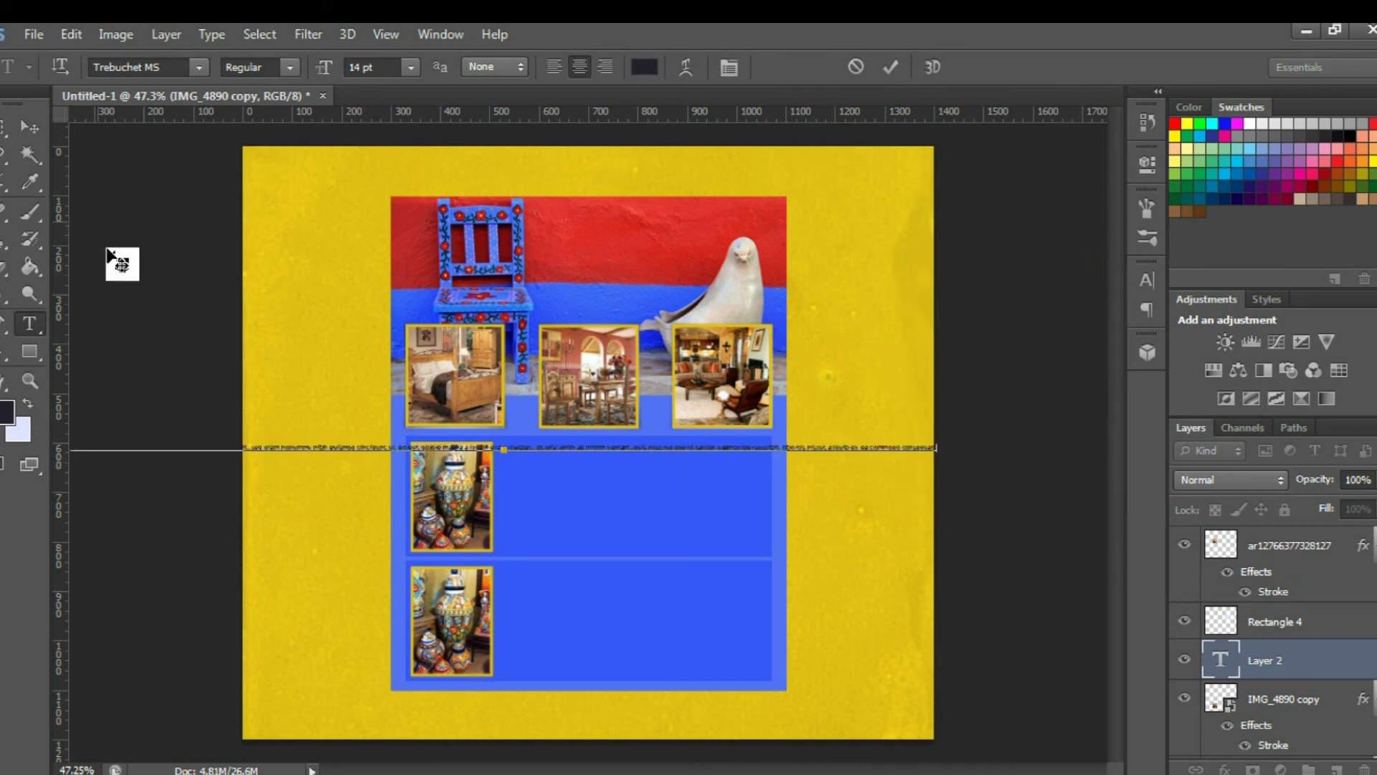
click(29, 127)
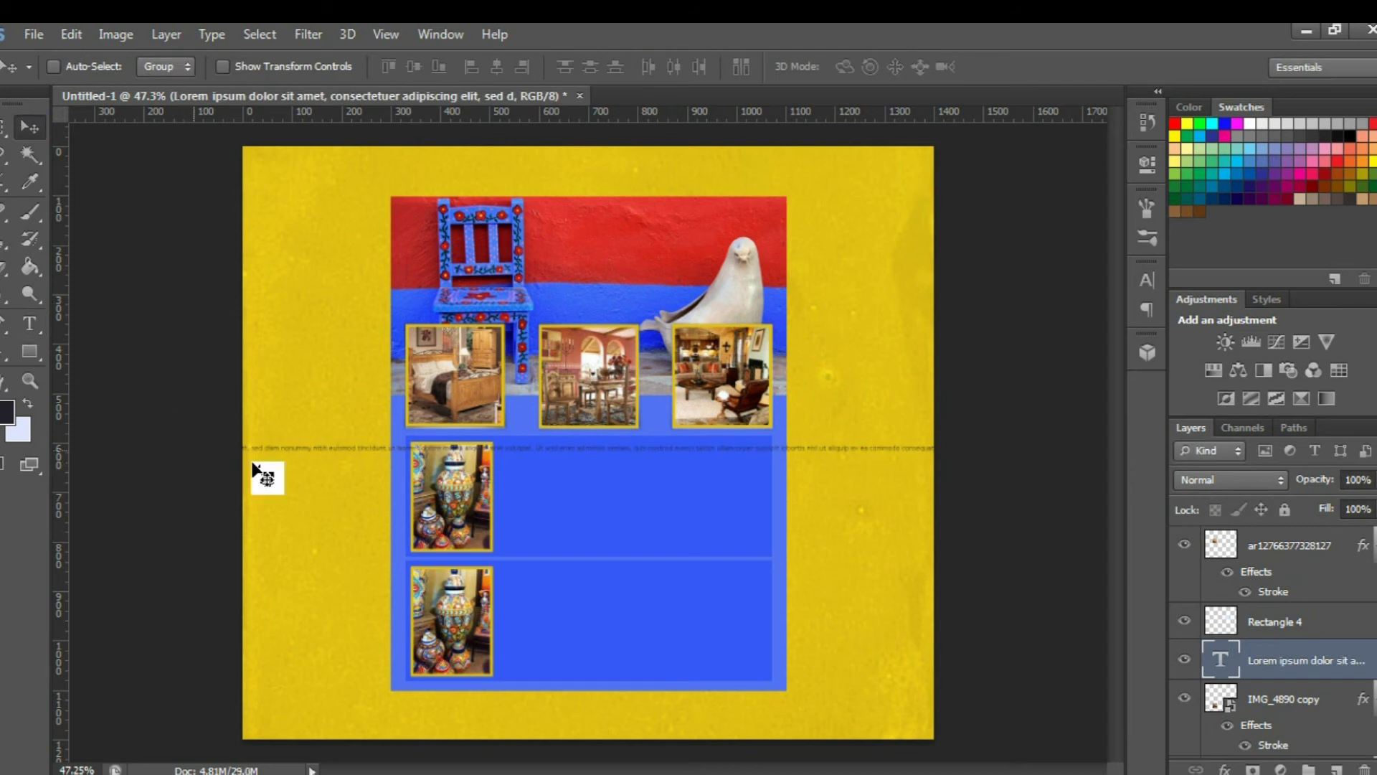
drag(324, 467, 631, 465)
scroll(490, 459, up, 5)
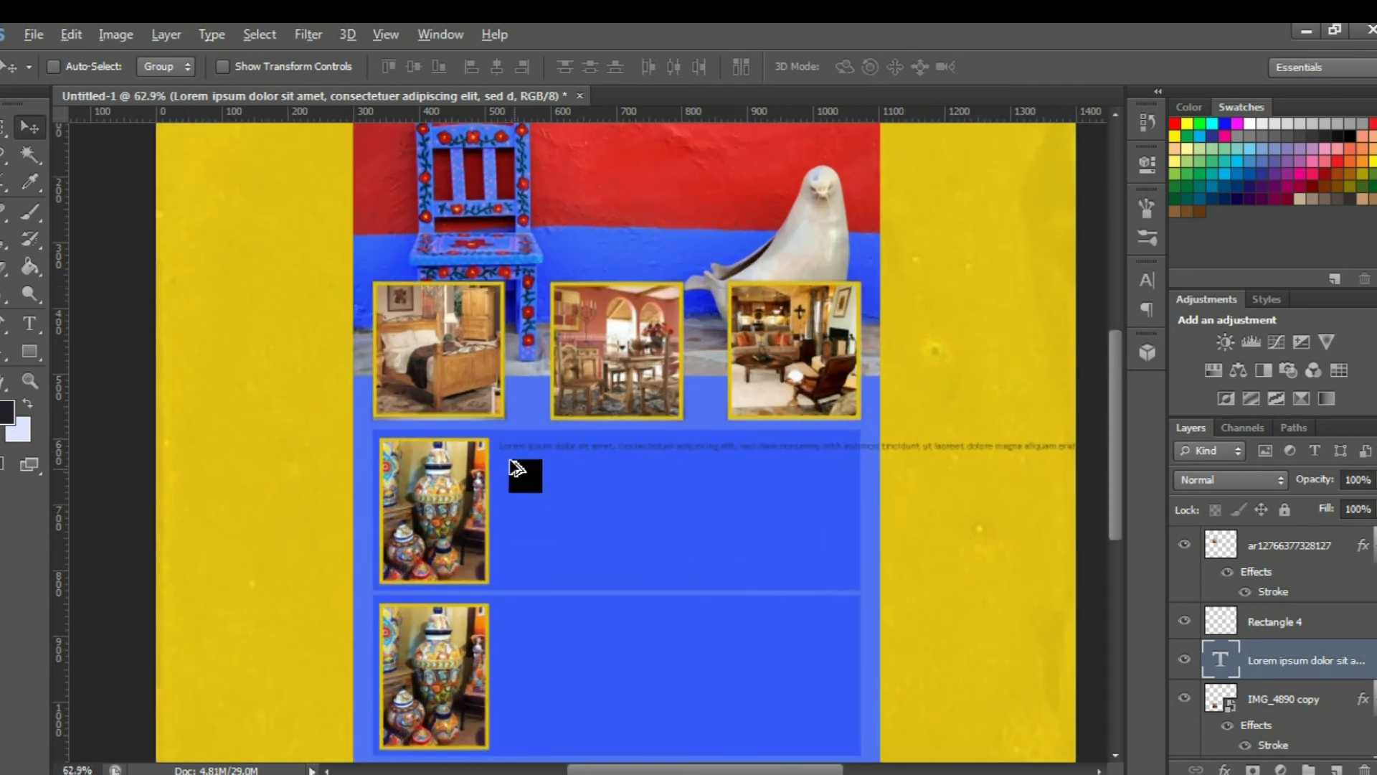
Set the lorem ipsum text to the Tunga font at 24 pt in the Character panel
key(t)
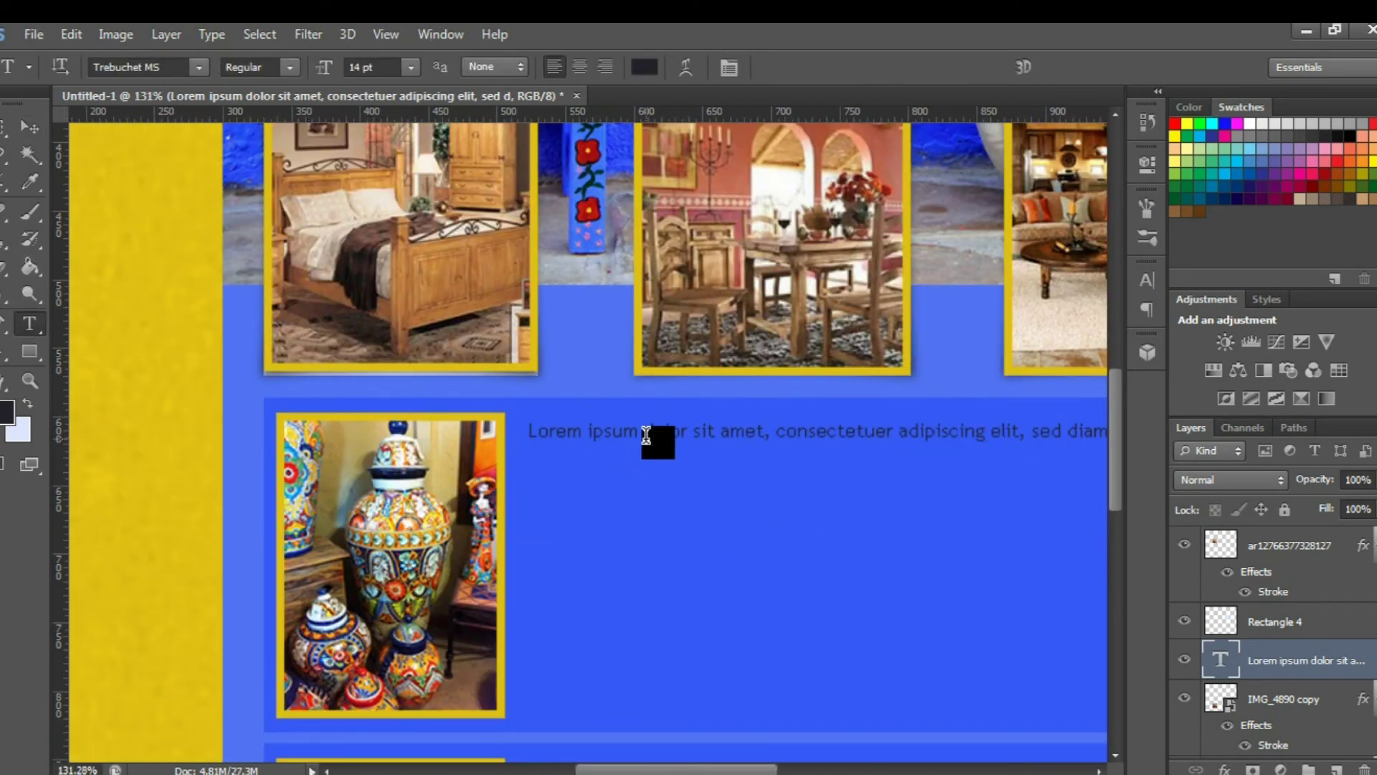
click(1147, 281)
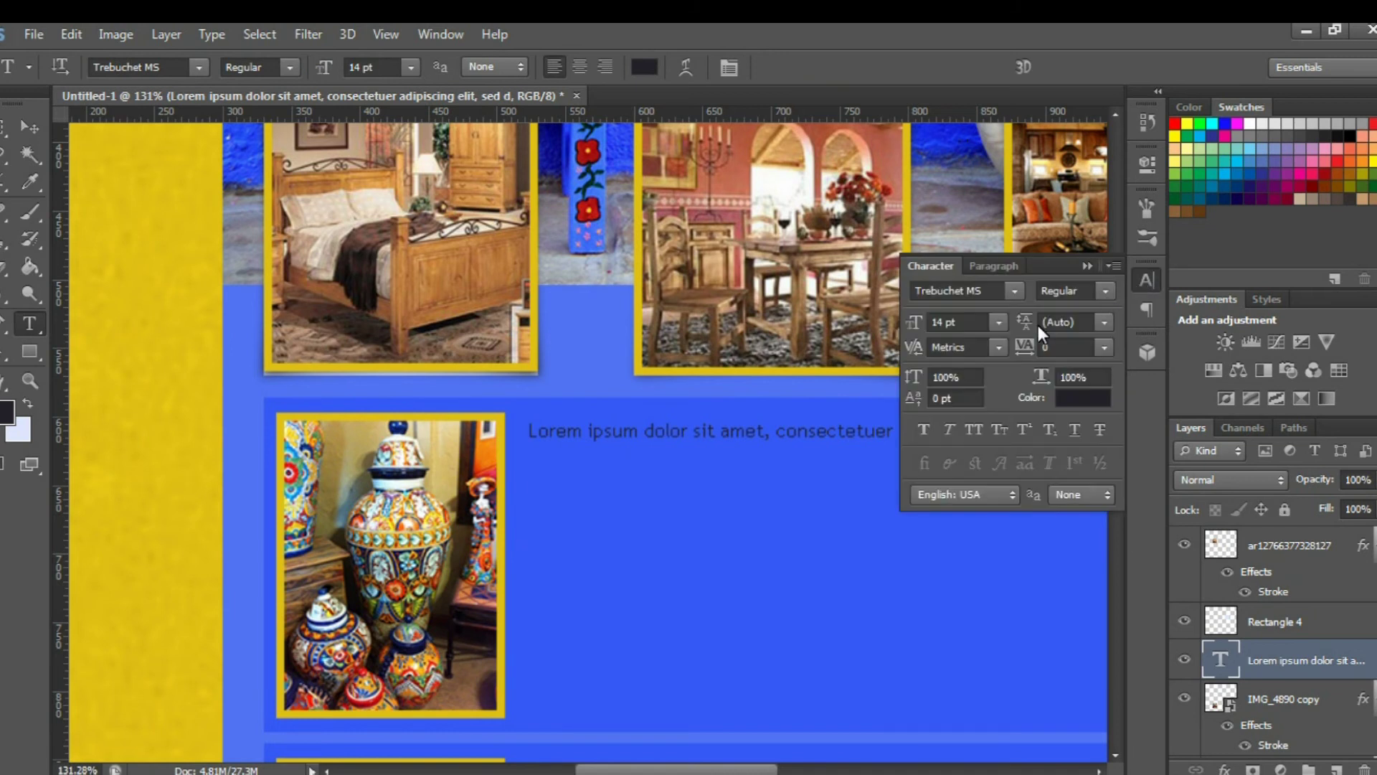
click(998, 322)
click(969, 540)
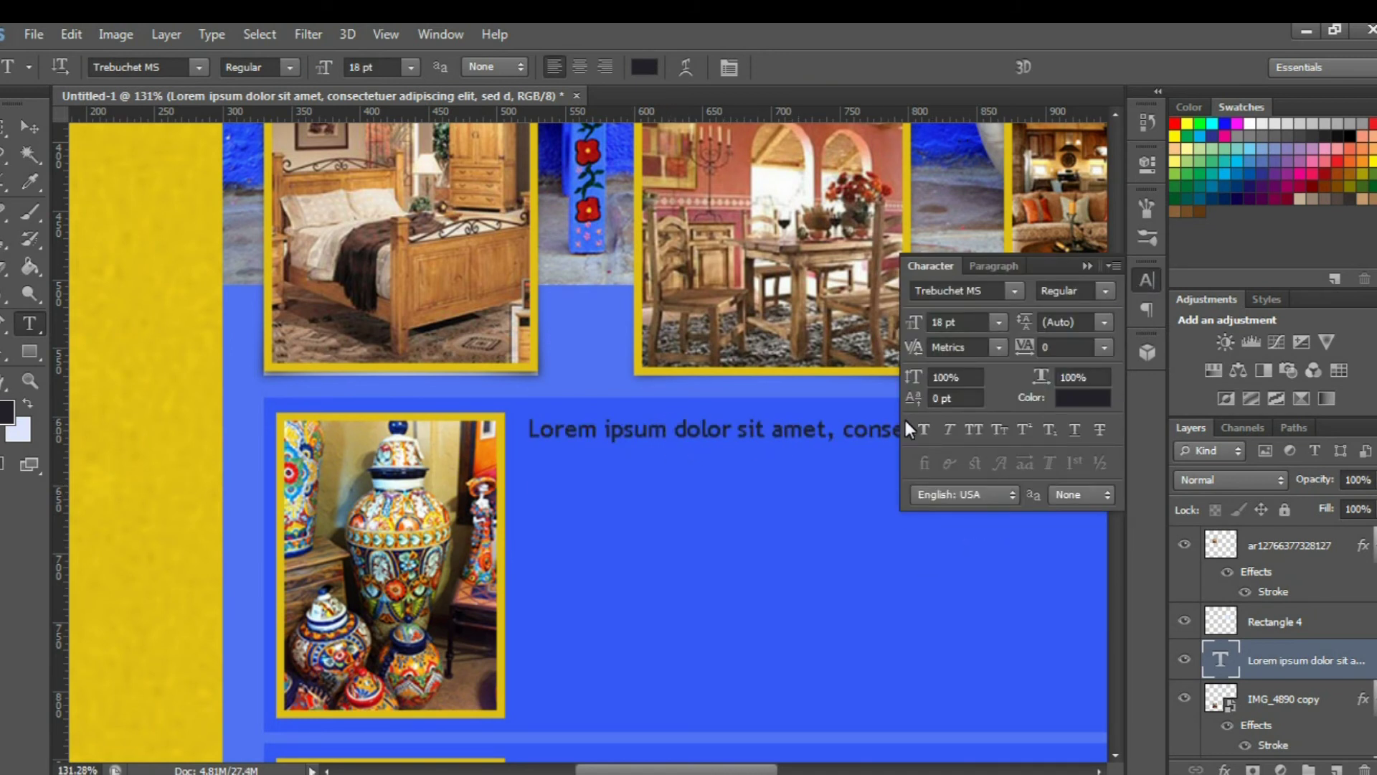
click(1016, 295)
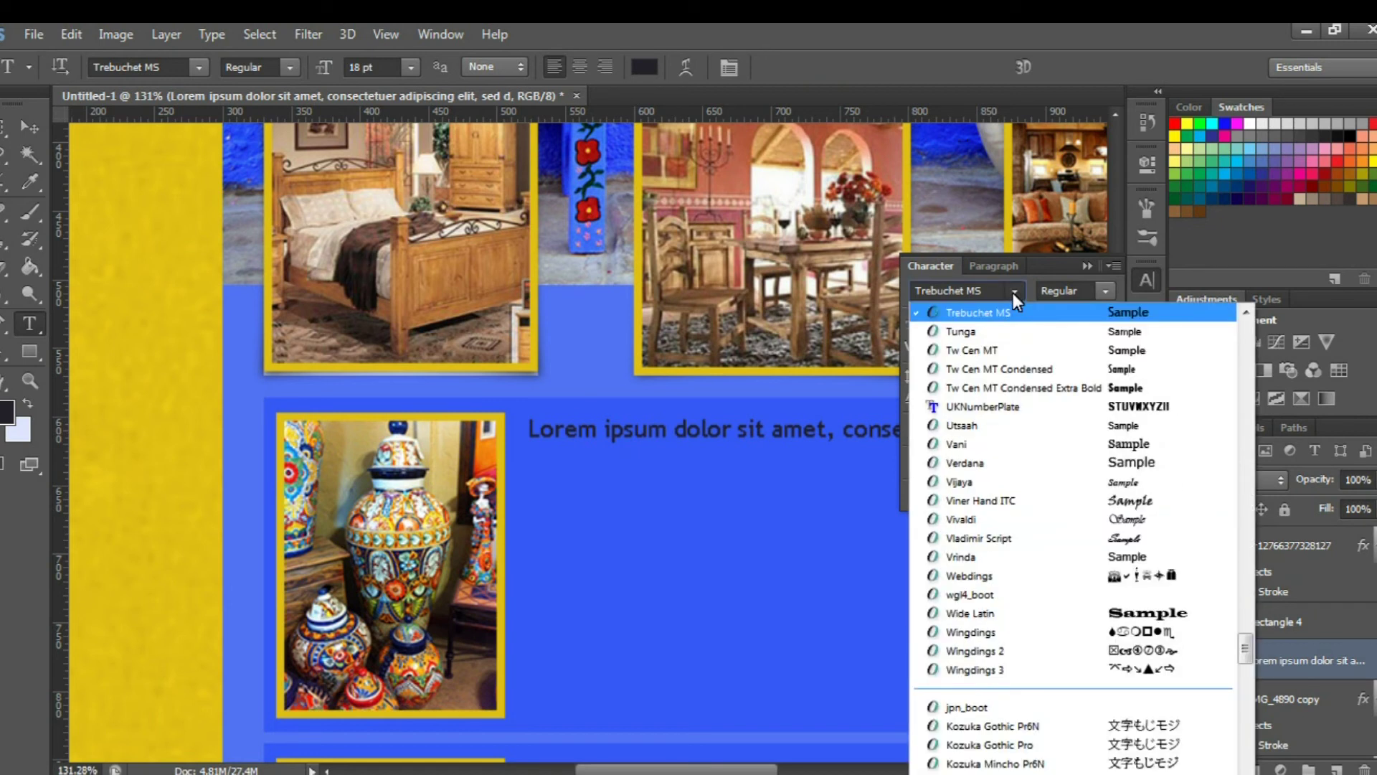
click(991, 332)
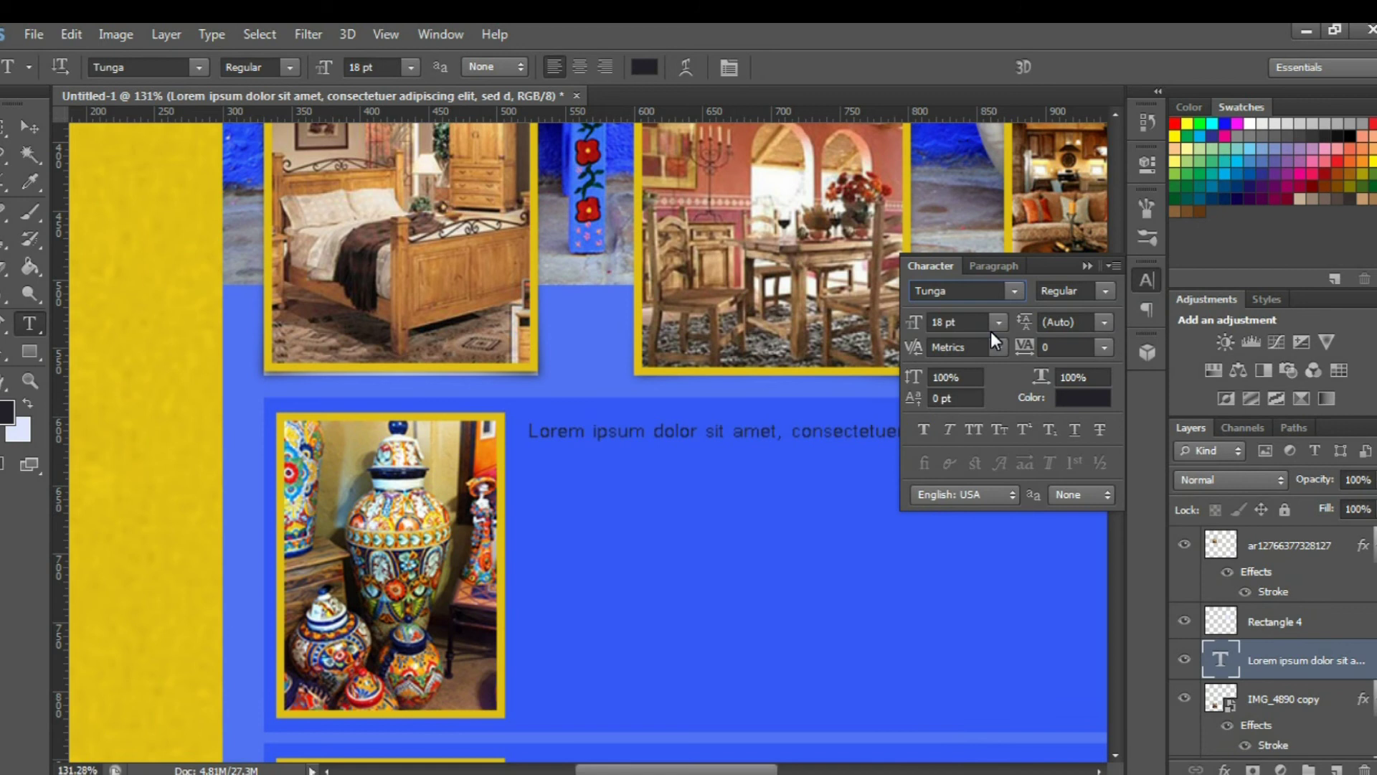
click(995, 323)
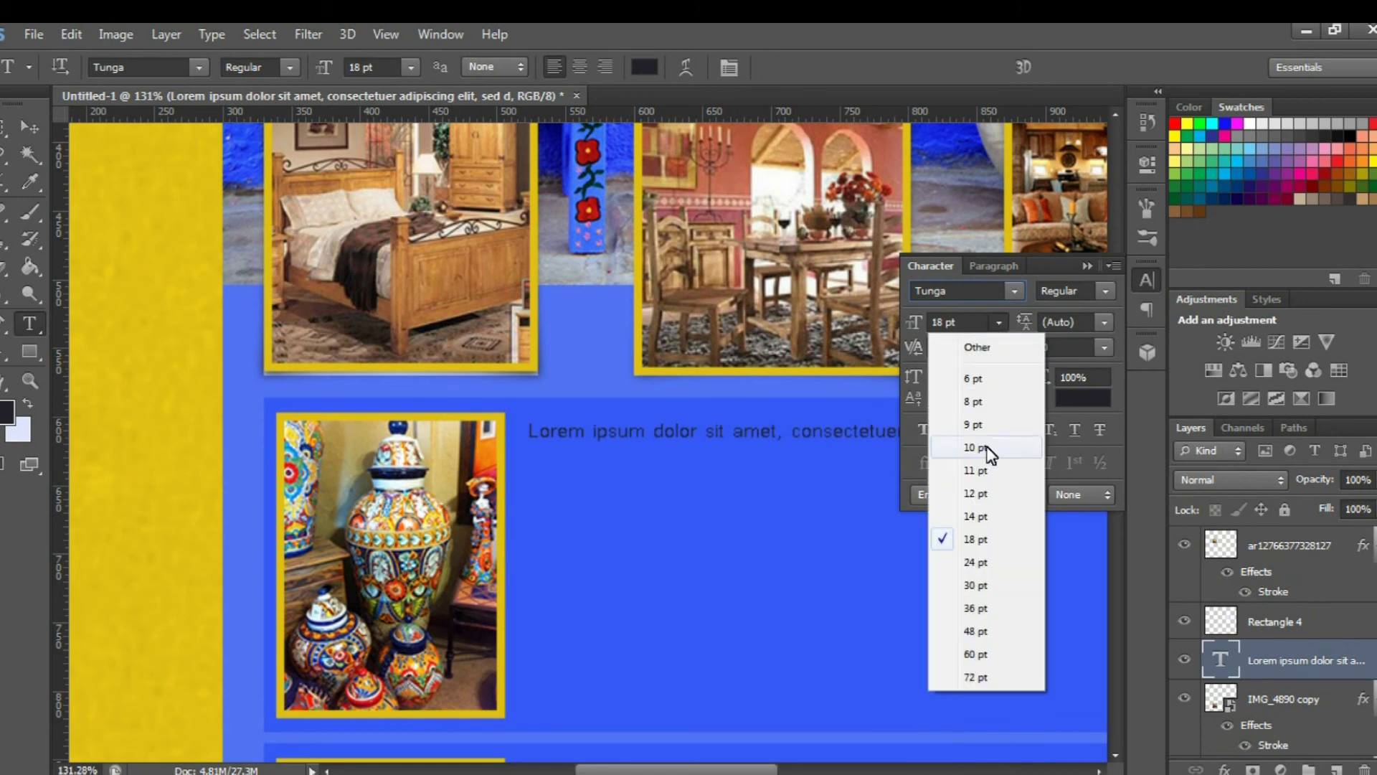
click(973, 562)
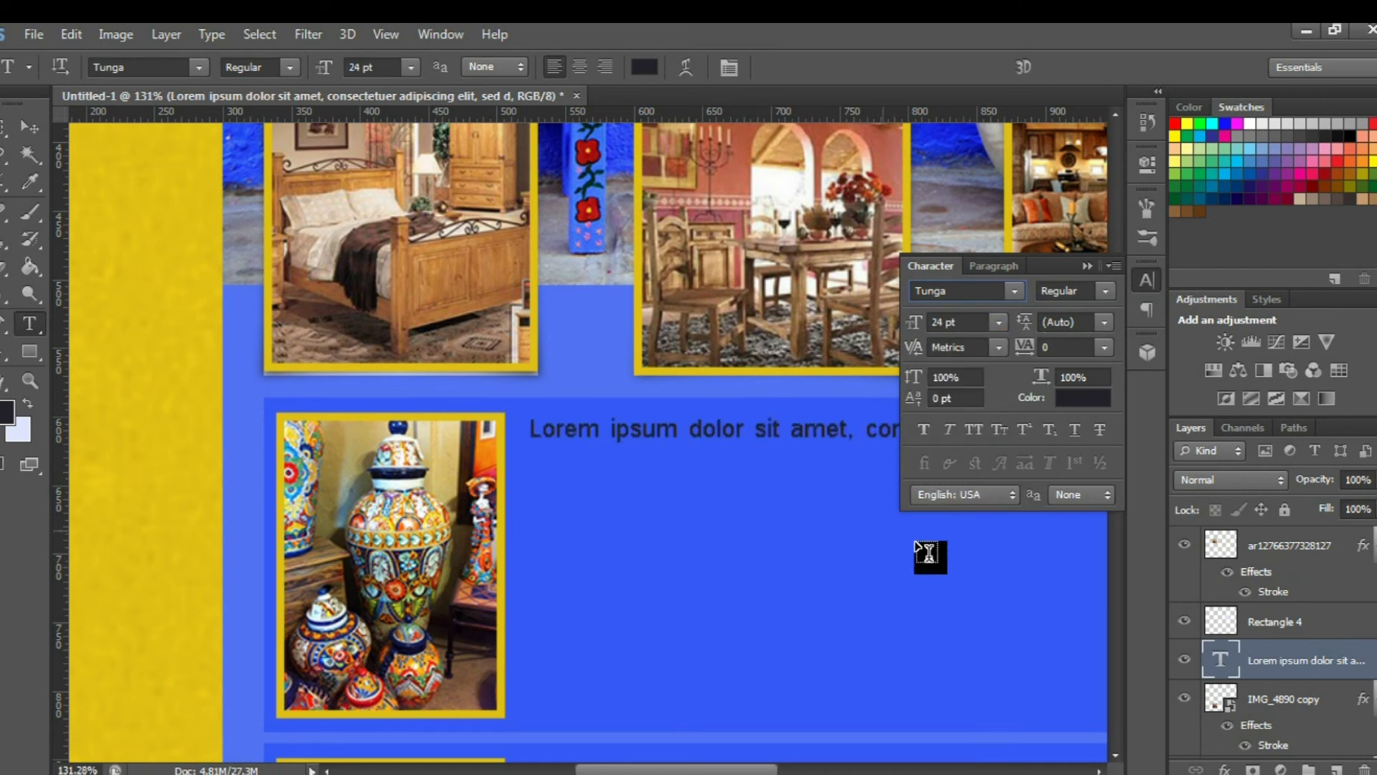
click(691, 435)
Break the text after Lorem ipsum and before nibh, volutpat, tation and consequat, then commit
key(Return)
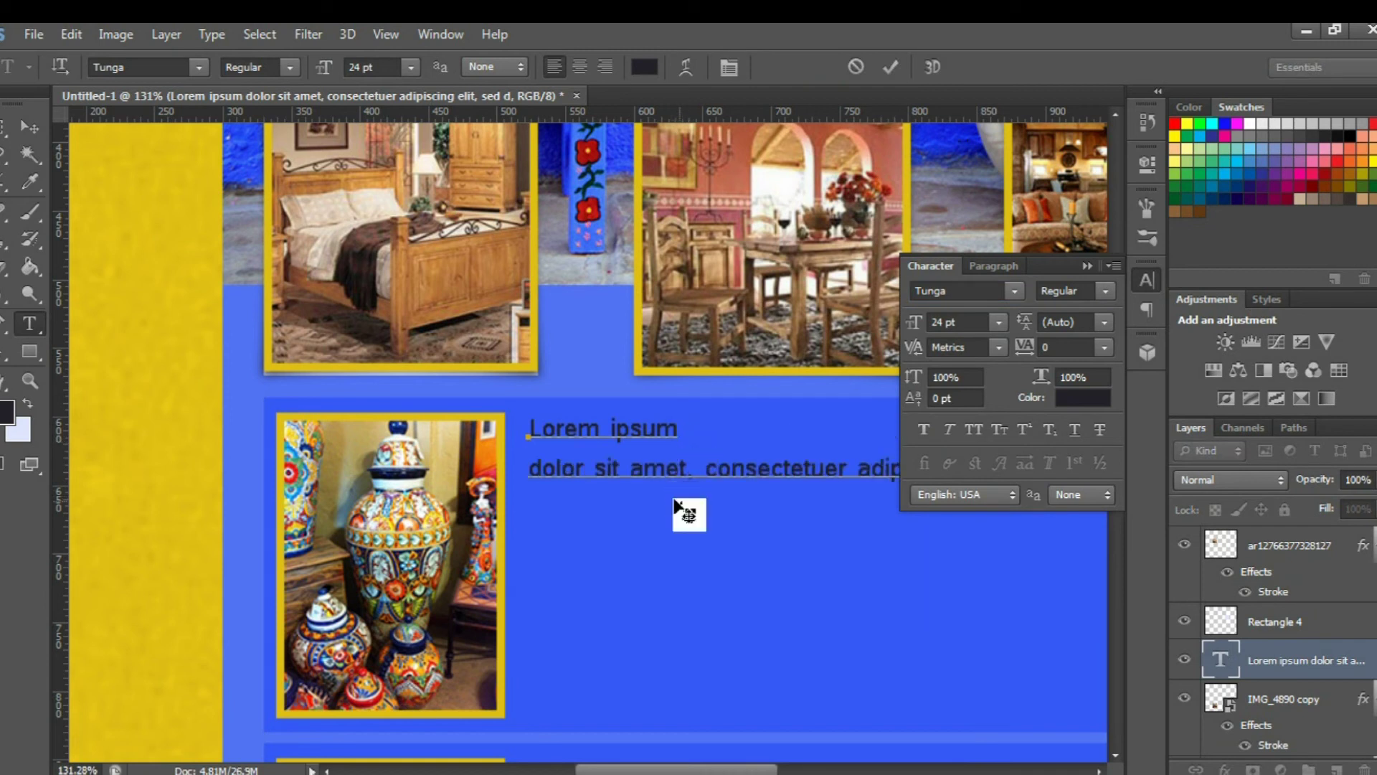
click(1086, 266)
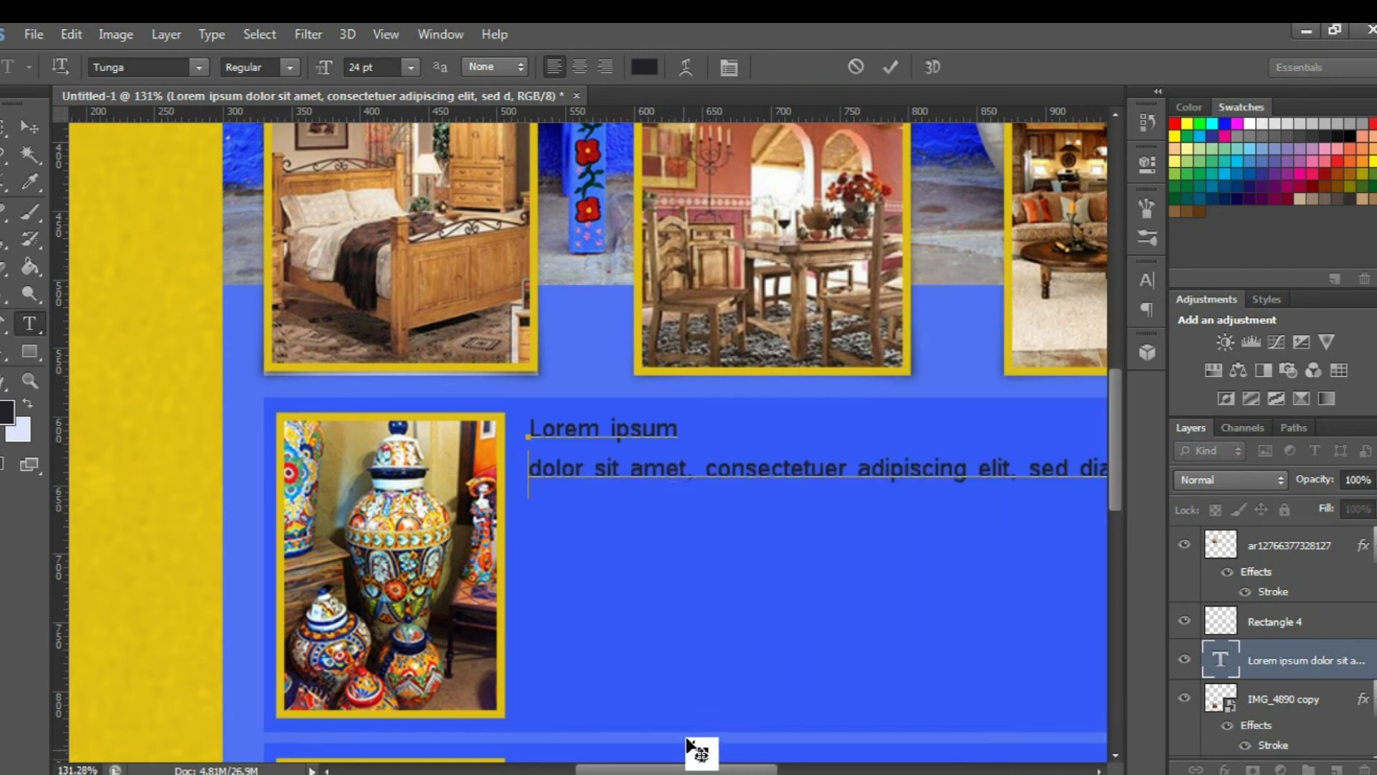
scroll(588, 430, right, 5)
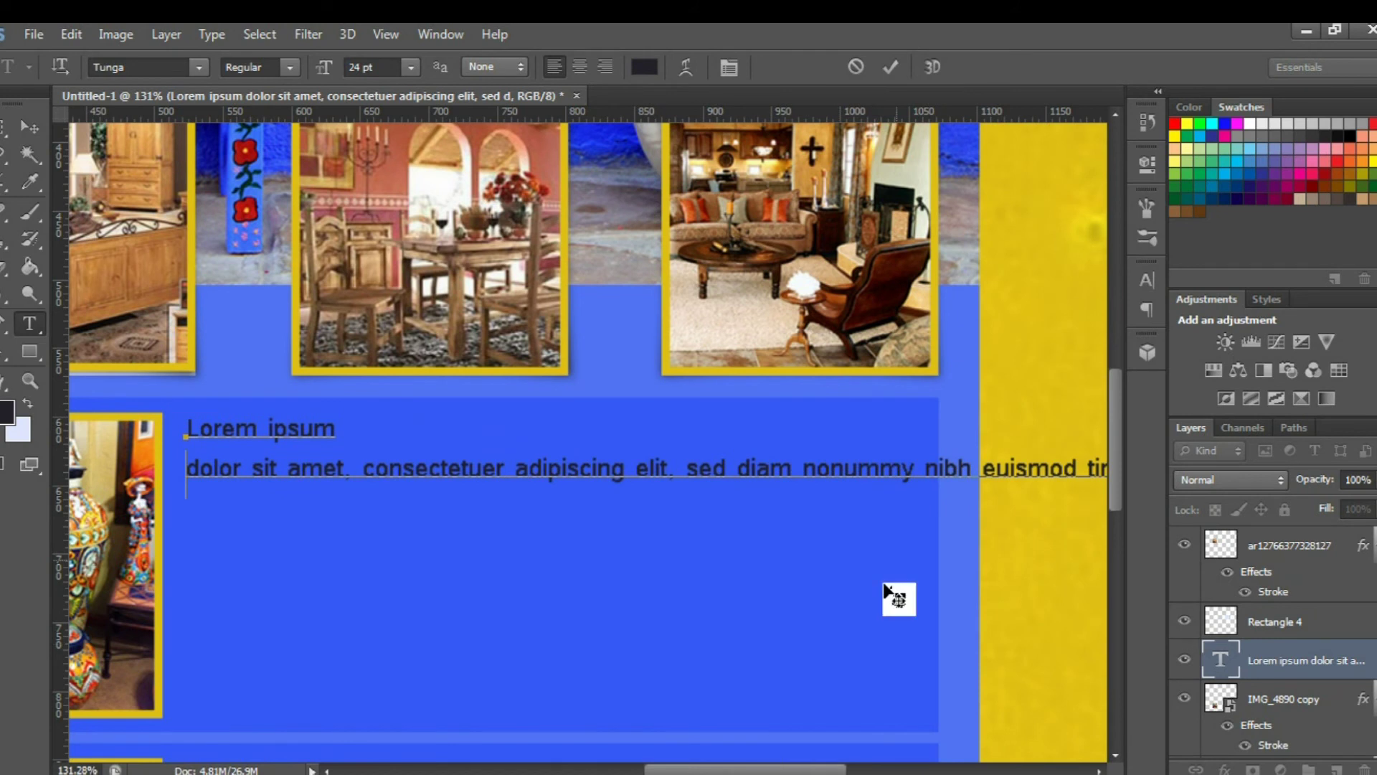
click(933, 466)
key(Return)
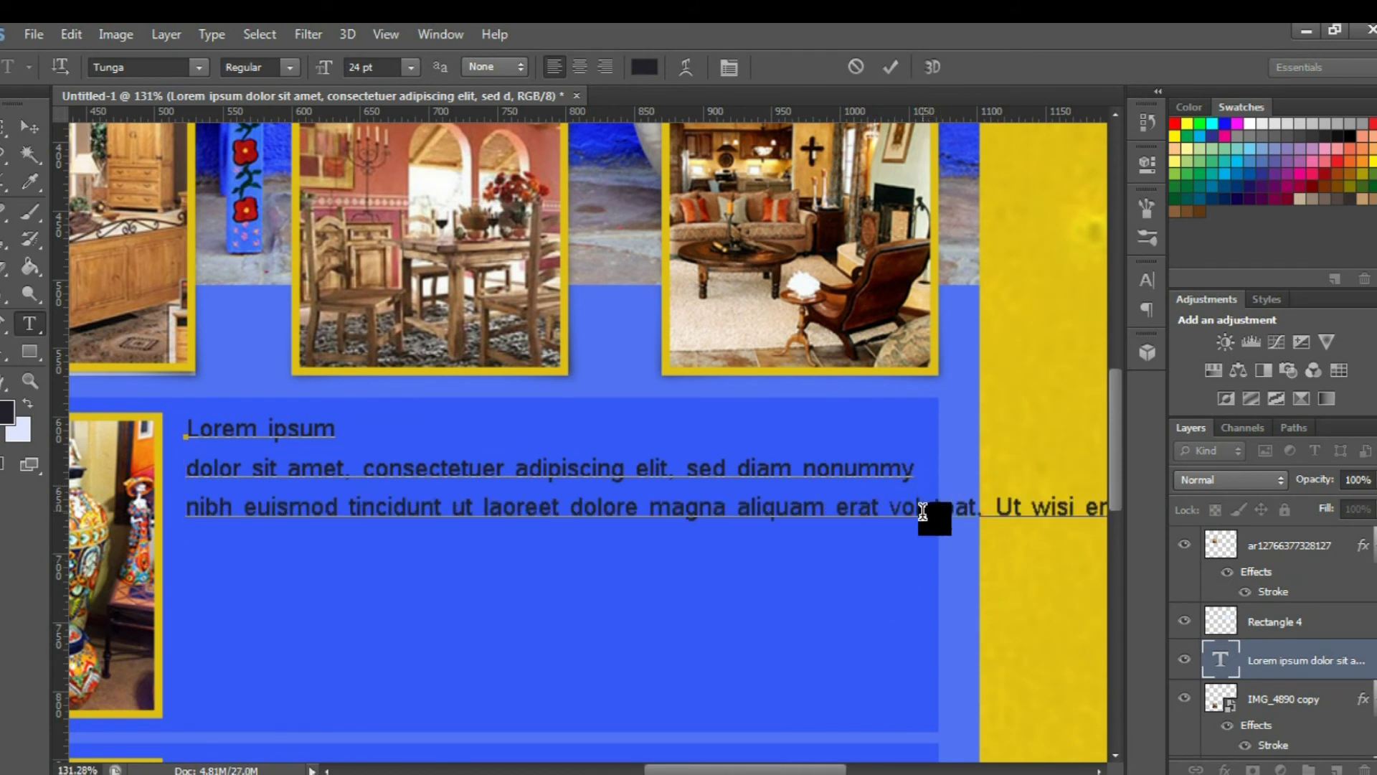
key(Return)
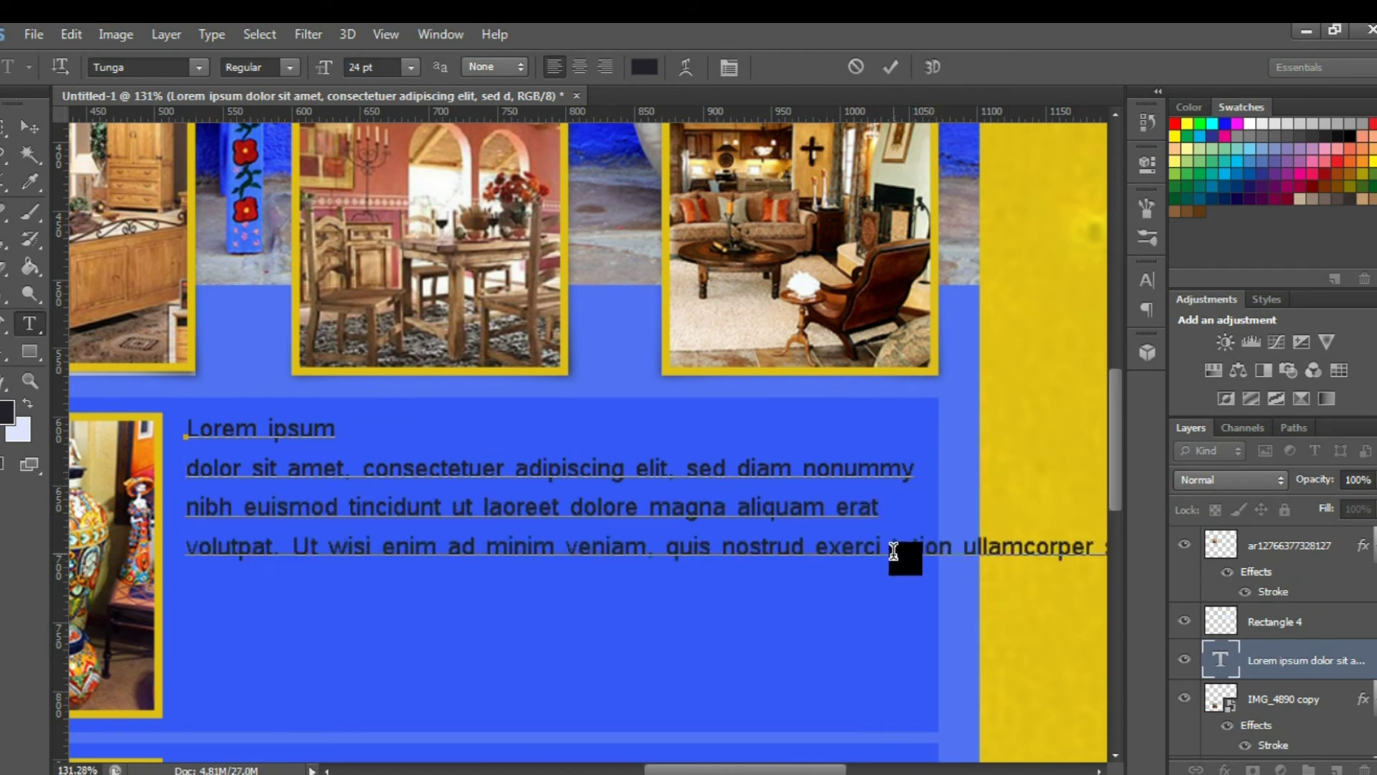
key(Return)
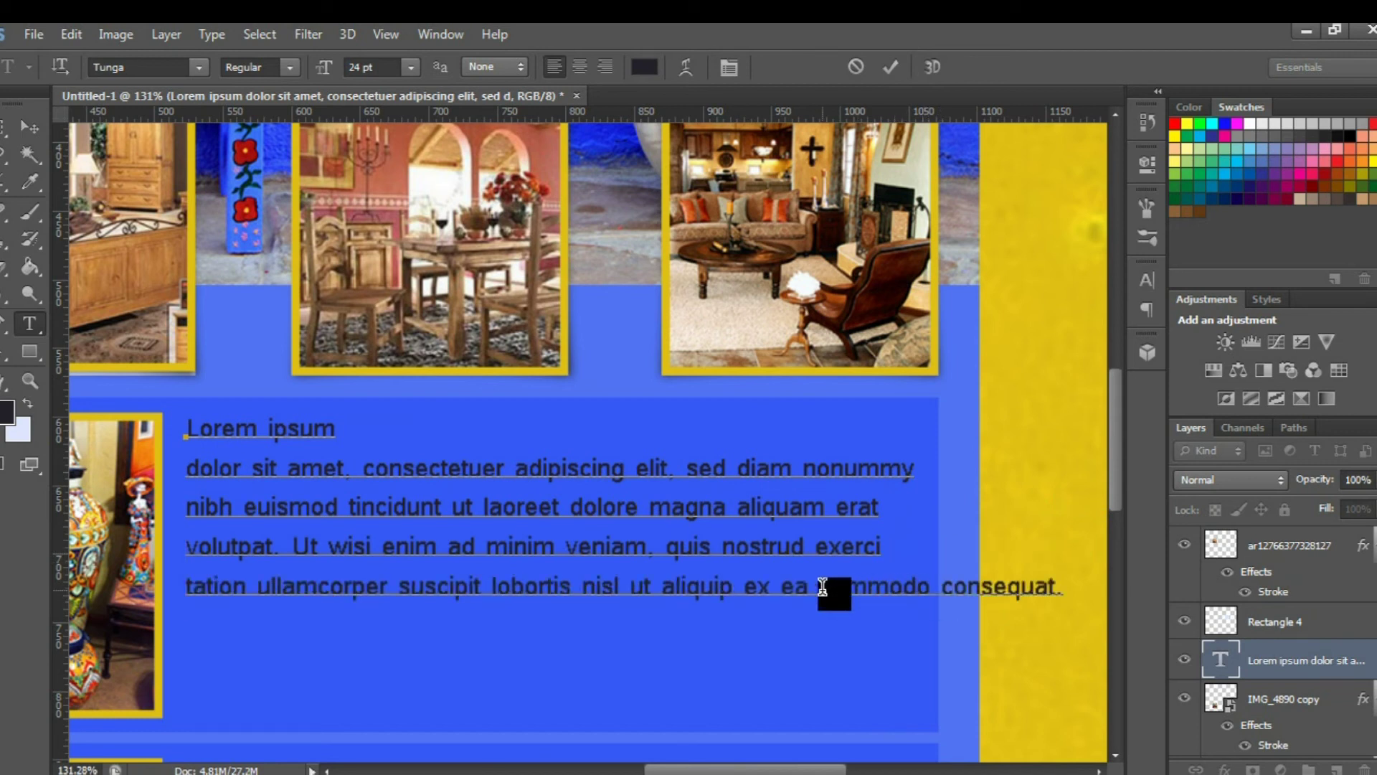
click(934, 587)
key(Return)
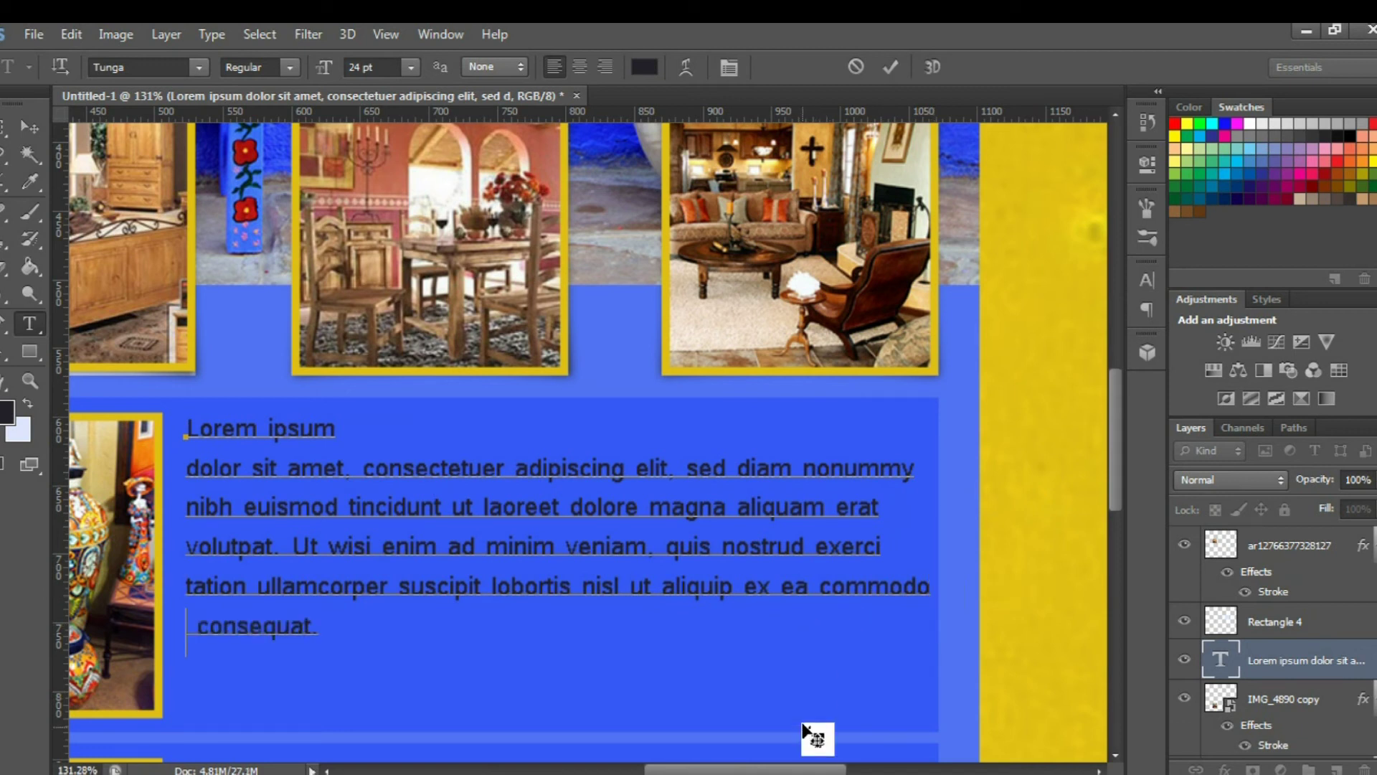
click(891, 69)
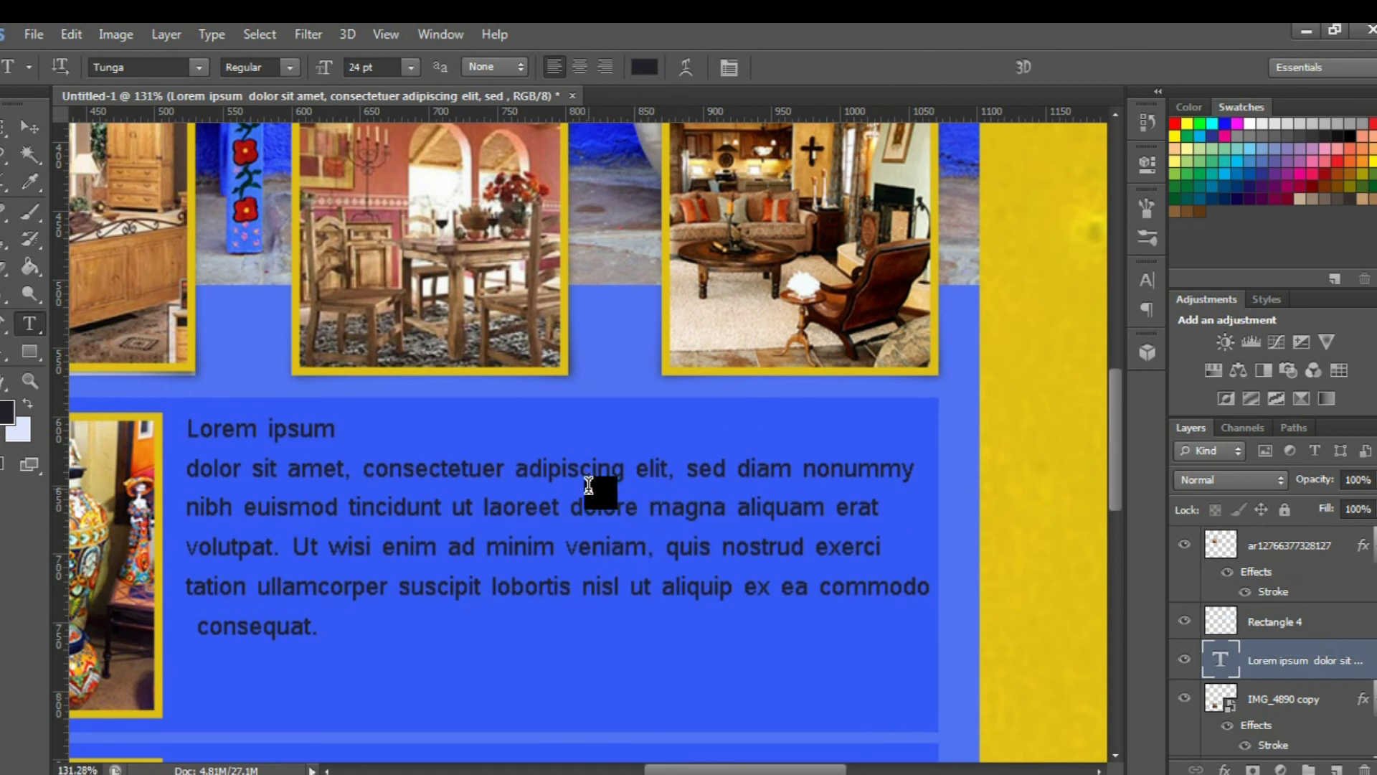
scroll(381, 414, down, 3)
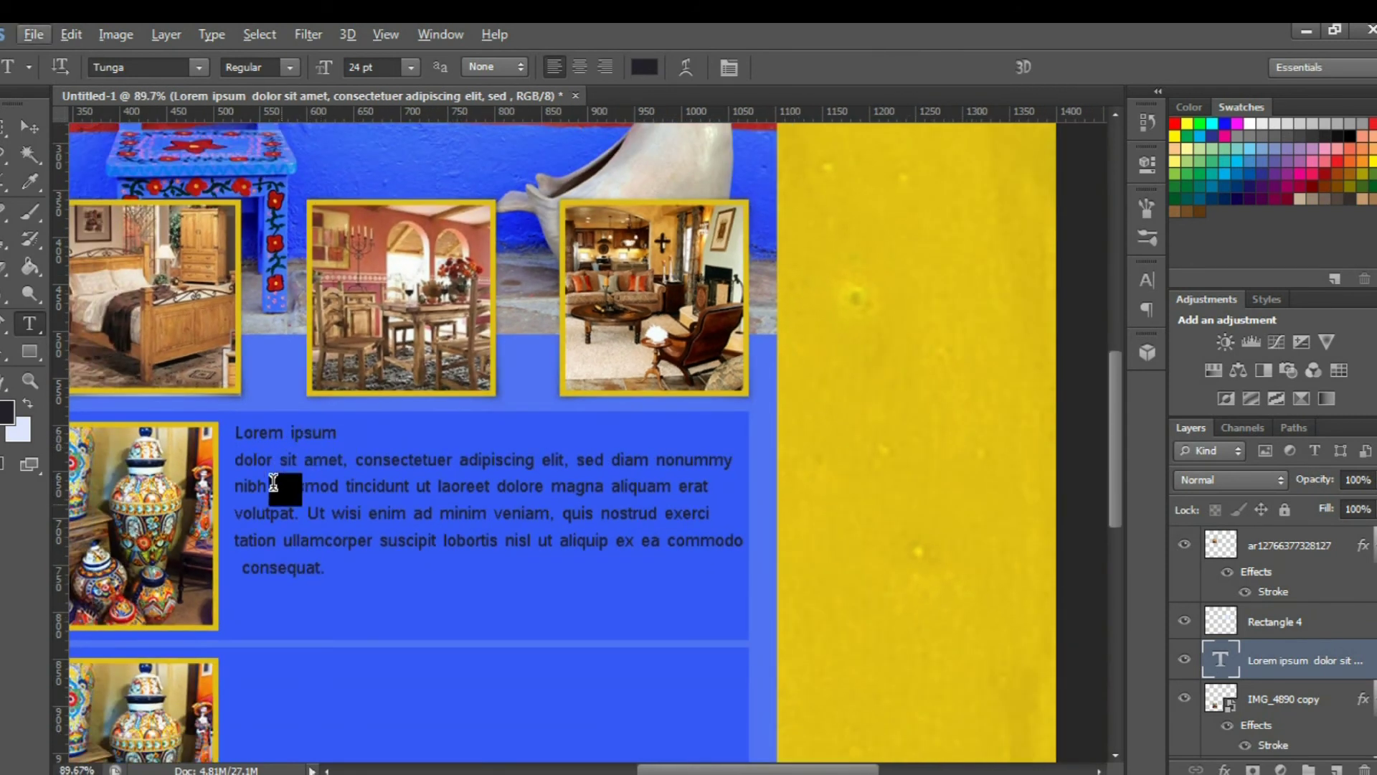
scroll(789, 471, down, 3)
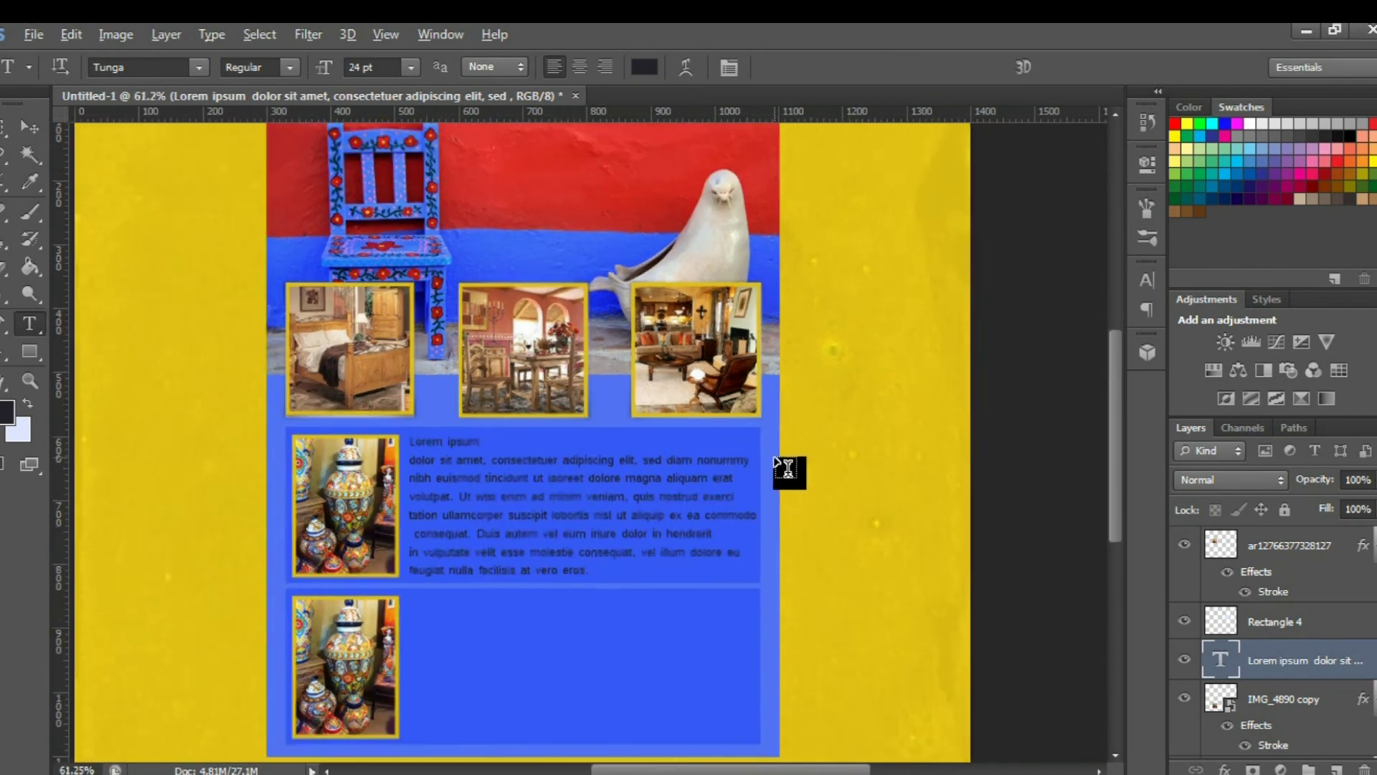
Alt-drag a copy of the lorem ipsum text block down beside the lower vase photo
click(28, 127)
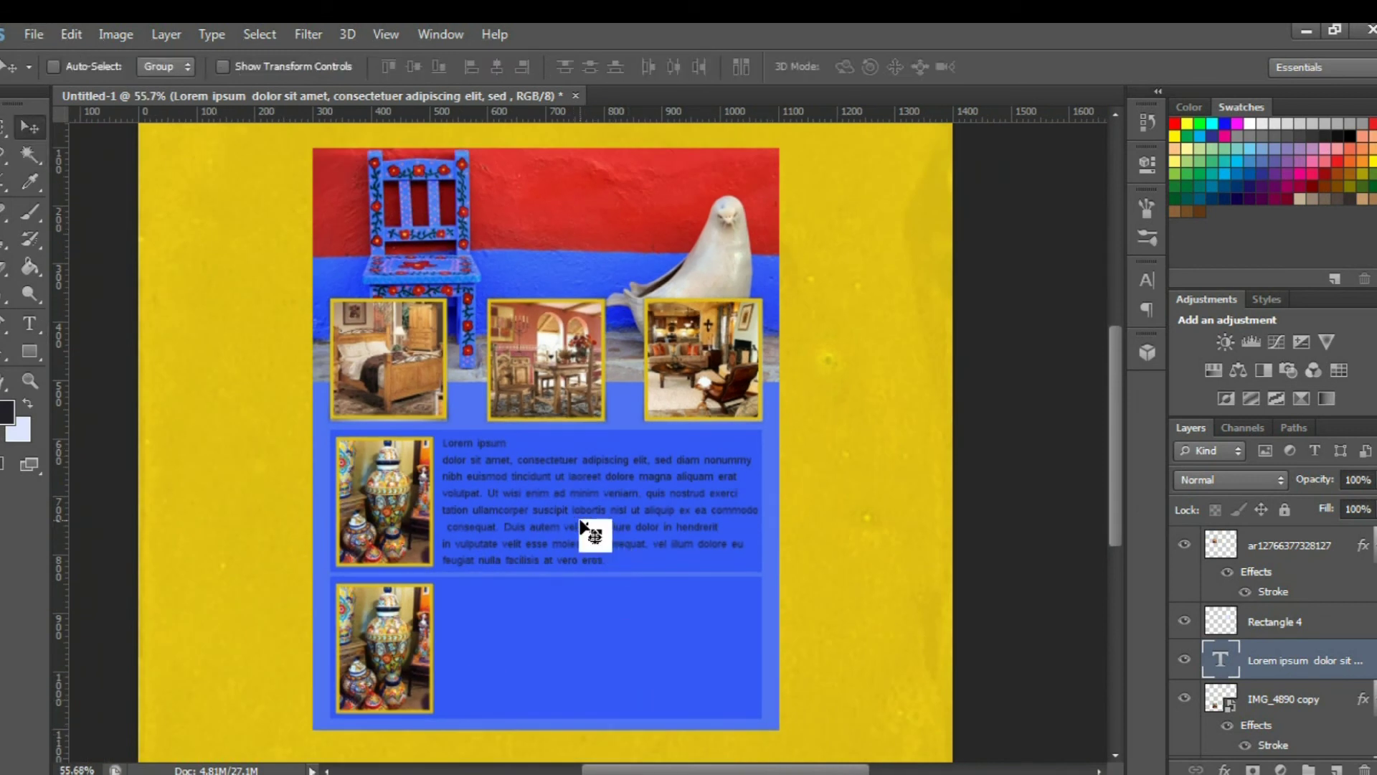
drag(583, 527, 575, 674)
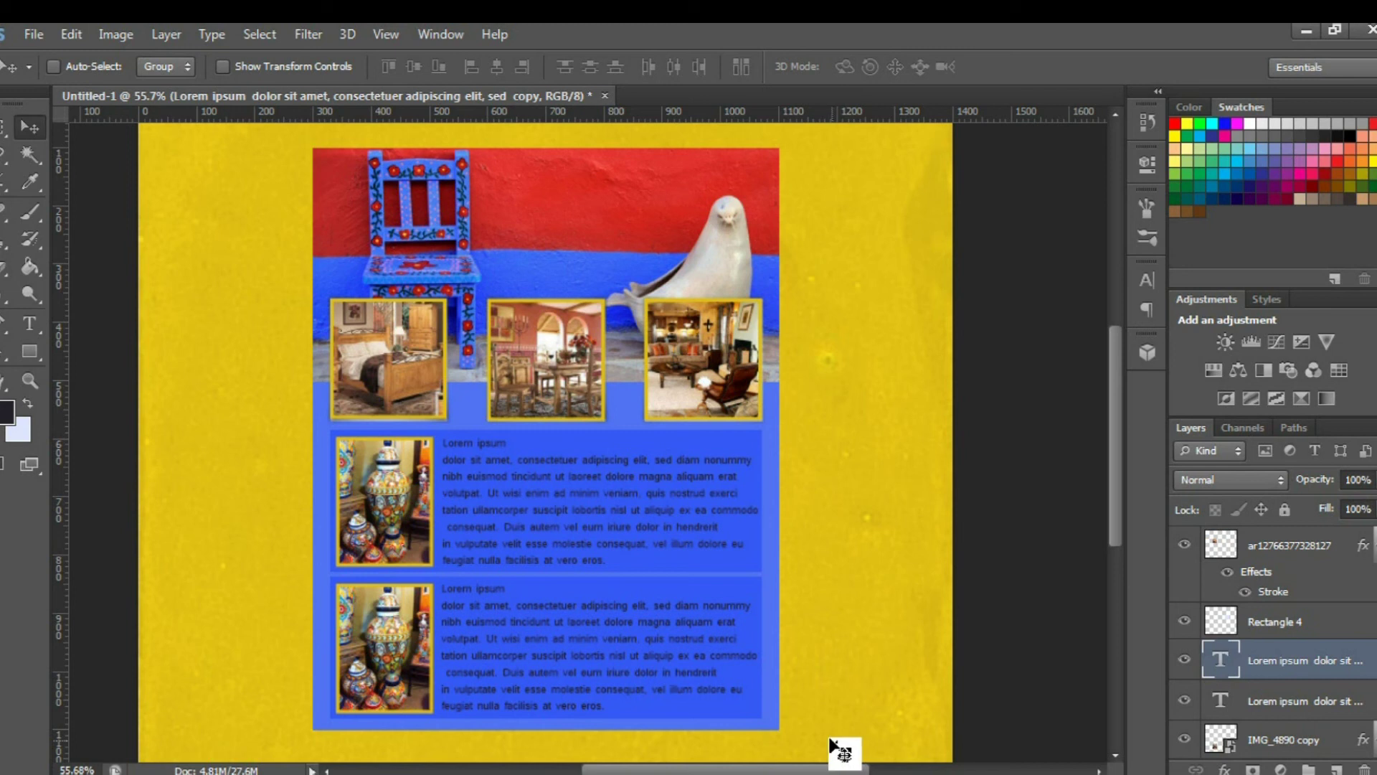
With guides shown, draw a wall-red 200 × 92 px rectangle over the bedroom photo, layered on top
click(29, 181)
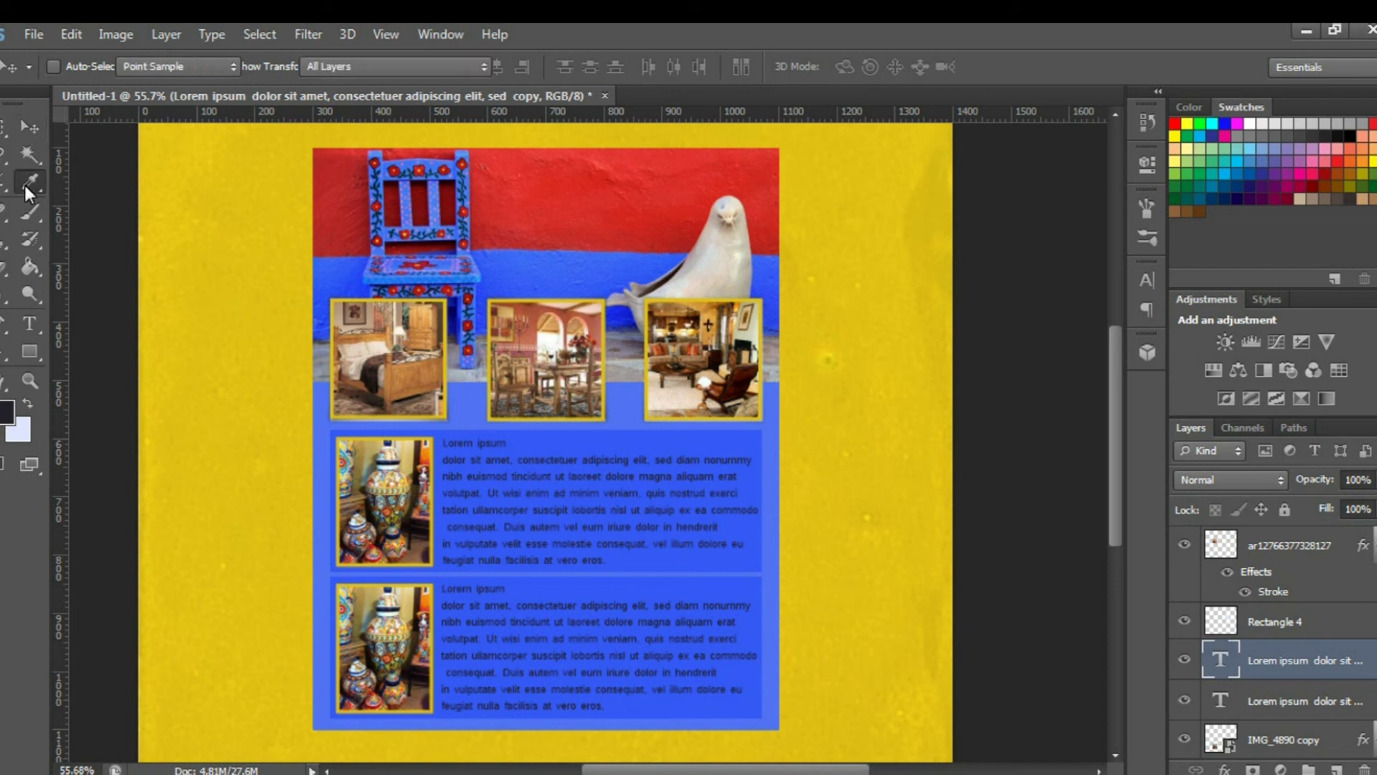
click(479, 211)
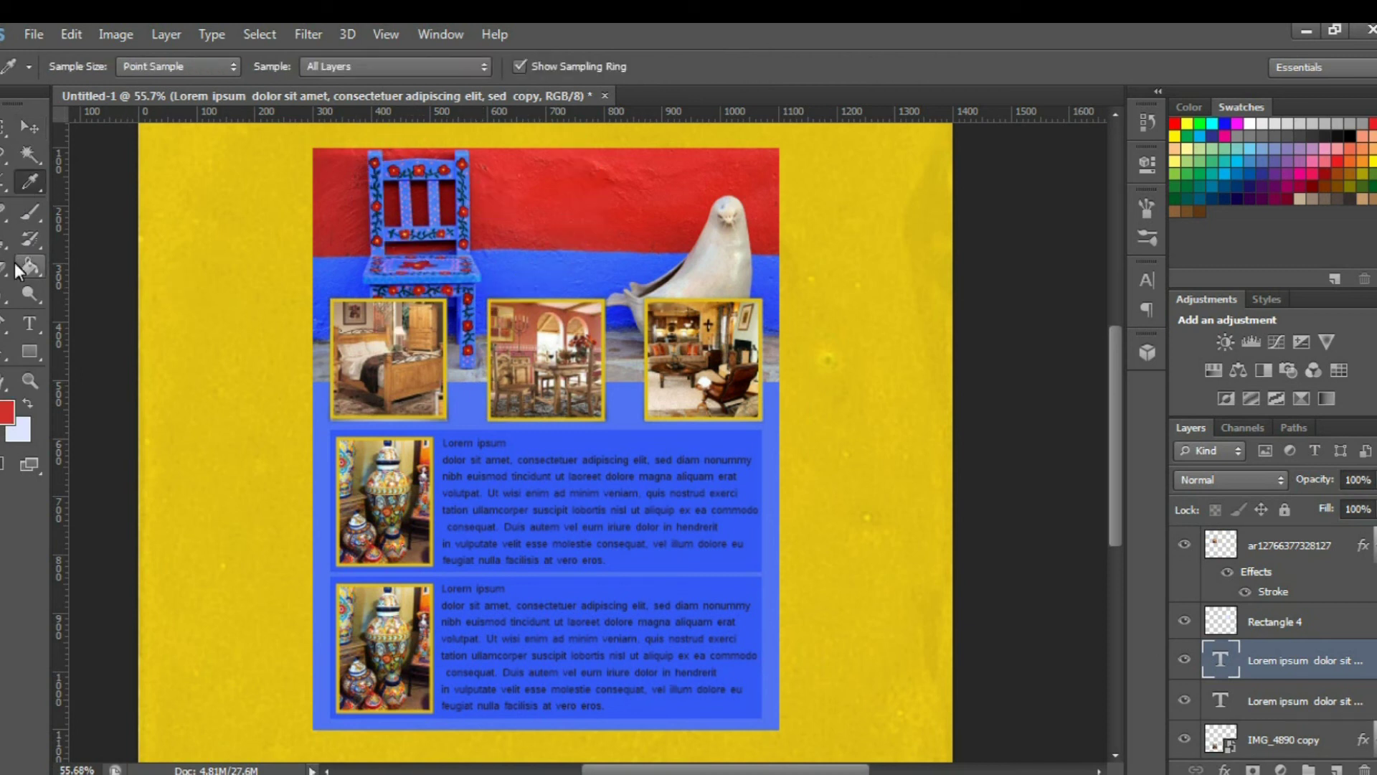
click(30, 350)
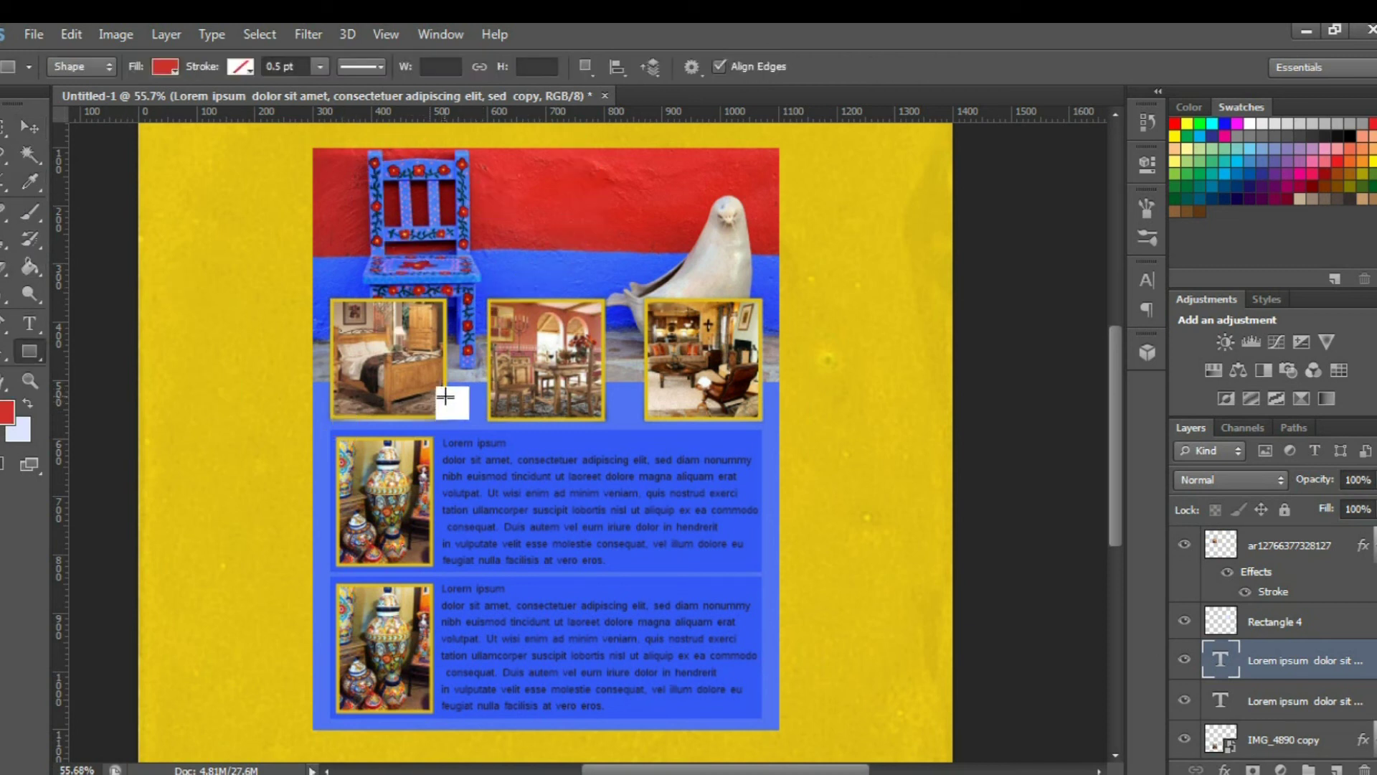
click(393, 34)
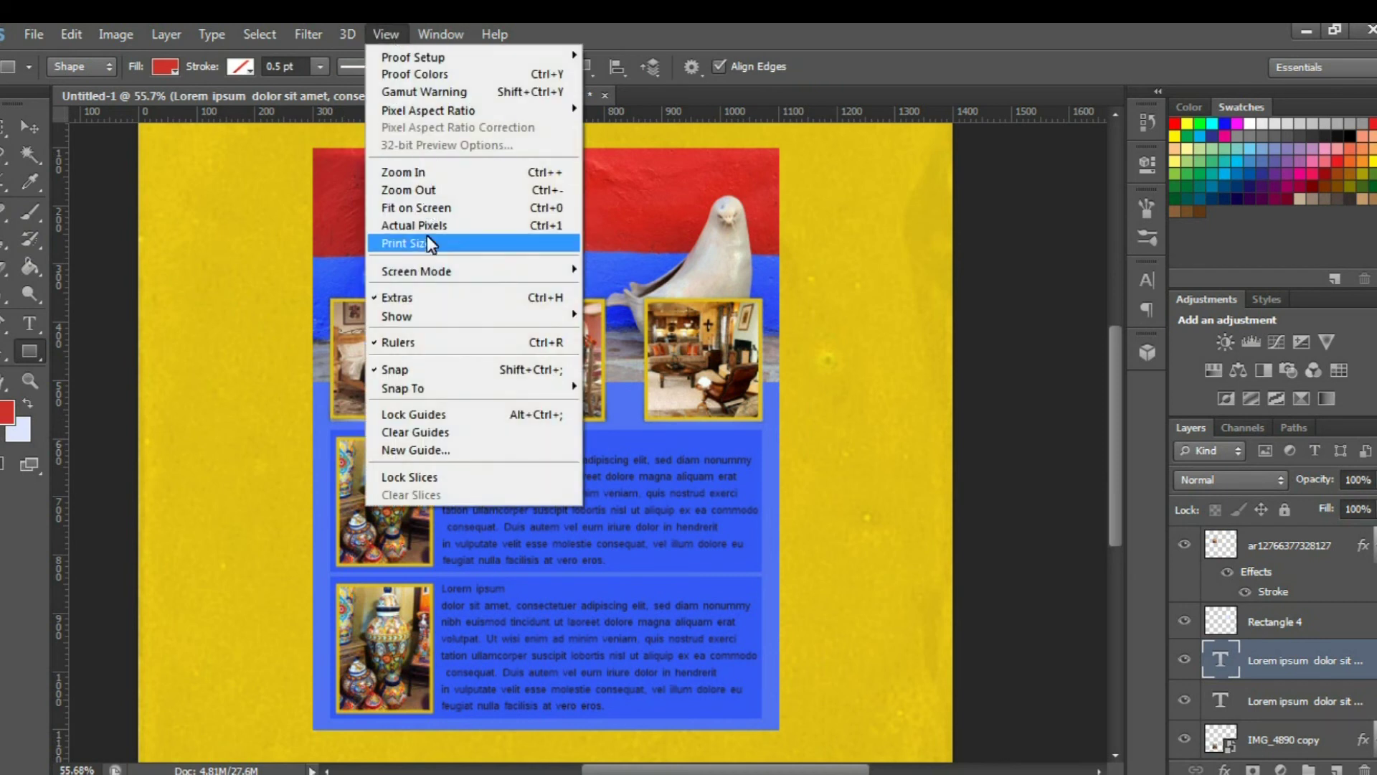
mouse_move(436, 315)
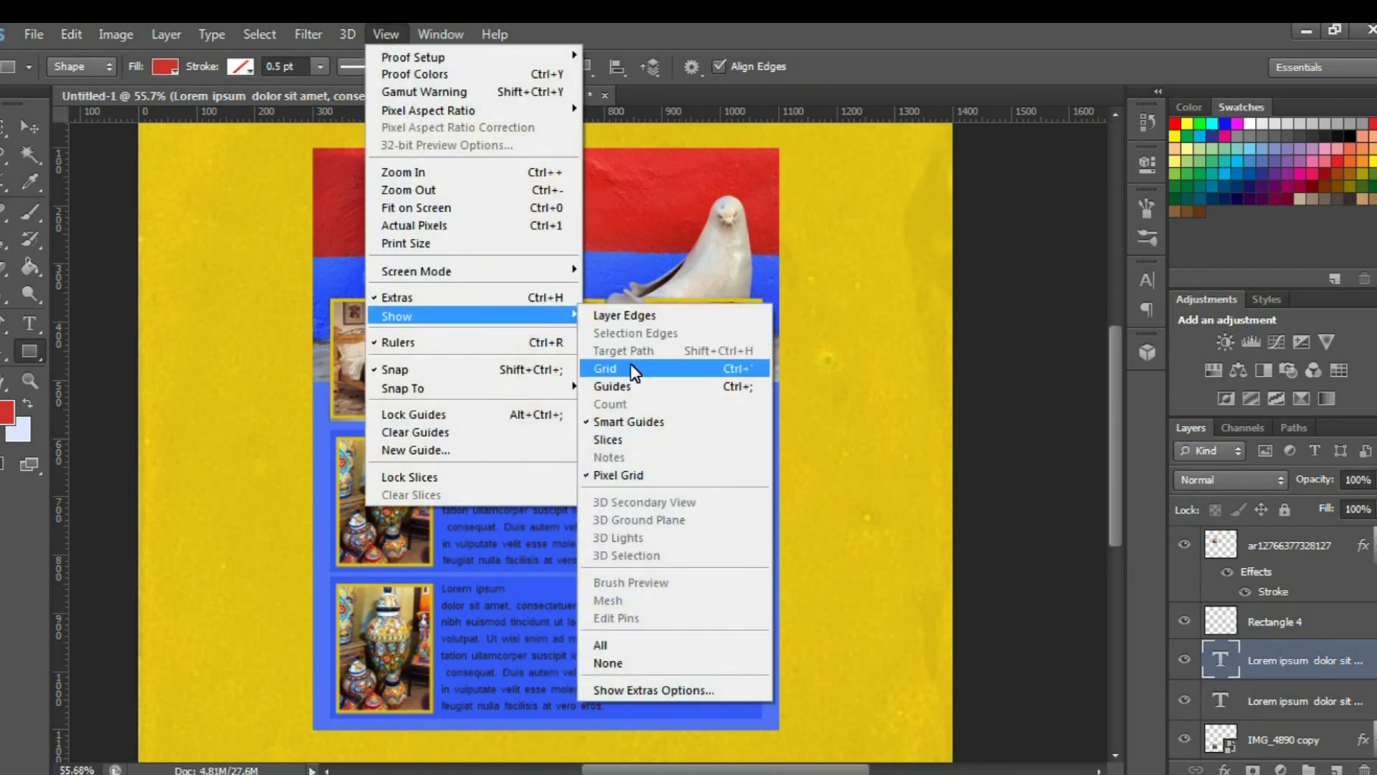
click(630, 385)
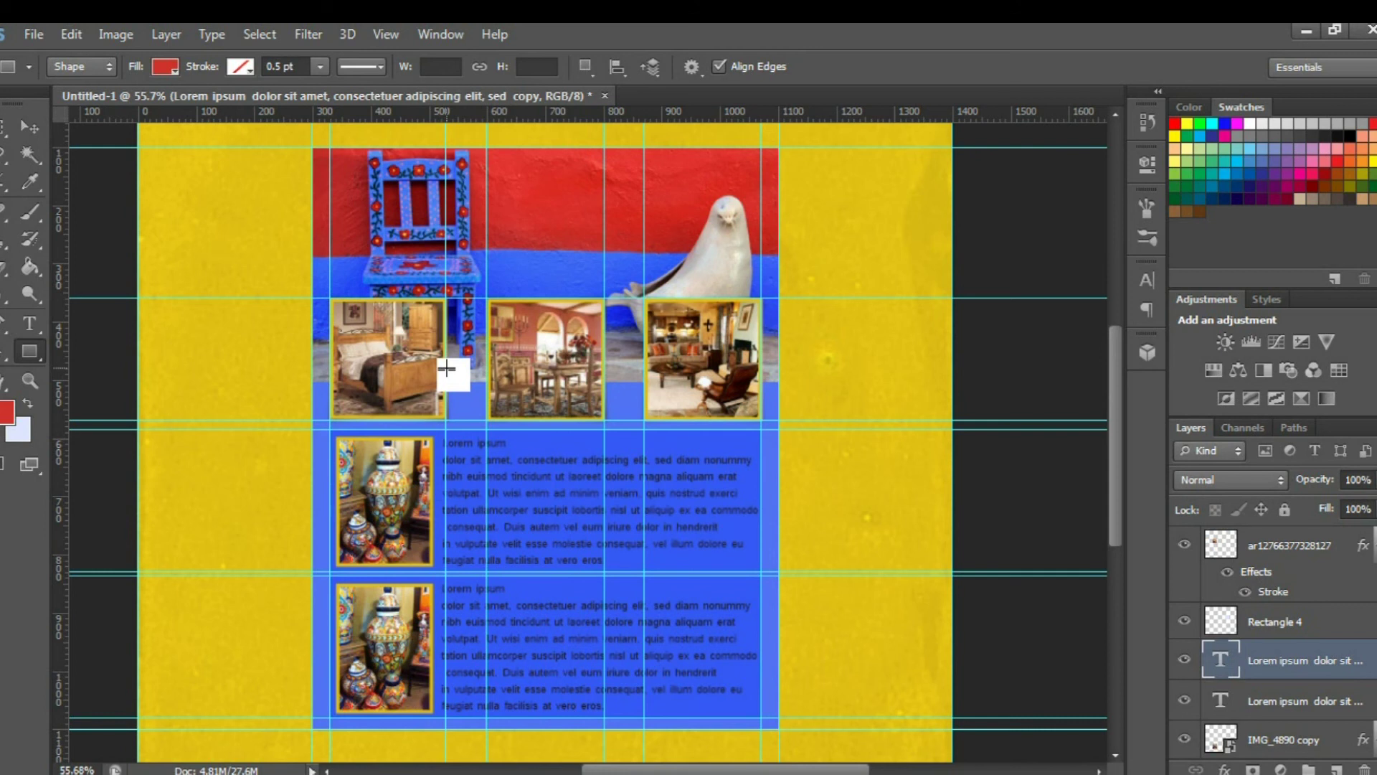
drag(412, 383, 322, 424)
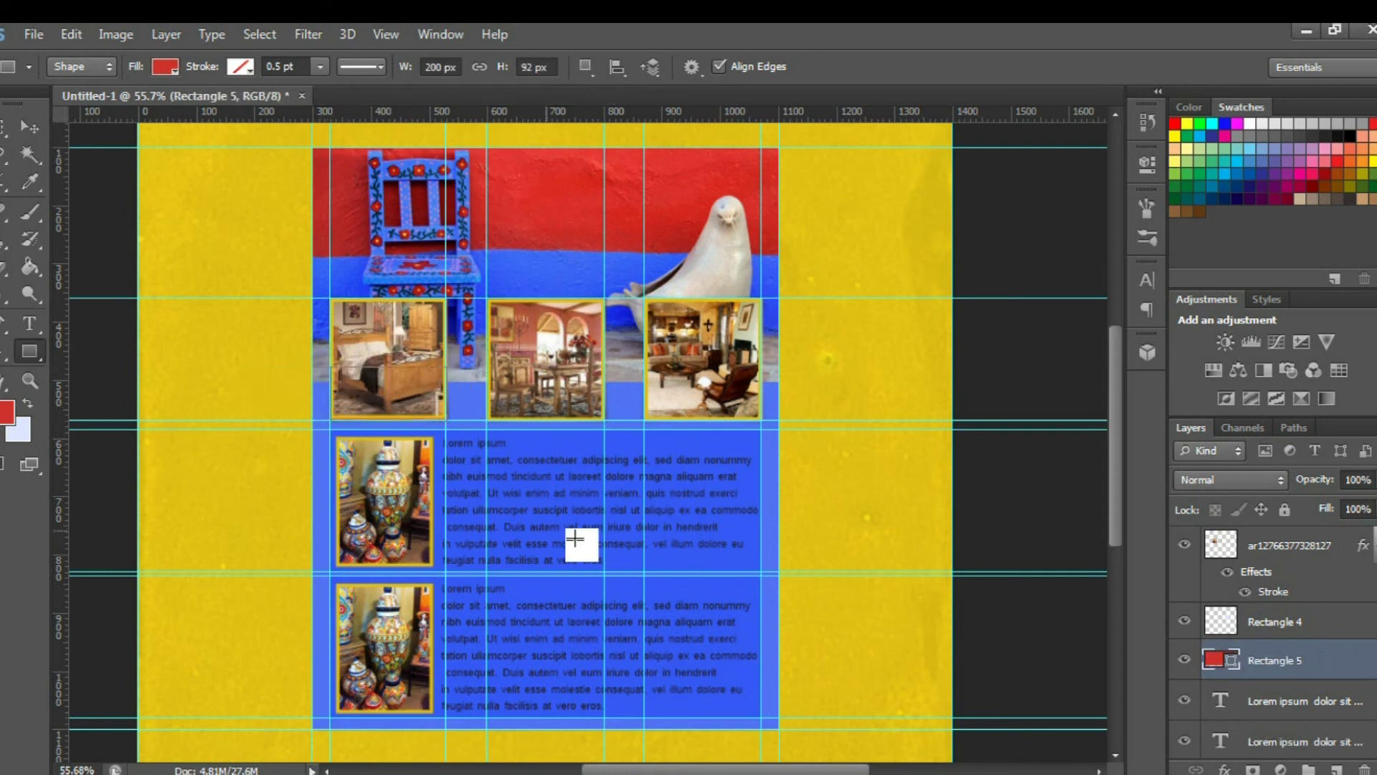
drag(1234, 660, 1277, 537)
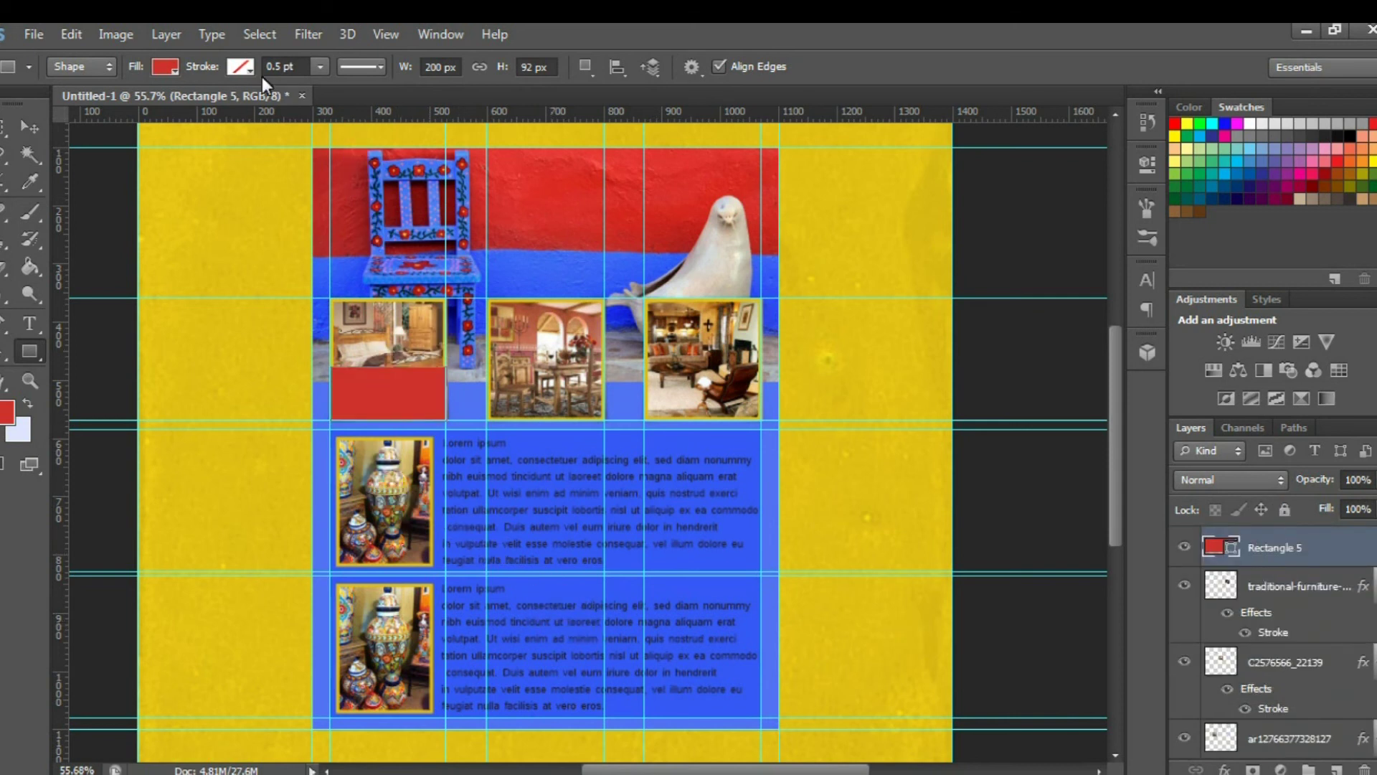
Rasterize Rectangle 5 and set it to Overlay blending at 58% opacity
right_click(1318, 554)
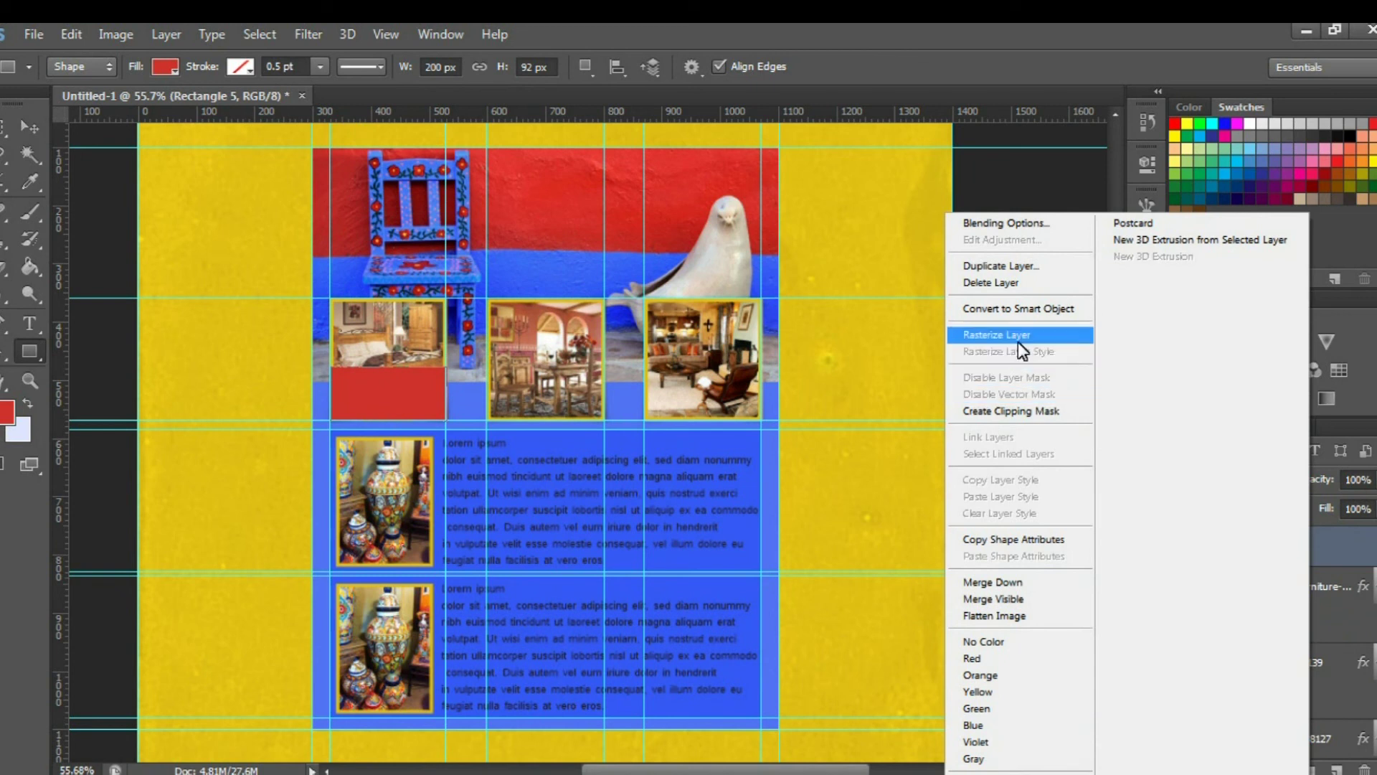
click(1018, 342)
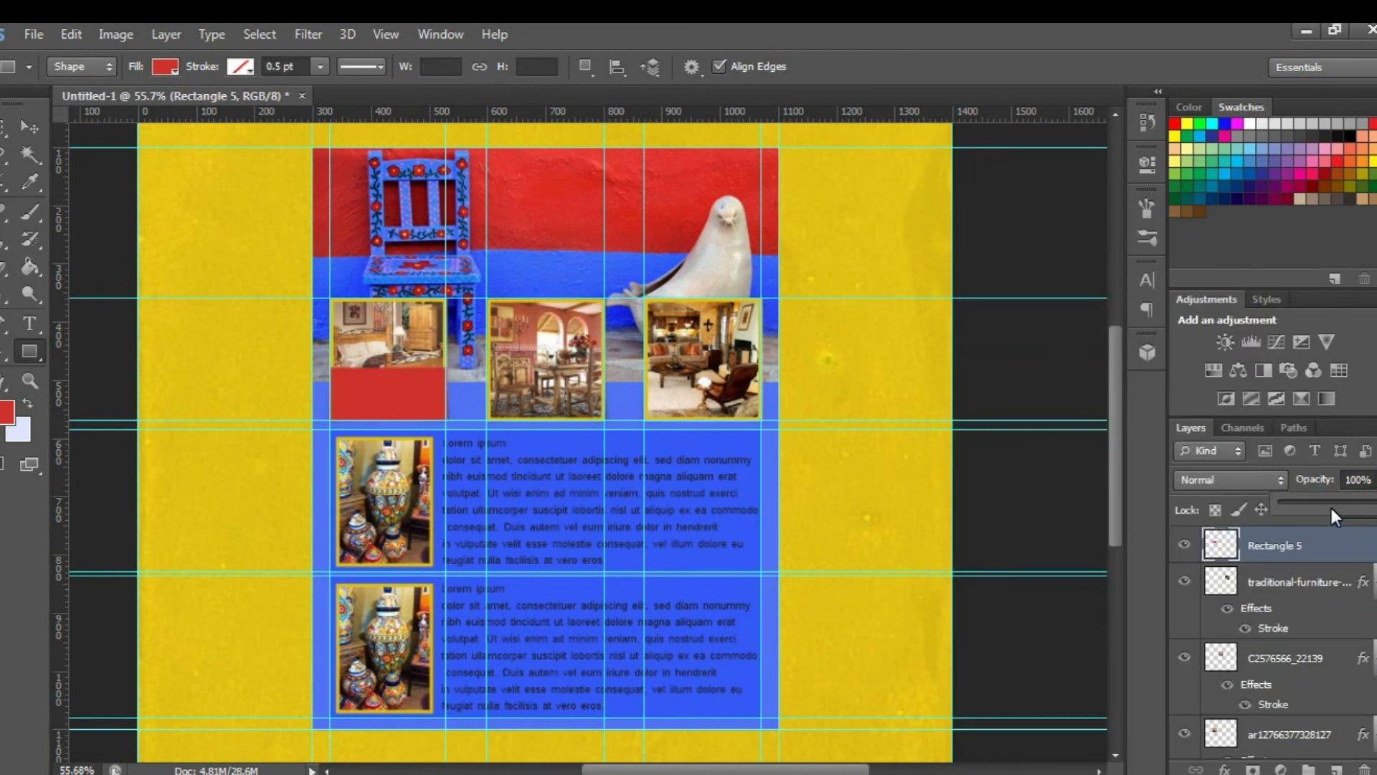
drag(1331, 508, 1332, 507)
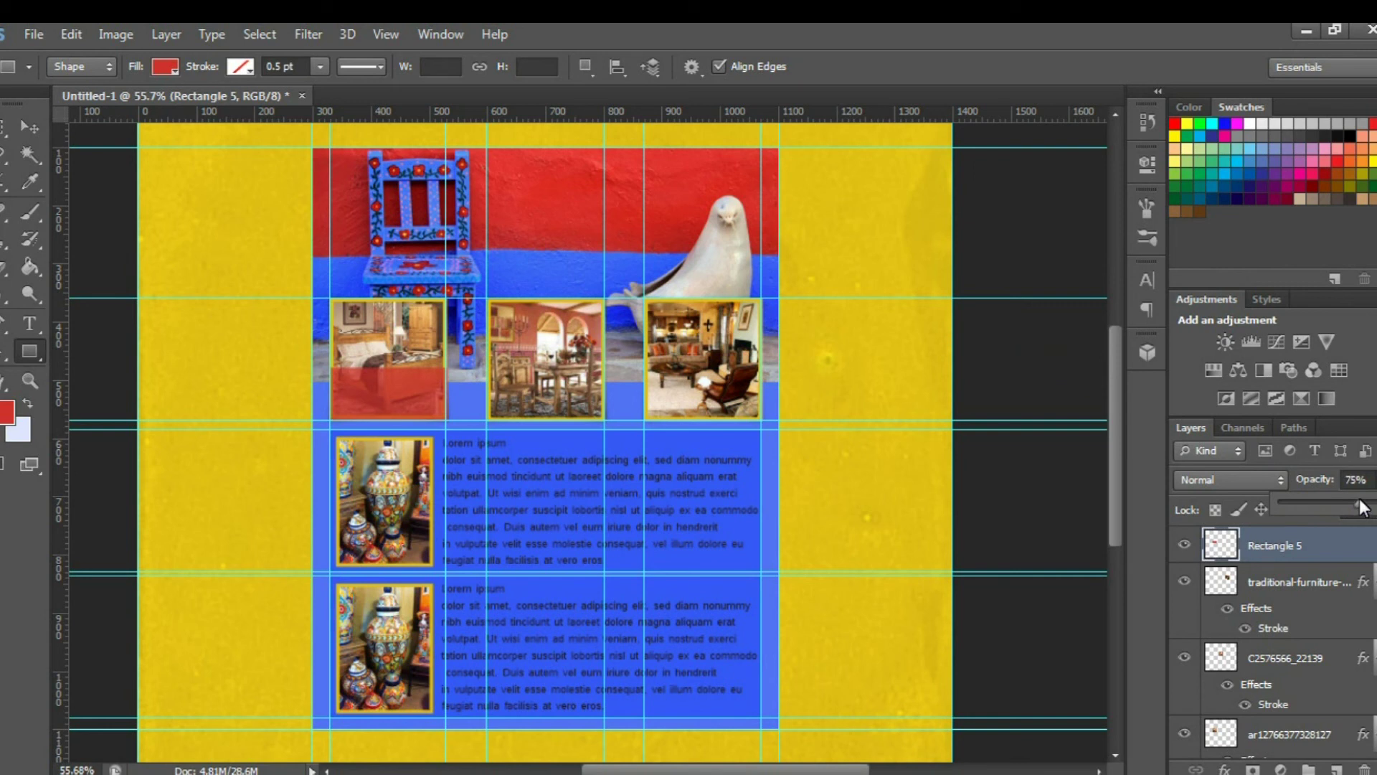
click(1281, 479)
click(1183, 279)
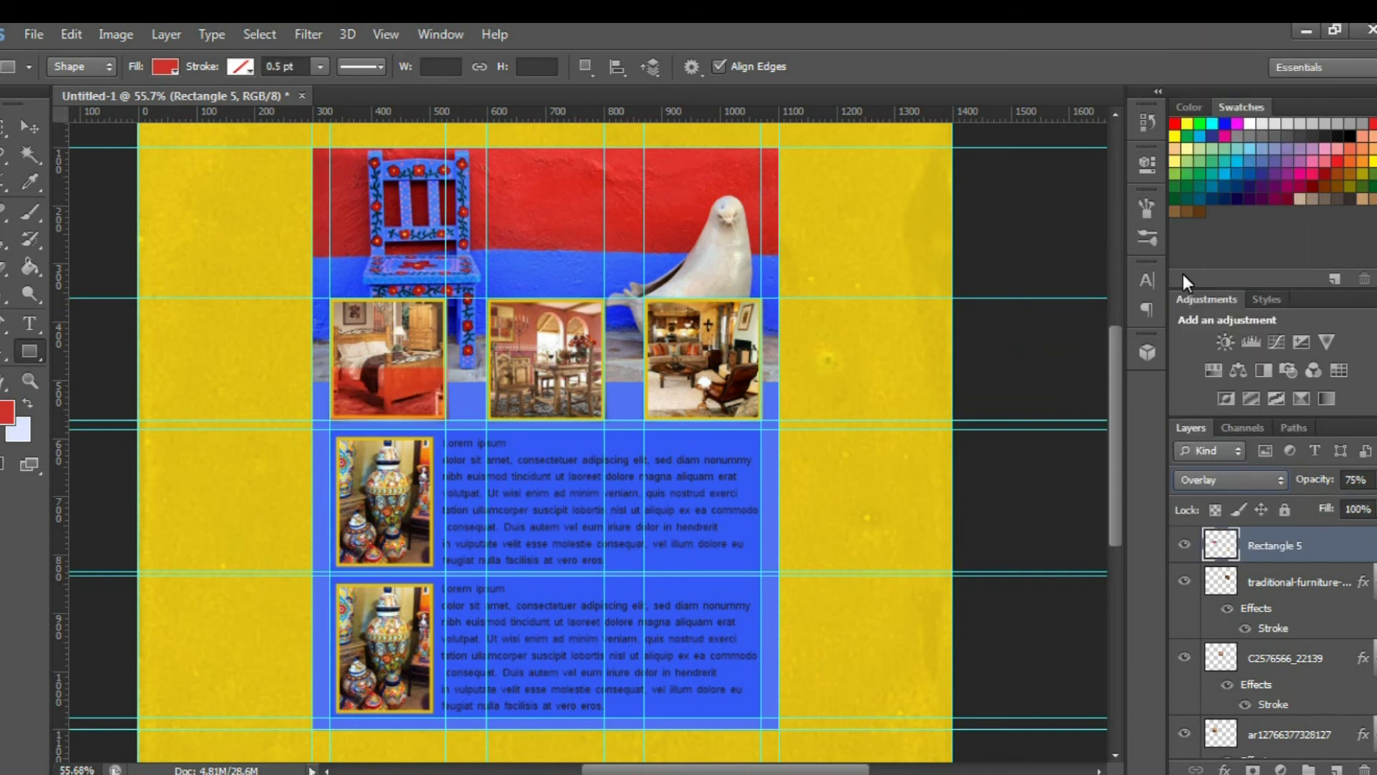
click(1363, 480)
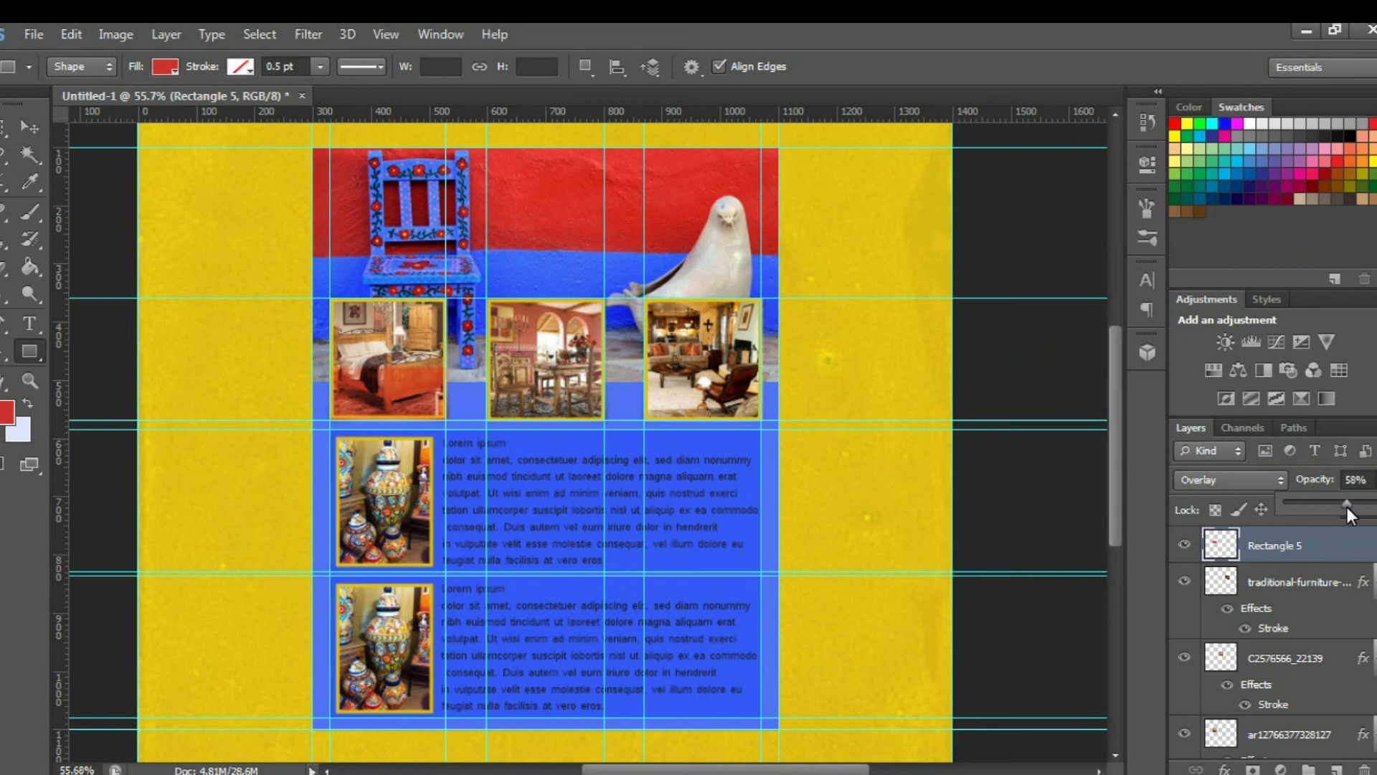
Select the Move tool to prepare duplicating the red overlay bar
click(31, 129)
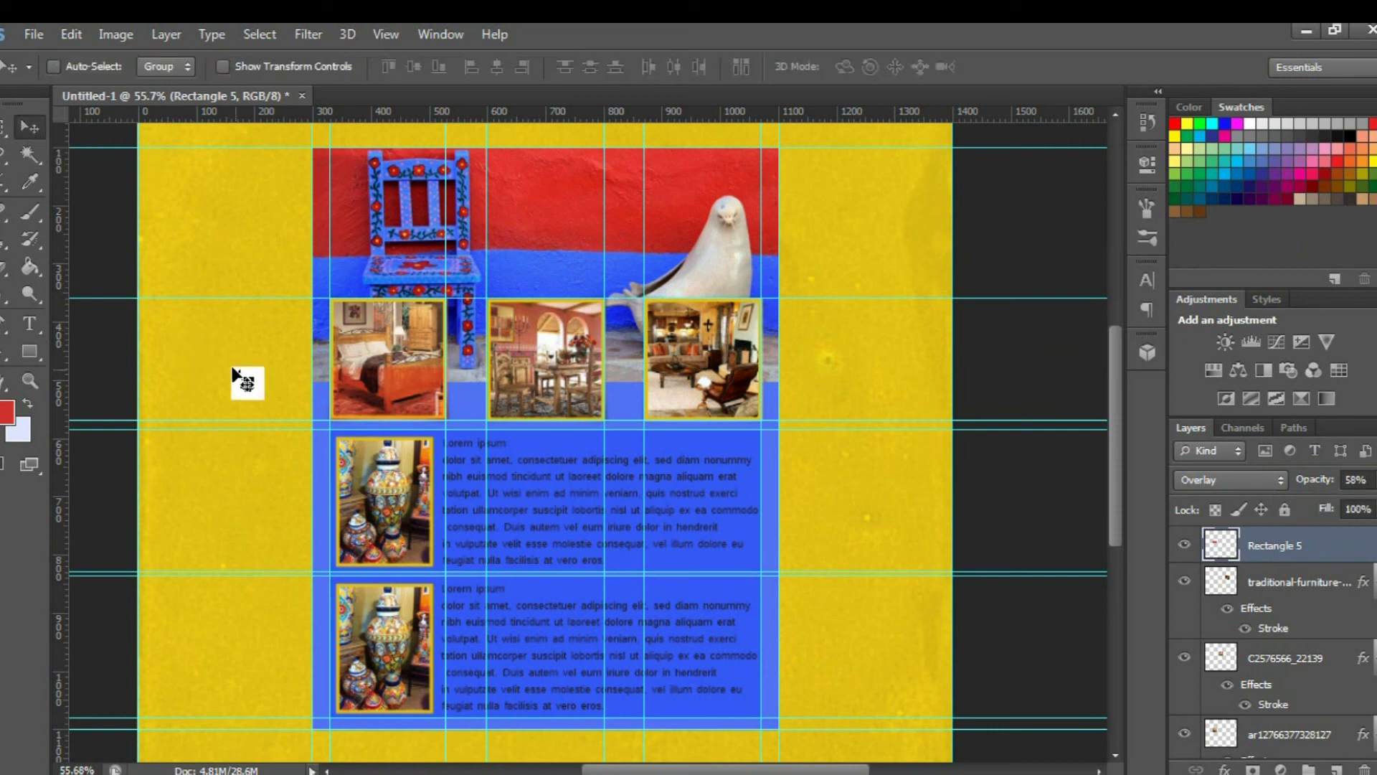